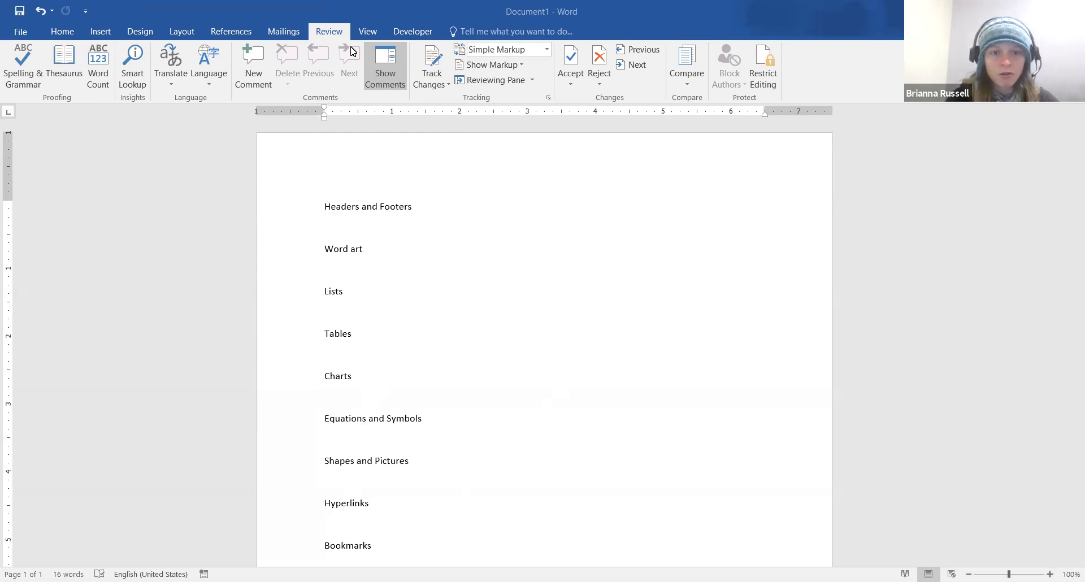
Try indenting the Equations and Symbols line and browse the margin presets, leaving both unchanged
click(368, 33)
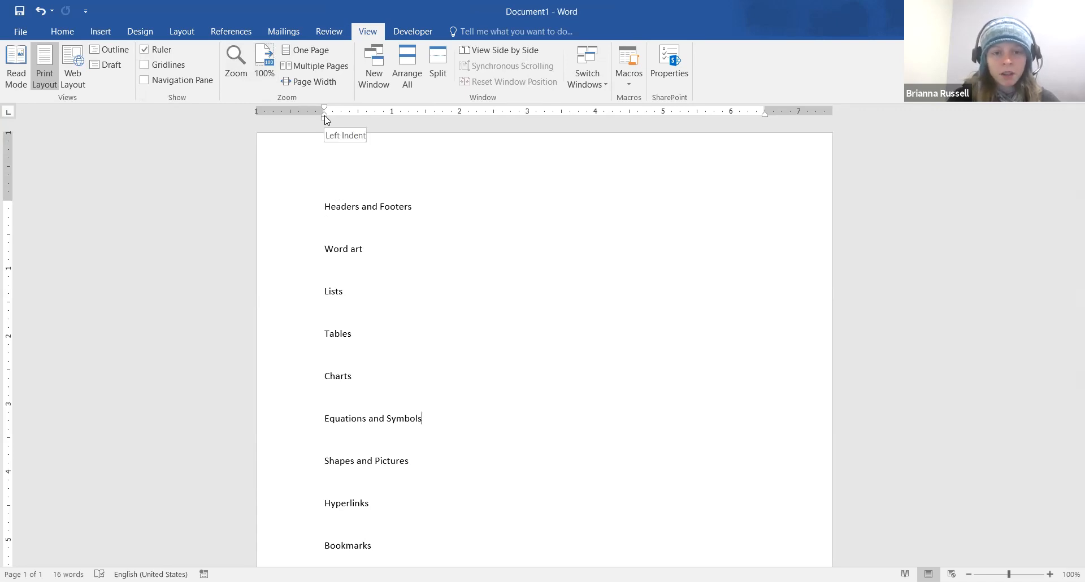
drag(326, 119, 345, 117)
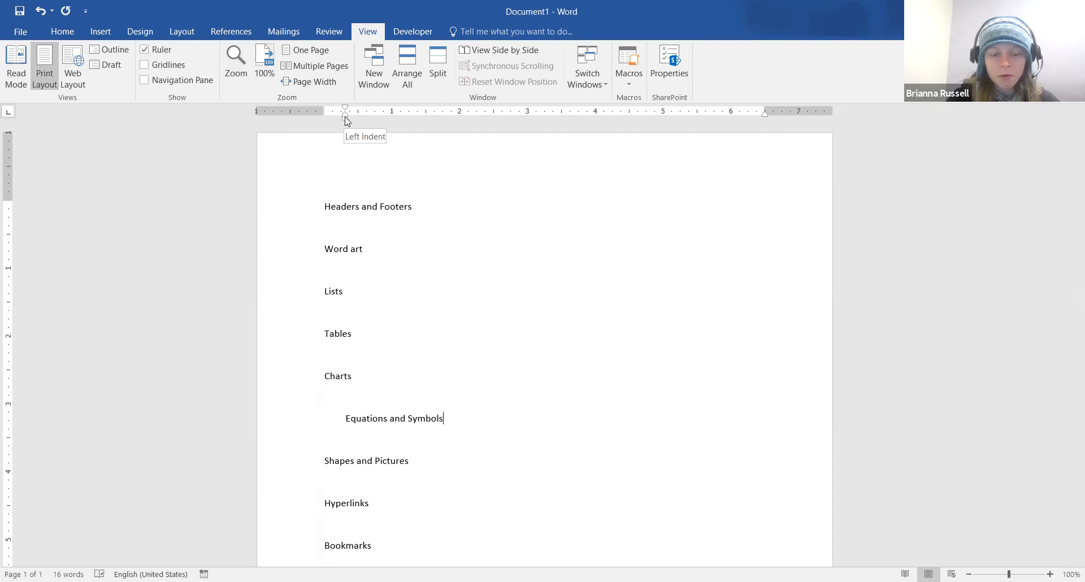
drag(346, 121, 325, 120)
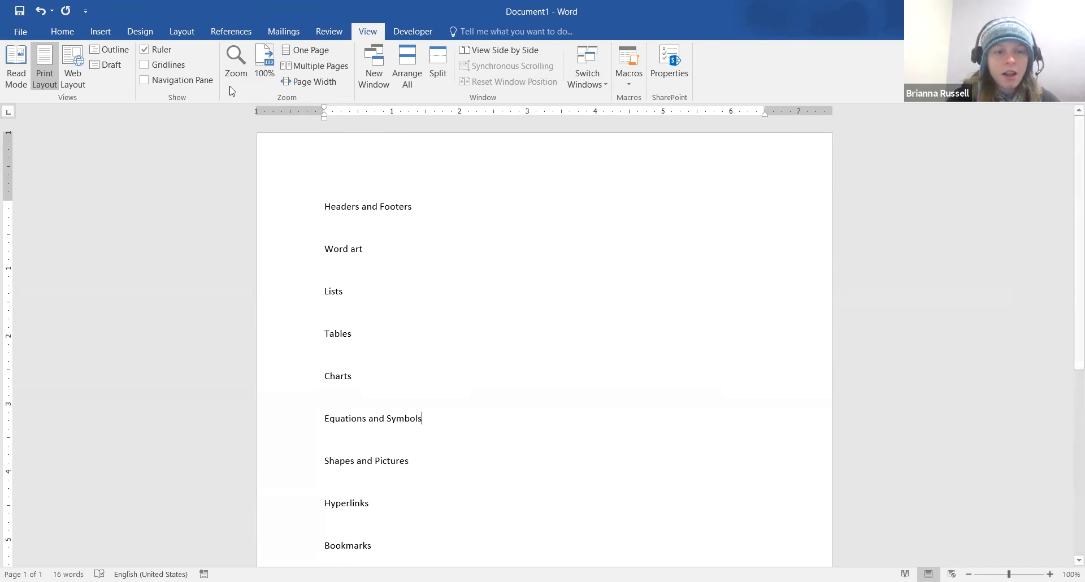
click(184, 32)
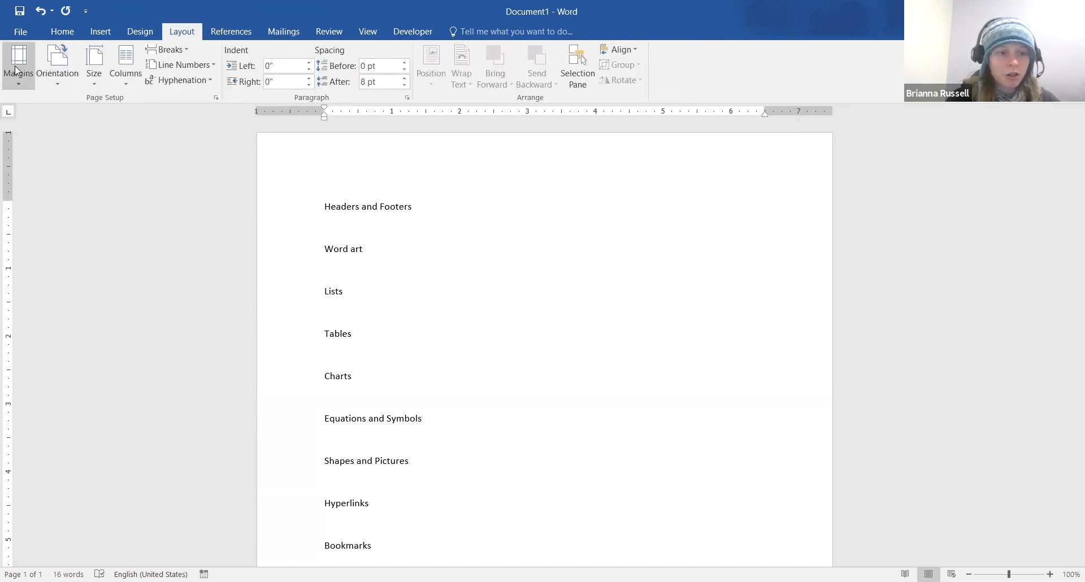
click(20, 84)
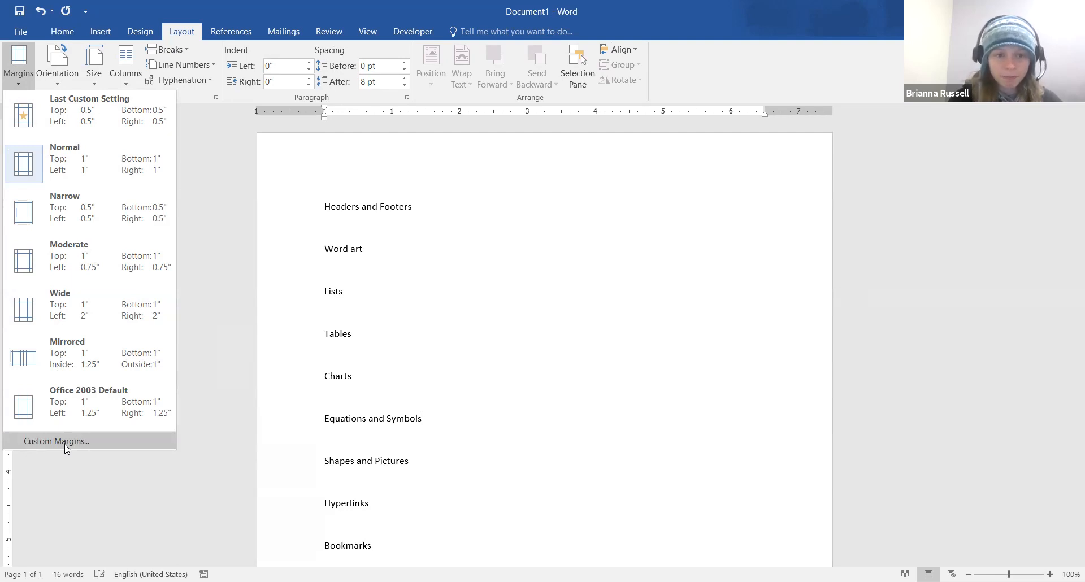
click(355, 248)
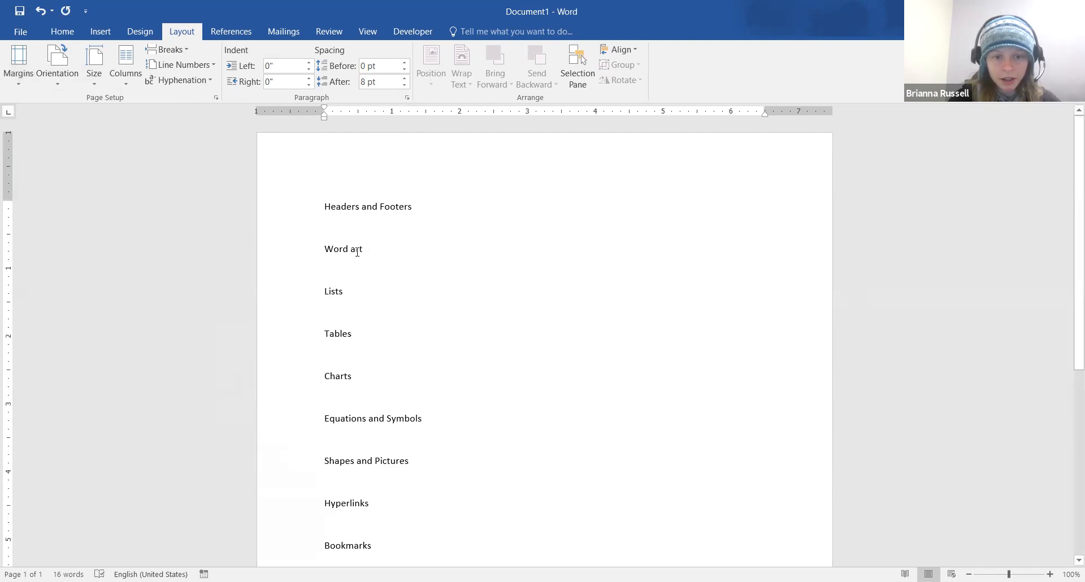
drag(325, 112, 325, 112)
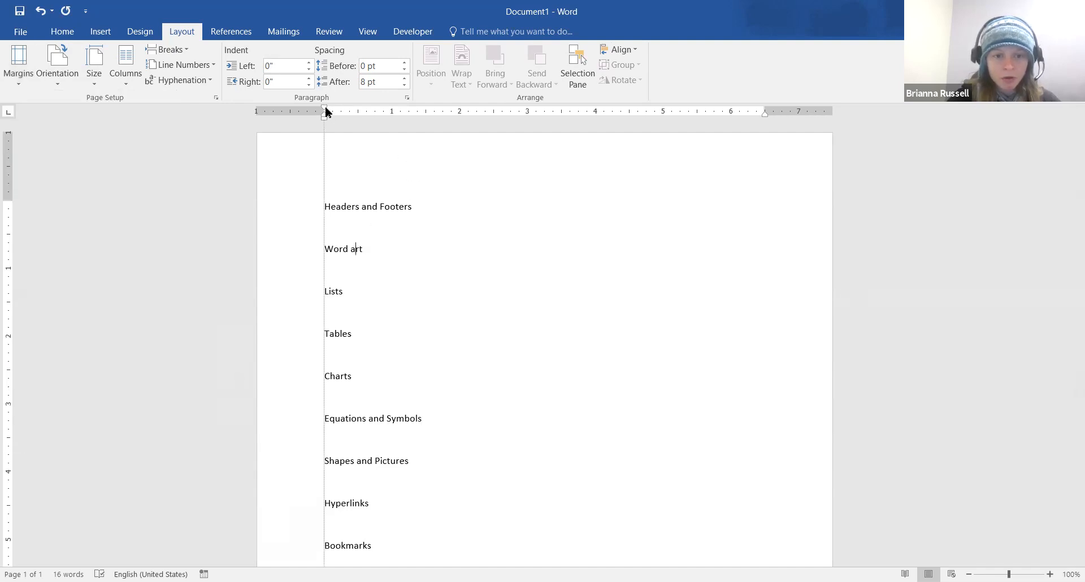
drag(325, 108, 325, 107)
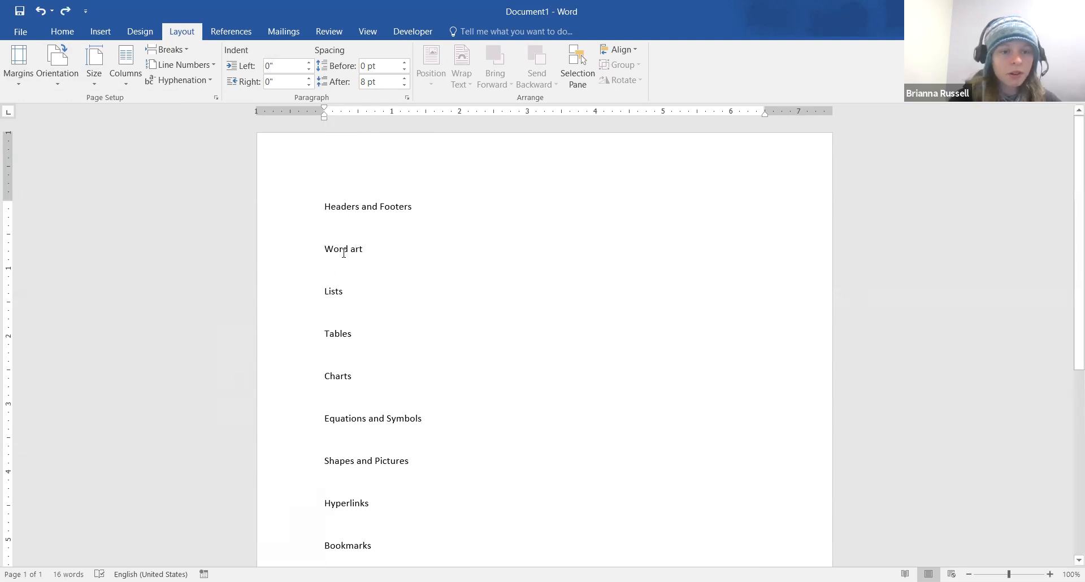
Insert the Blank built-in header at the top of the page
click(351, 207)
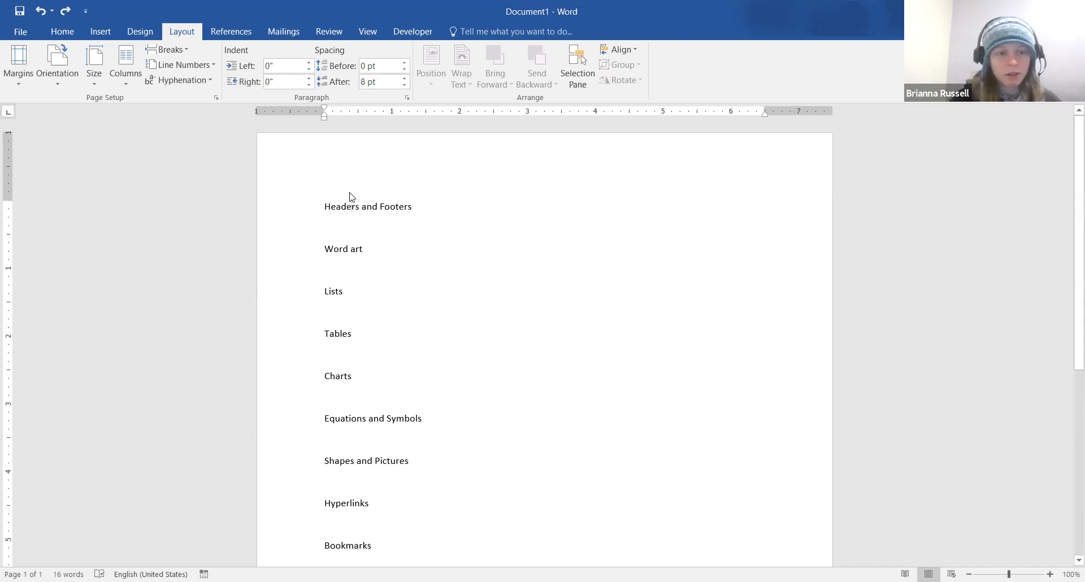
click(101, 31)
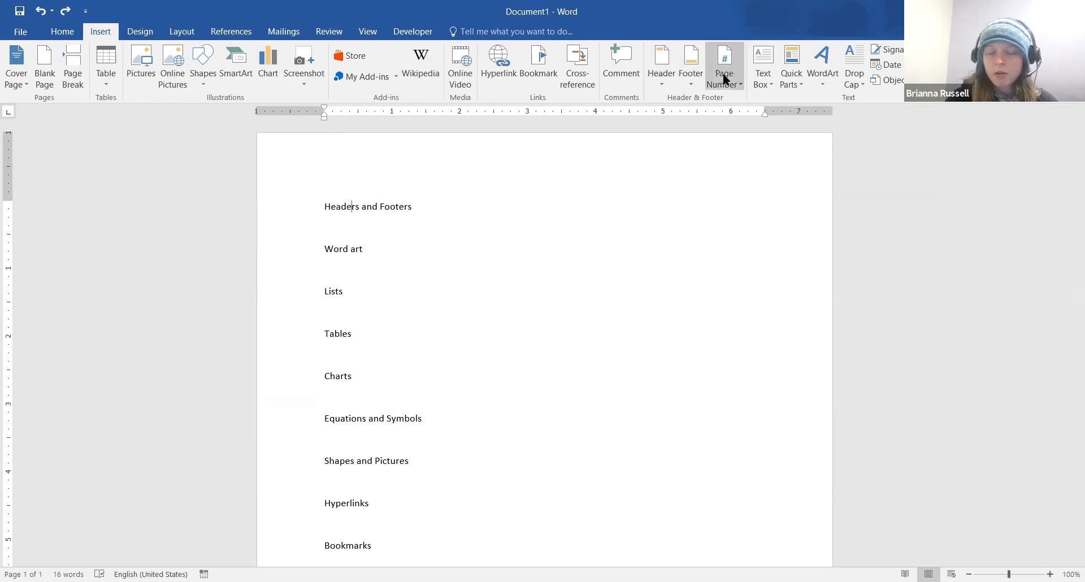
click(661, 85)
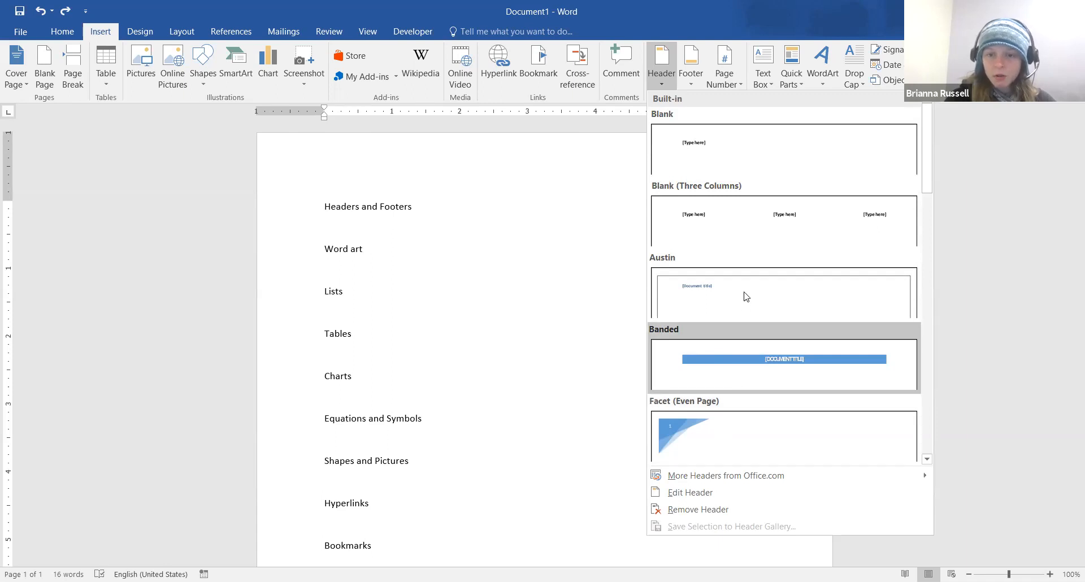
click(743, 171)
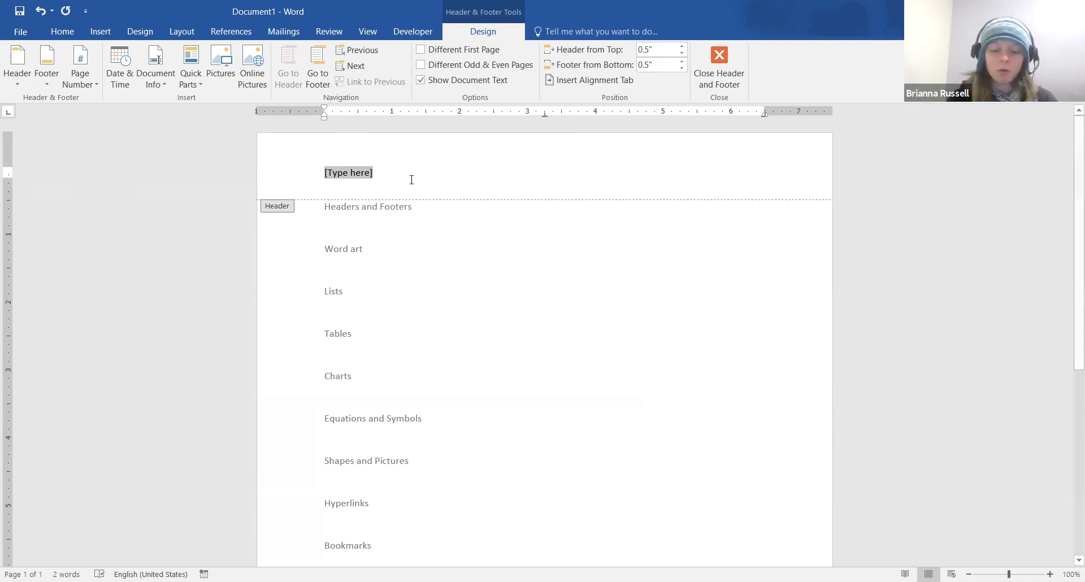
Fill the header with Name at the left, Title in the centre and April 13, 2021 at the right
text(April)
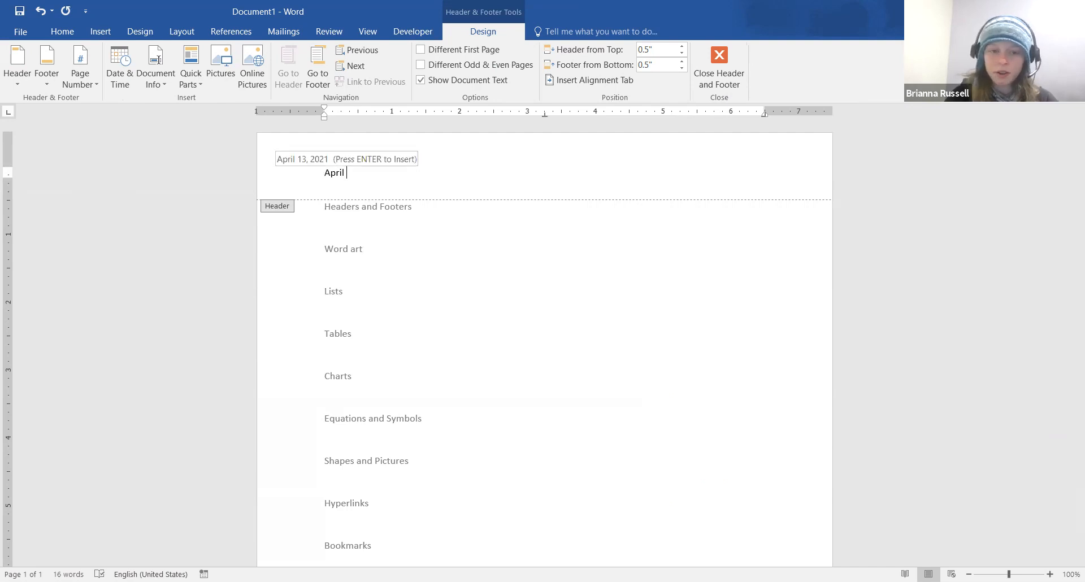
text( 13, 2021)
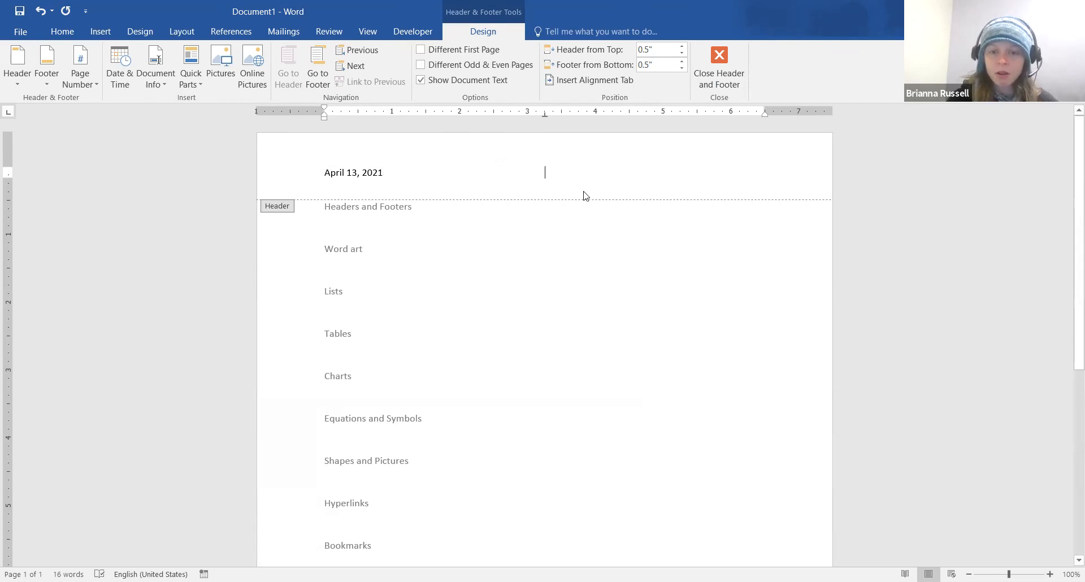
key(Tab)
text(Title)
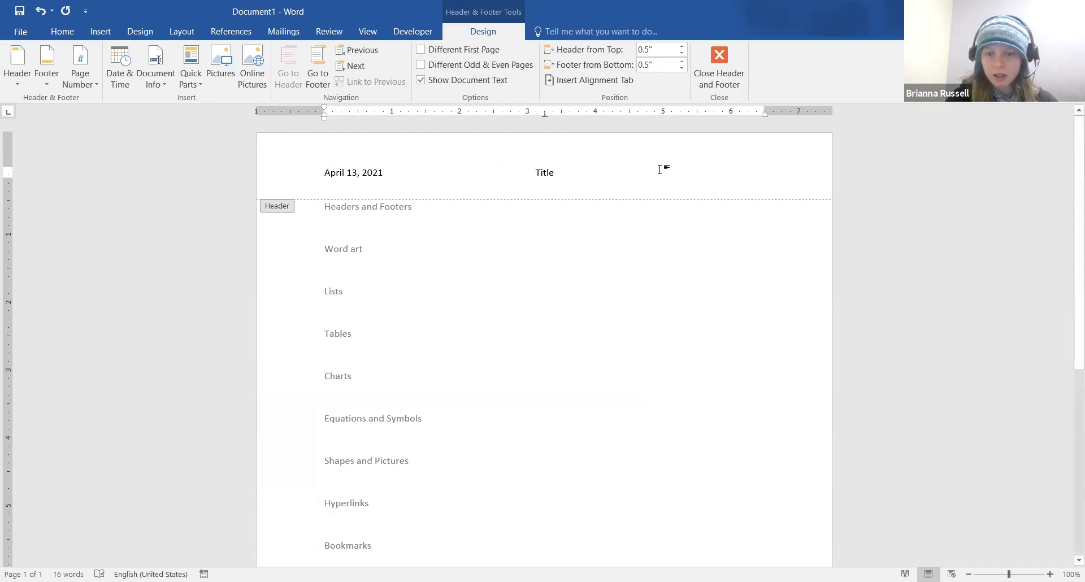
double_click(744, 170)
text(April)
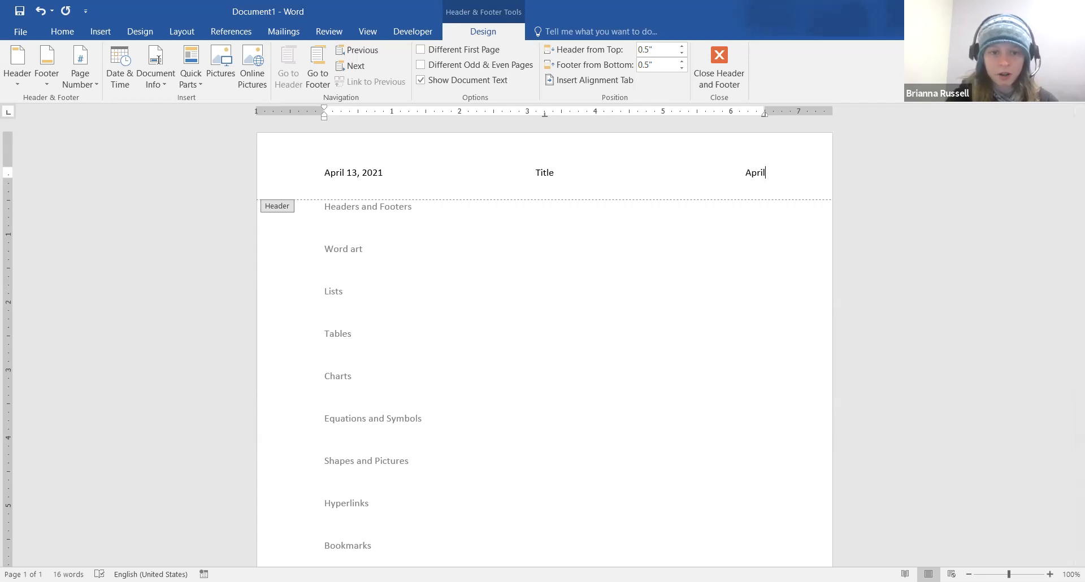
text( 13, 2021)
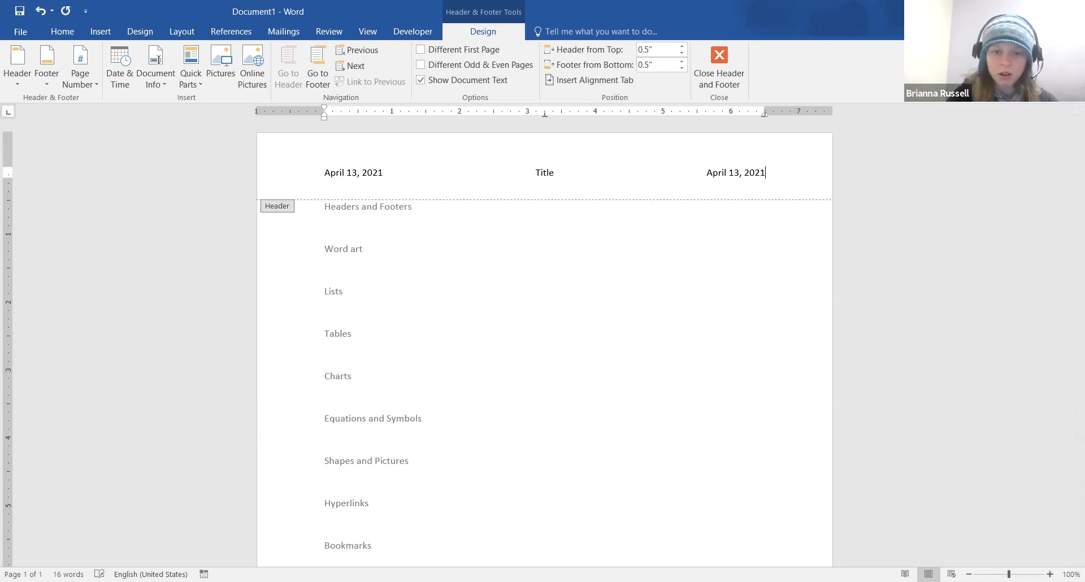
drag(328, 173, 379, 175)
text(Name)
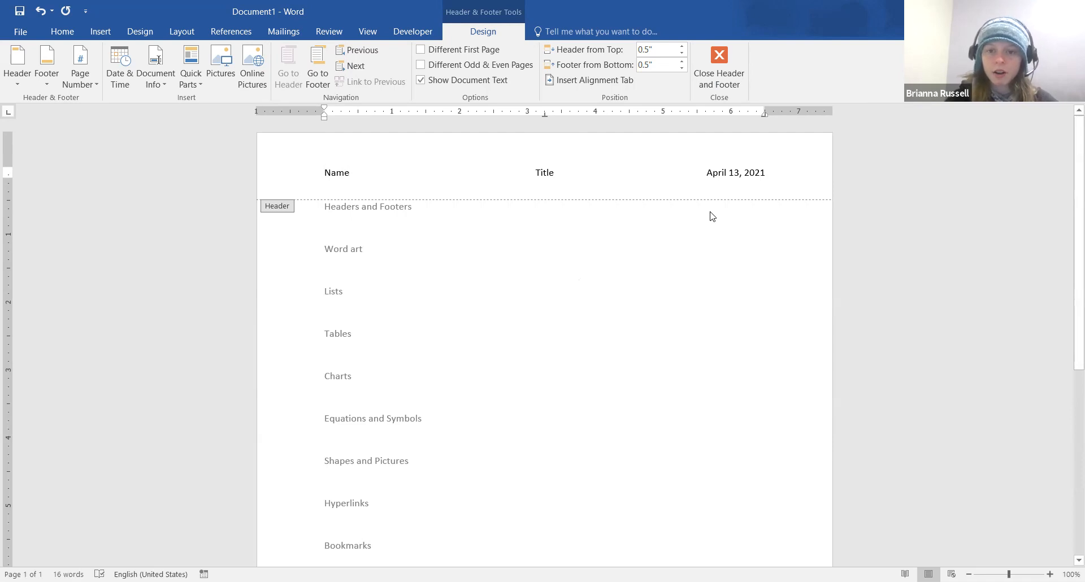
Raise Header from Top and Footer from Bottom to 0.7", then close the header to return to the body
click(684, 47)
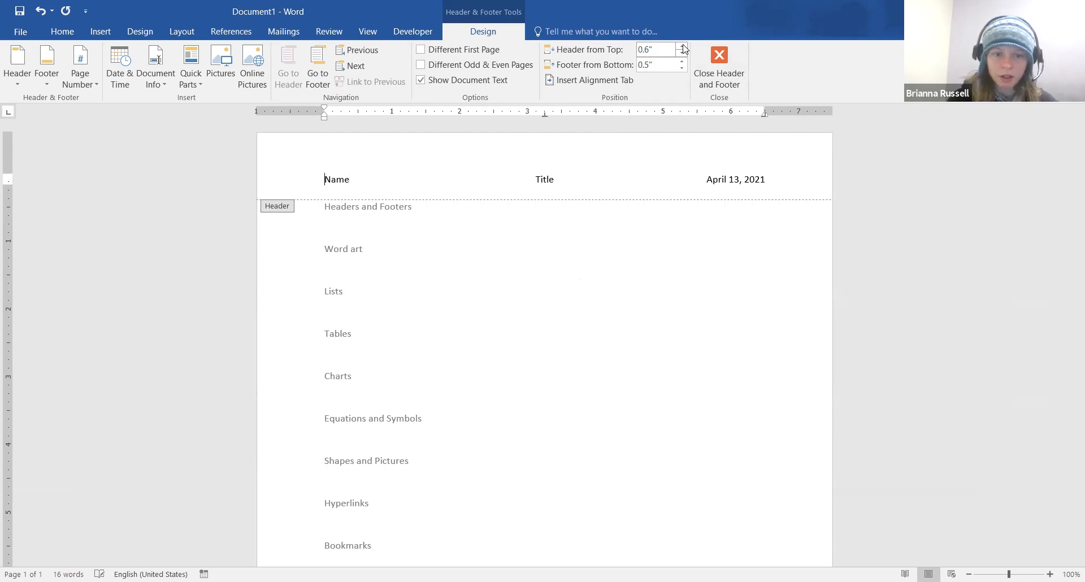
click(684, 47)
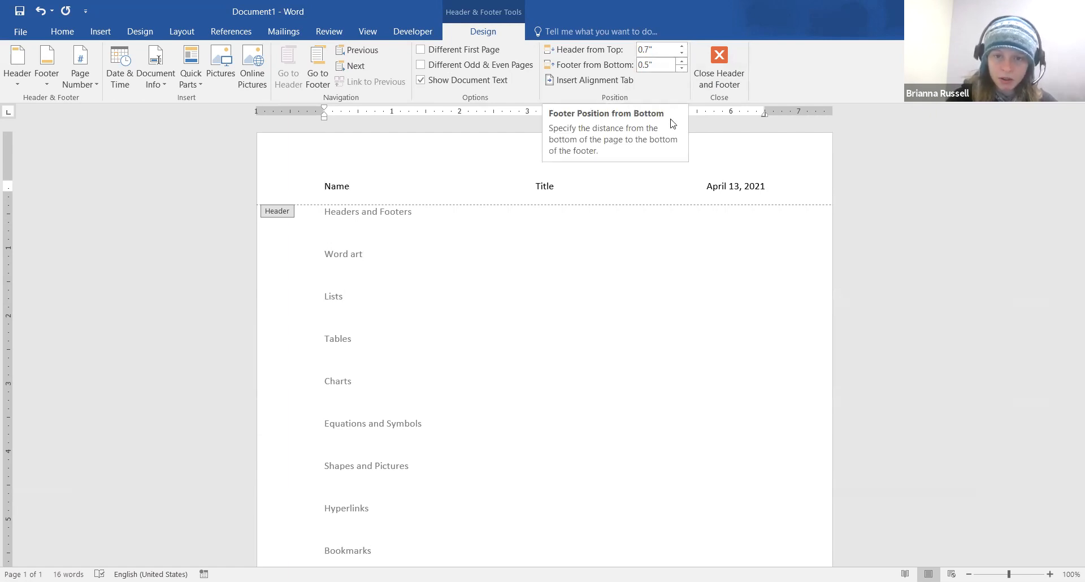
scroll(551, 455, down, 5)
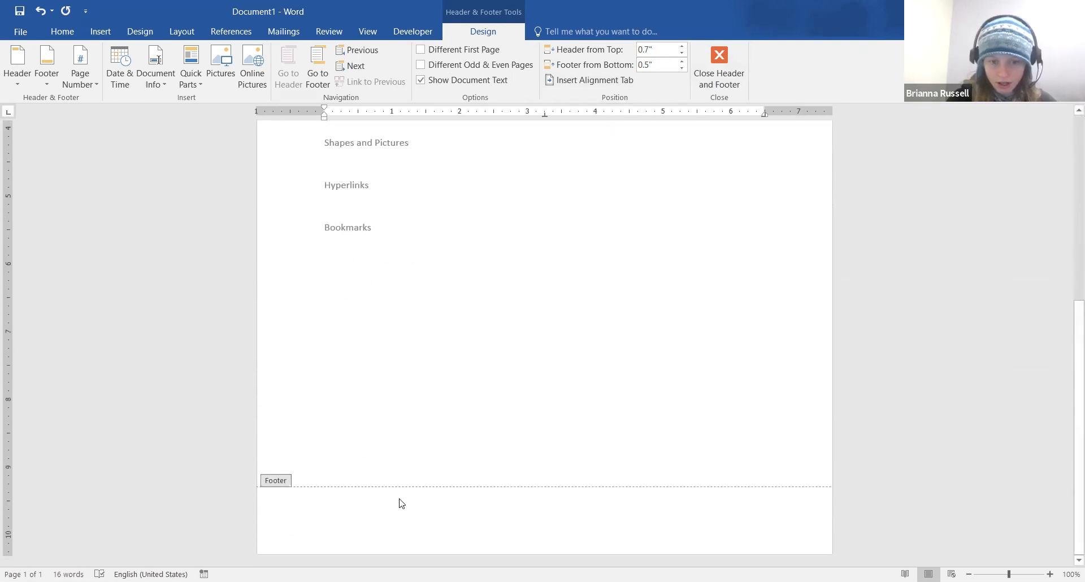
click(682, 64)
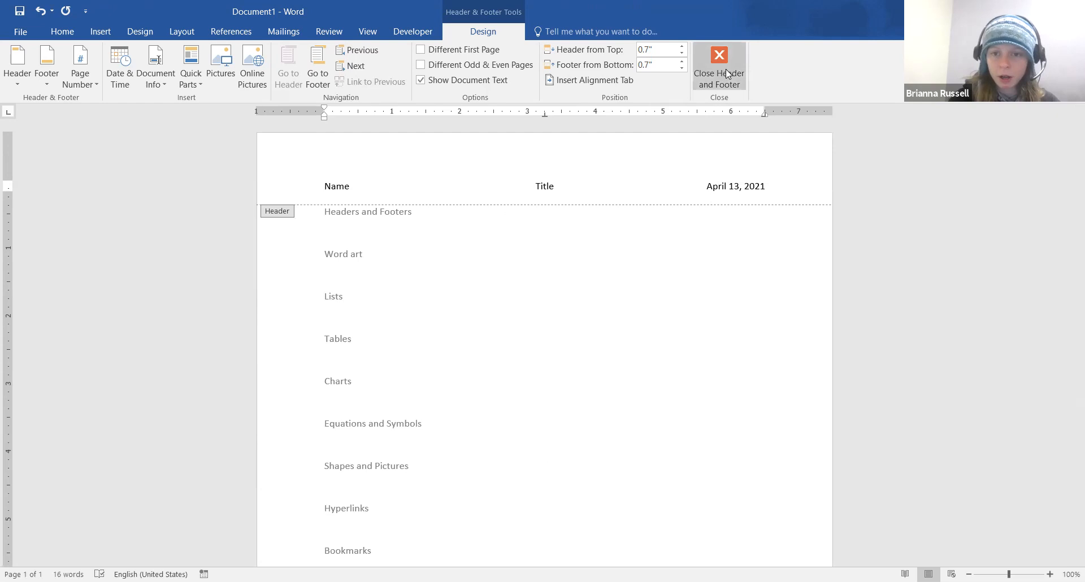
double_click(520, 240)
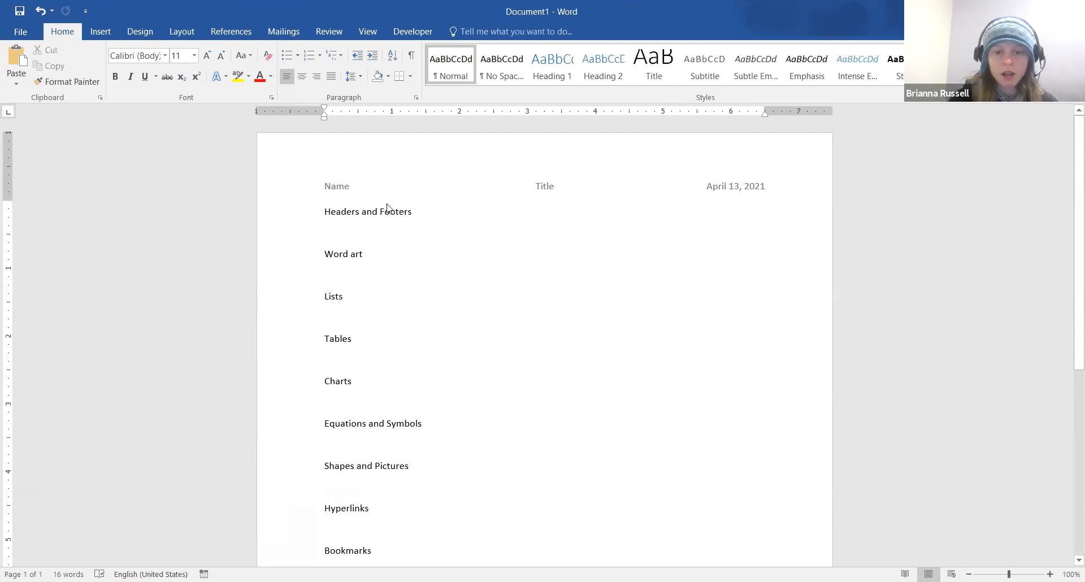
Open the Footer dropdown on the Insert tab to show designs like Blank, Austin and Banded
scroll(536, 325, down, 4)
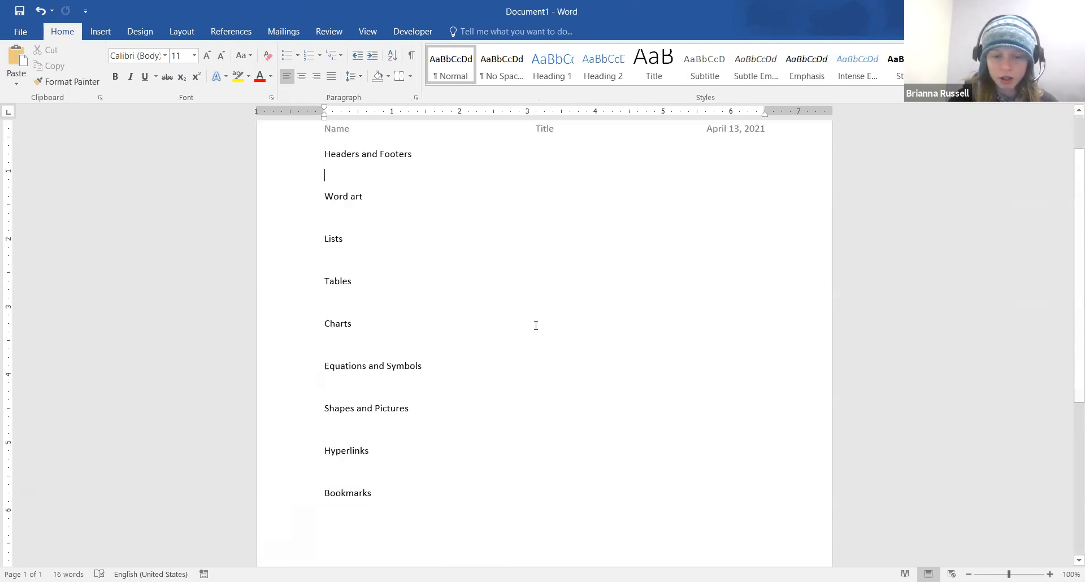
scroll(536, 326, up, 3)
scroll(536, 326, up, 1)
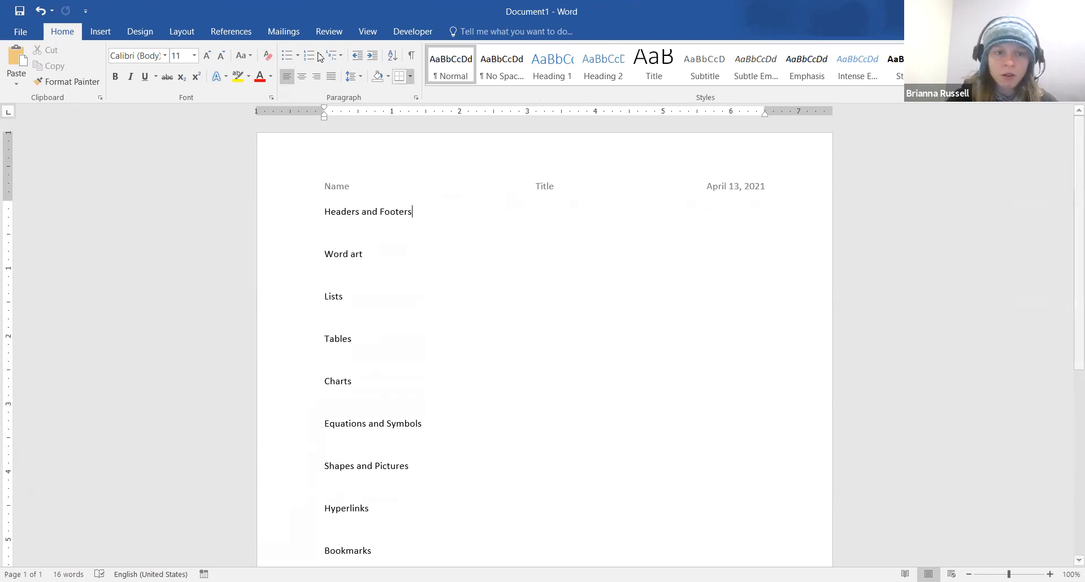
click(373, 36)
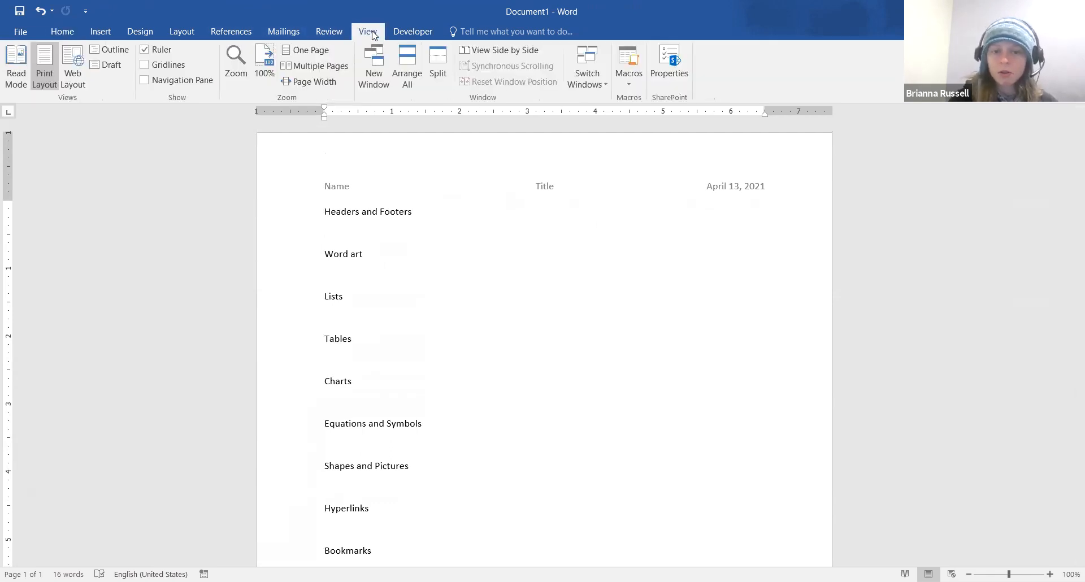
click(99, 33)
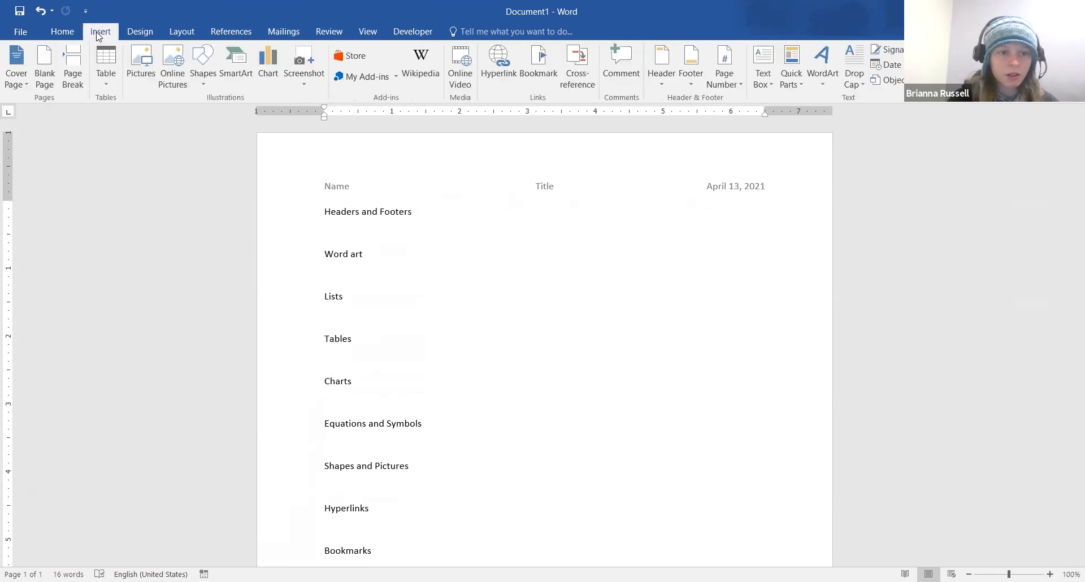
click(697, 83)
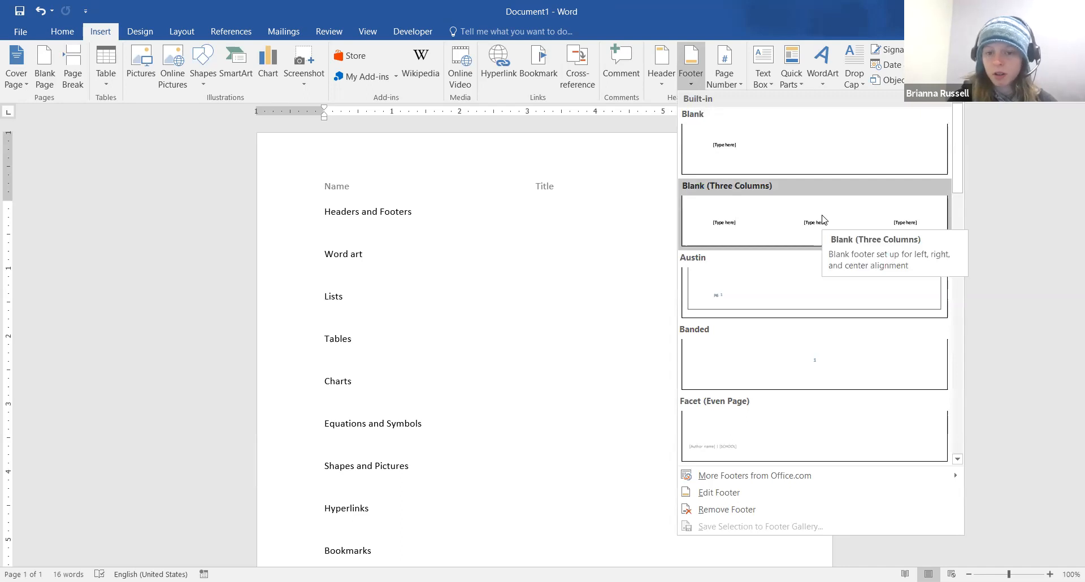
Insert a Plain Number 2 page number centred at the bottom of the page
click(739, 85)
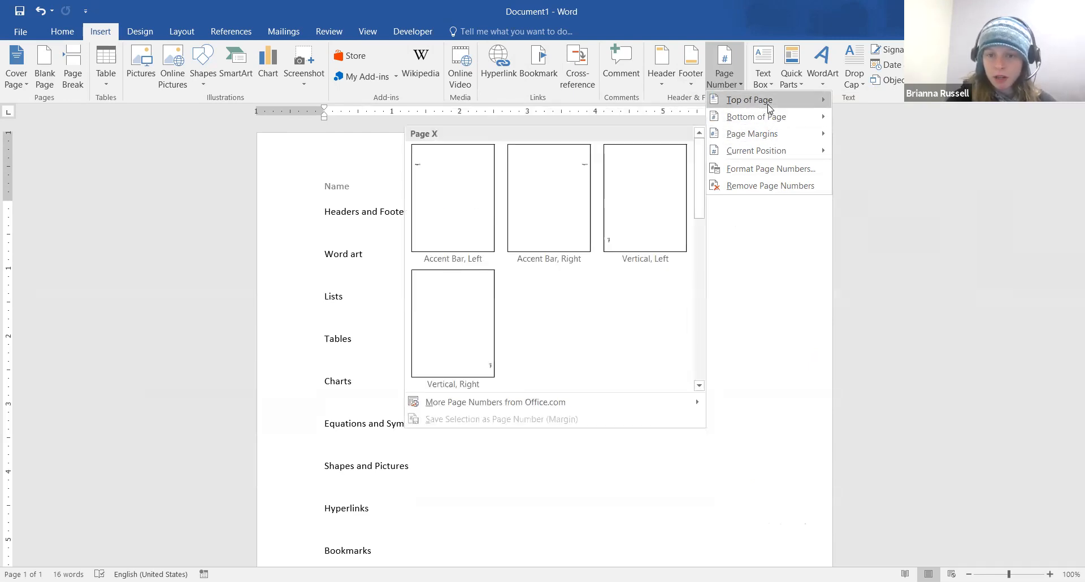
mouse_move(768, 105)
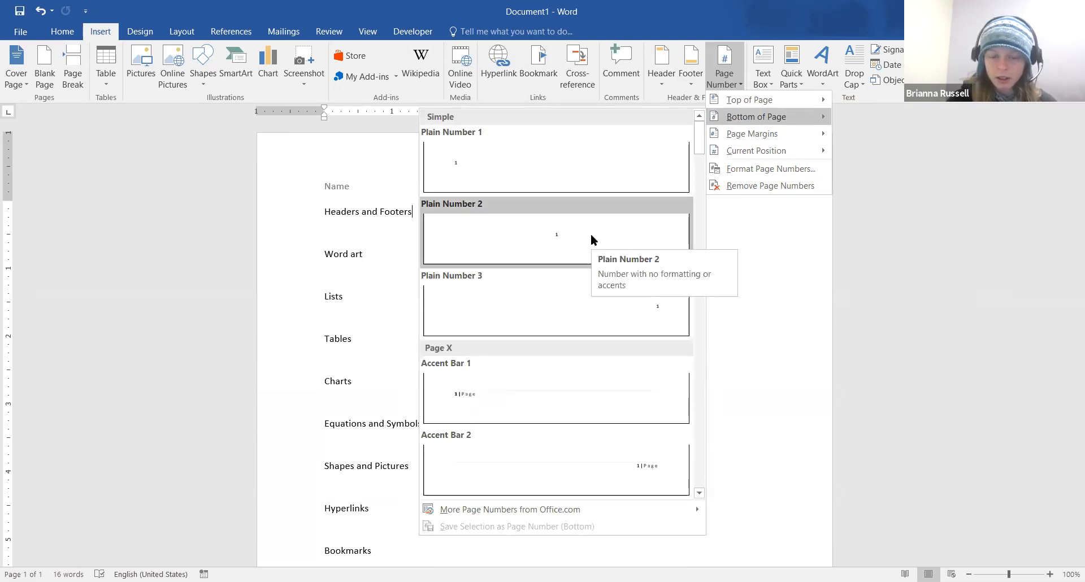
click(591, 236)
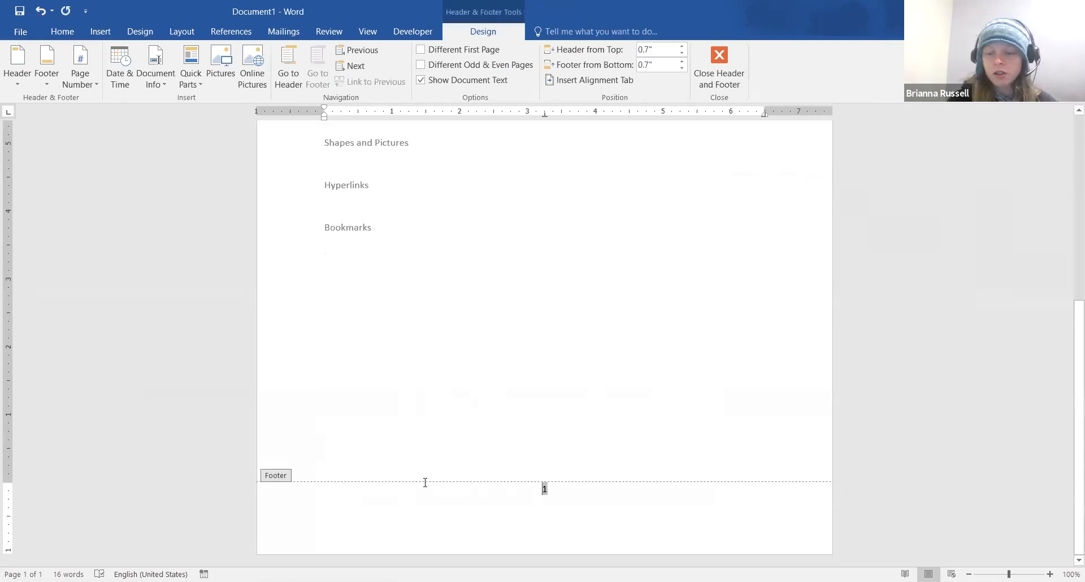
Format the footer page number as Times New Roman, 16 pt, in red
click(62, 32)
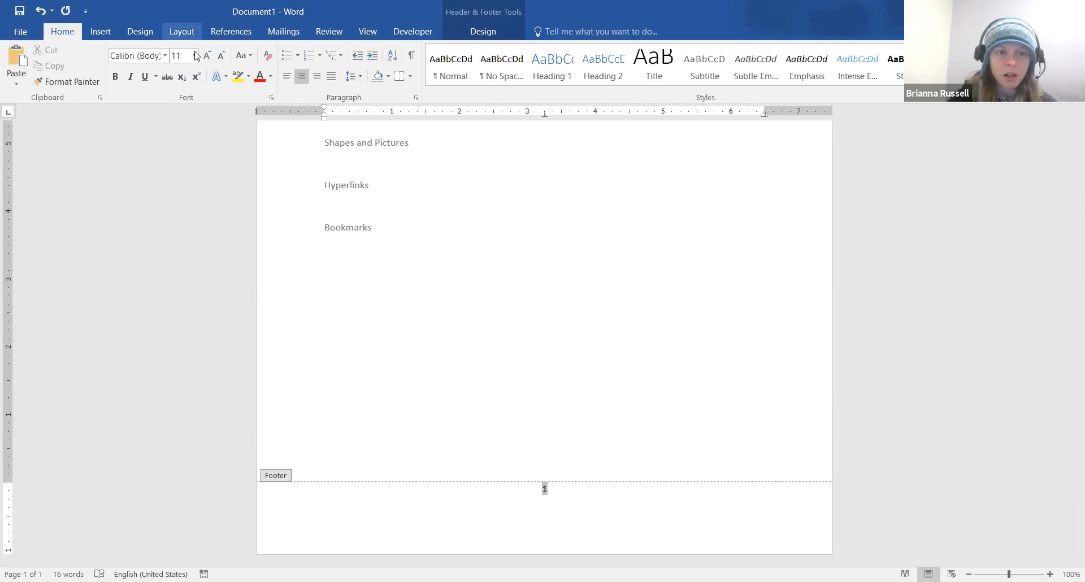
click(164, 56)
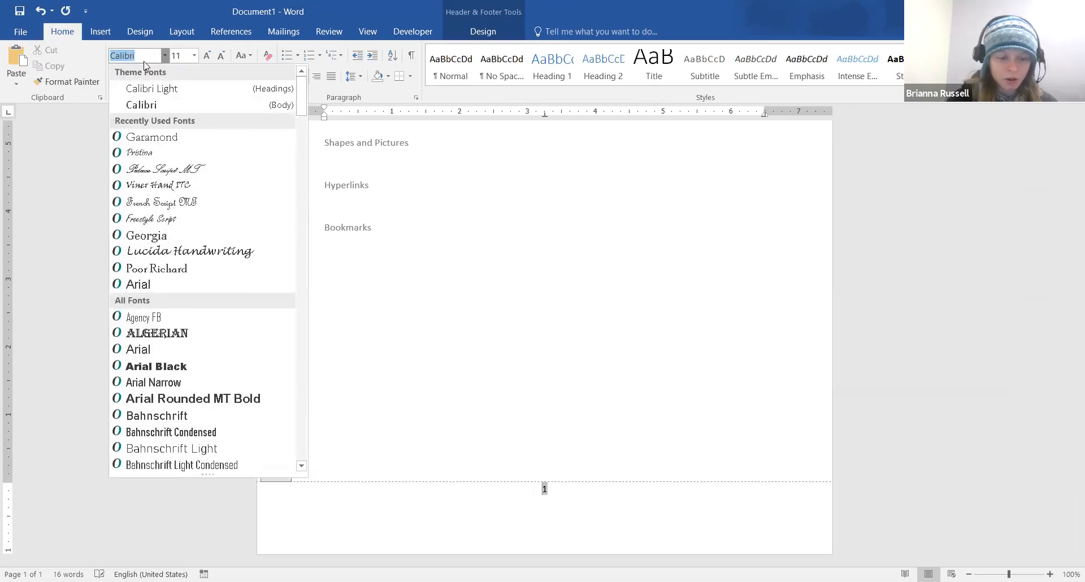
text(Times New Ro)
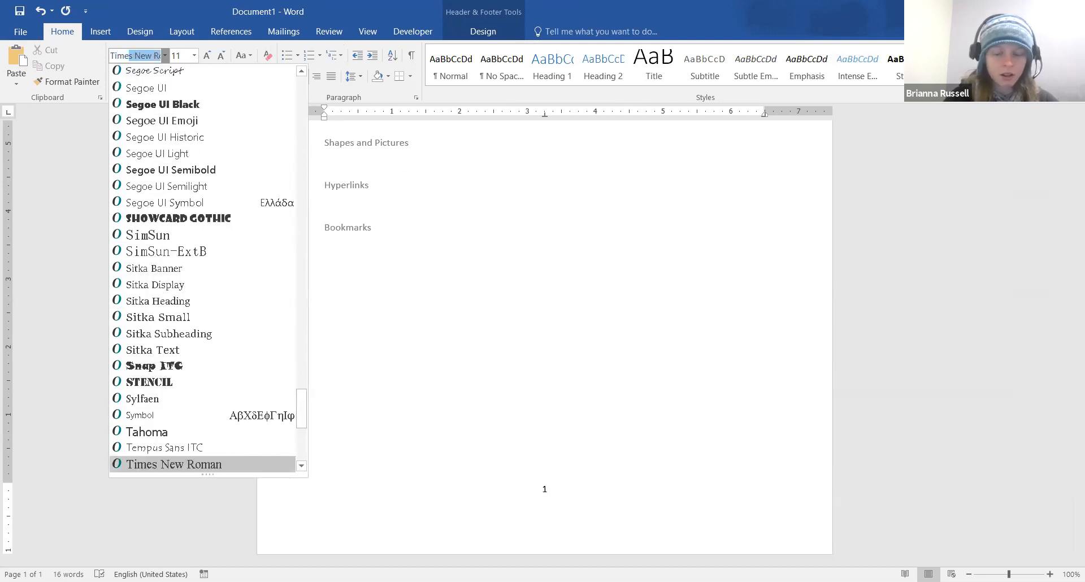
key(Return)
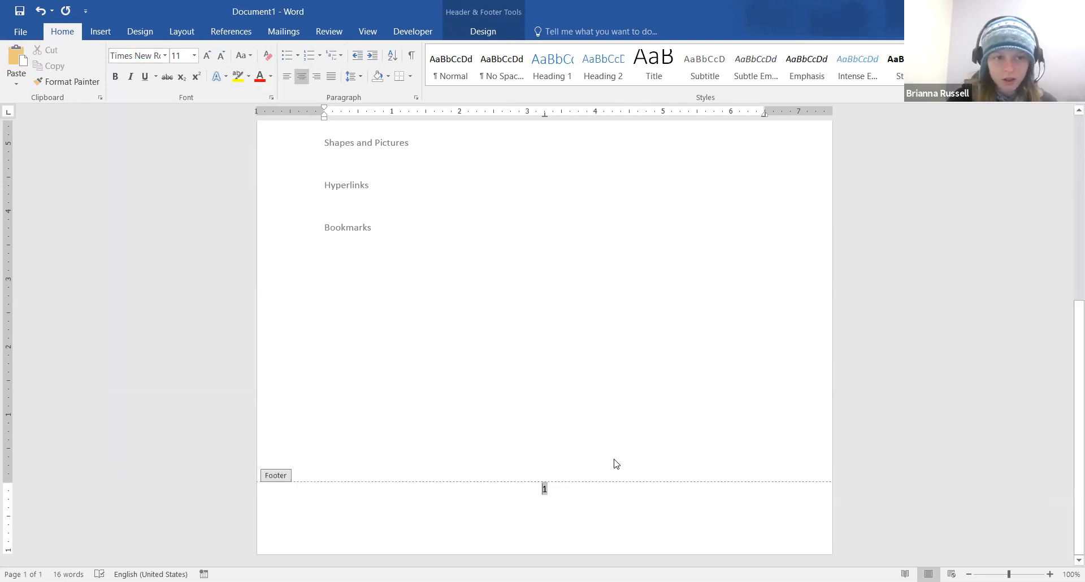
click(204, 55)
click(204, 55)
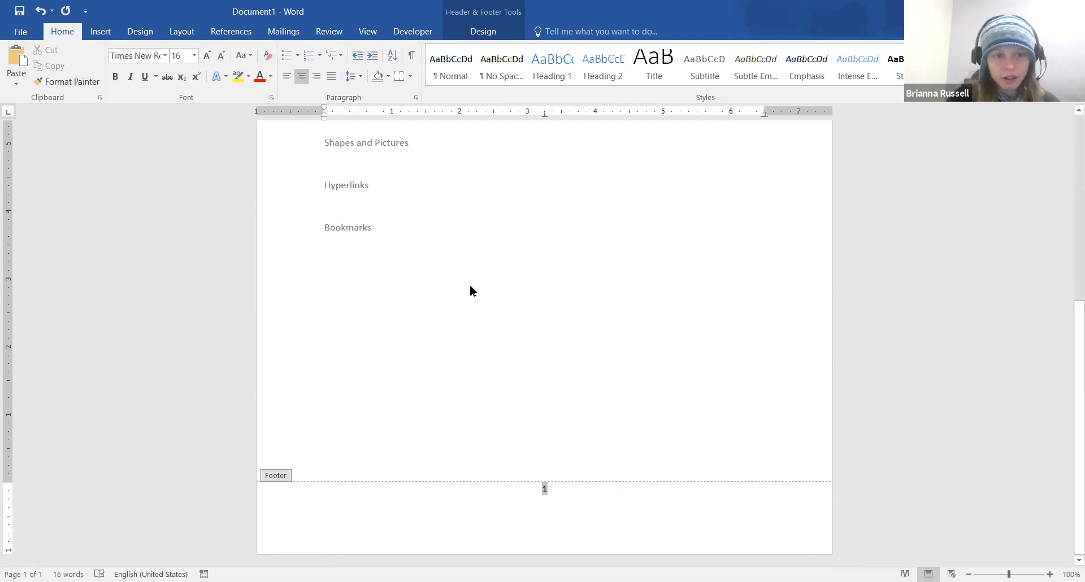
click(270, 76)
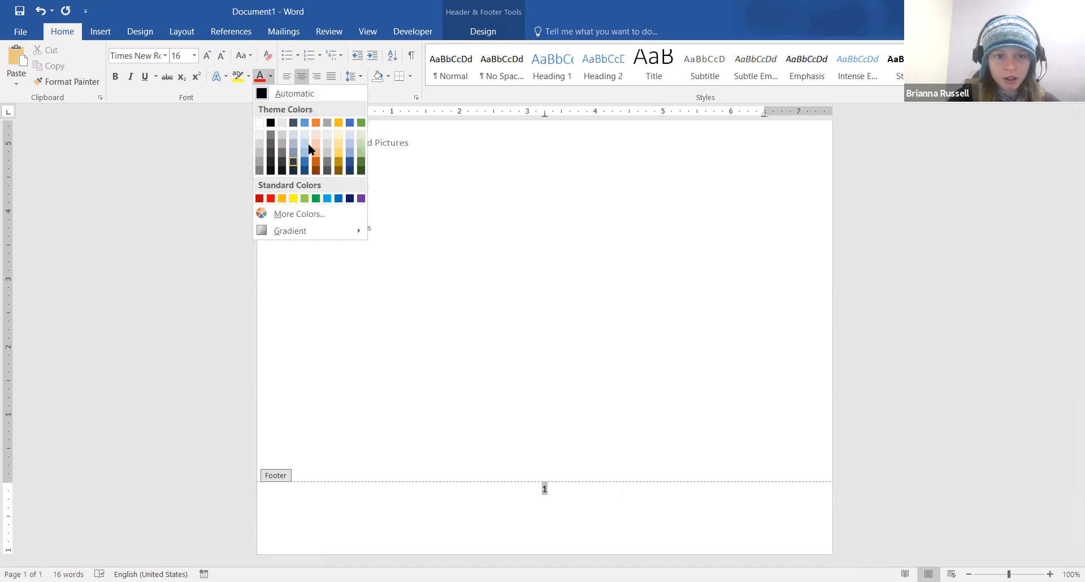
click(271, 198)
Reselect the page number, reapply Times New Roman 16 pt red, and return to the body text
click(598, 490)
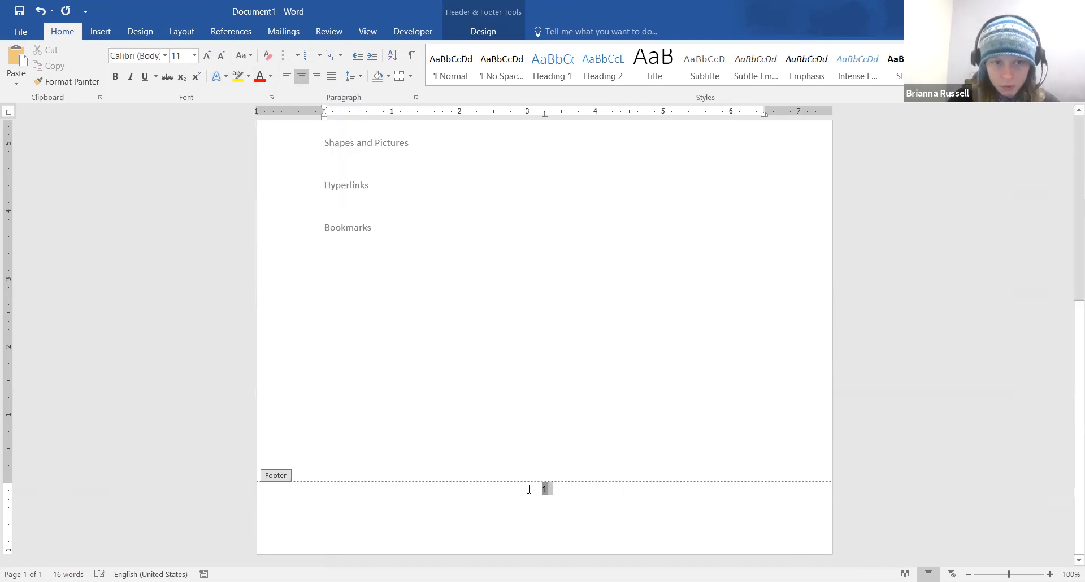
click(139, 56)
text(Times New Ro)
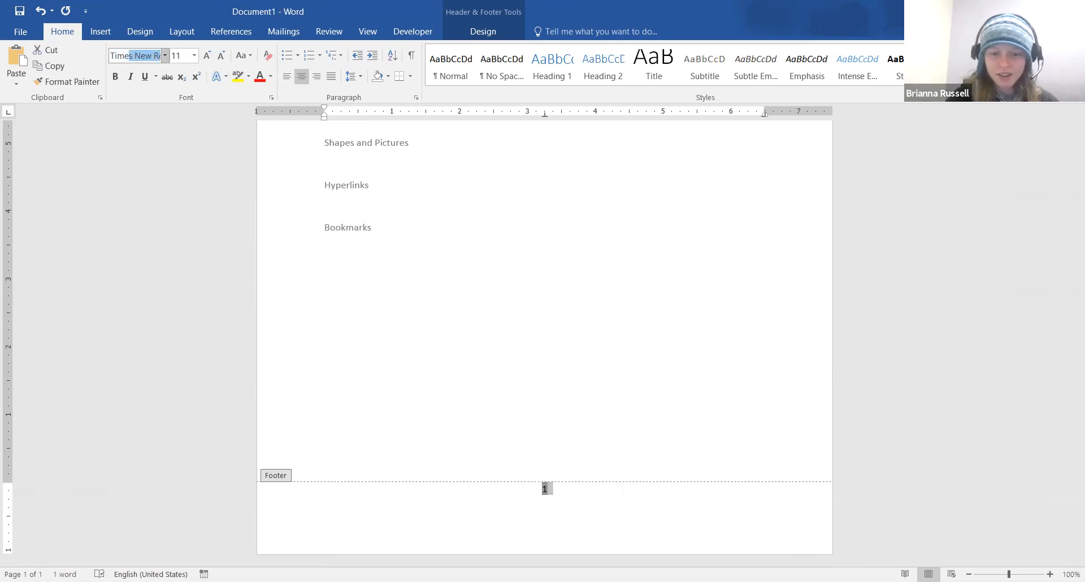
key(Return)
click(207, 55)
click(207, 56)
click(207, 55)
click(261, 78)
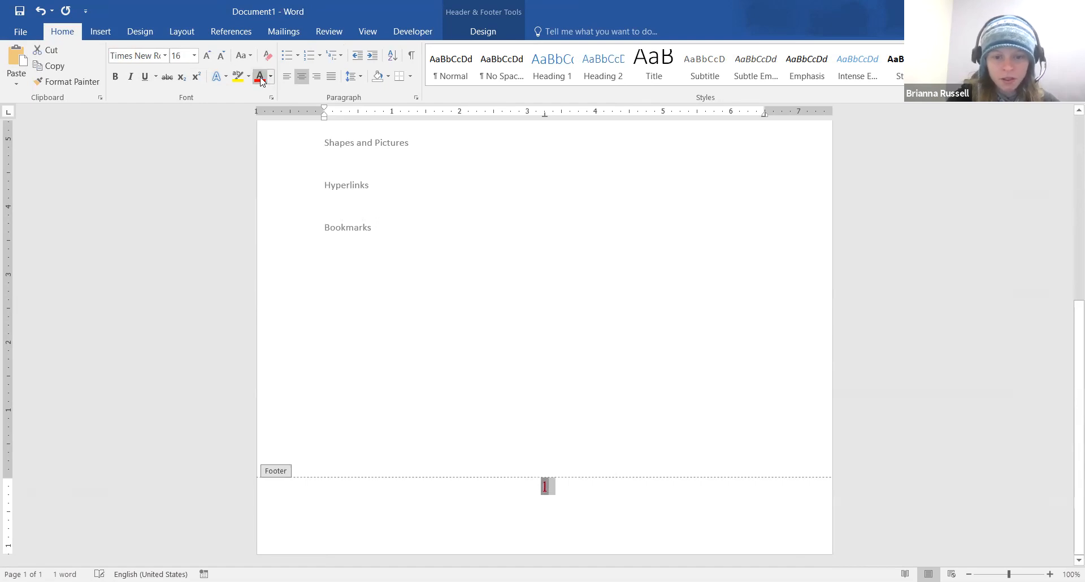
double_click(654, 358)
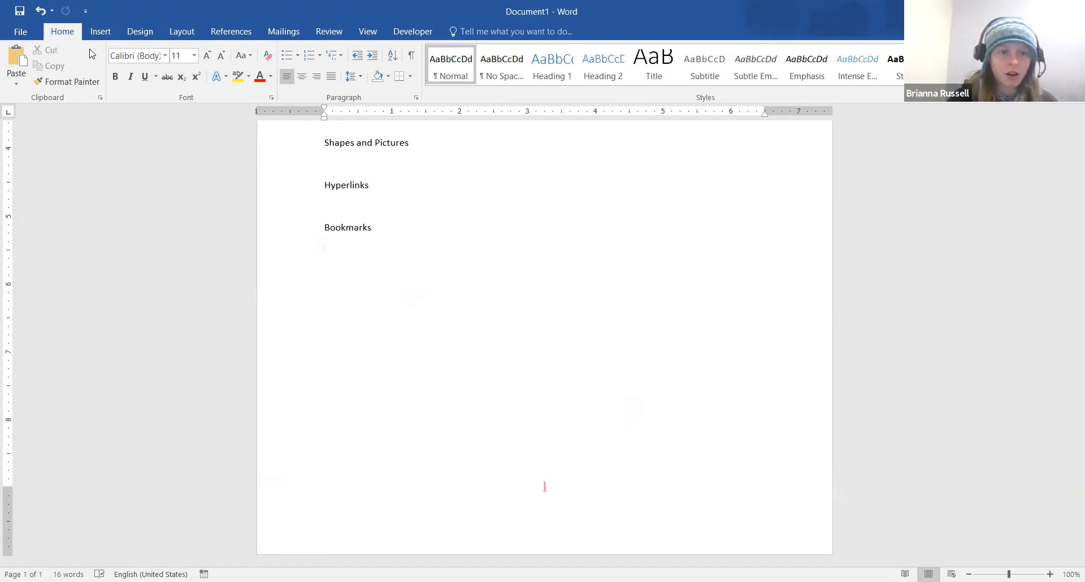
click(101, 32)
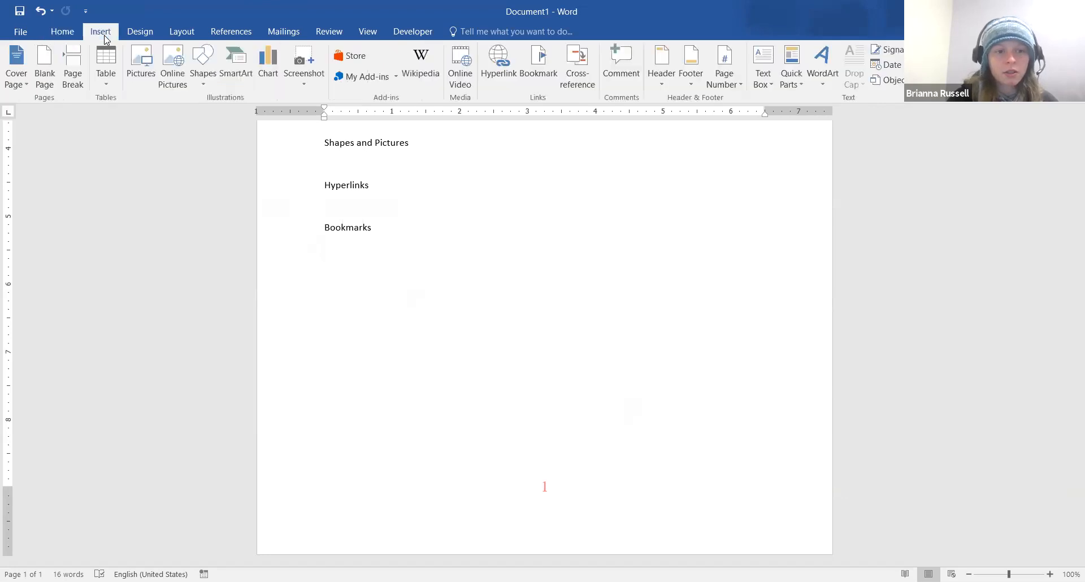
Insert a page break after Bookmarks and scroll to check page 2's header and page number 2
click(72, 69)
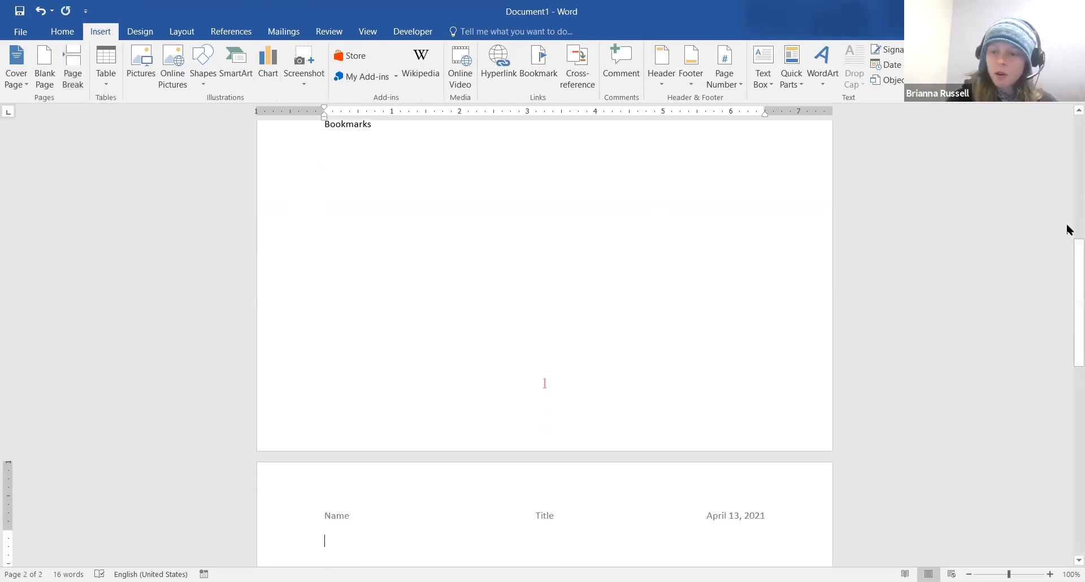
drag(1068, 259, 1069, 346)
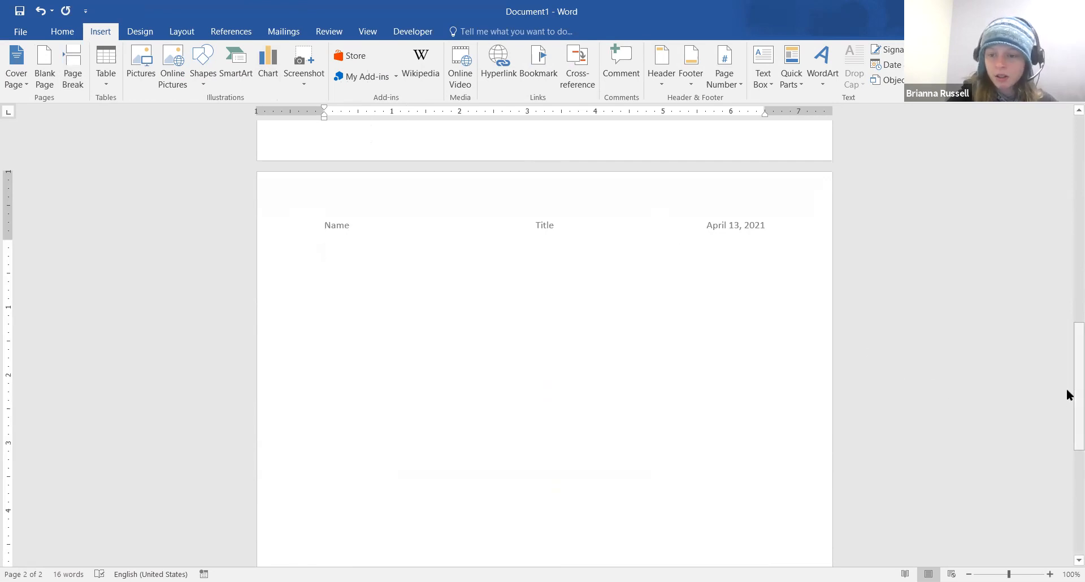
click(1068, 485)
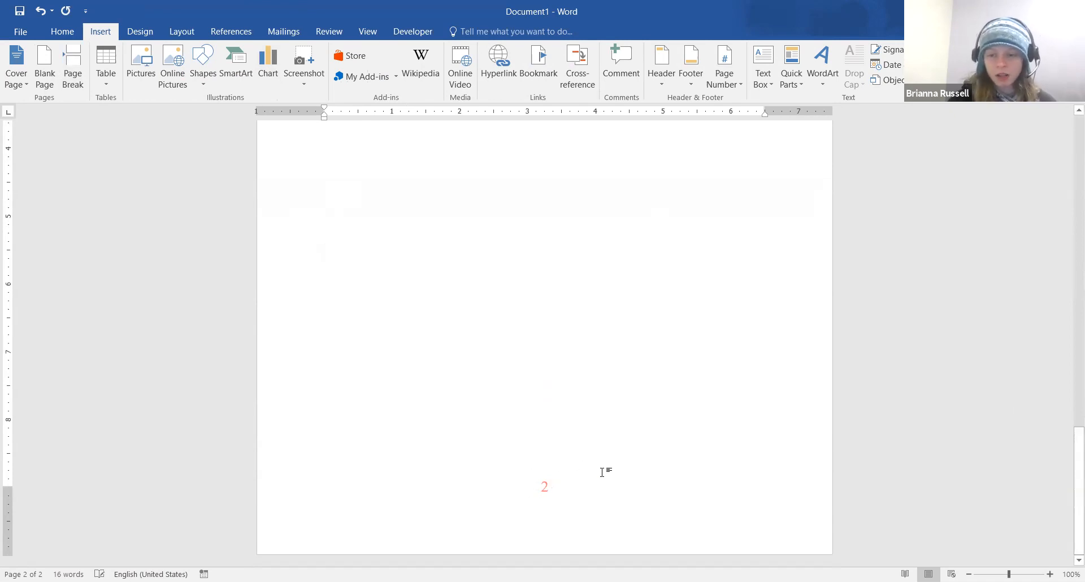
drag(1068, 439, 1068, 357)
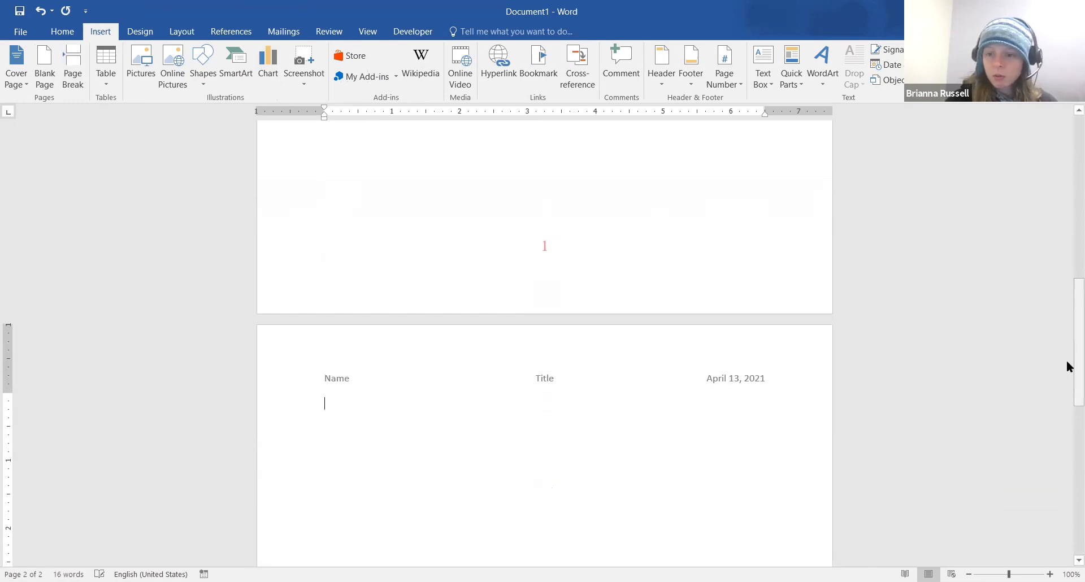
drag(1069, 399, 1068, 275)
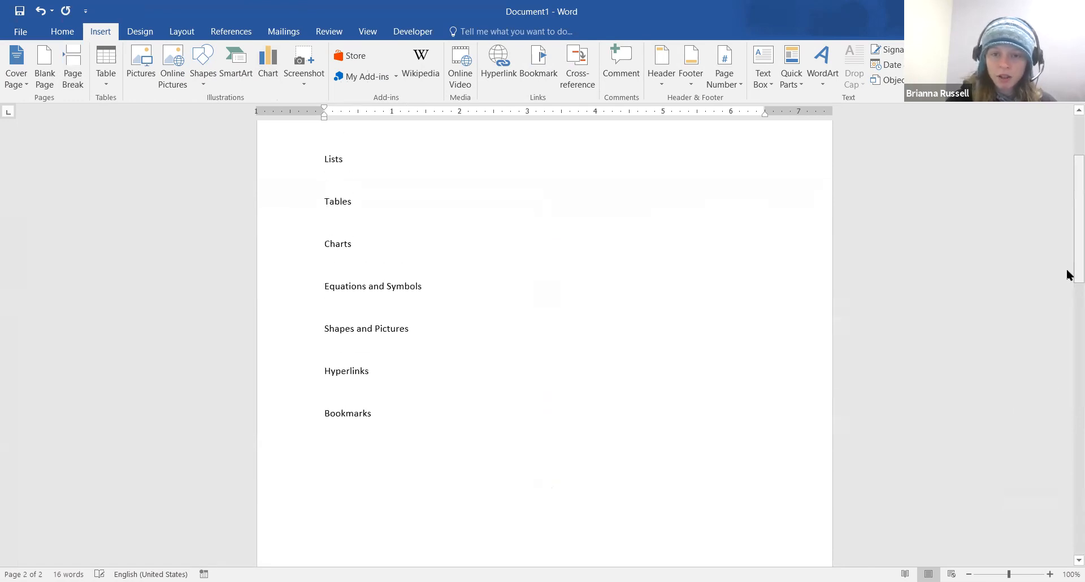
Edit the header with Different First Page ticked, deleting Name and April 13, 2021
click(667, 79)
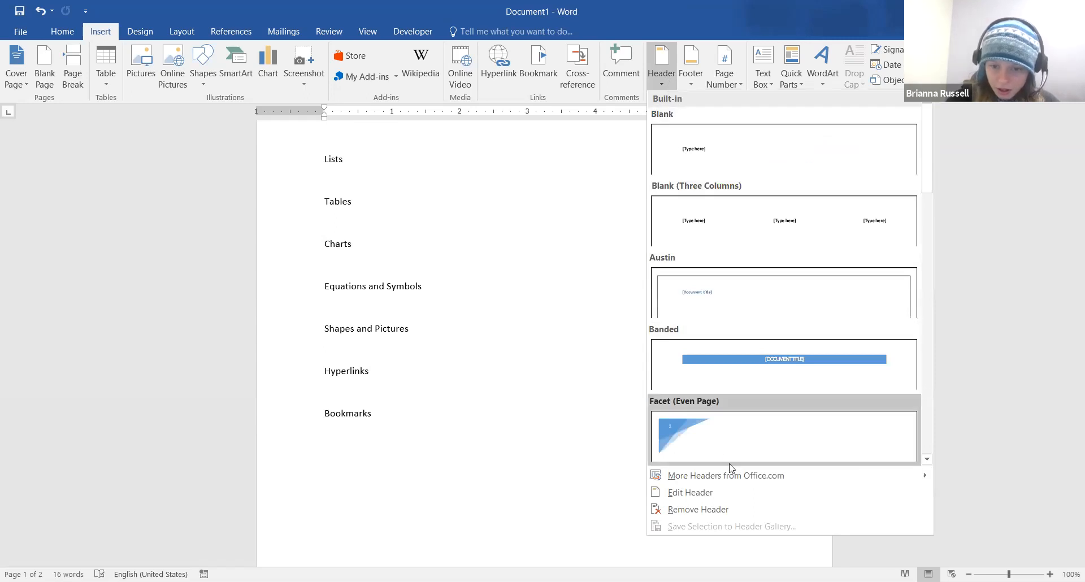
click(747, 503)
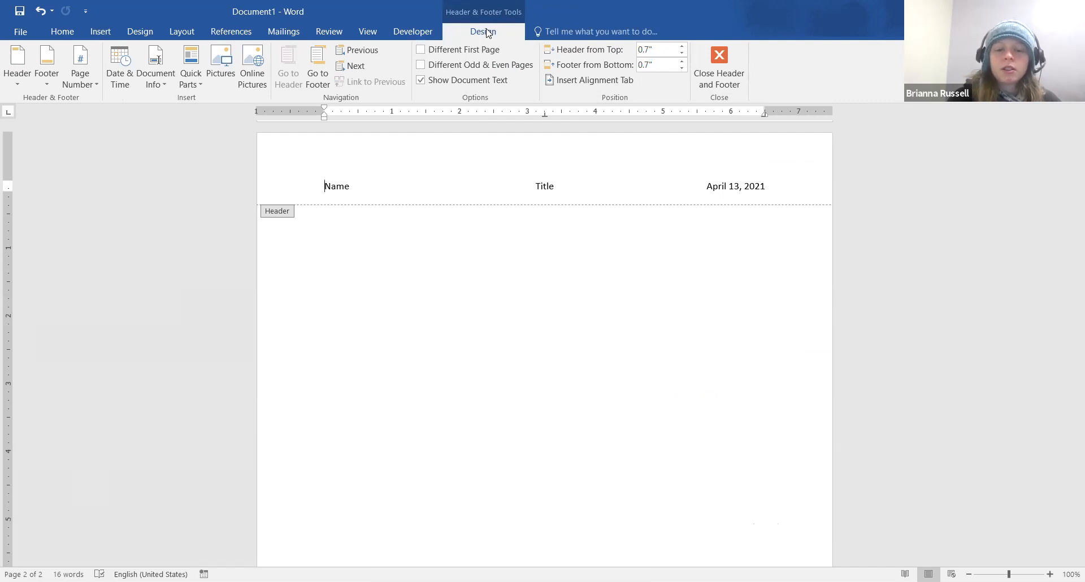
click(440, 51)
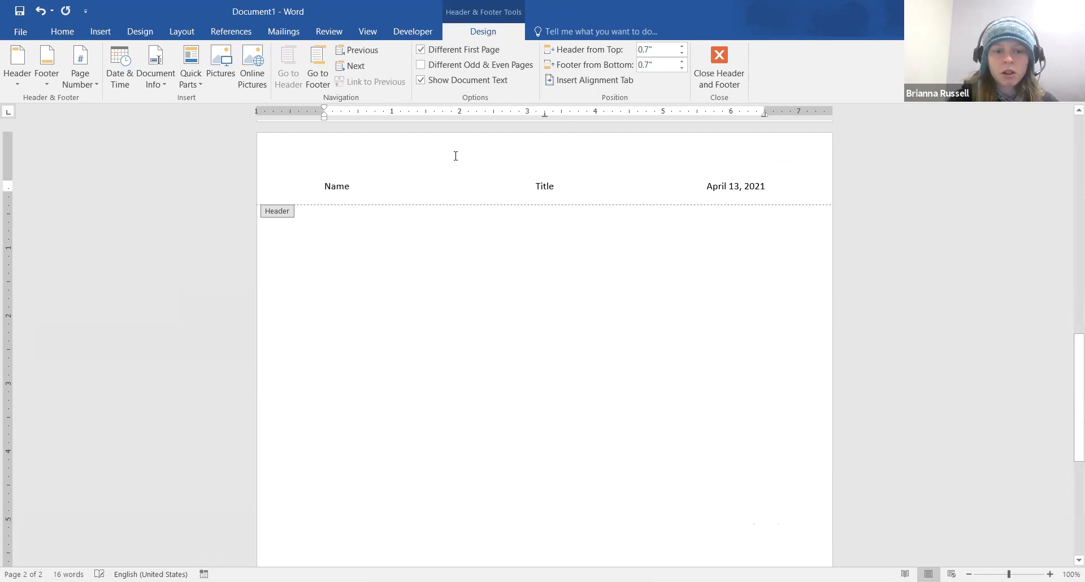
drag(378, 180, 298, 188)
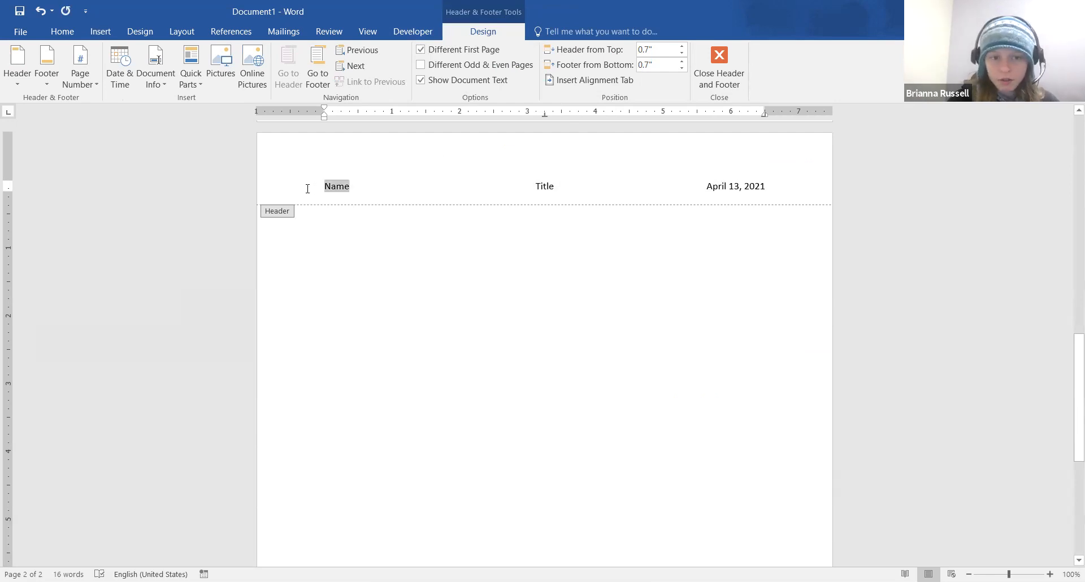
key(Delete)
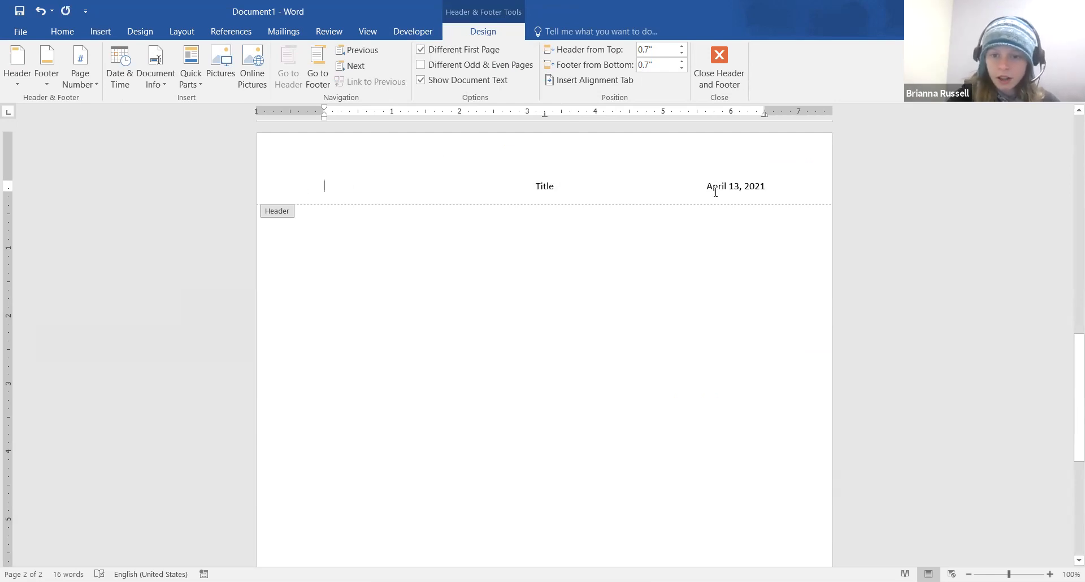
drag(715, 188, 803, 187)
key(Delete)
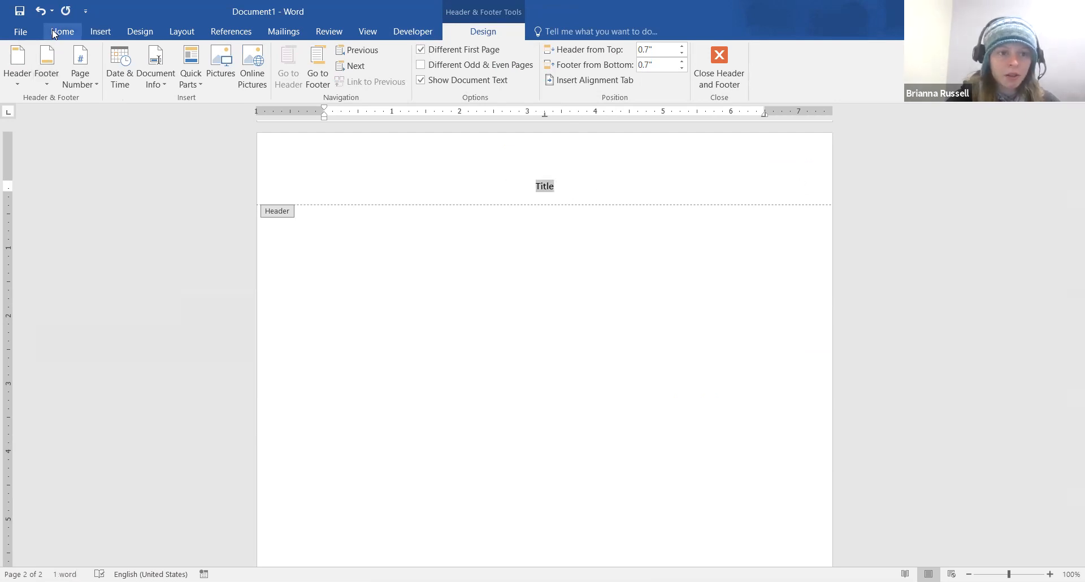
Grow the header's Title text to 22 pt and close header editing
click(58, 32)
click(207, 55)
click(208, 55)
click(207, 55)
click(207, 56)
click(208, 56)
click(208, 56)
click(480, 31)
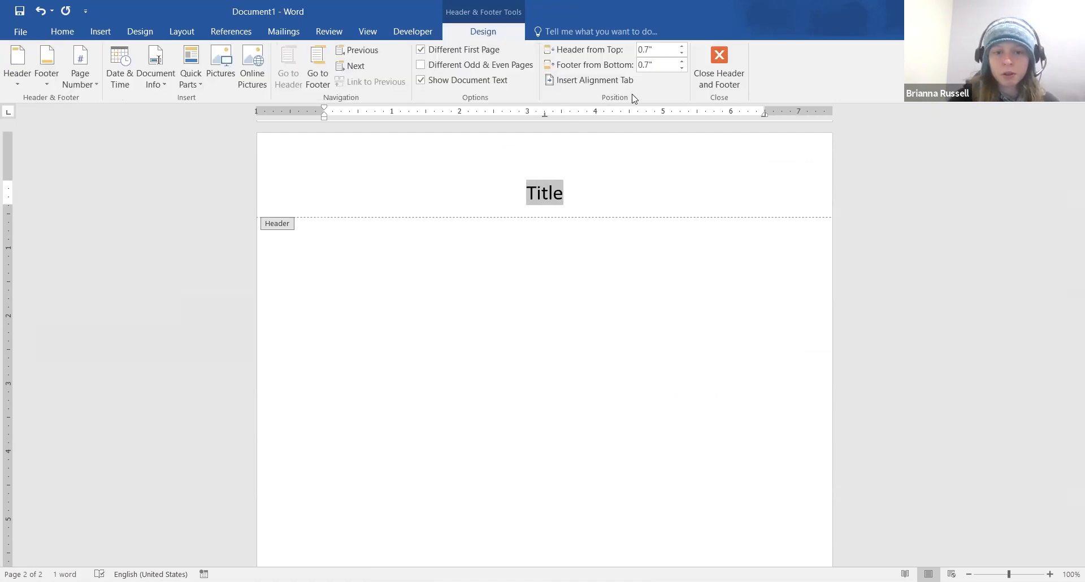
click(722, 69)
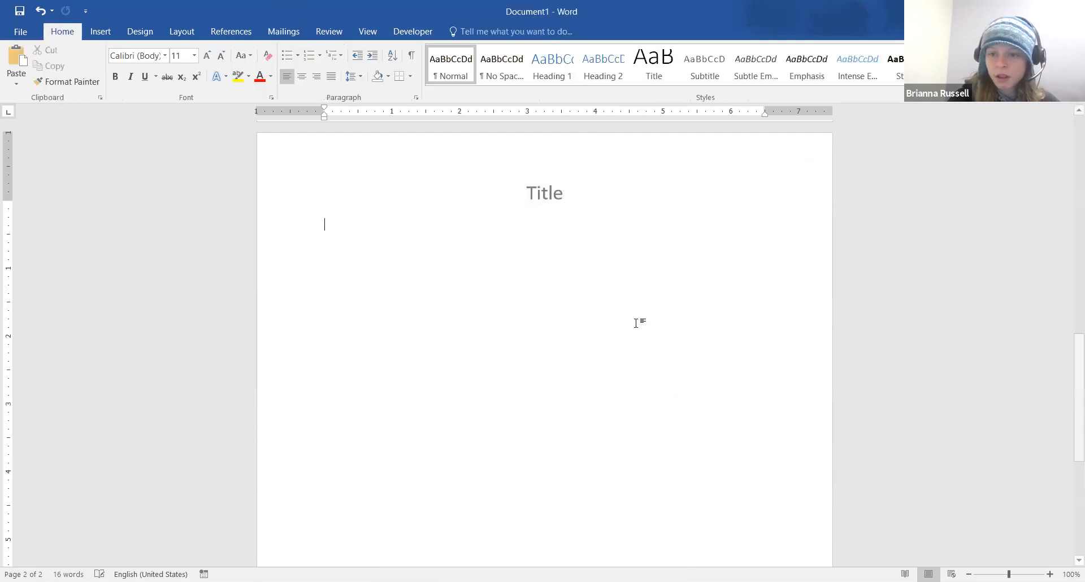
scroll(636, 323, down, 3)
scroll(636, 323, up, 15)
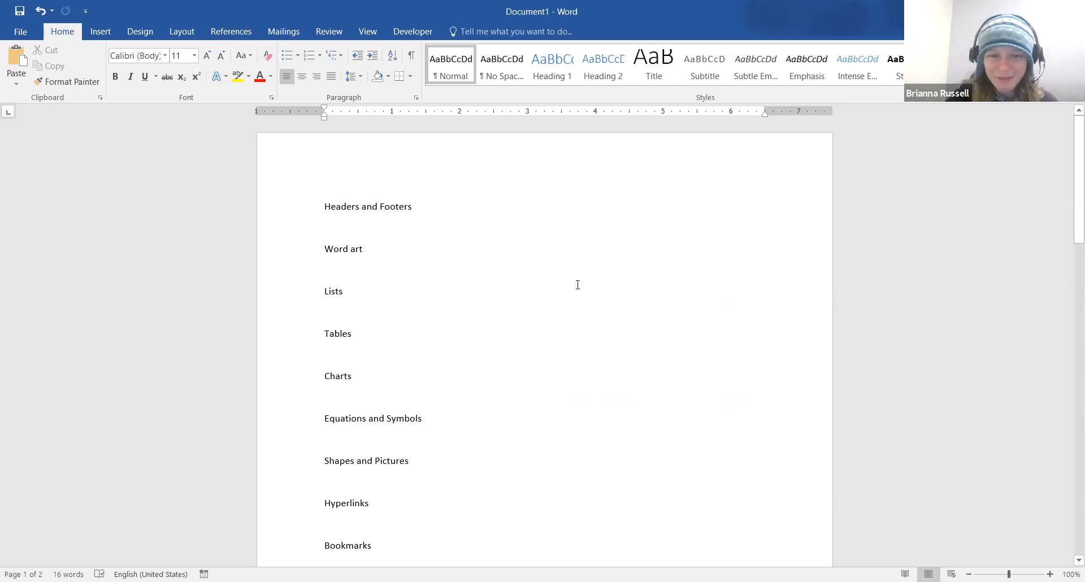
scroll(578, 284, down, 20)
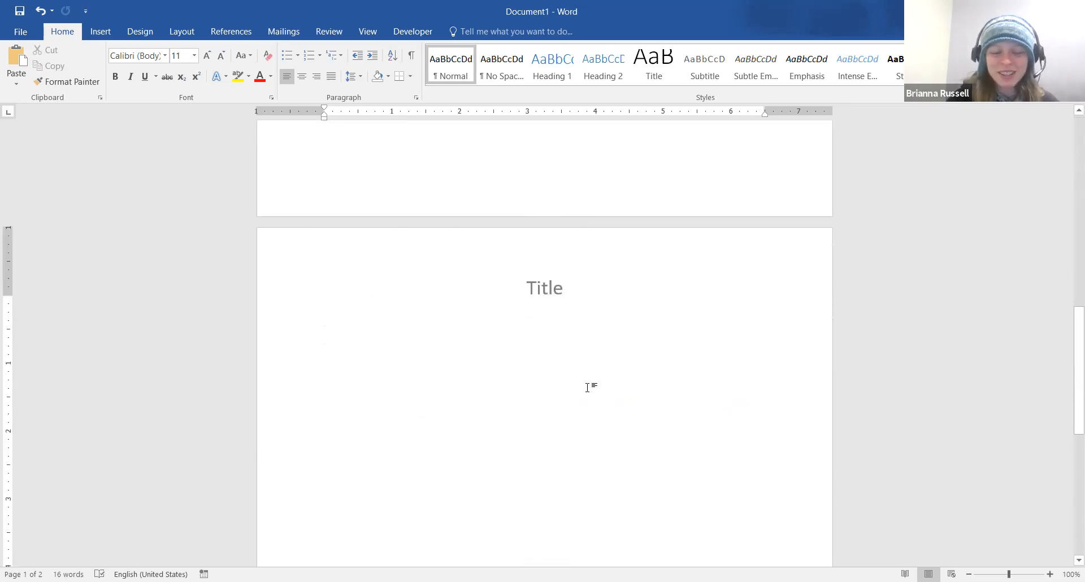
scroll(588, 387, down, 5)
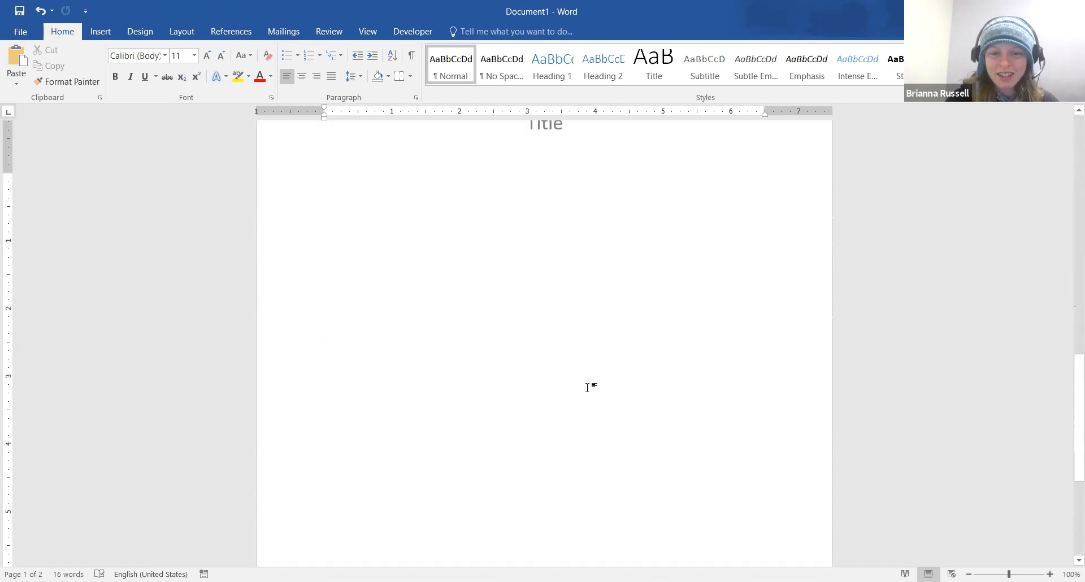
scroll(588, 387, up, 6)
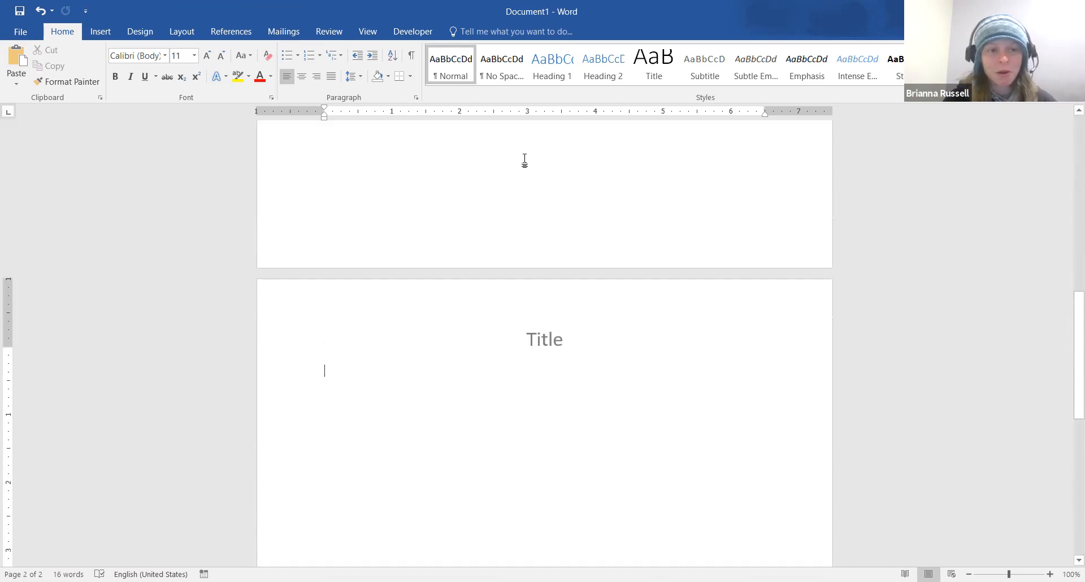
click(53, 11)
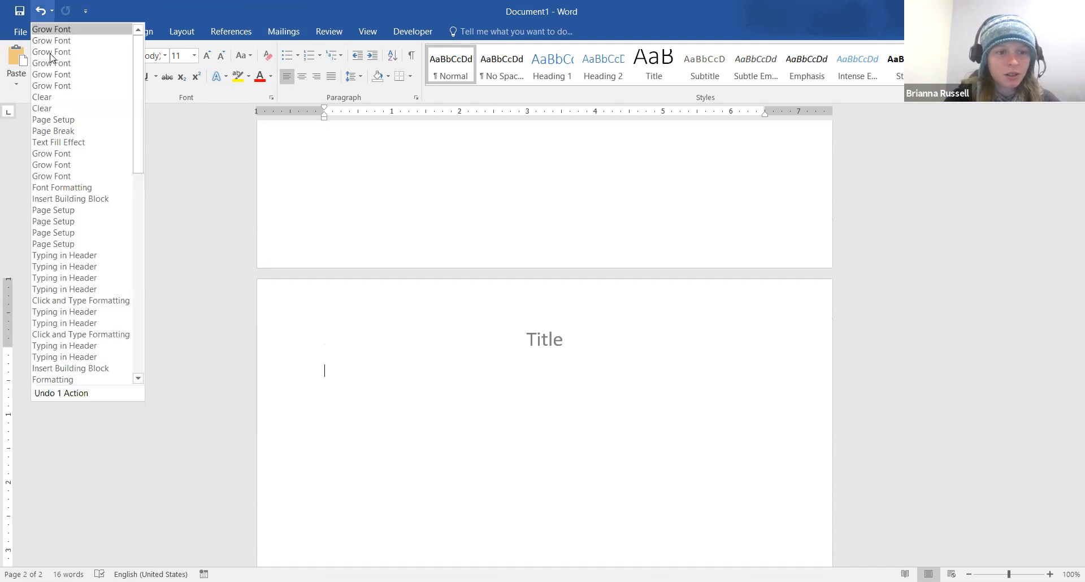
click(55, 122)
scroll(452, 260, up, 10)
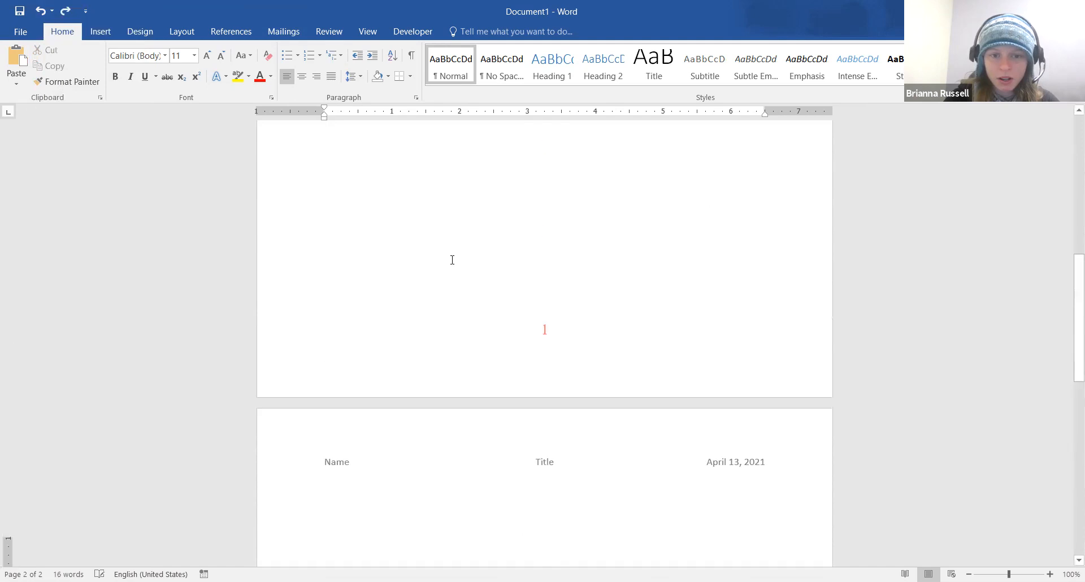
click(453, 247)
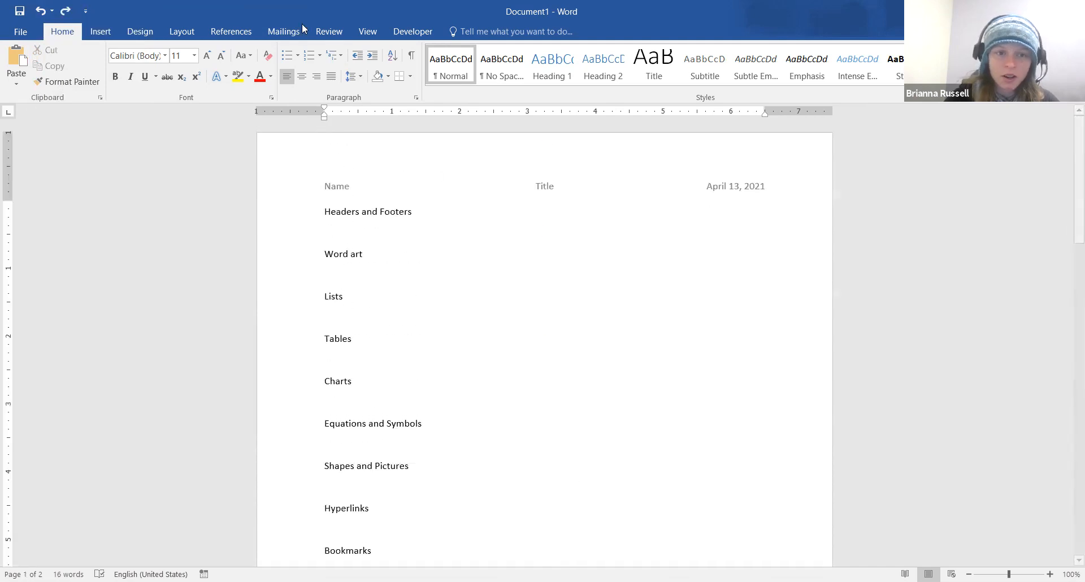
Tick Different First Page and type a centred 'Title' in the first page's header, then close it
double_click(426, 161)
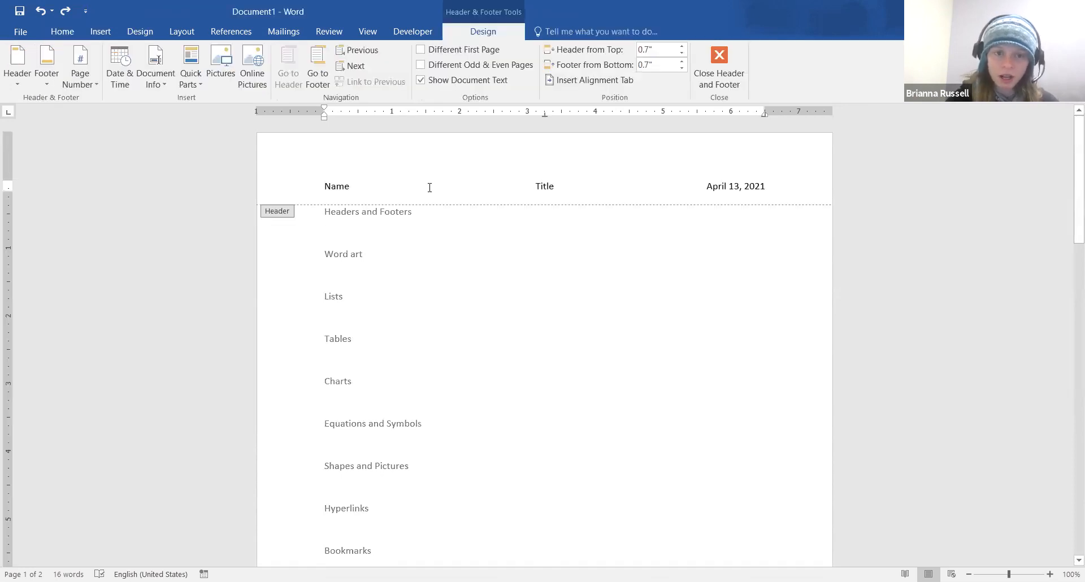
drag(333, 196, 316, 186)
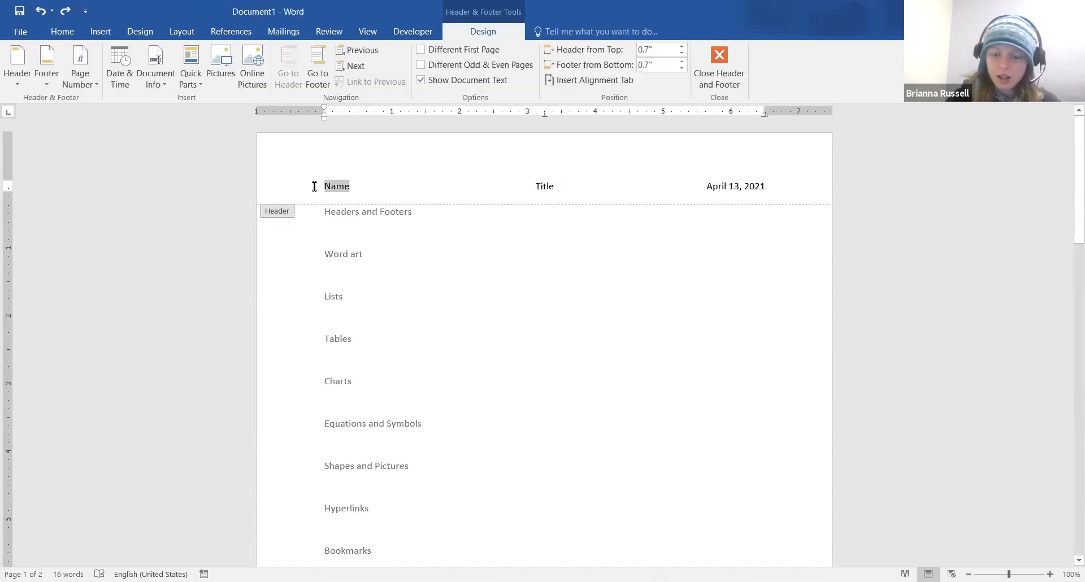
click(470, 50)
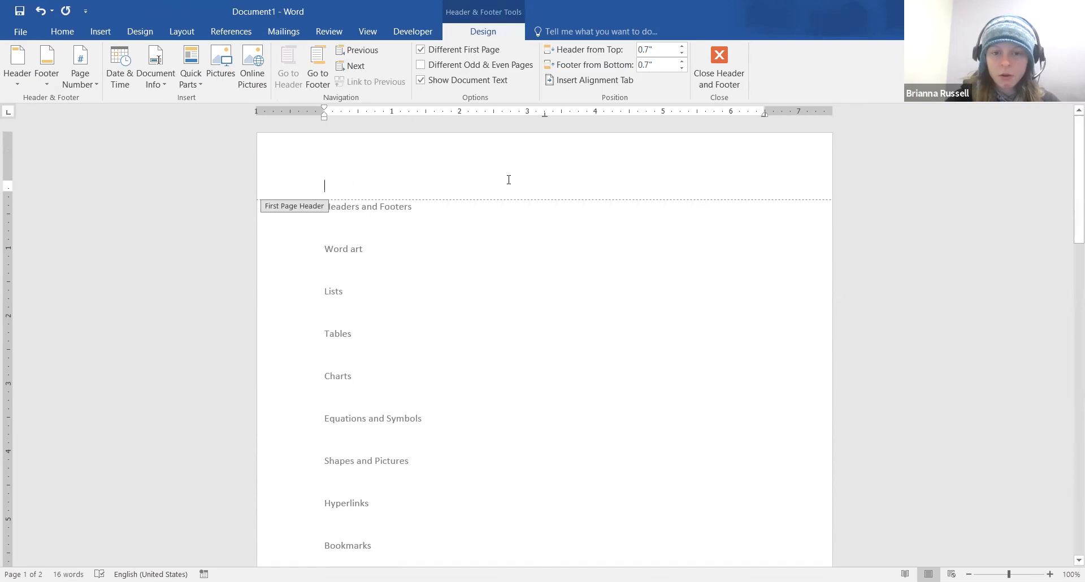
click(543, 188)
text(Title)
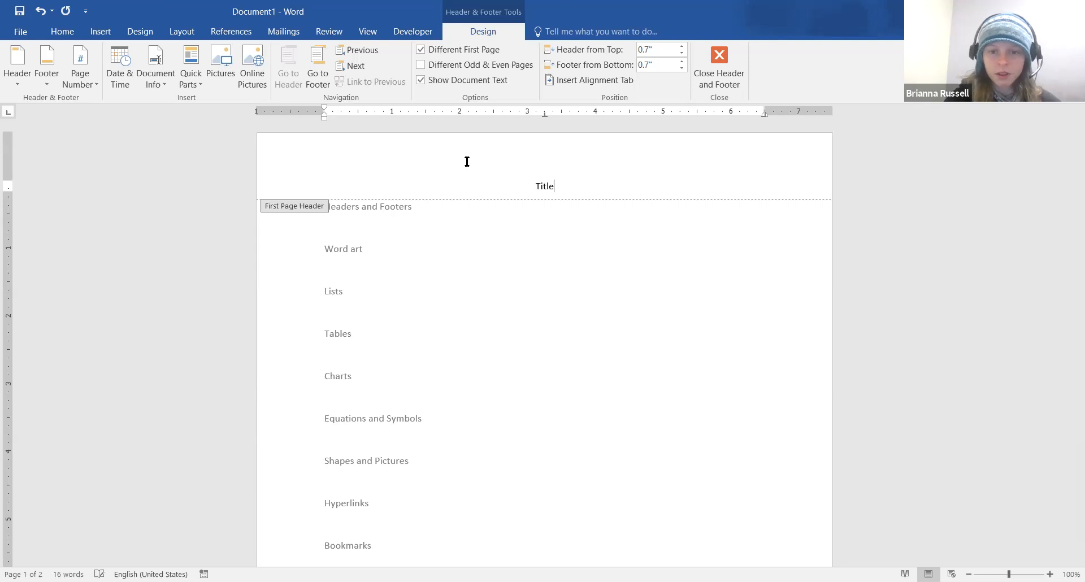
click(714, 71)
scroll(621, 248, down, 18)
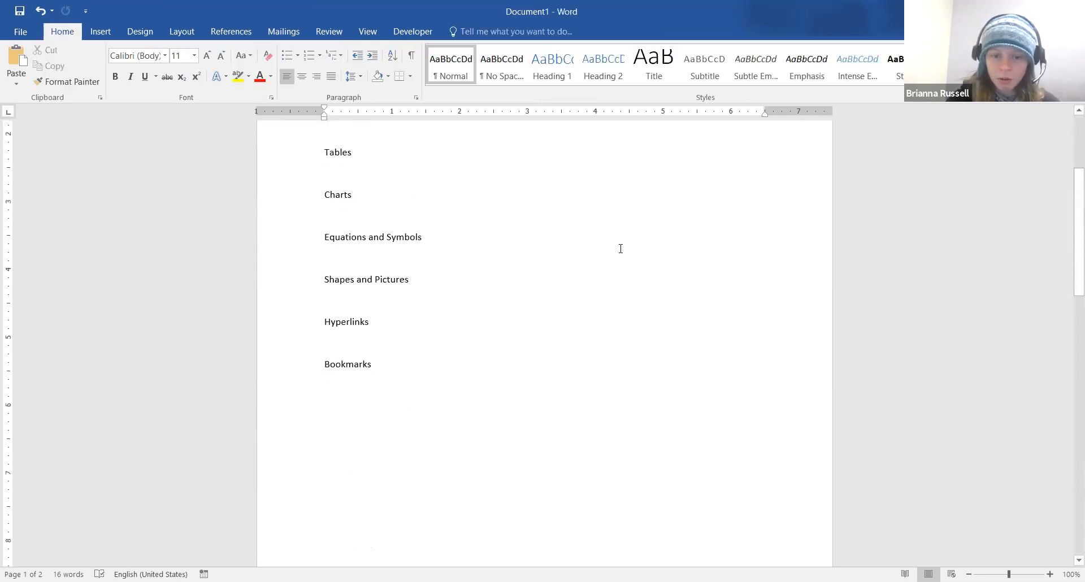
scroll(621, 249, up, 2)
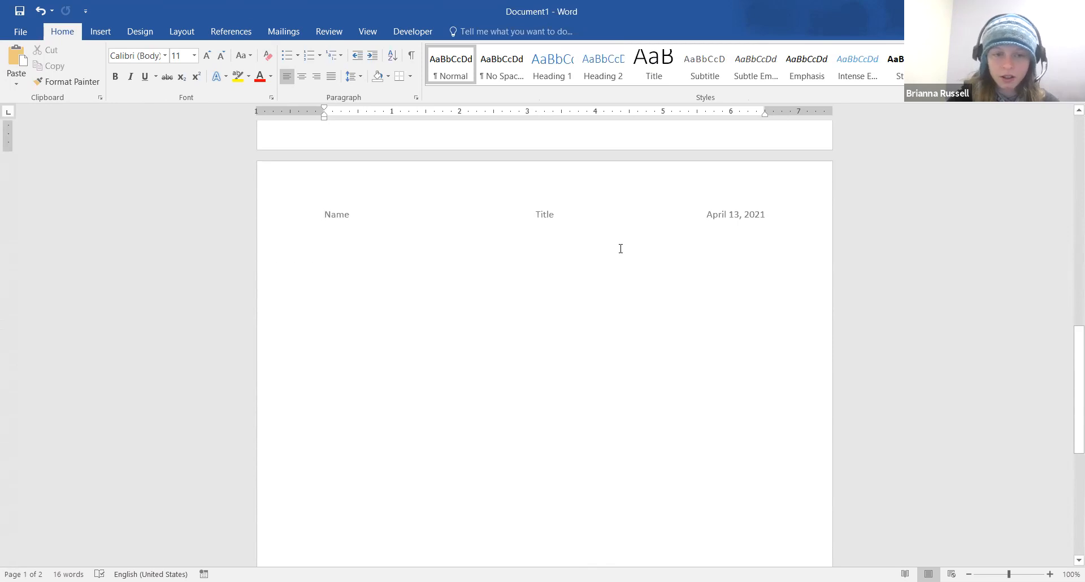
scroll(621, 249, up, 15)
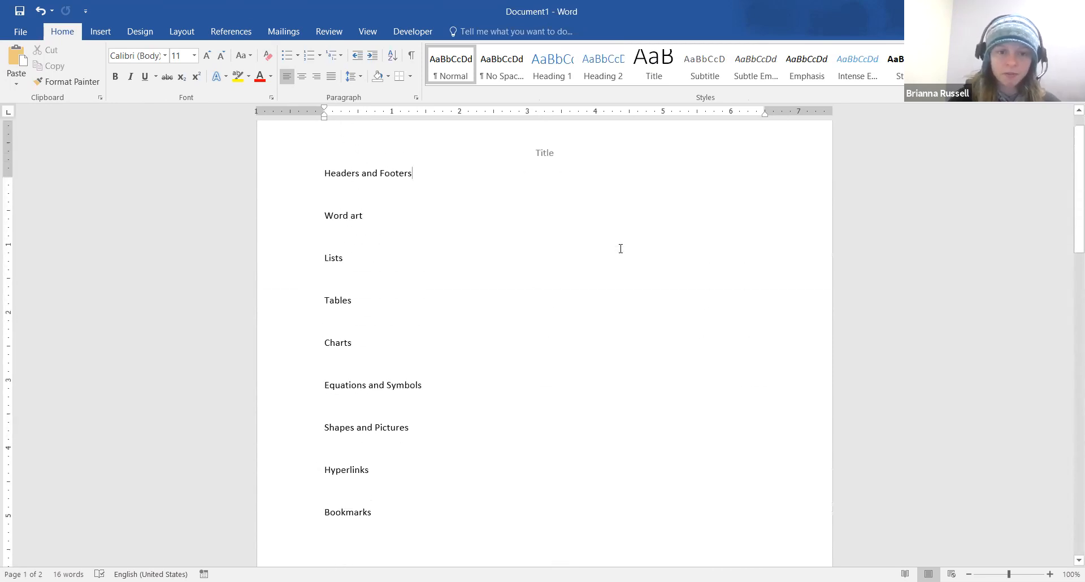
scroll(621, 249, up, 1)
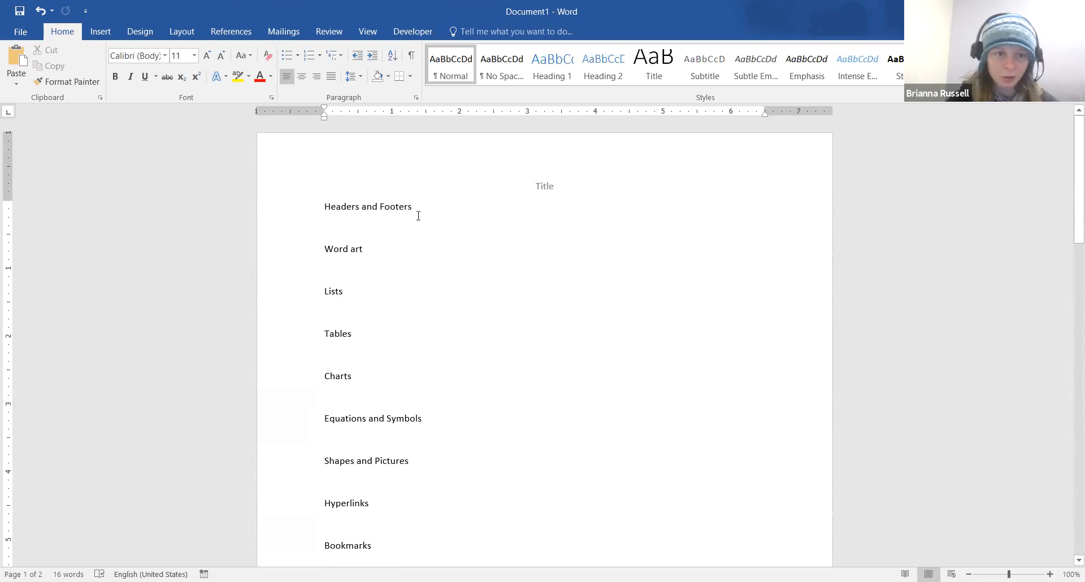
click(100, 33)
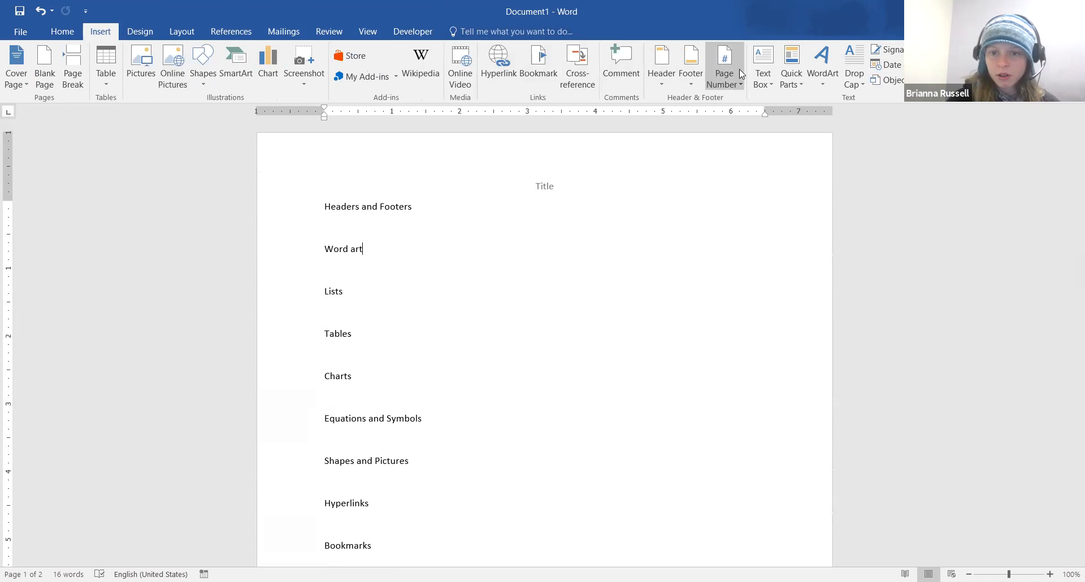
Dismiss the WordArt gallery and start a new line below Word art
click(823, 86)
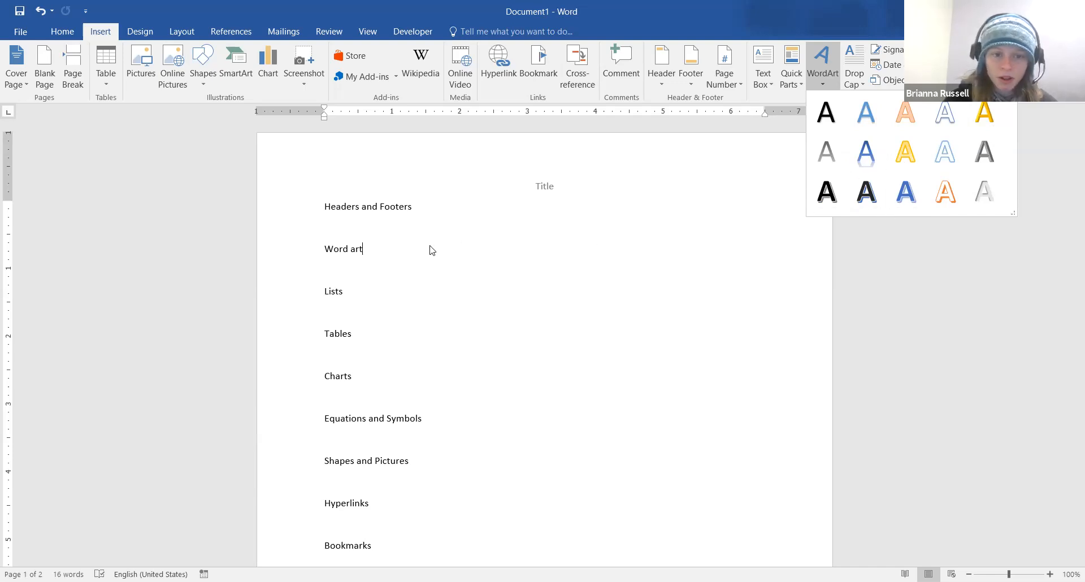
click(332, 252)
key(End)
key(Return)
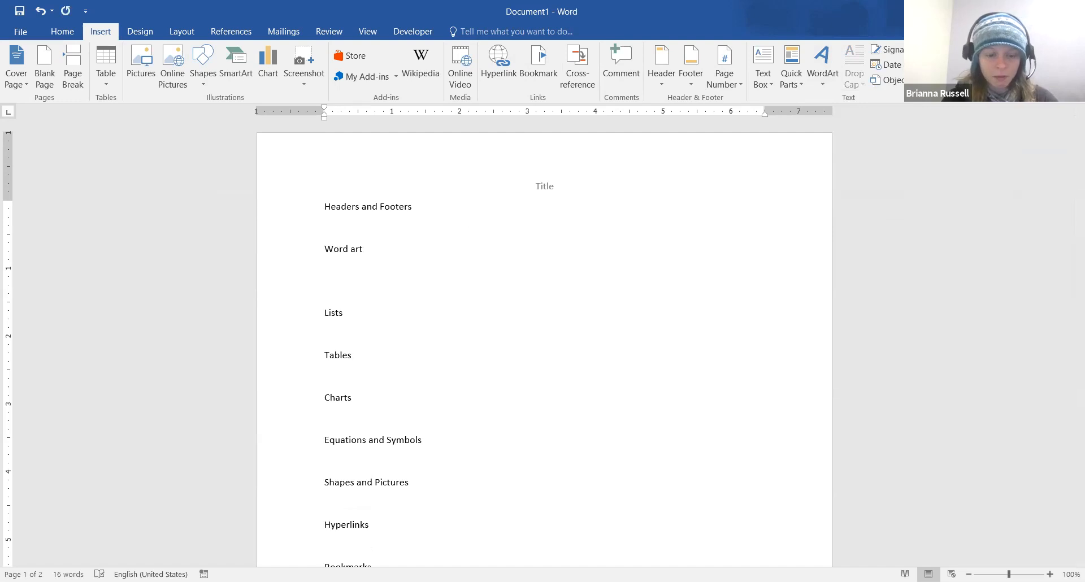
Type 'Learning Lunches' on the new line, select it and bring up the WordArt styles
text(Learning Lunches)
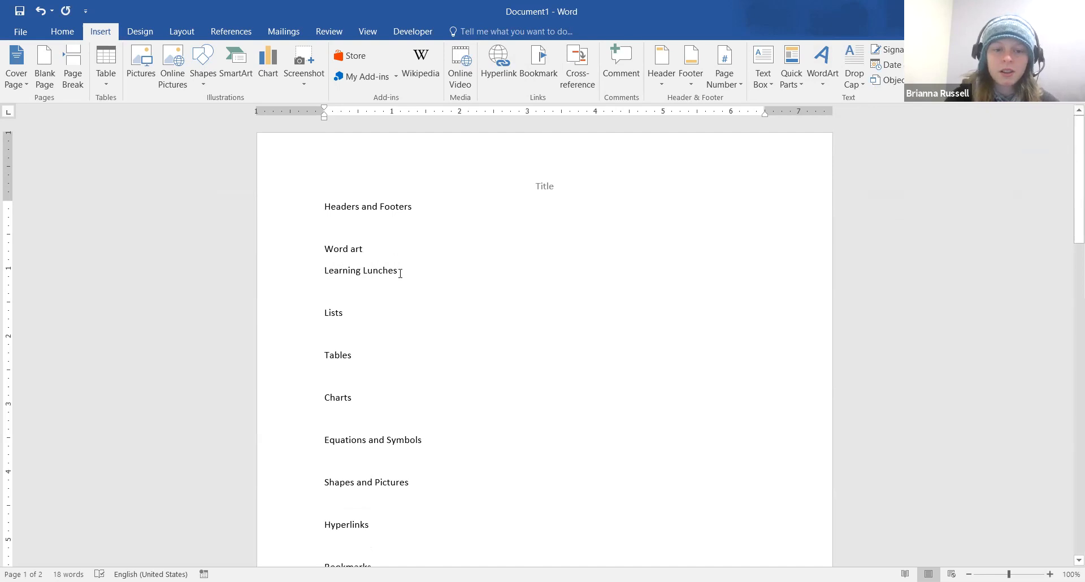
drag(393, 276, 324, 278)
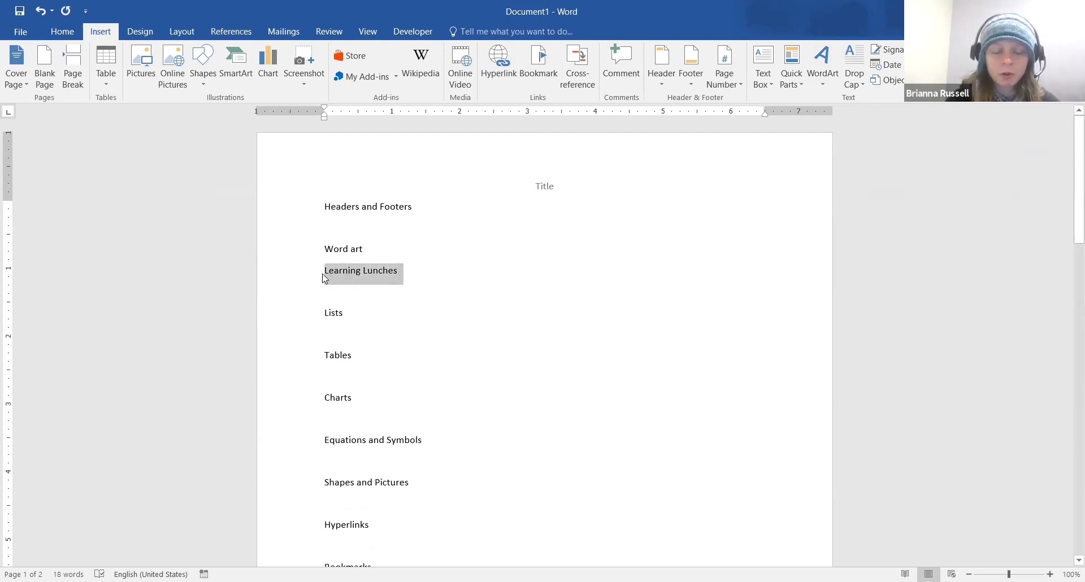
click(823, 79)
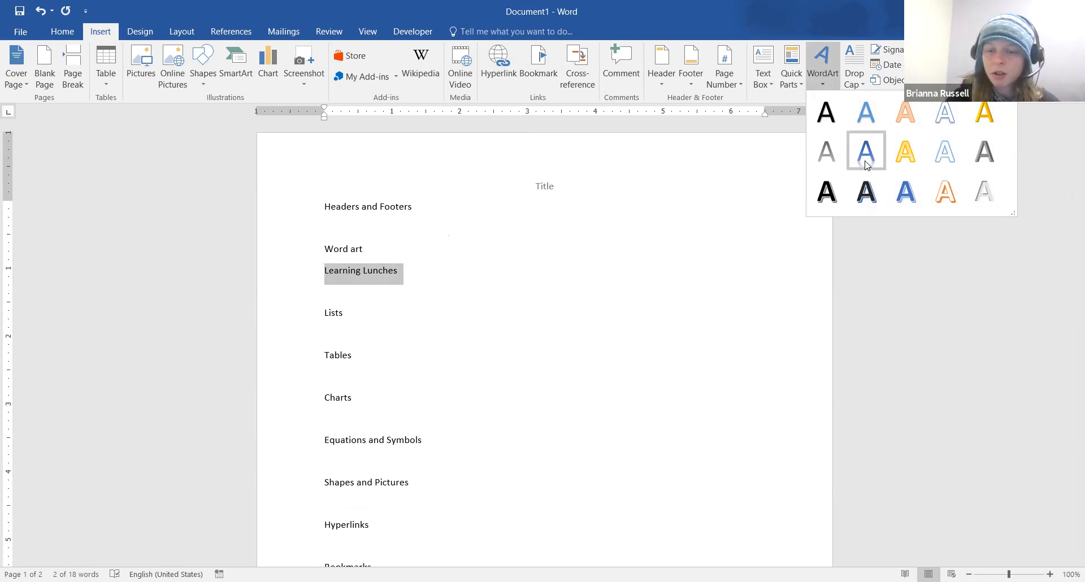
Make 'Learning Lunches' grey WordArt with the first bevel preset
click(833, 164)
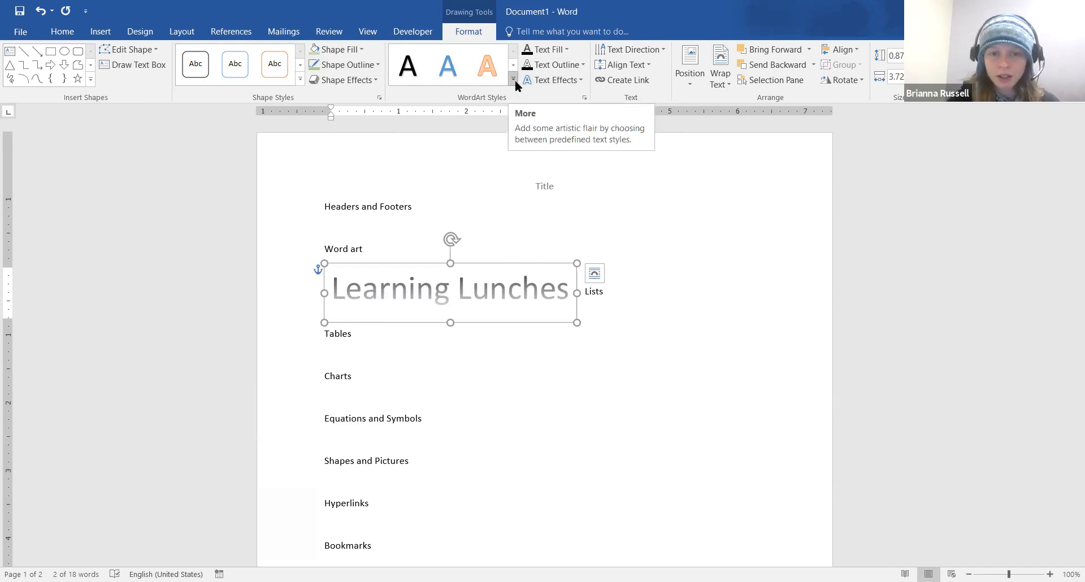
click(572, 81)
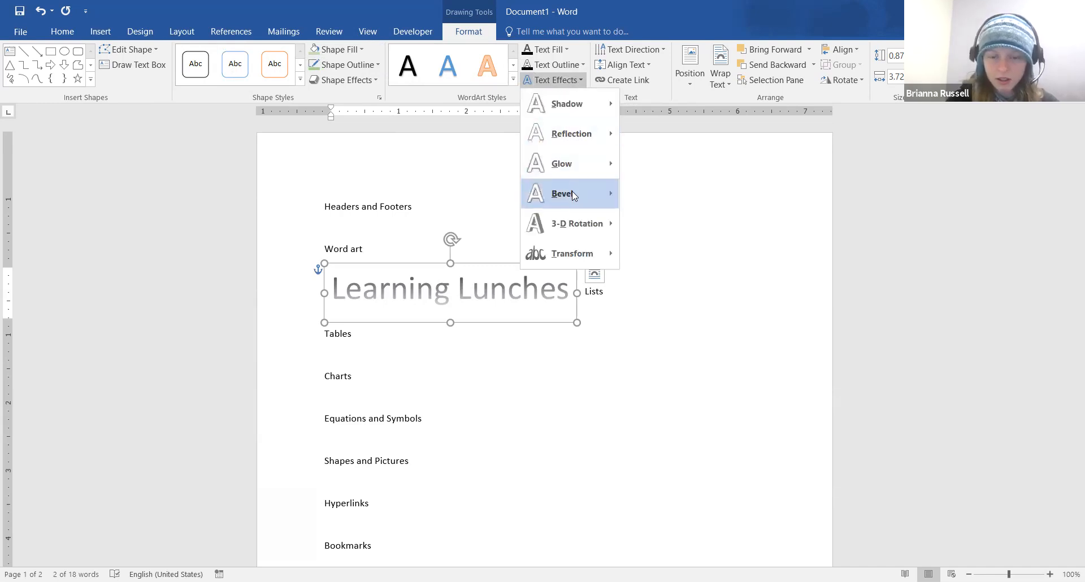
mouse_move(573, 193)
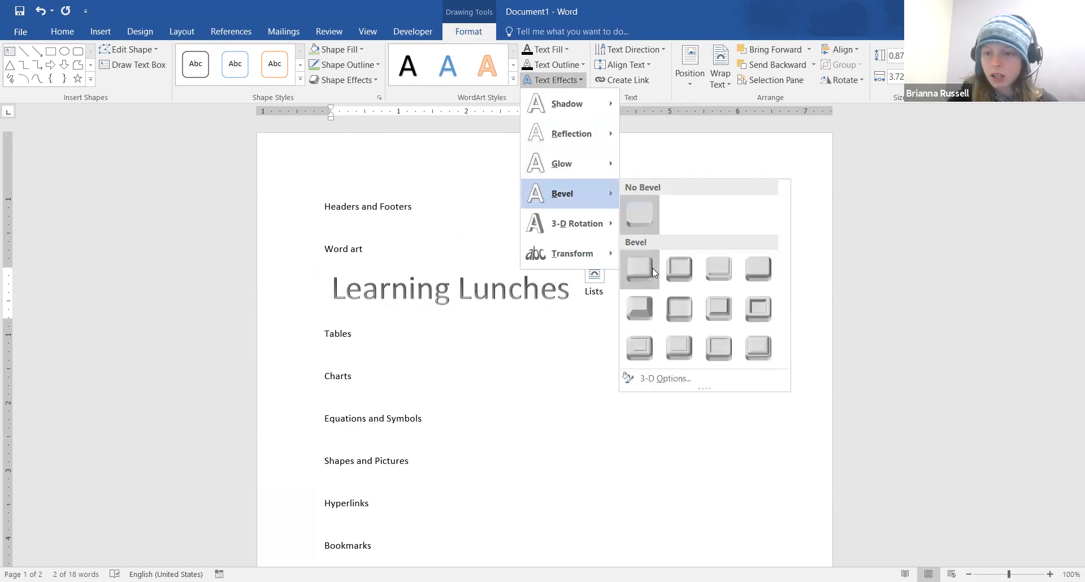
click(653, 268)
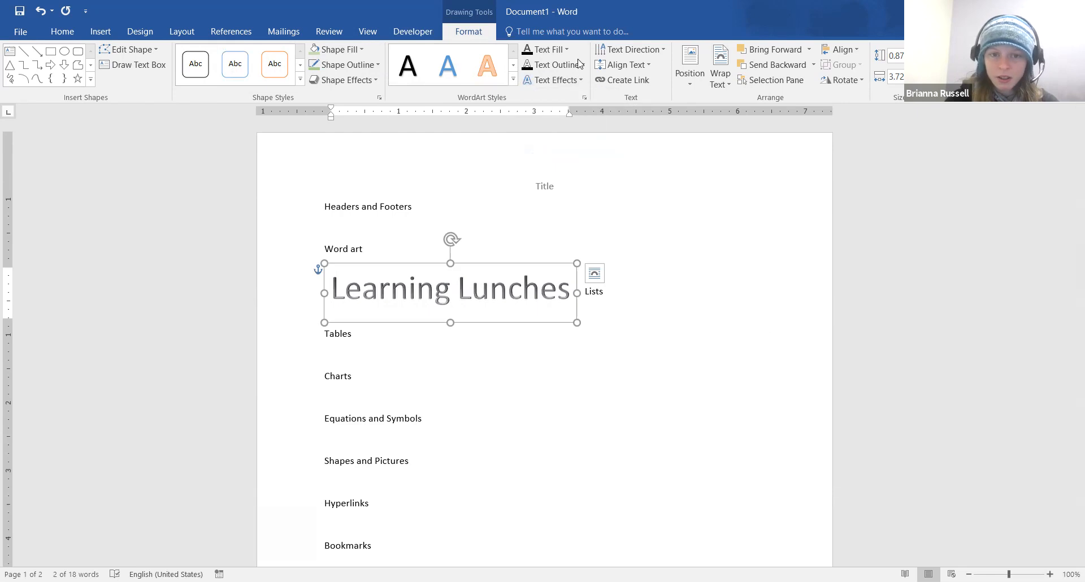
Give the WordArt a Parallel 3-D rotation and bring up its Layout Options
click(582, 83)
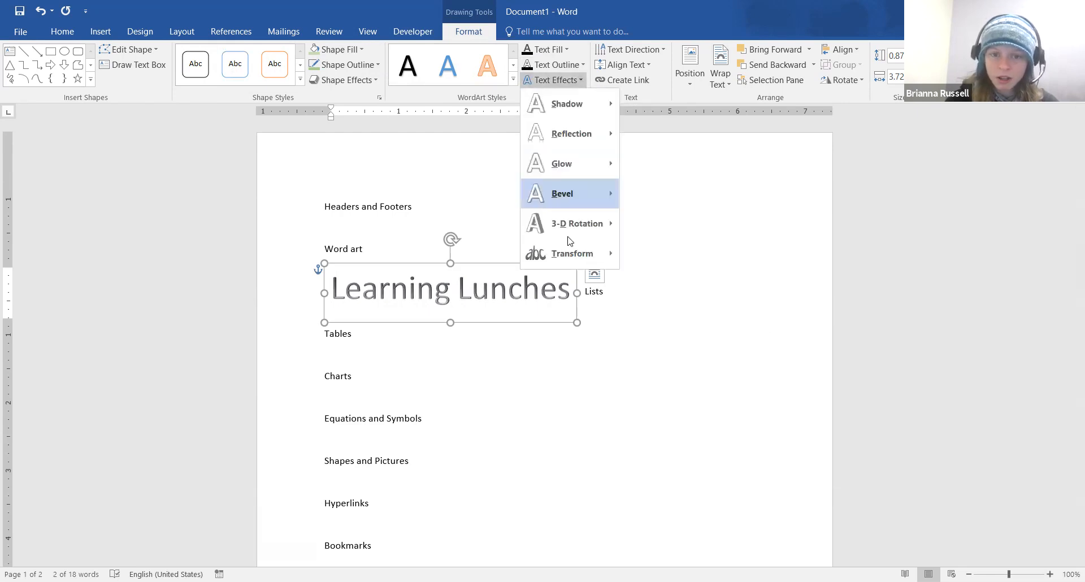
mouse_move(570, 242)
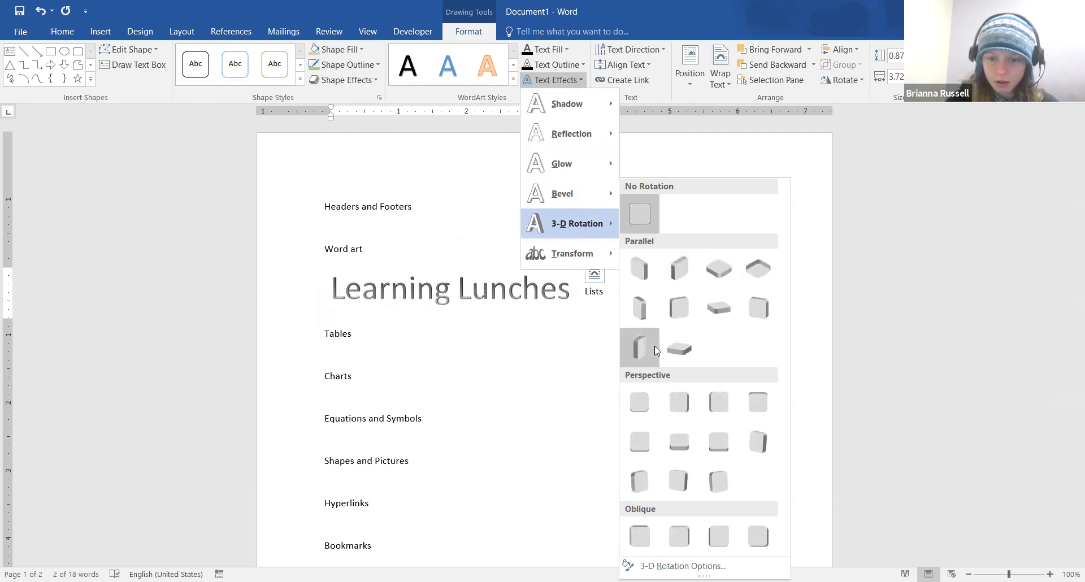
click(673, 310)
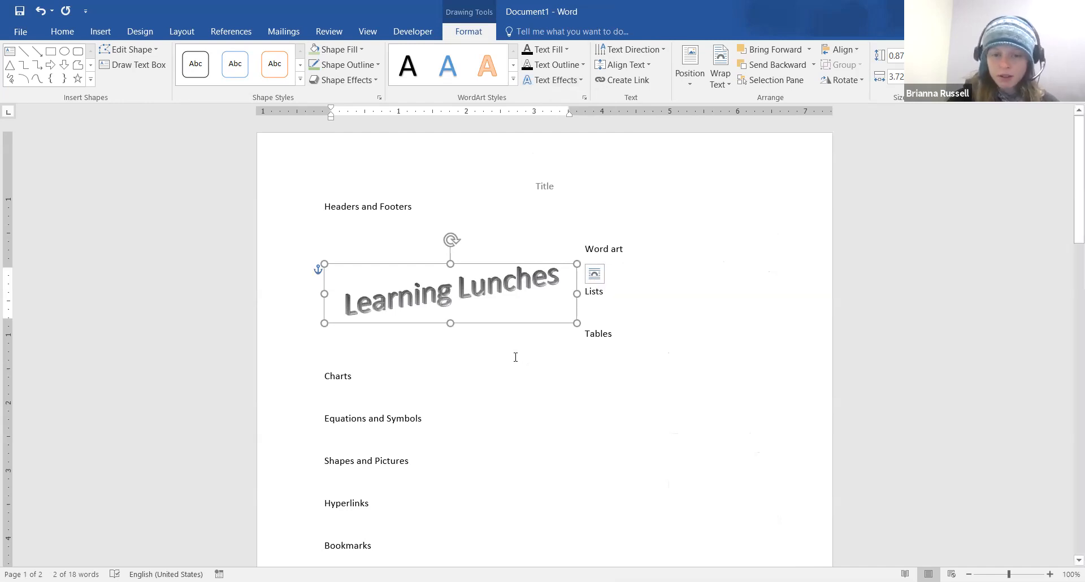
click(596, 275)
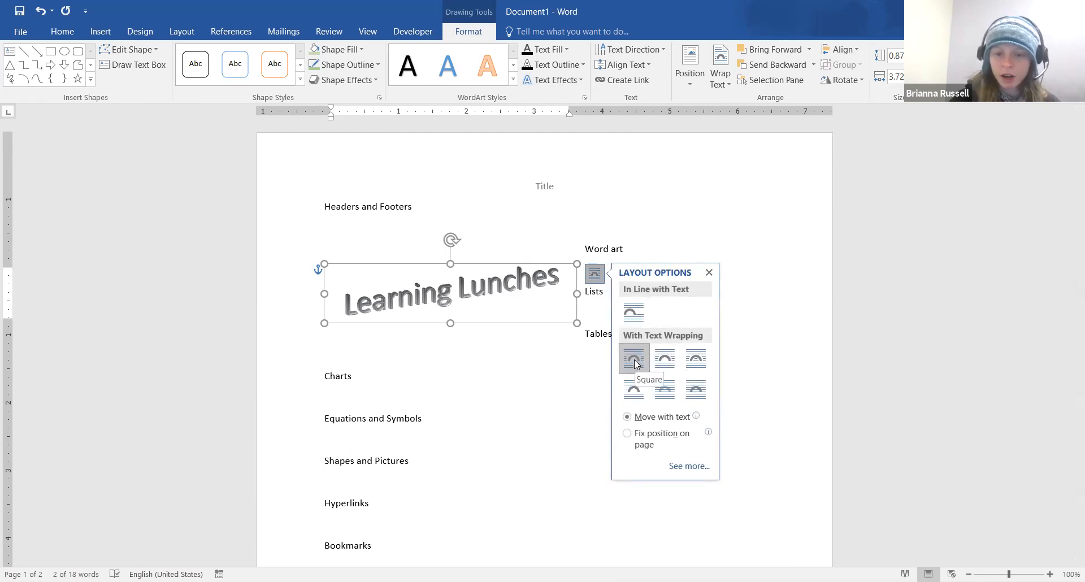
Set the WordArt In Line with Text and change its 3-D rotation to No Rotation
click(640, 304)
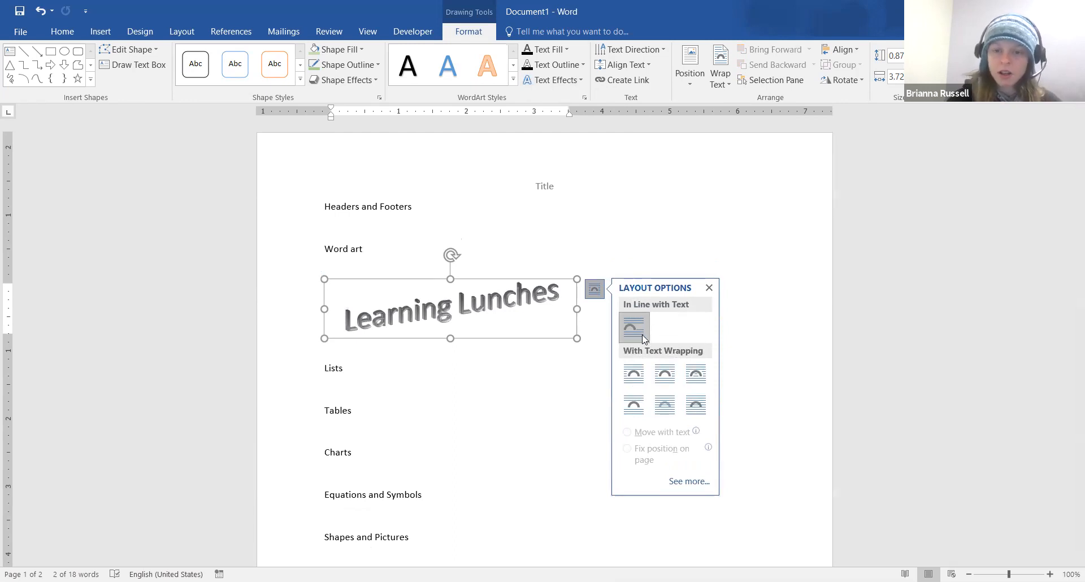
click(709, 288)
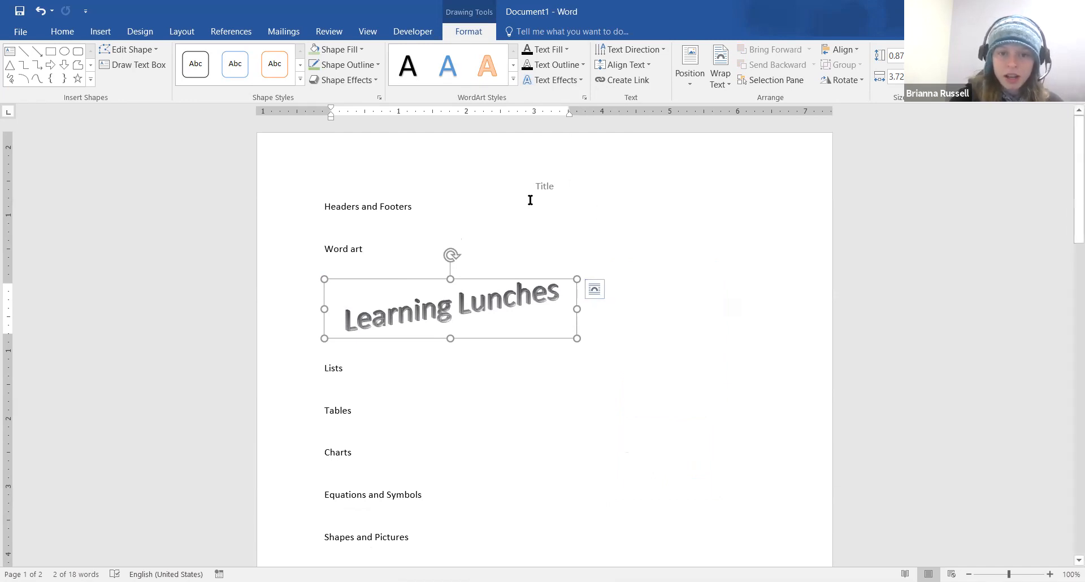
click(581, 79)
mouse_move(576, 239)
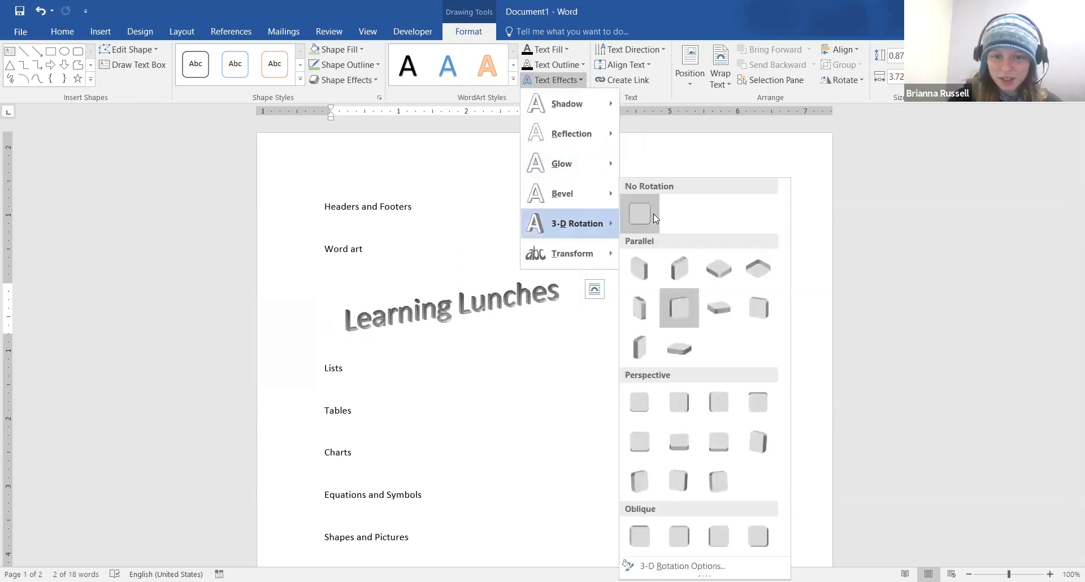
click(653, 213)
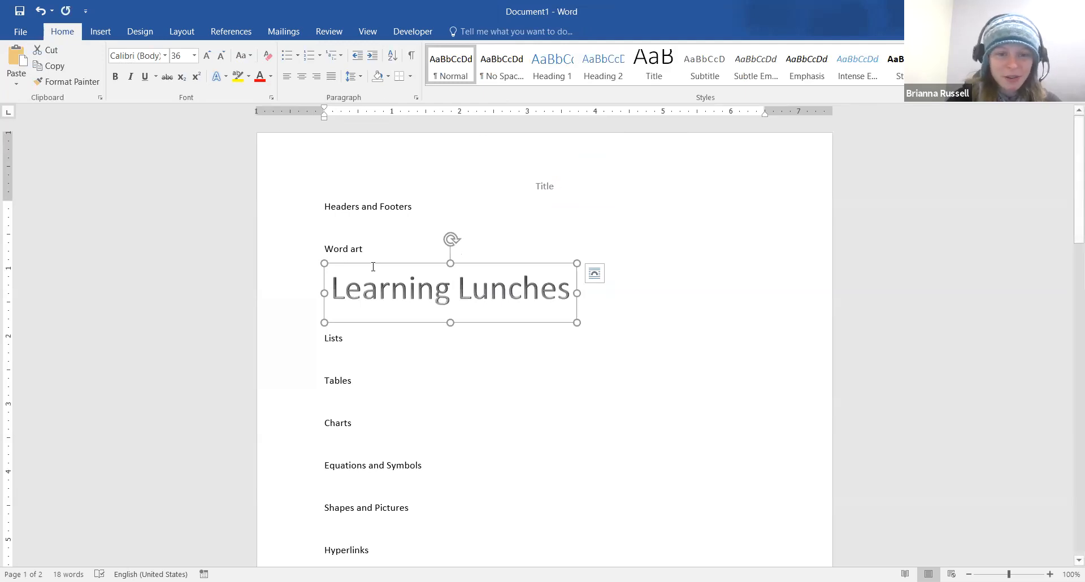
Select the Learning Lunches text and browse the shape and text fill options without changing anything
click(378, 289)
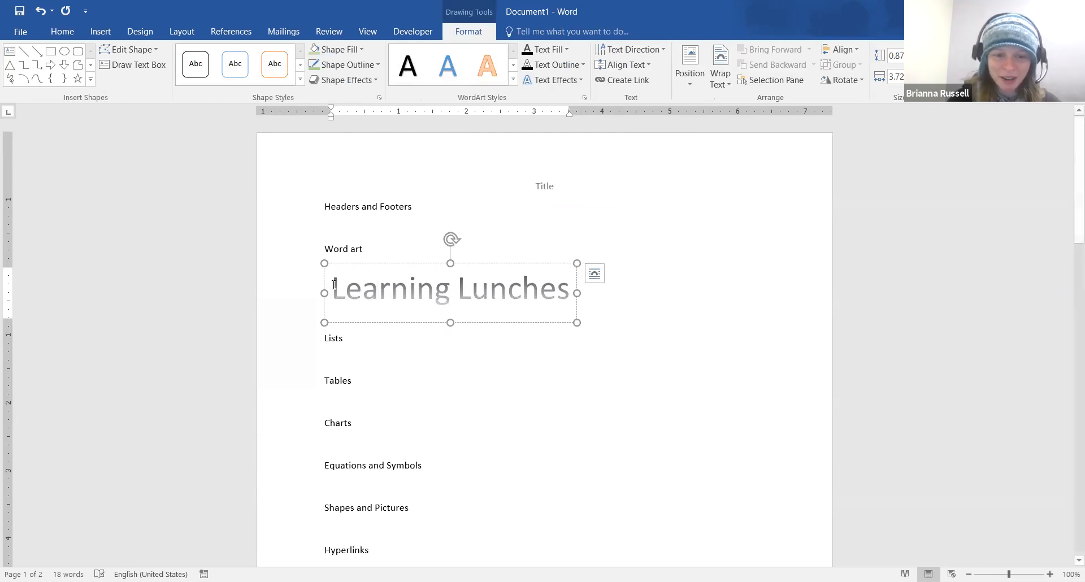
drag(334, 286, 559, 285)
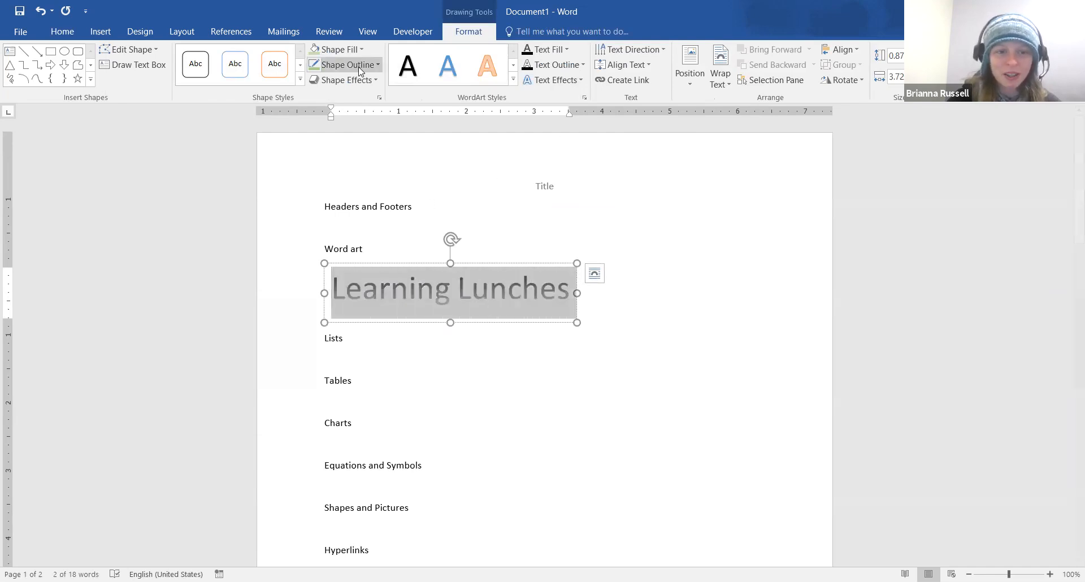
click(362, 50)
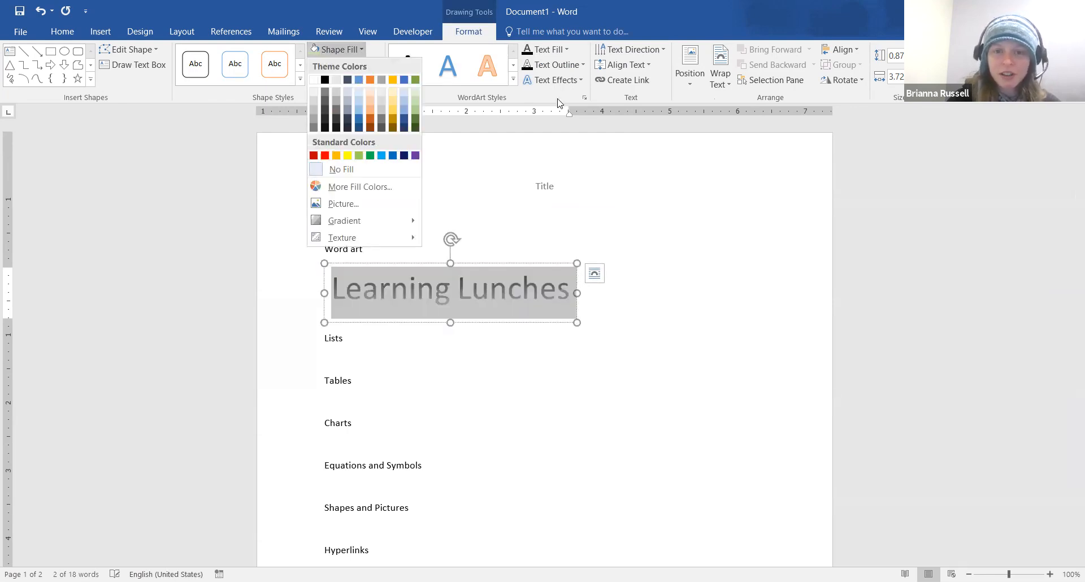
click(567, 50)
click(567, 50)
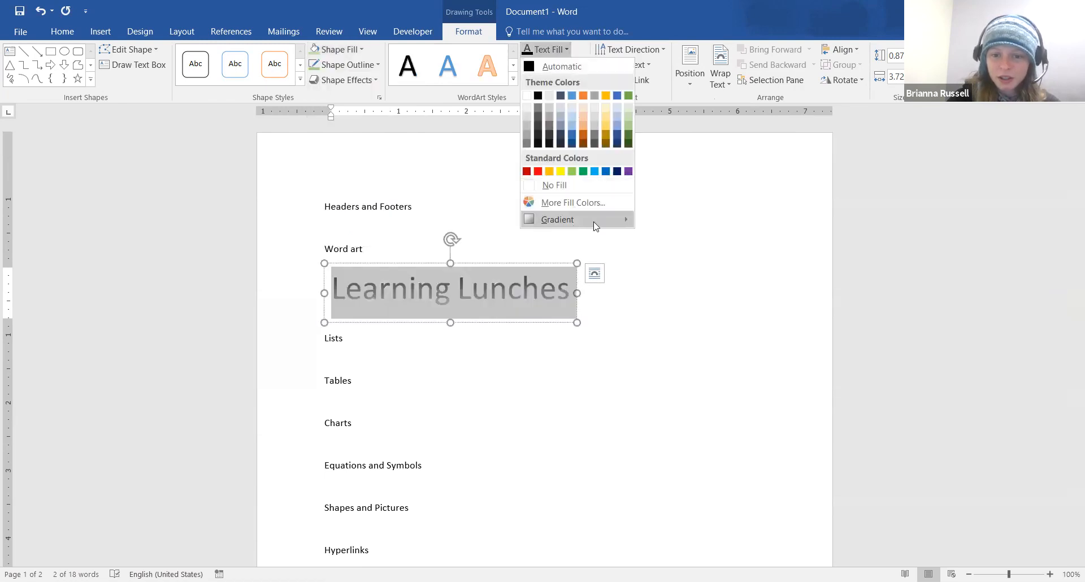
mouse_move(574, 226)
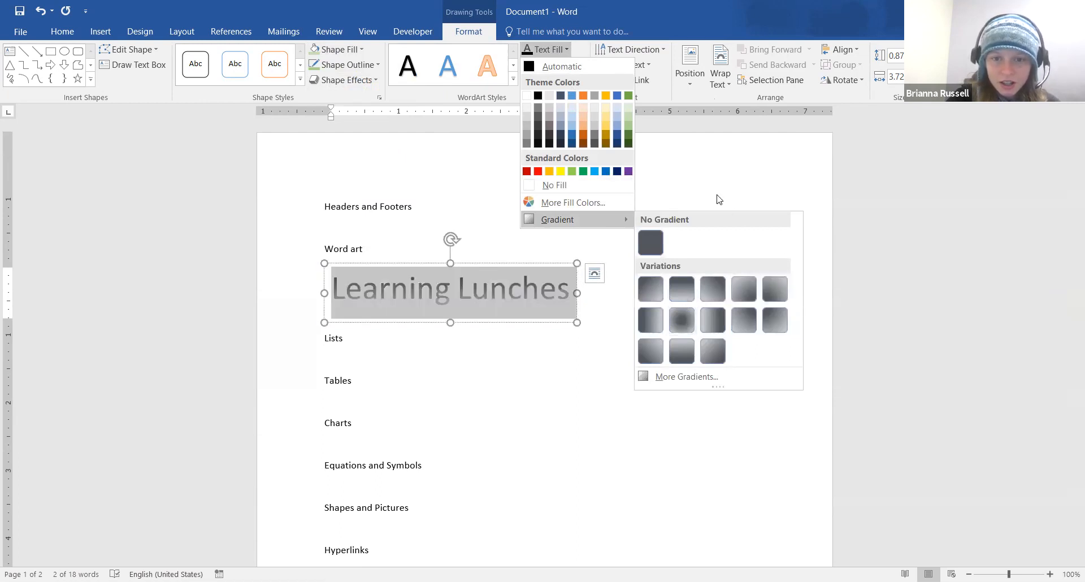
click(520, 65)
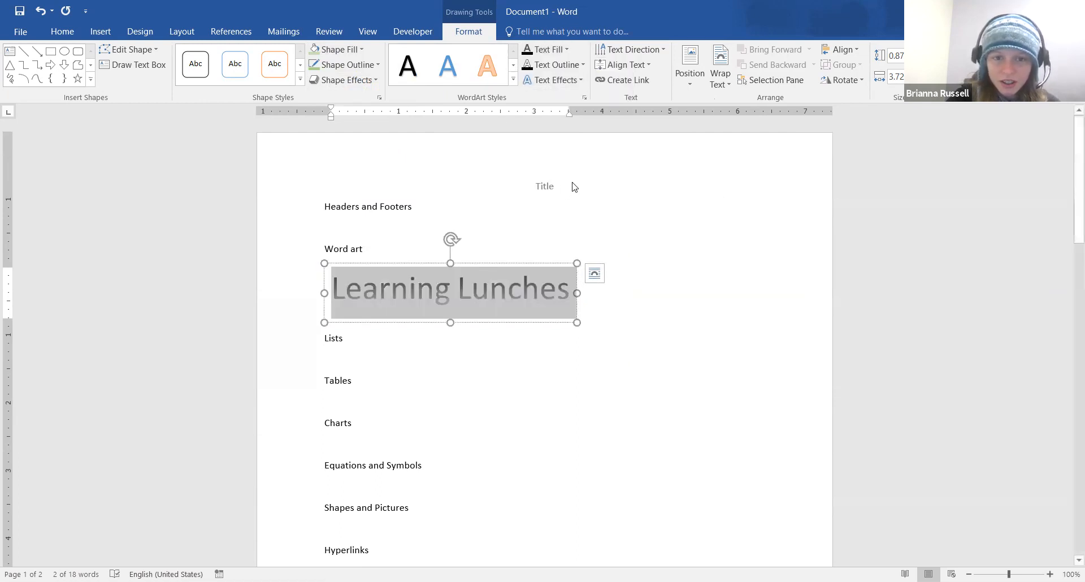
Apply the blue WordArt style and a dark blue gradient text fill
click(564, 49)
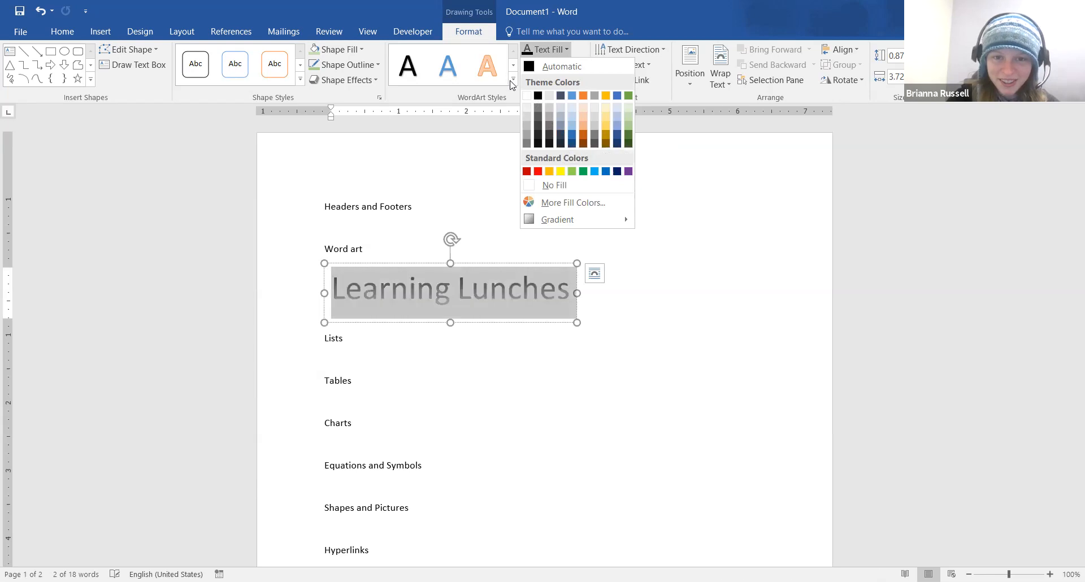
click(452, 66)
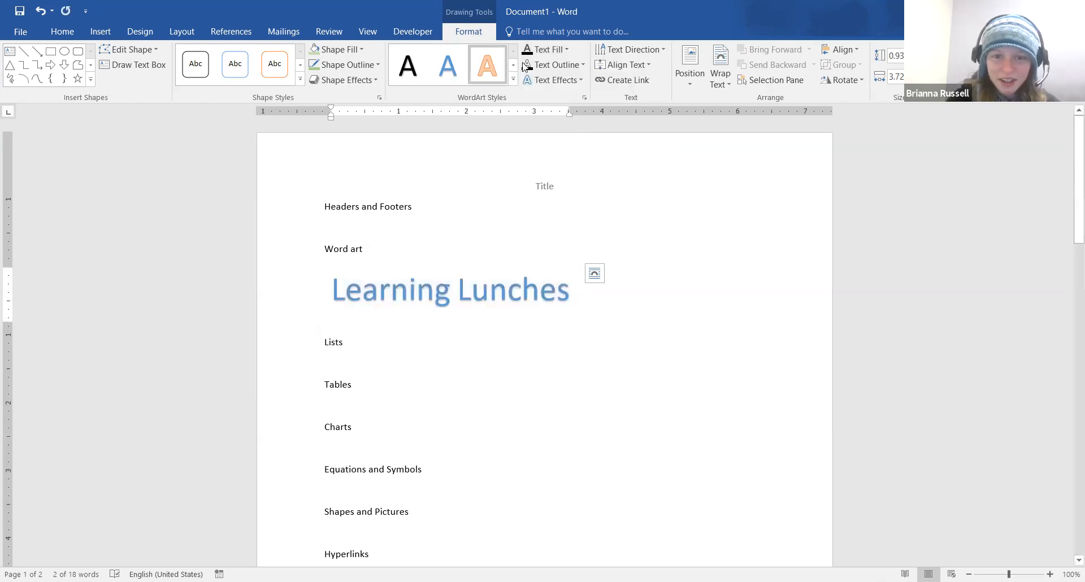
click(568, 49)
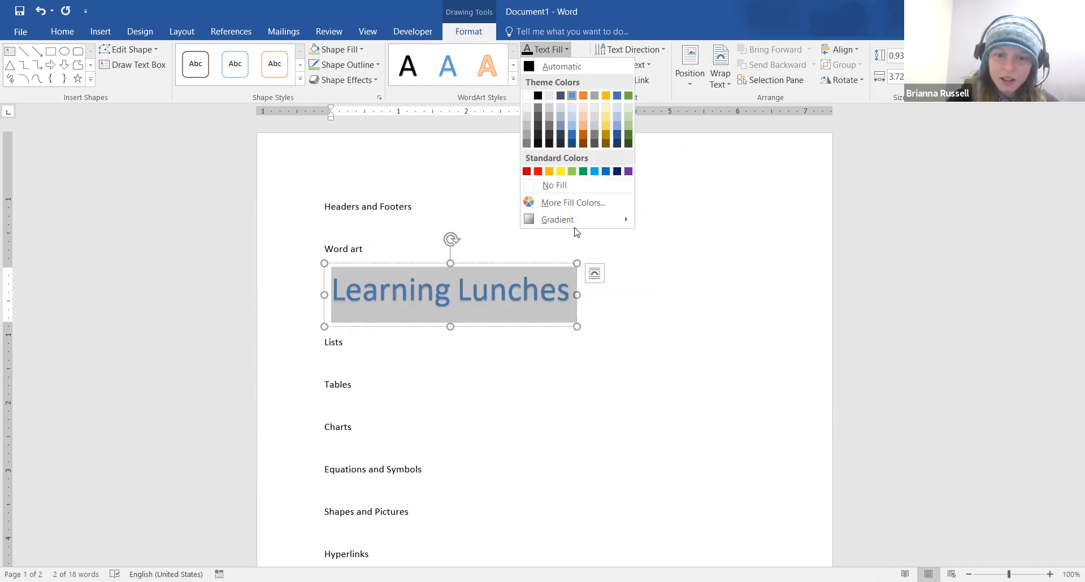
mouse_move(621, 226)
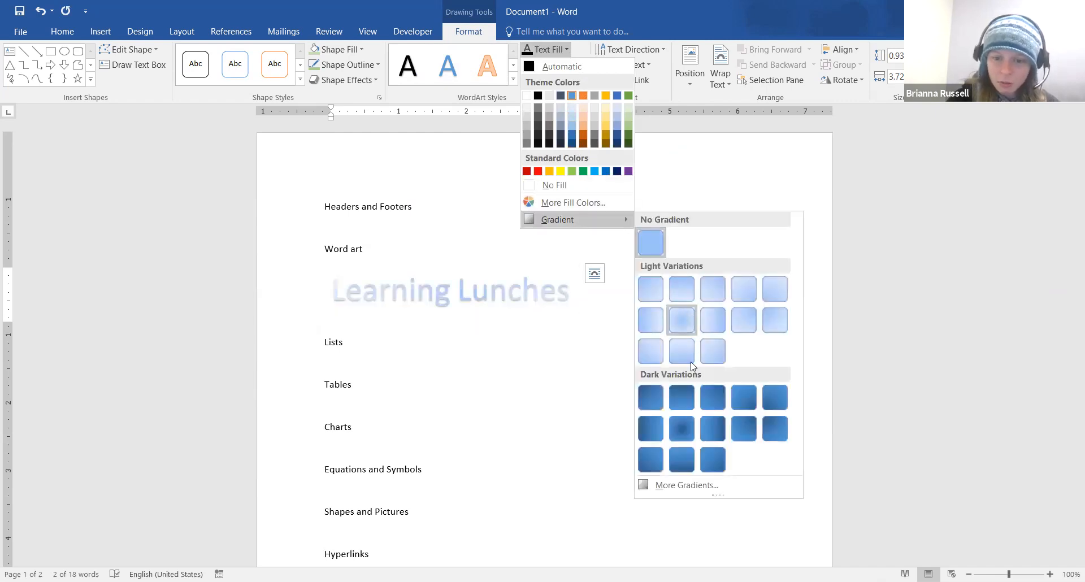
click(683, 429)
click(495, 231)
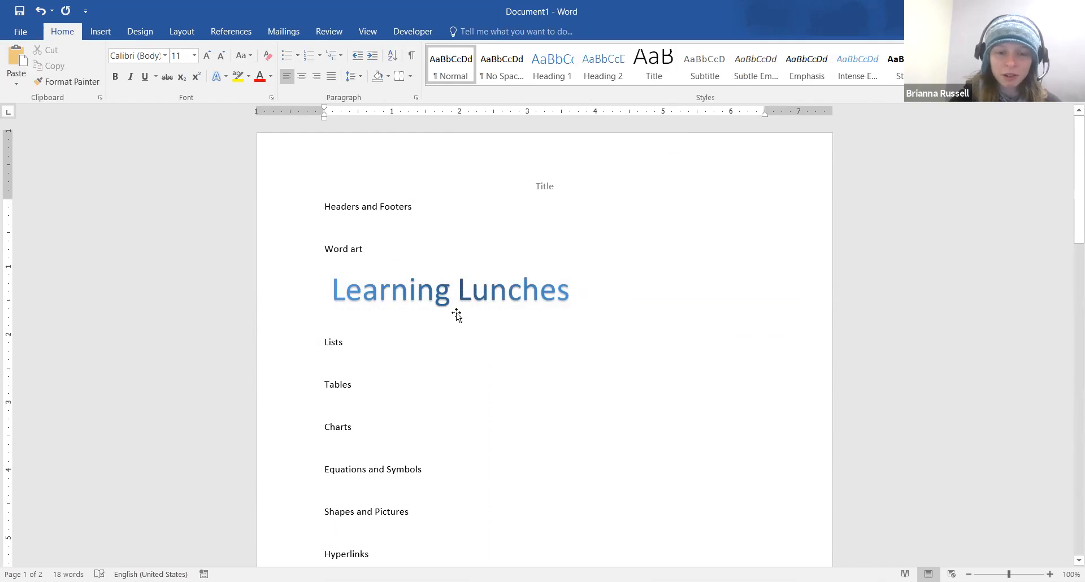
Select all the Learning Lunches WordArt text and set its font to Pristina
scroll(458, 313, down, 1)
drag(571, 238, 332, 239)
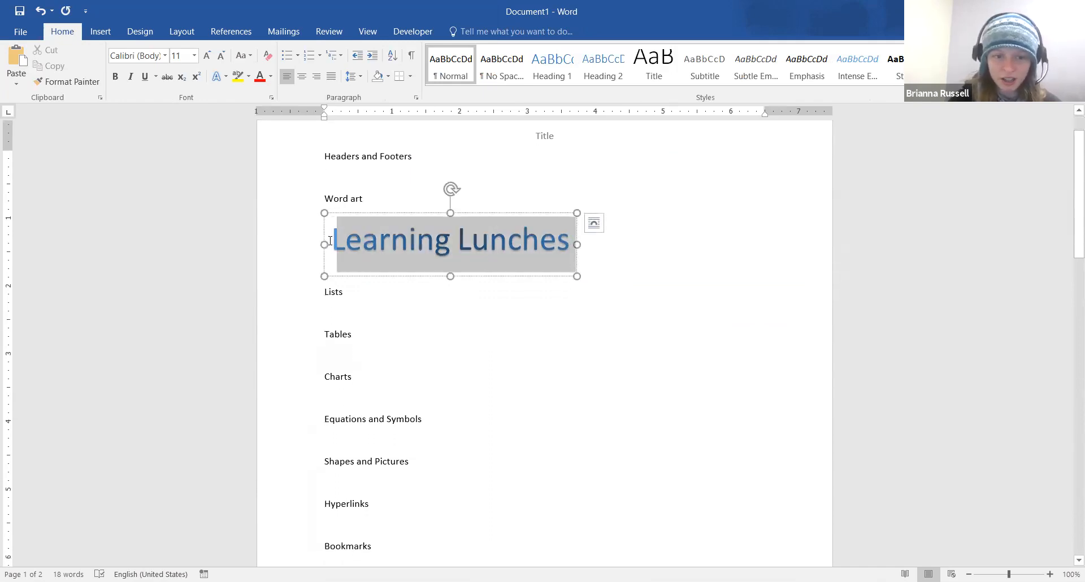
click(164, 56)
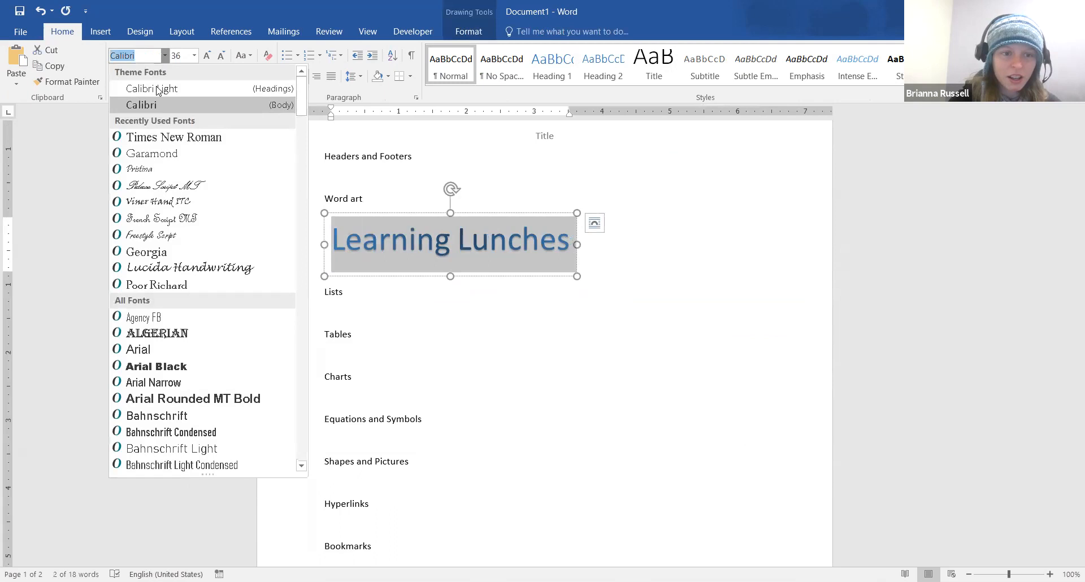
click(147, 170)
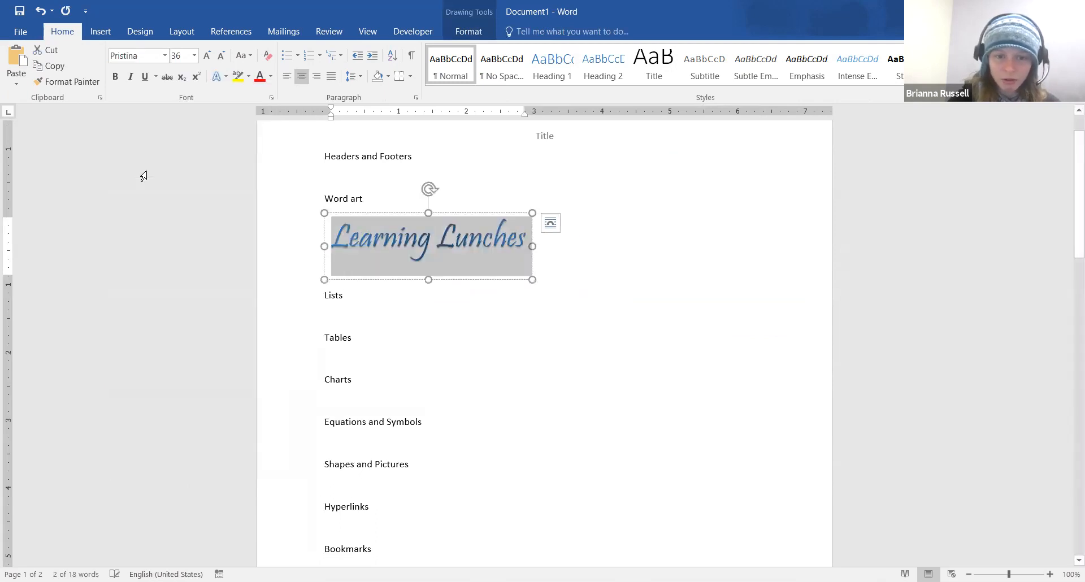
click(498, 329)
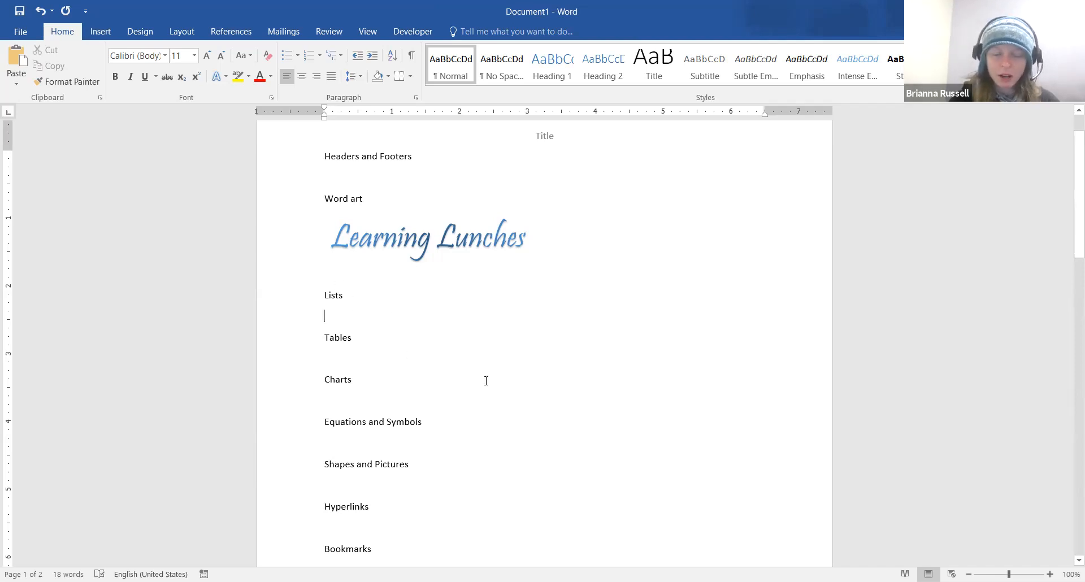
scroll(486, 381, up, 1)
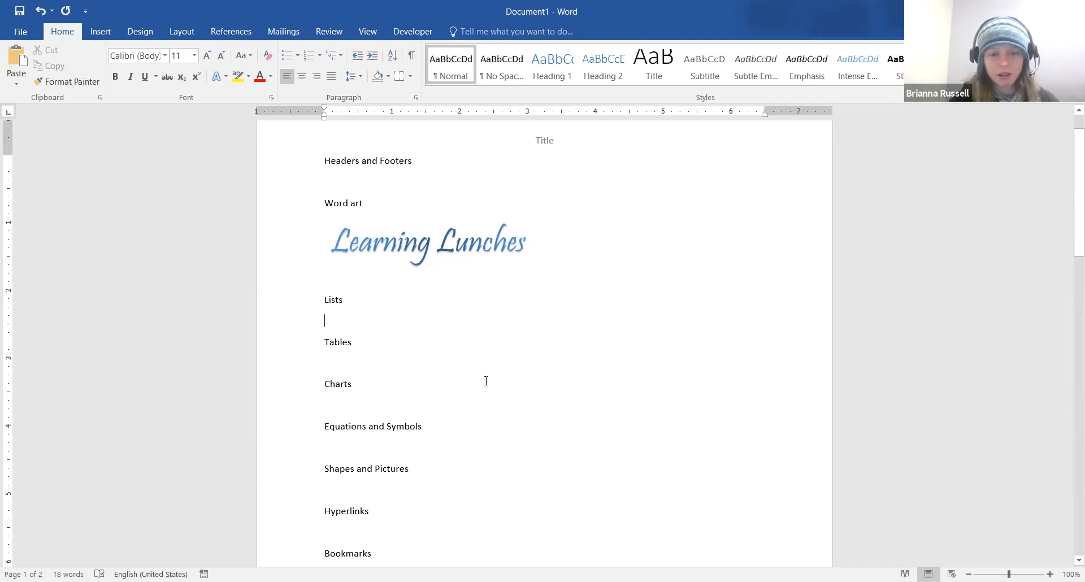
scroll(486, 381, down, 1)
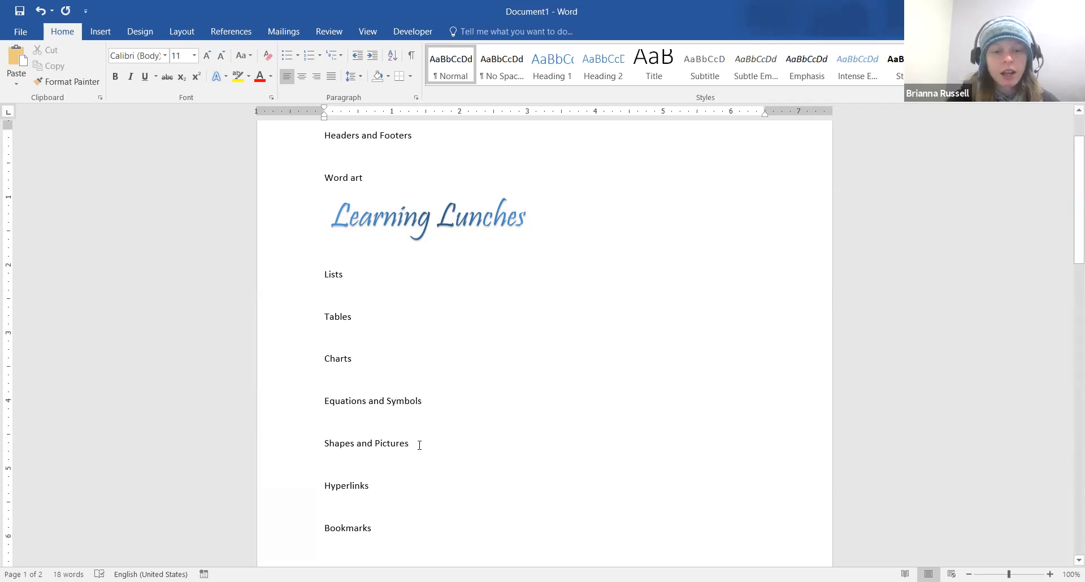
Turn the line under Lists into a bulleted list: Eggs, Milk, Bananas, Lettuce
click(288, 56)
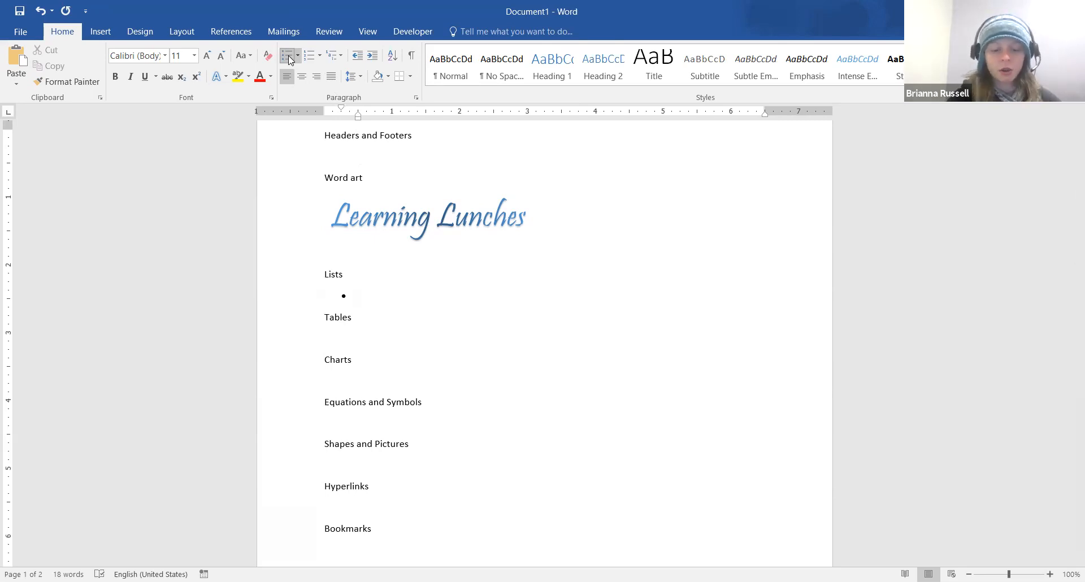
text(Eggs)
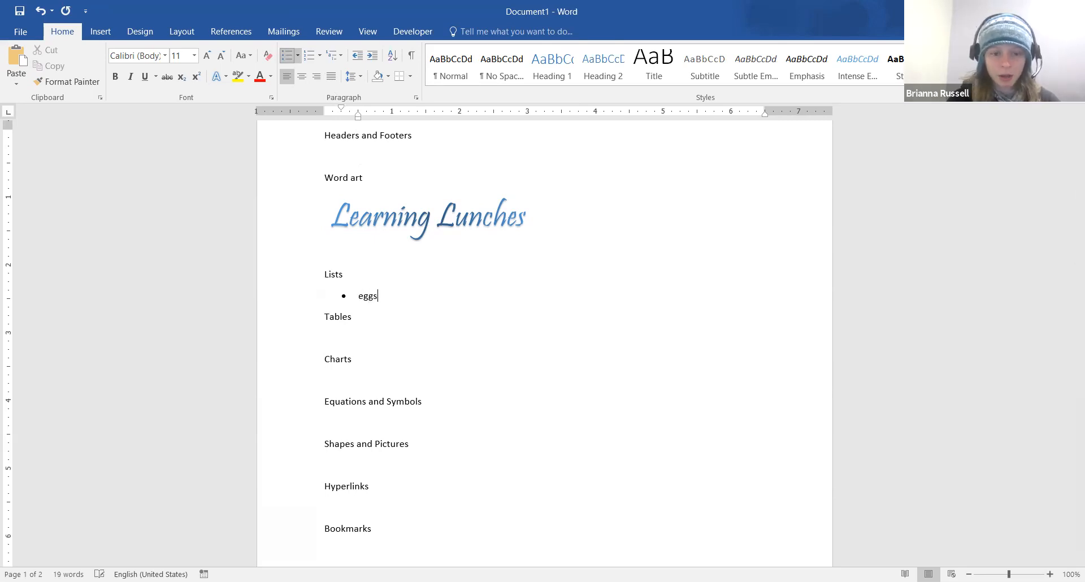
key(Return)
text(Milk)
key(Return)
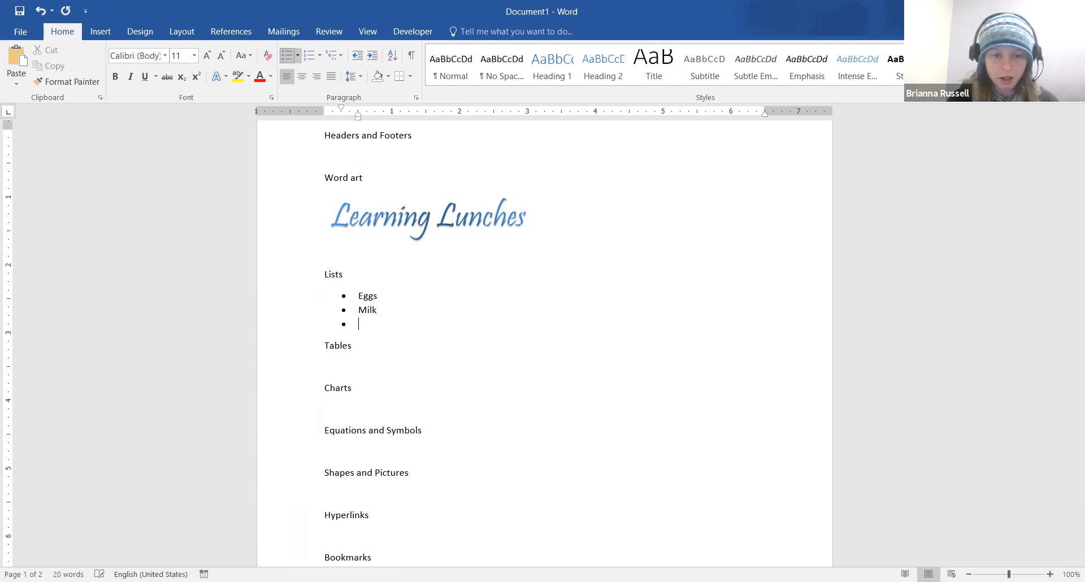
text(Bananas)
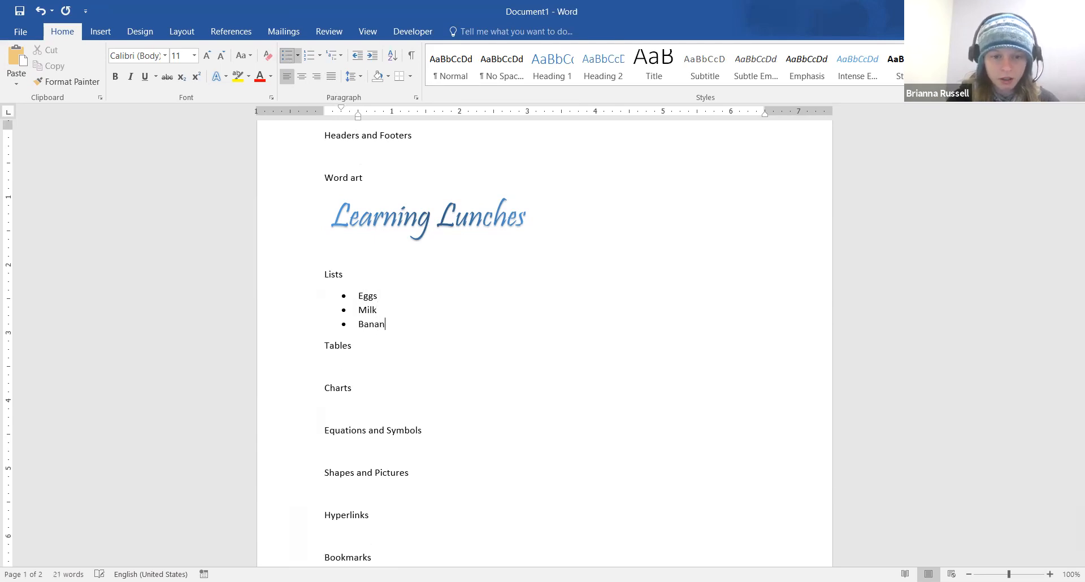
key(Return)
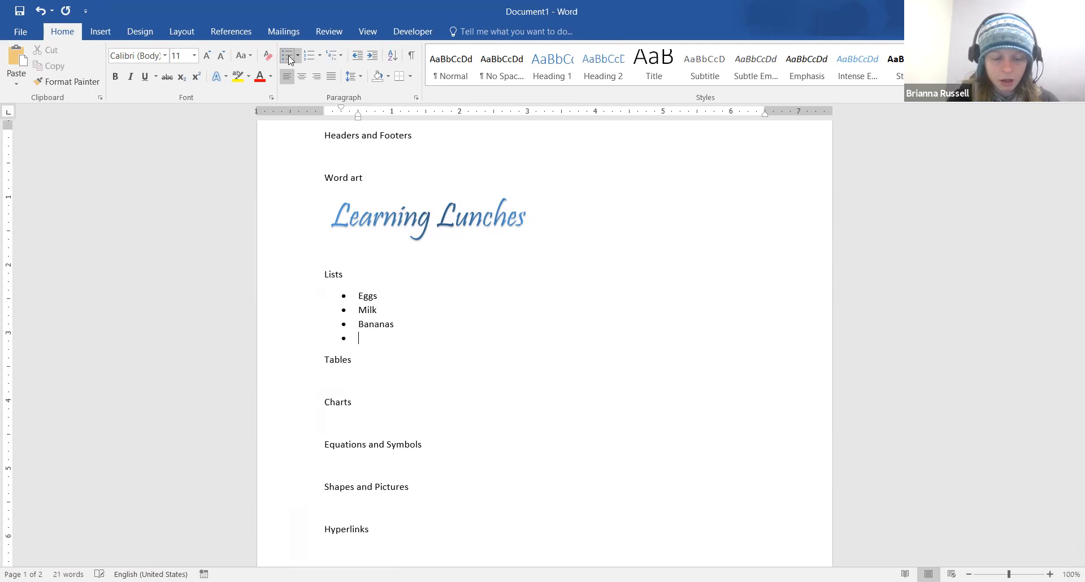
text(Lettuce)
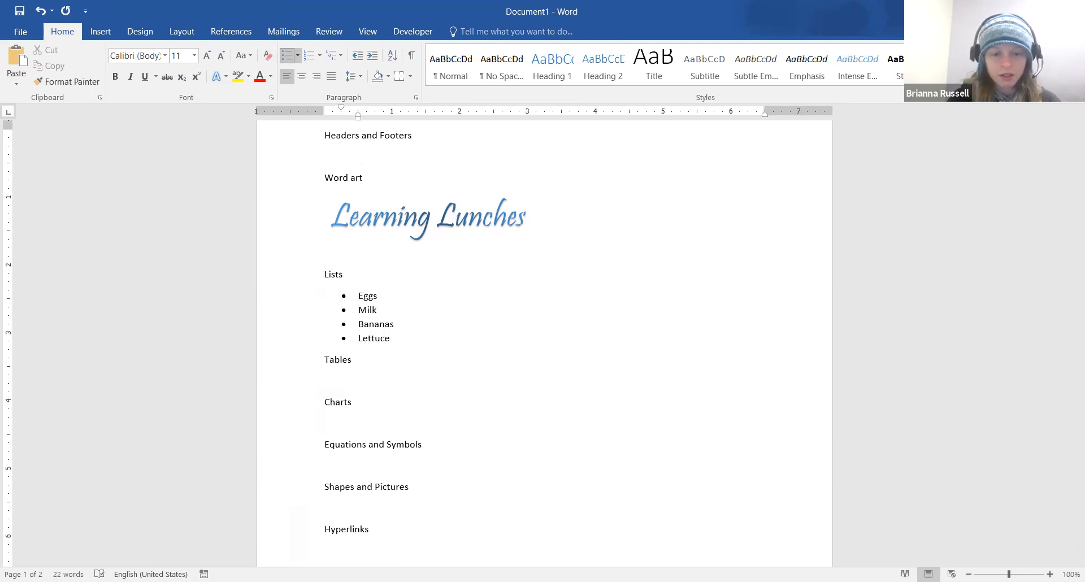
key(Return)
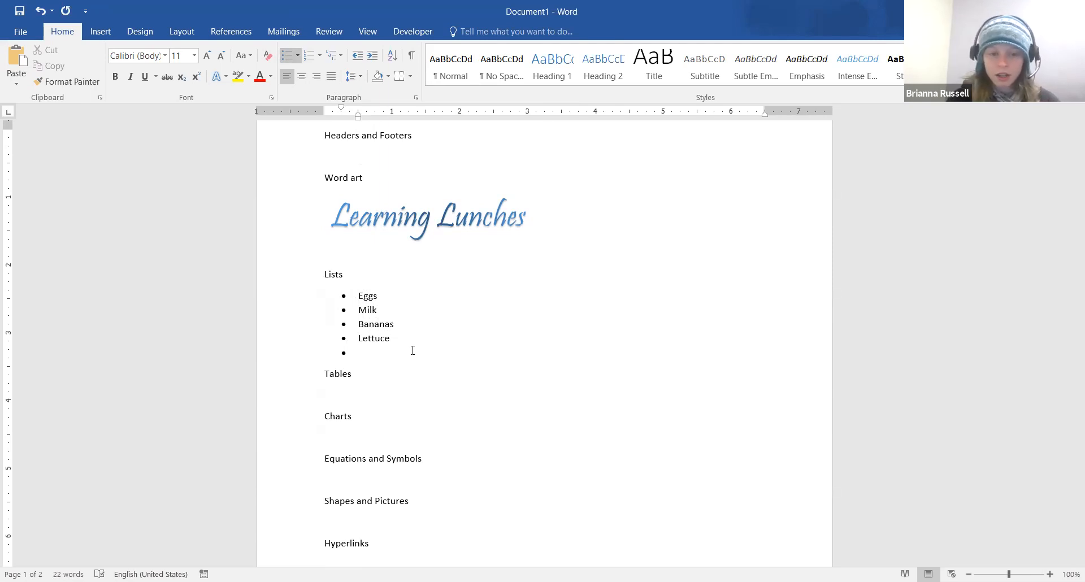
Turn the empty fifth bullet after Lettuce into a plain blank line at the left margin
click(286, 57)
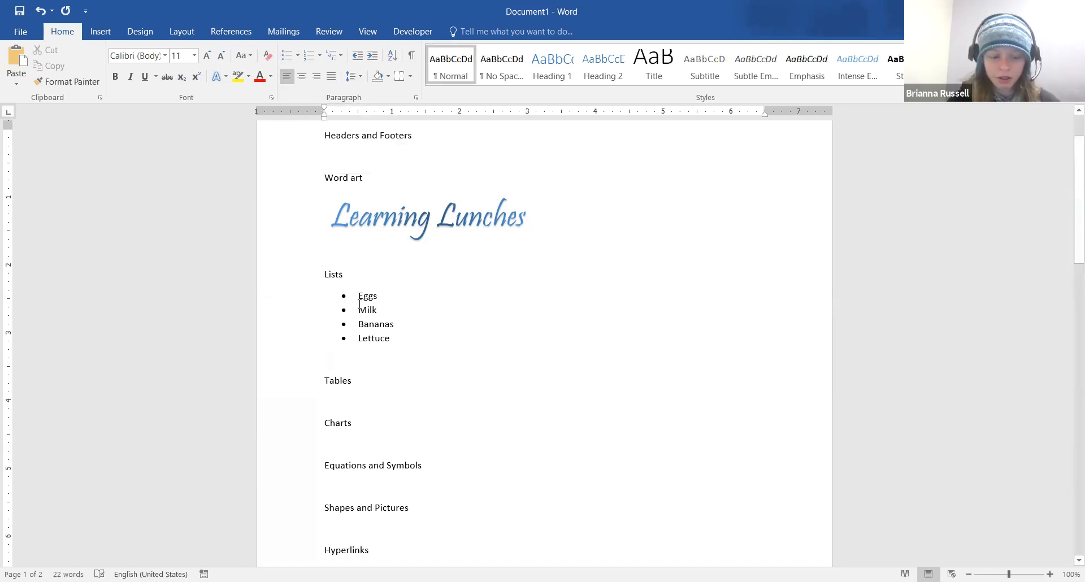
key(ctrl+z)
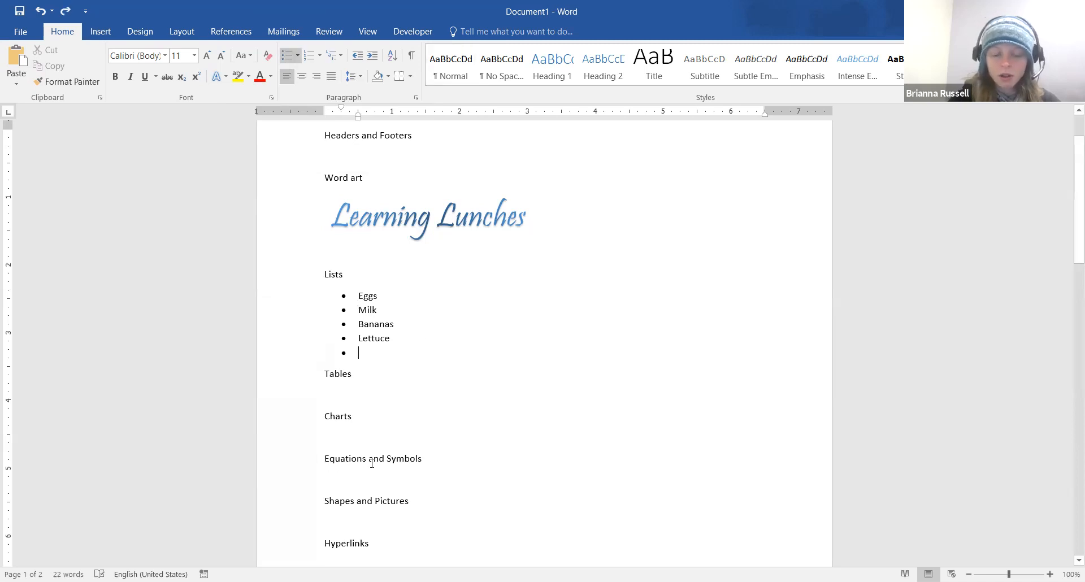
key(BackSpace)
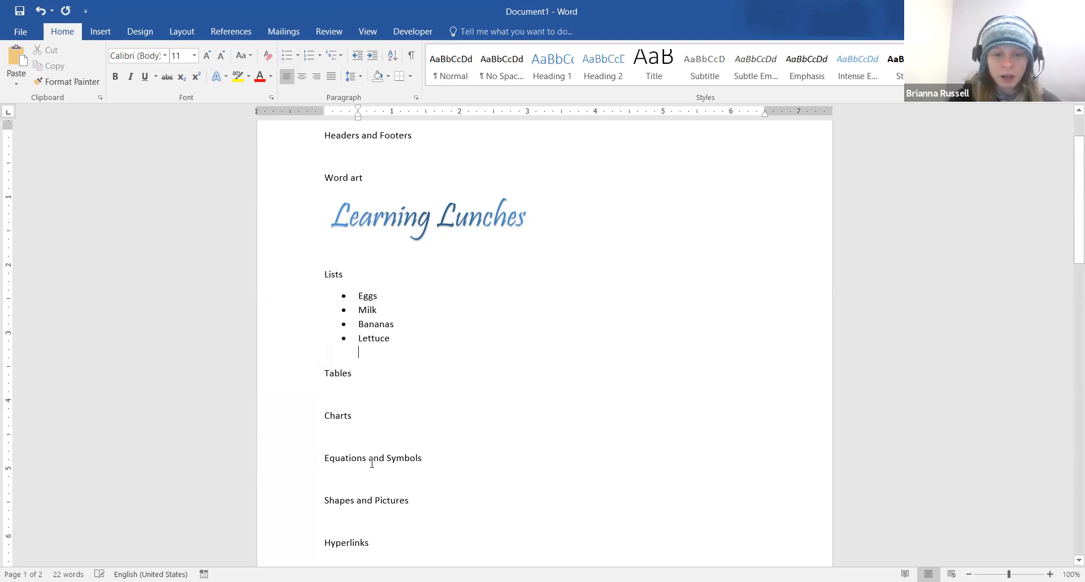
key(BackSpace)
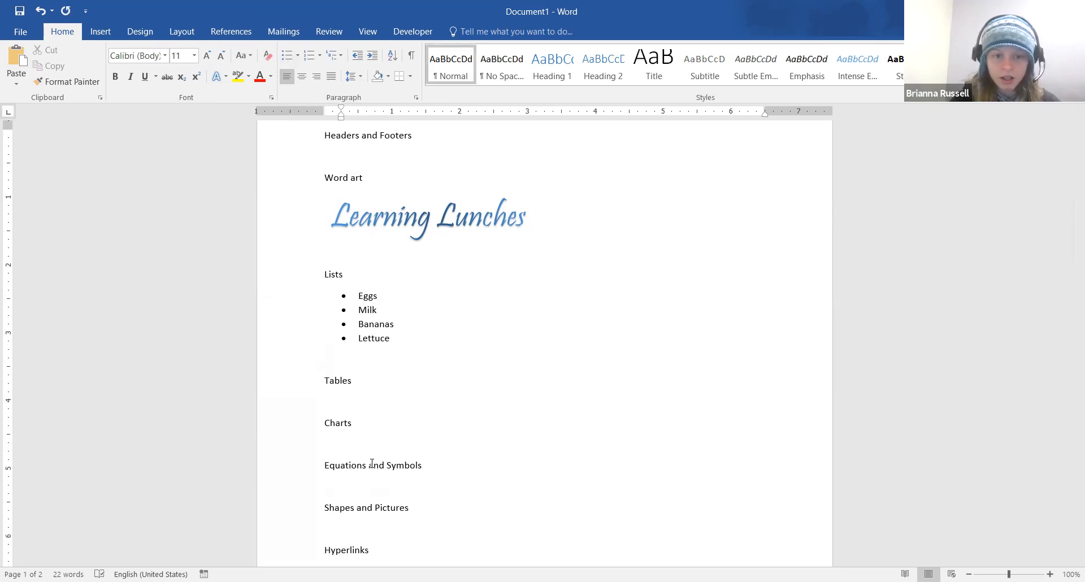
key(BackSpace)
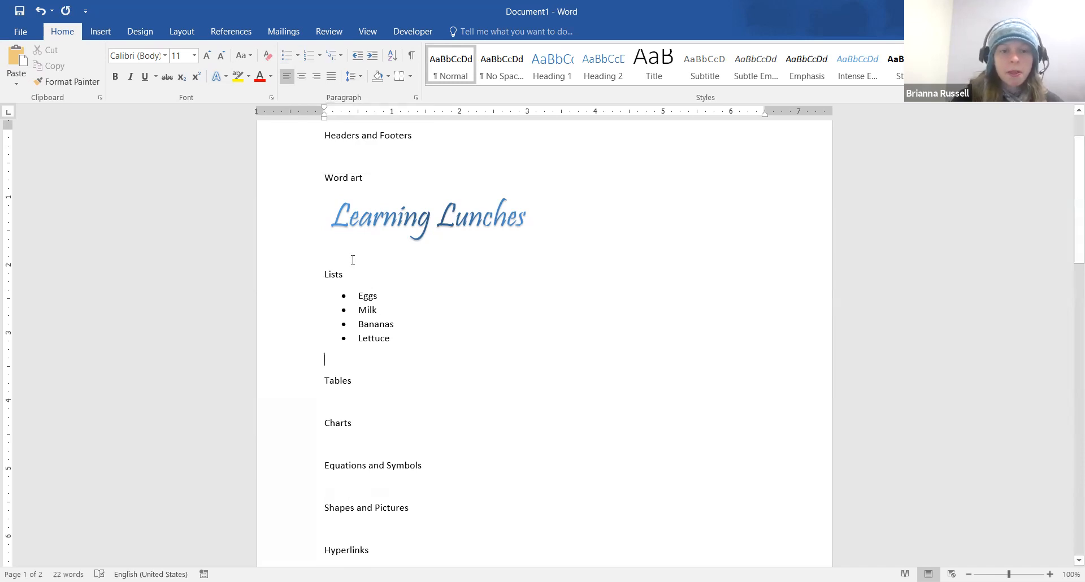
Give the empty line after Lettuce a hollow-circle sub-bullet
click(297, 59)
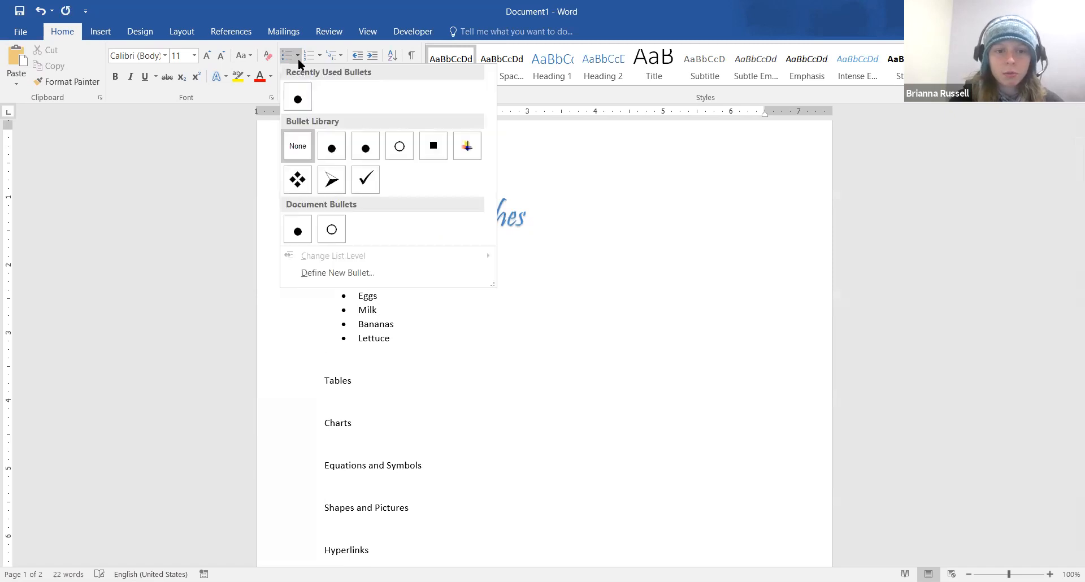
click(381, 375)
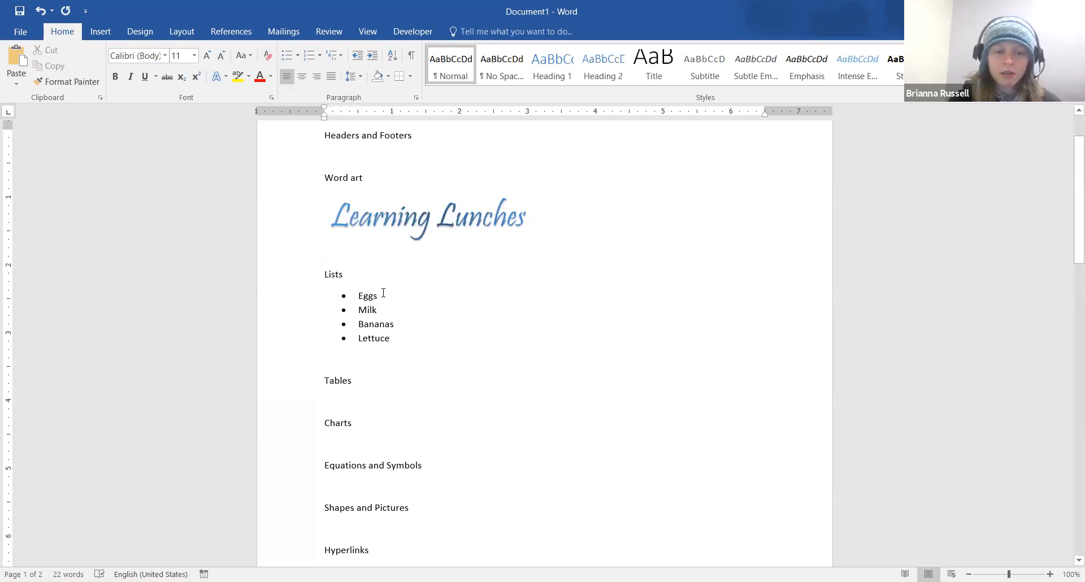
click(299, 56)
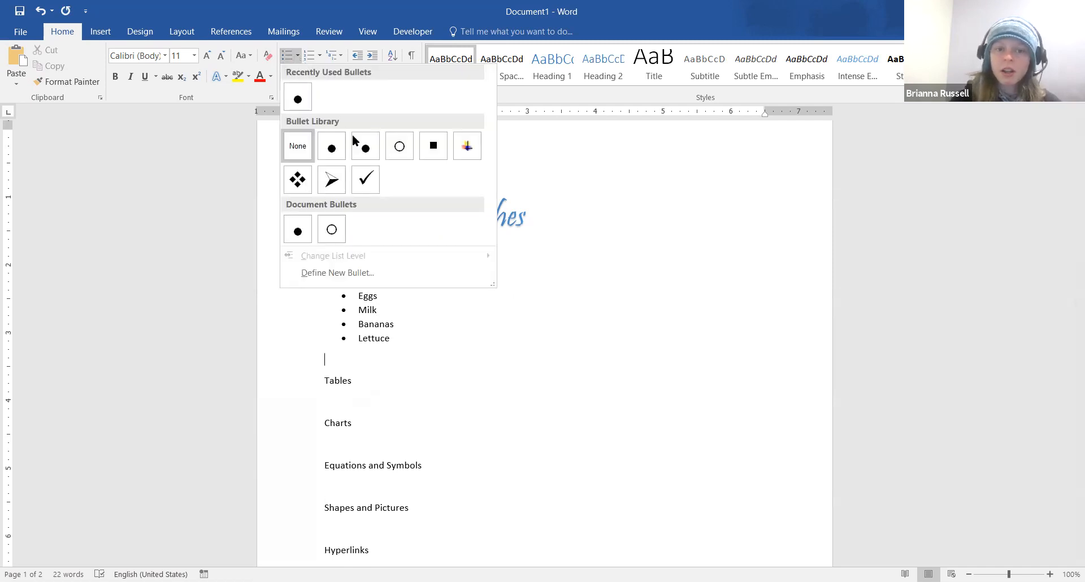
click(400, 147)
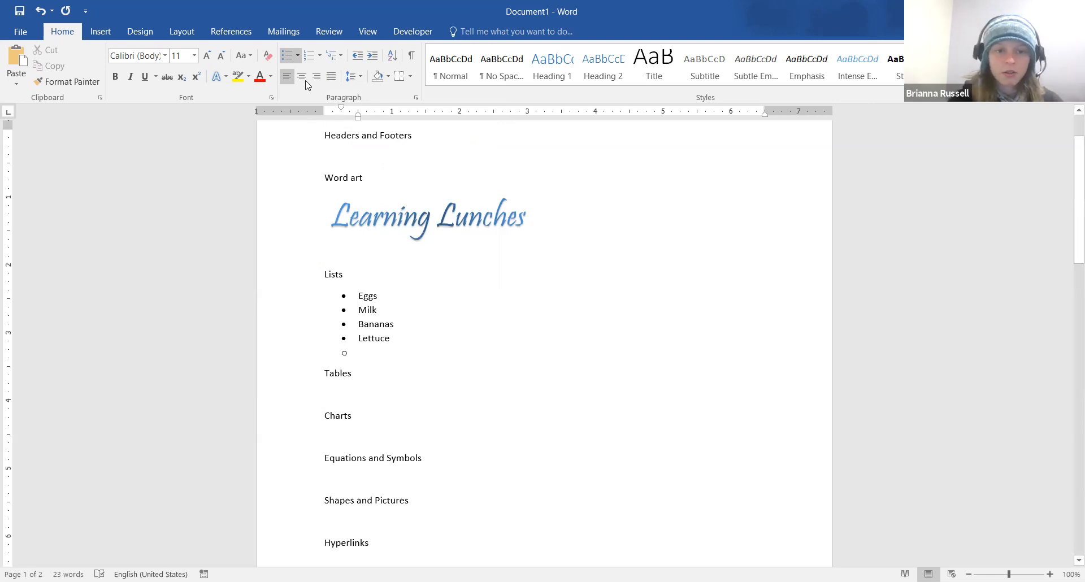
click(297, 55)
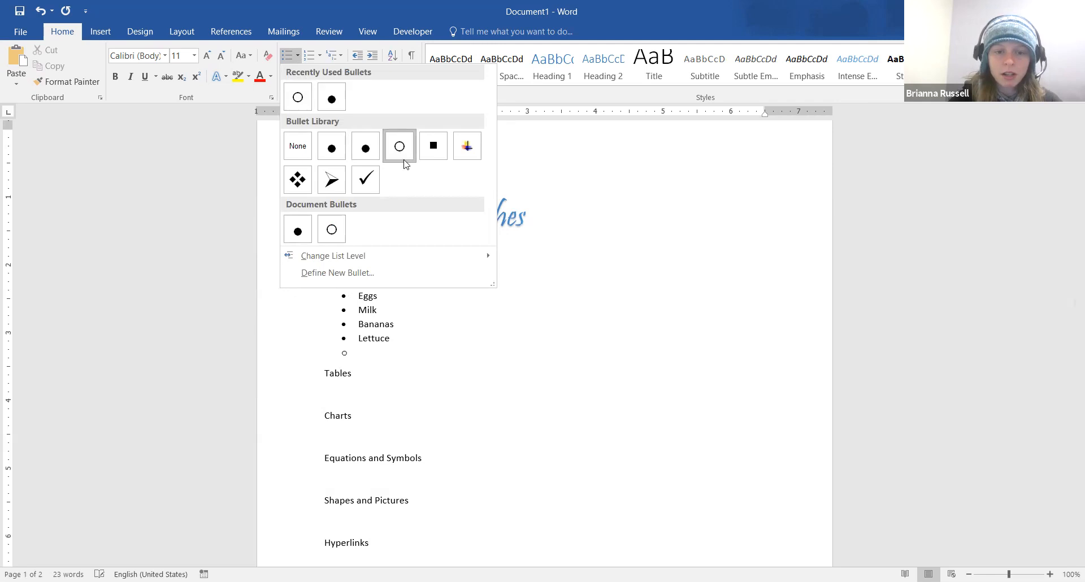
click(390, 348)
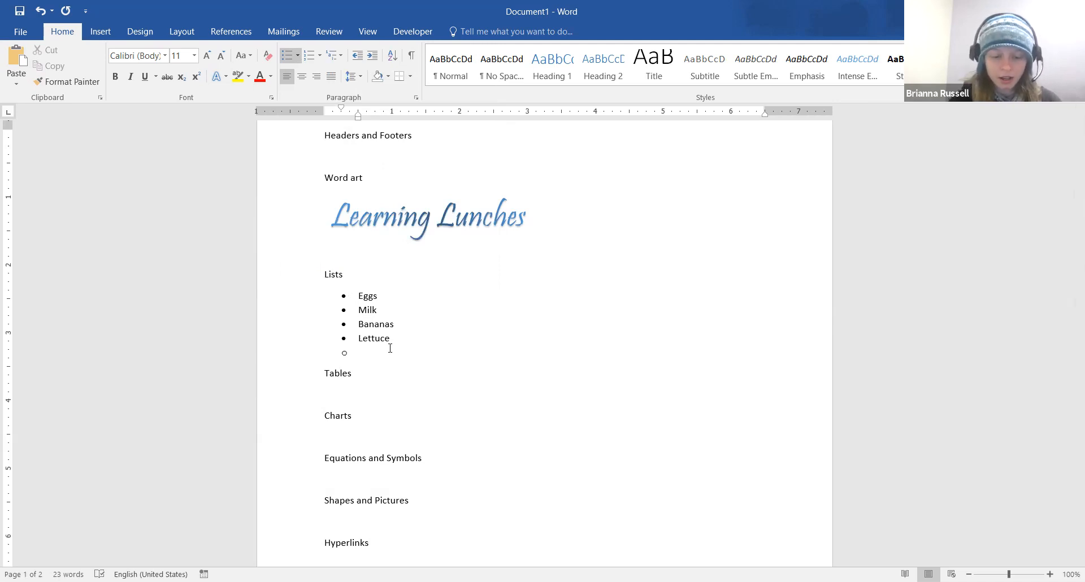
Enter the sub-items Nails, Lumber and Bucket
text(Nails)
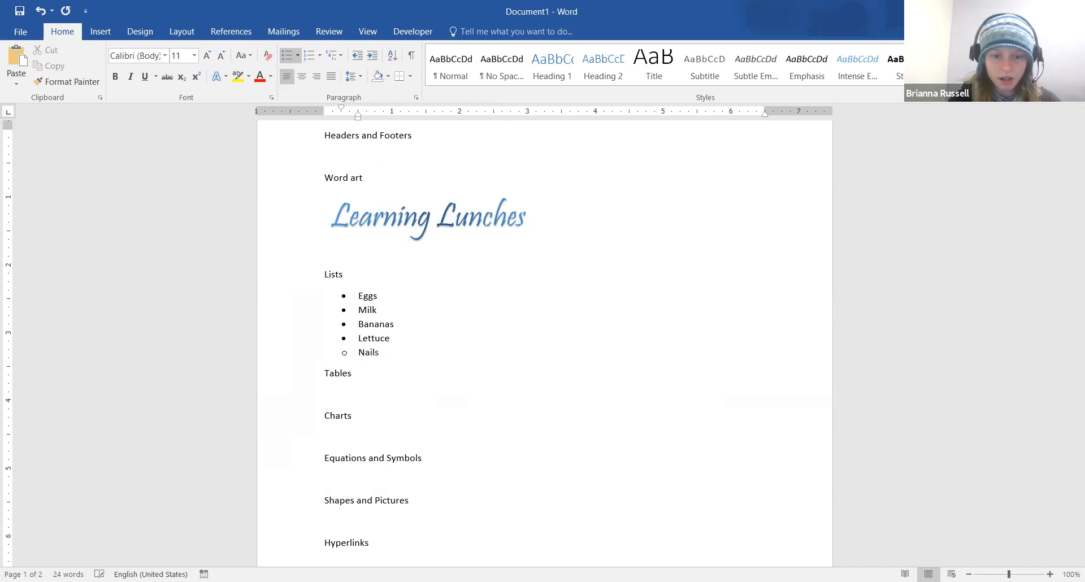
key(Return)
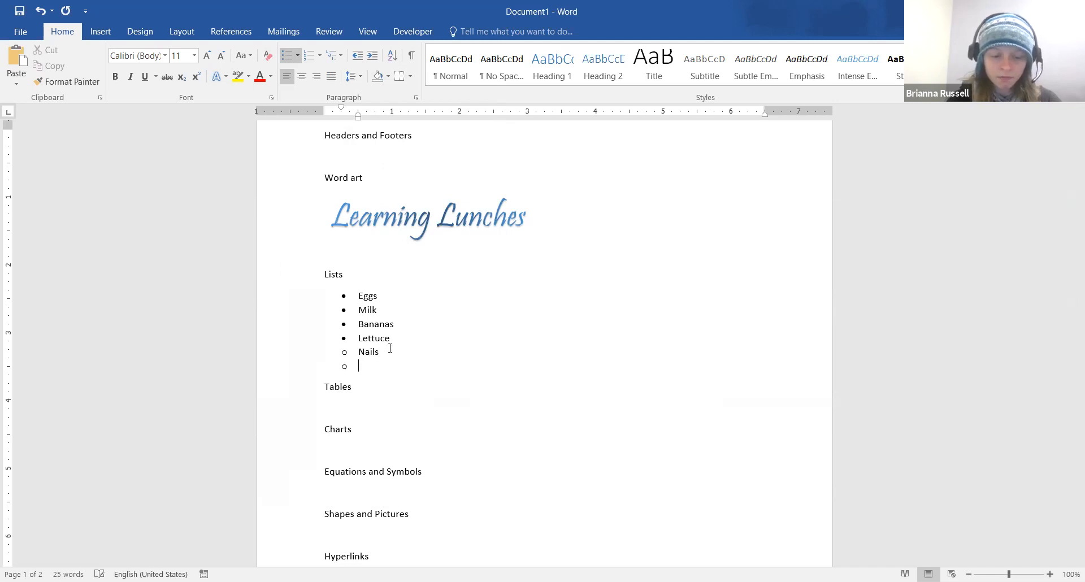
text(Lumber)
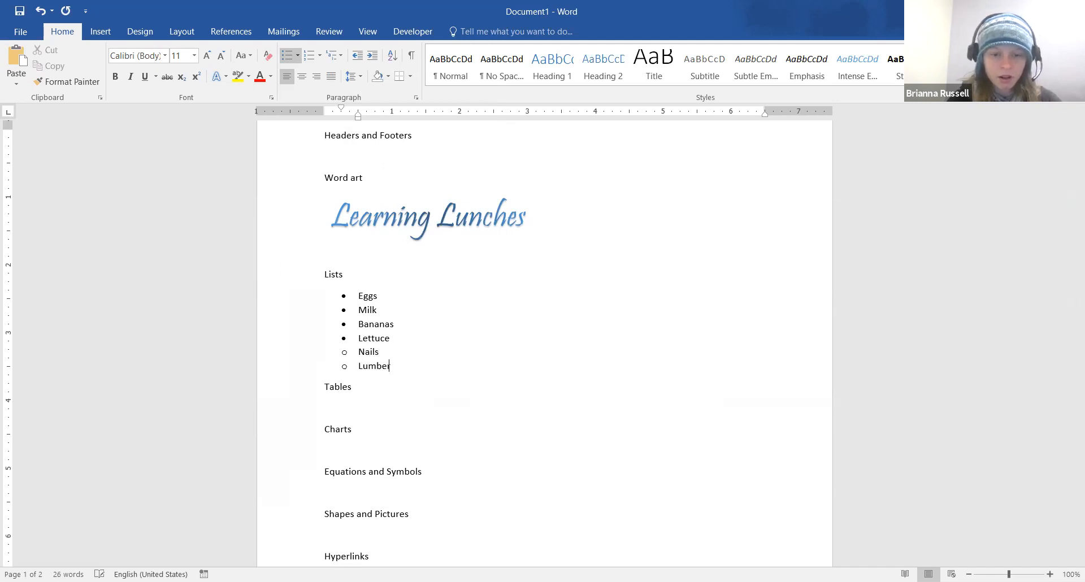
key(Return)
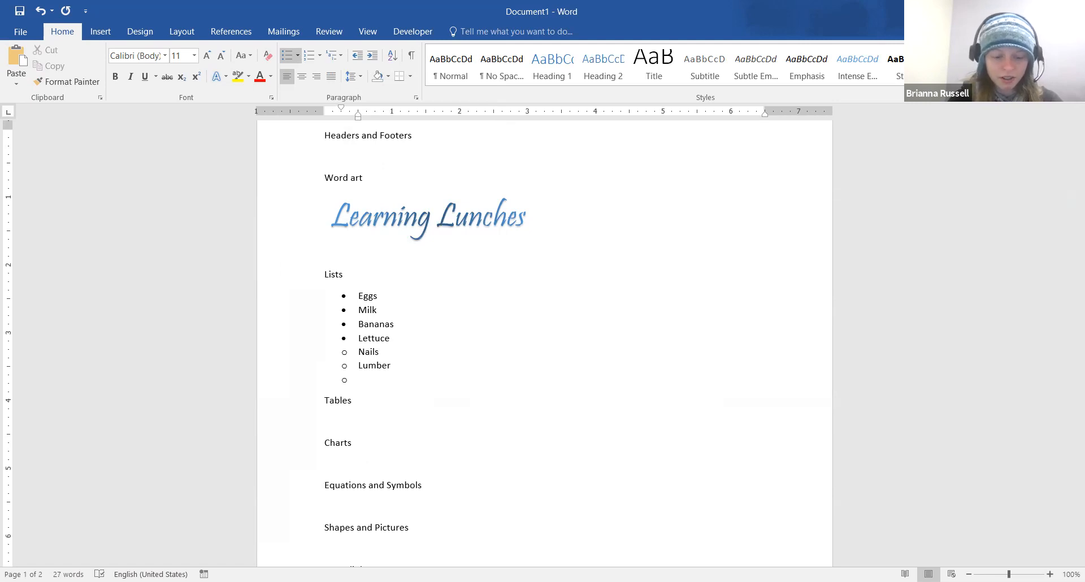
text(buck)
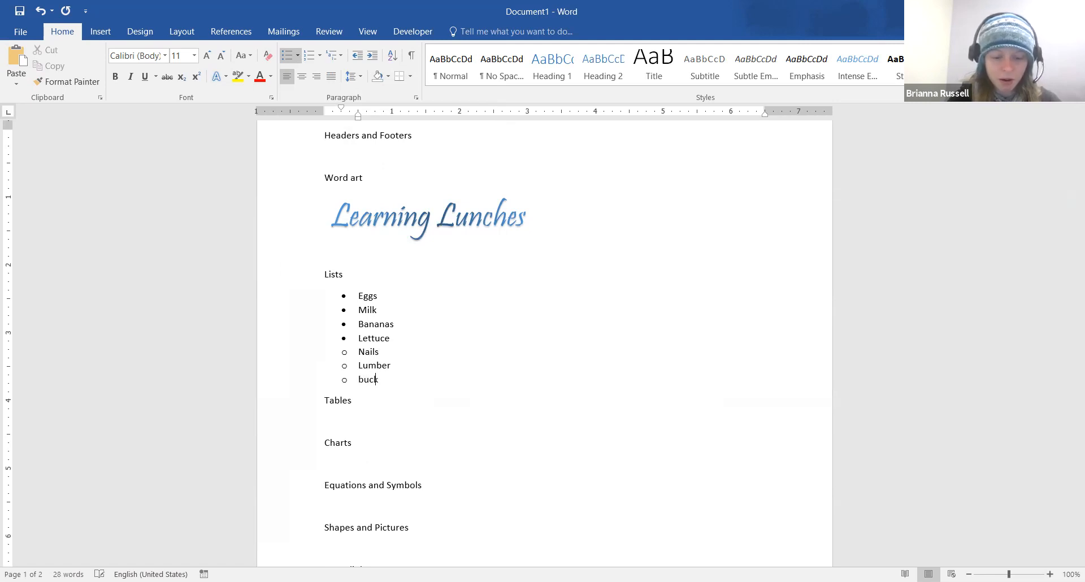
text(et)
key(Return)
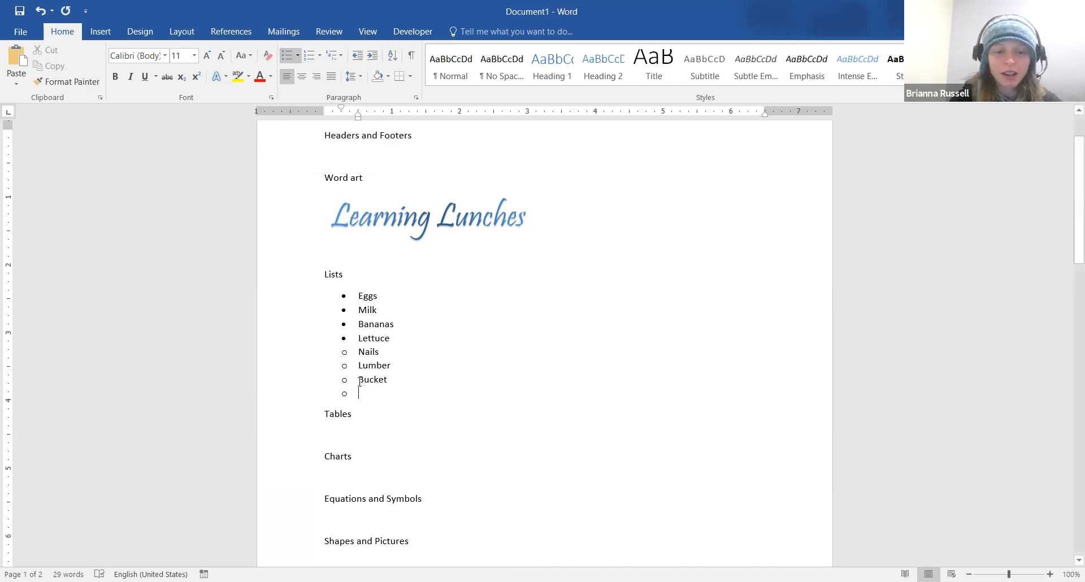
Check the AutoCorrect options for Bucket without changing them, then select and deselect the list
click(375, 392)
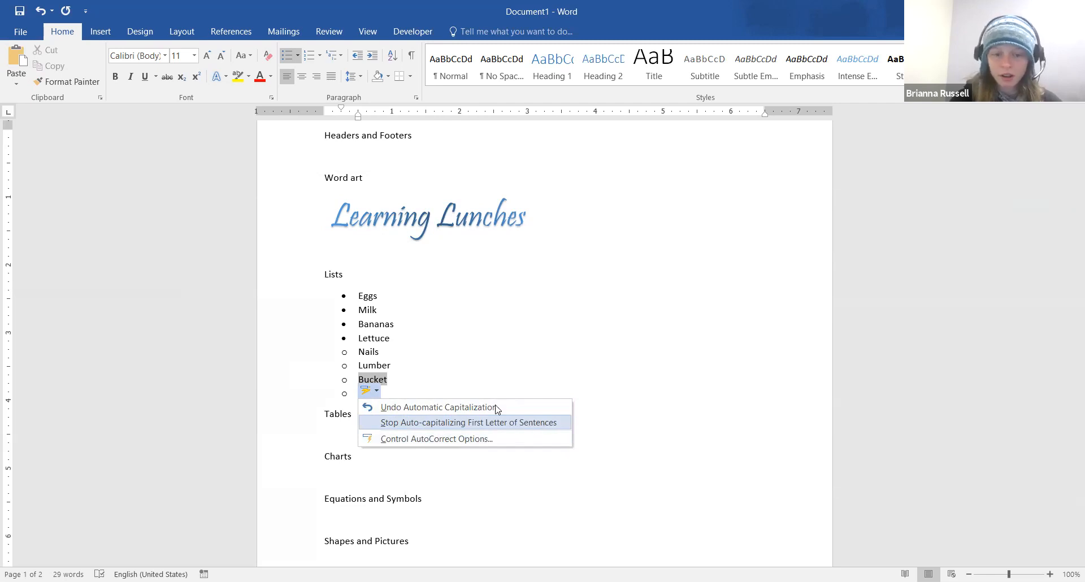
click(474, 368)
drag(389, 399, 326, 346)
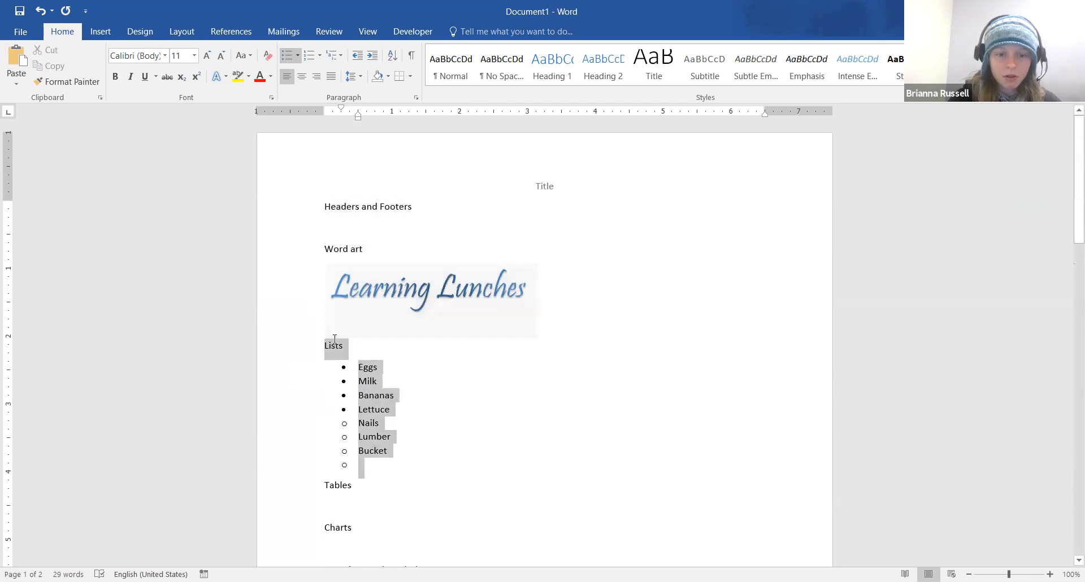
click(359, 470)
Add a 'Numbered List' heading followed by numbered items Mechanic and Groceries
click(287, 55)
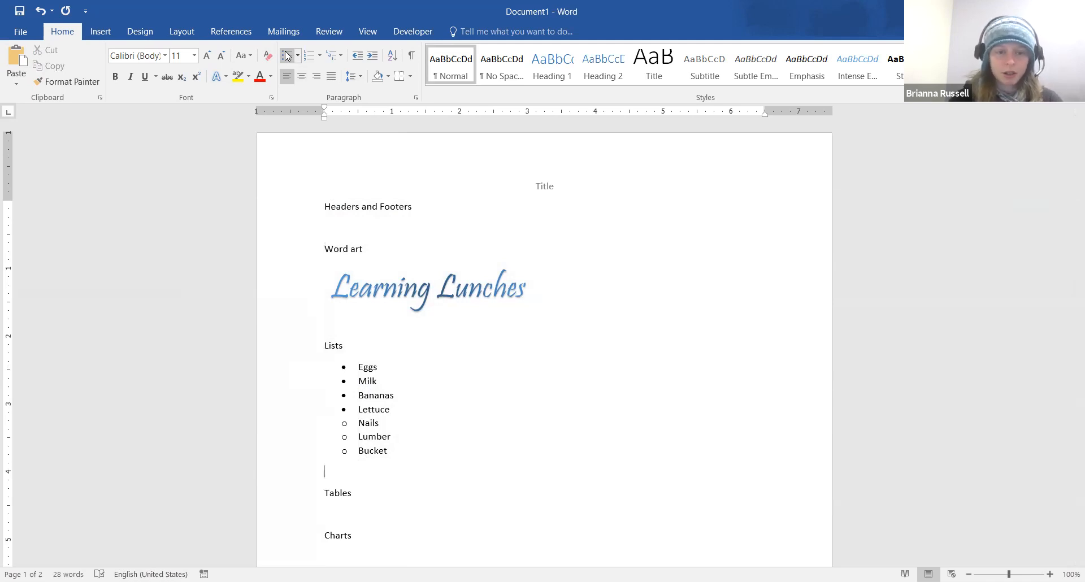
text(Numbered )
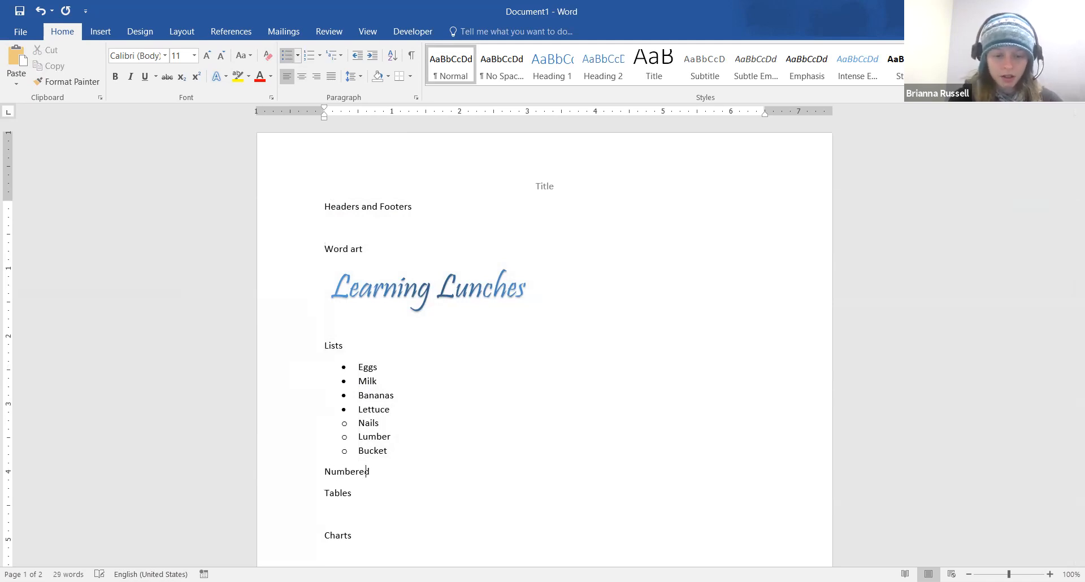
text(List)
key(Return)
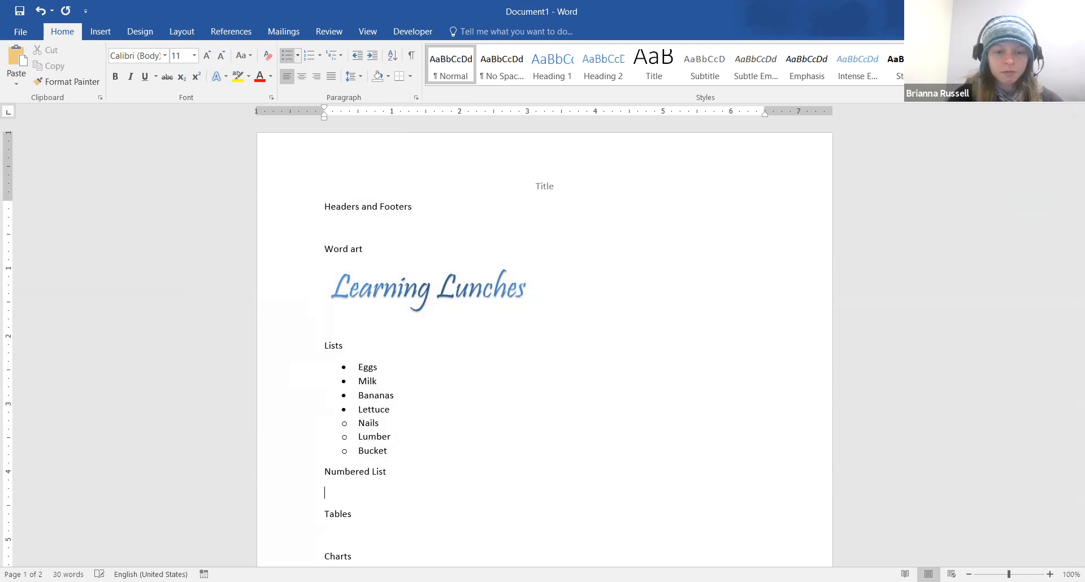
click(310, 56)
text(Mech)
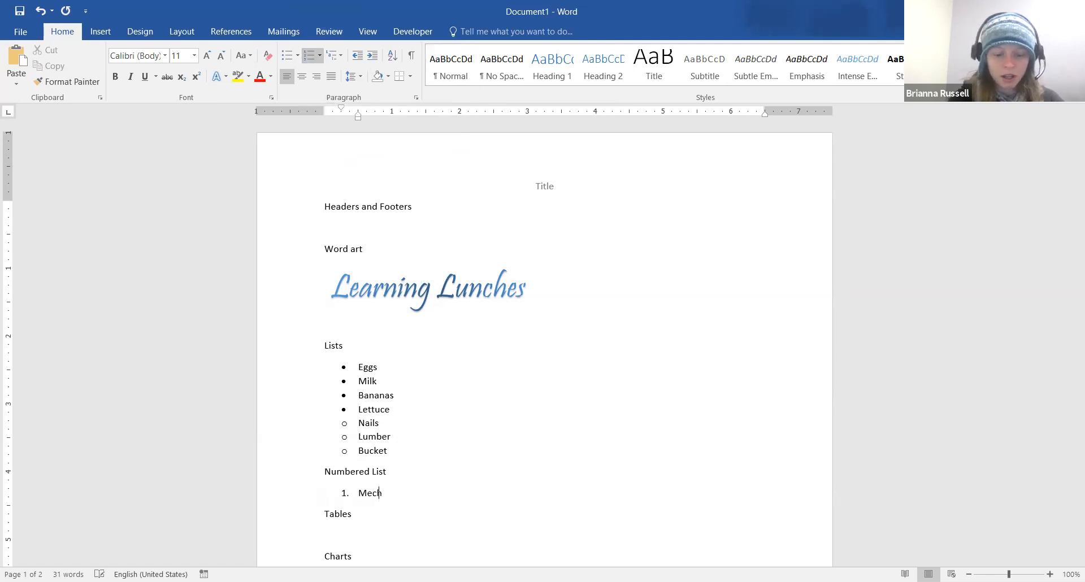
text(anic)
key(Return)
text(G)
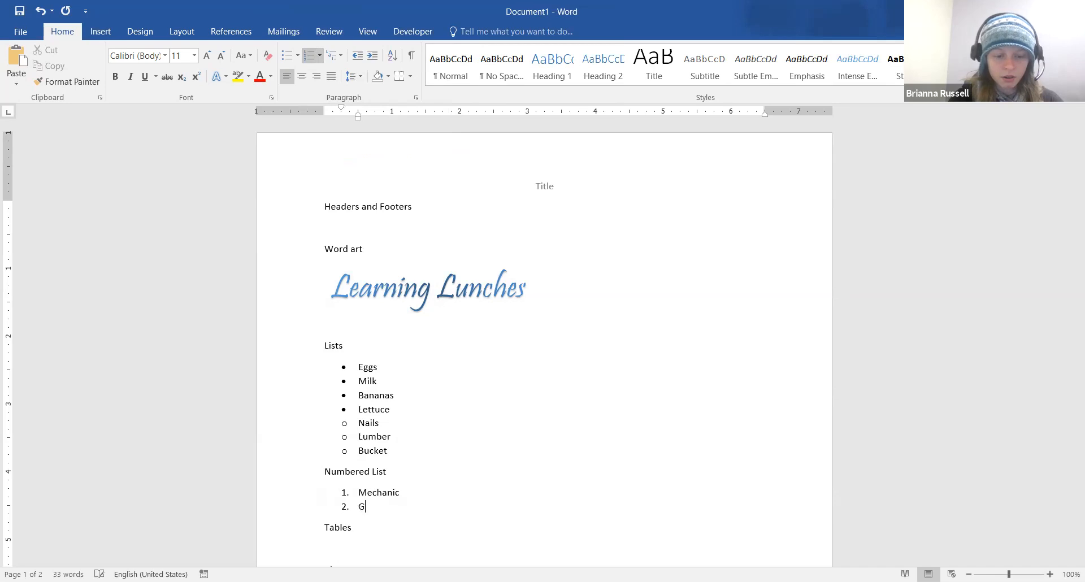
text(roceries)
key(Return)
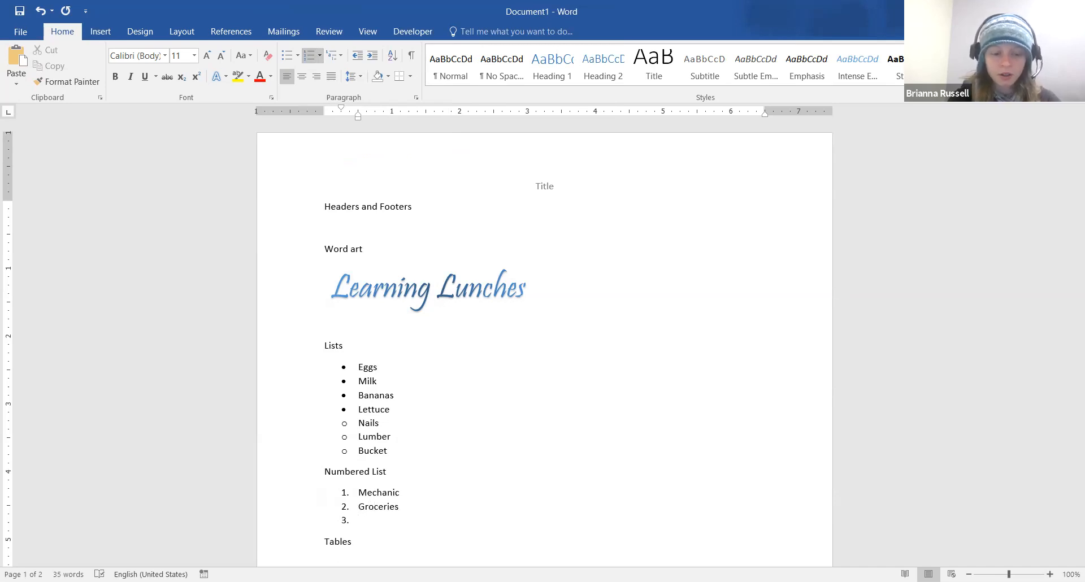
Add lettered sub-items Food and Hardware beneath Groceries
key(Tab)
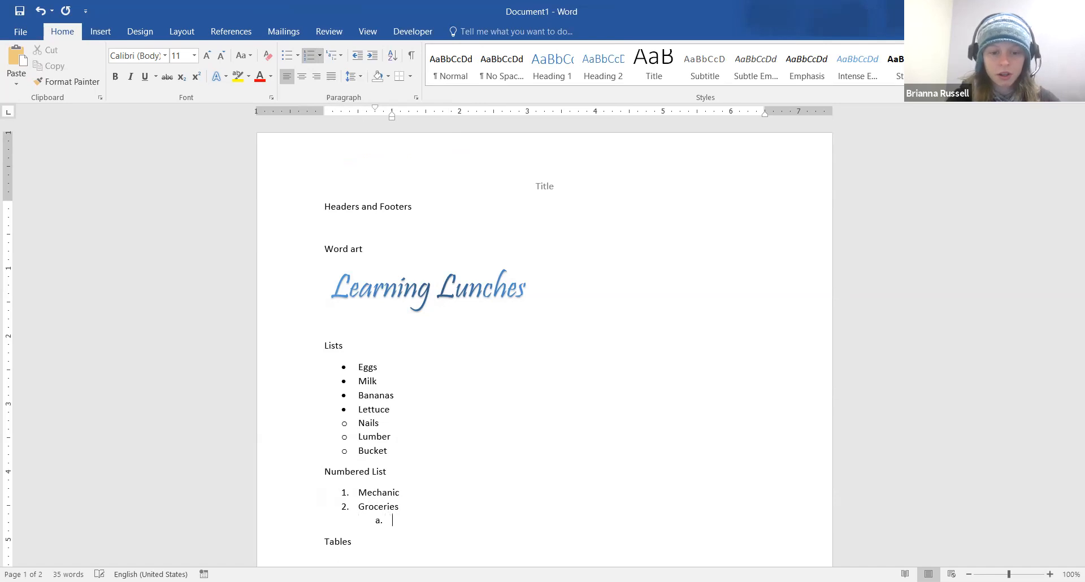
text(Food)
key(Return)
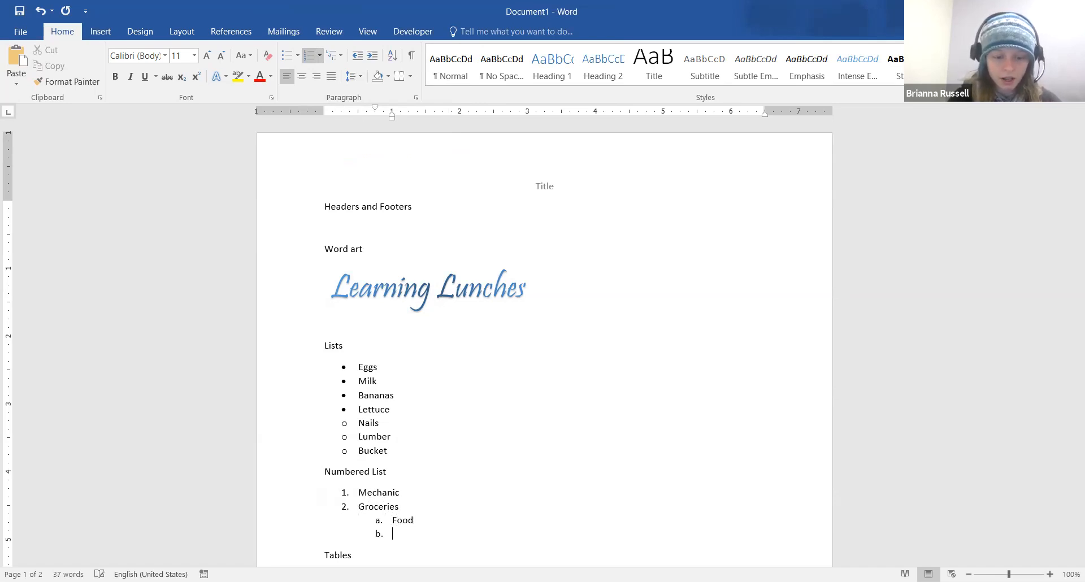
text(hardwar)
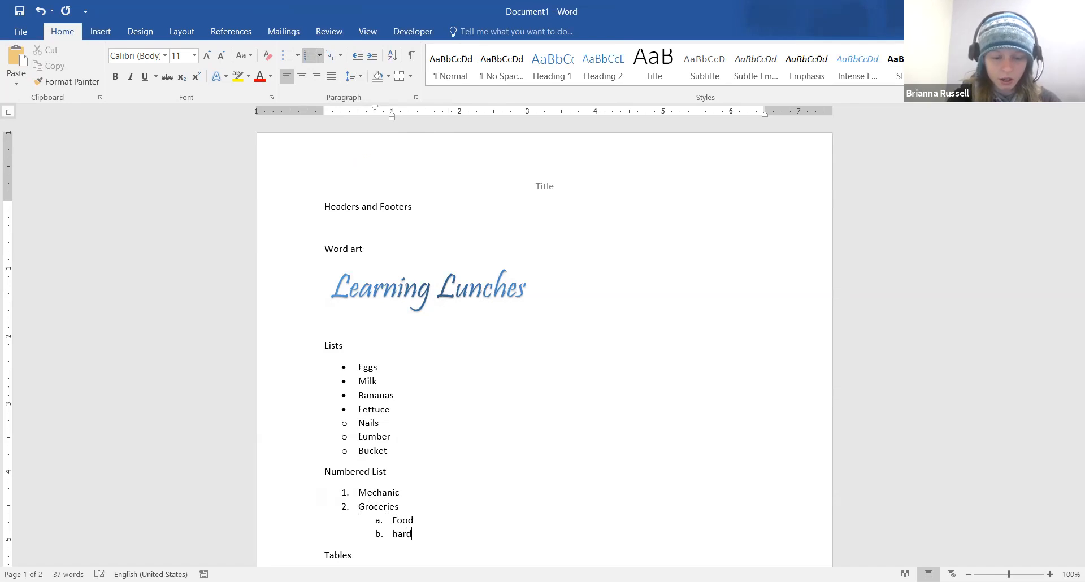
key(Return)
key(BackSpace)
key(BackSpace)
key(BackSpace)
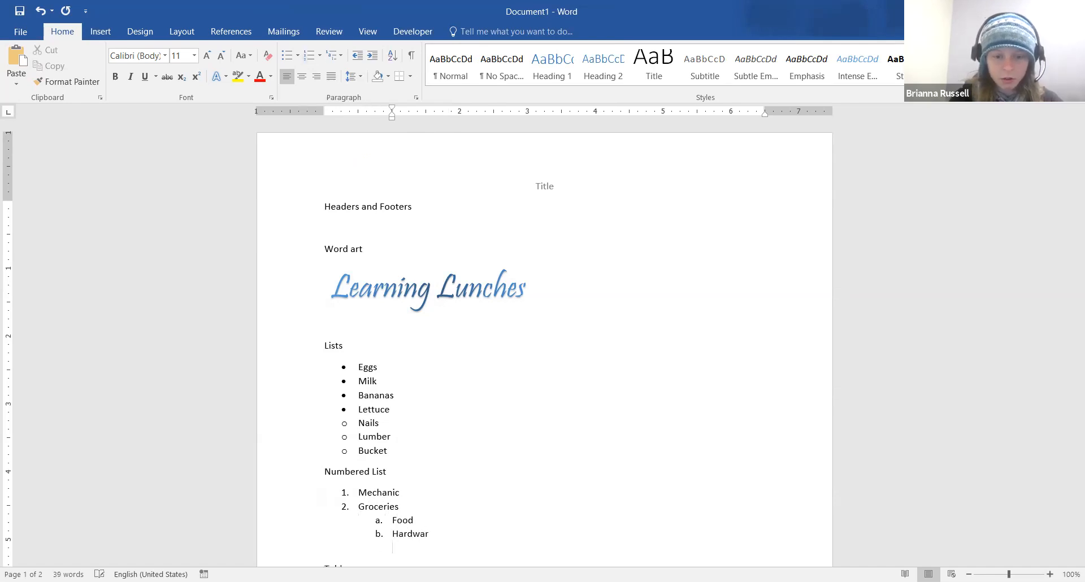
key(BackSpace)
text(e)
key(Return)
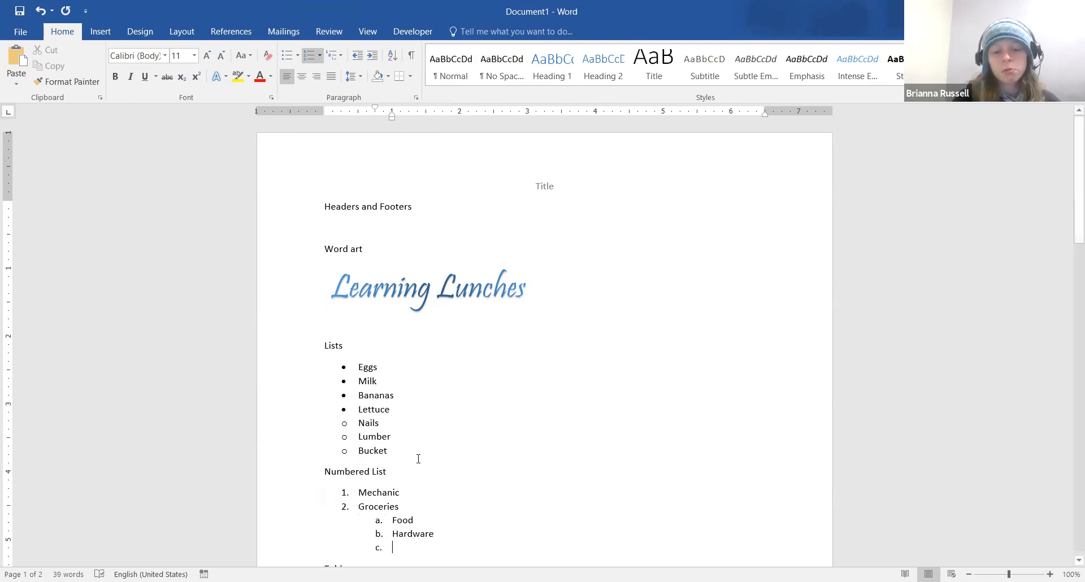
scroll(423, 488, down, 1)
scroll(422, 488, down, 1)
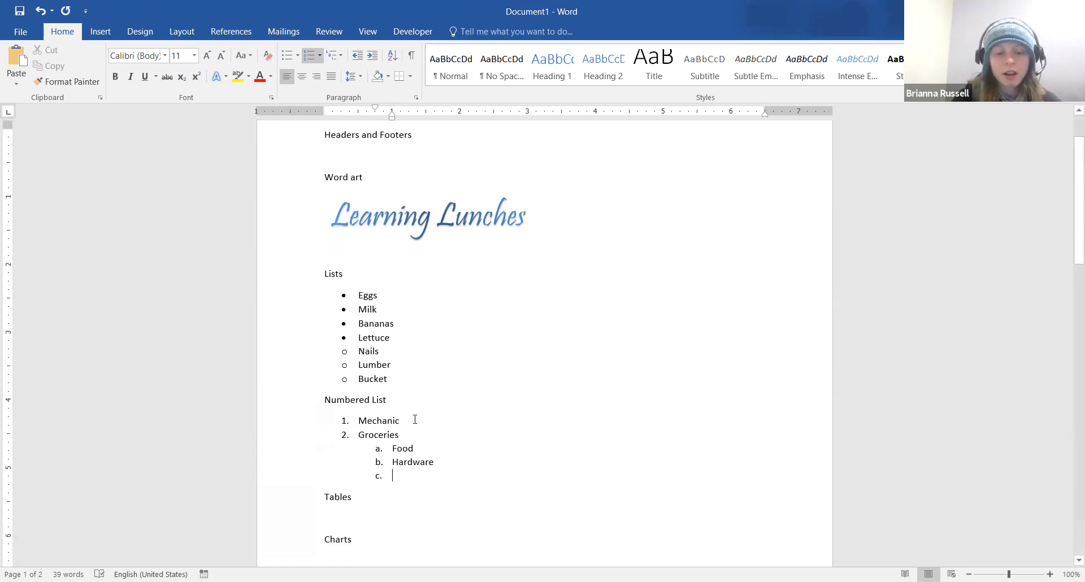
Add square-bulleted Whole and 2% sub-items under Milk, and demote empty item c to roman numerals
click(386, 311)
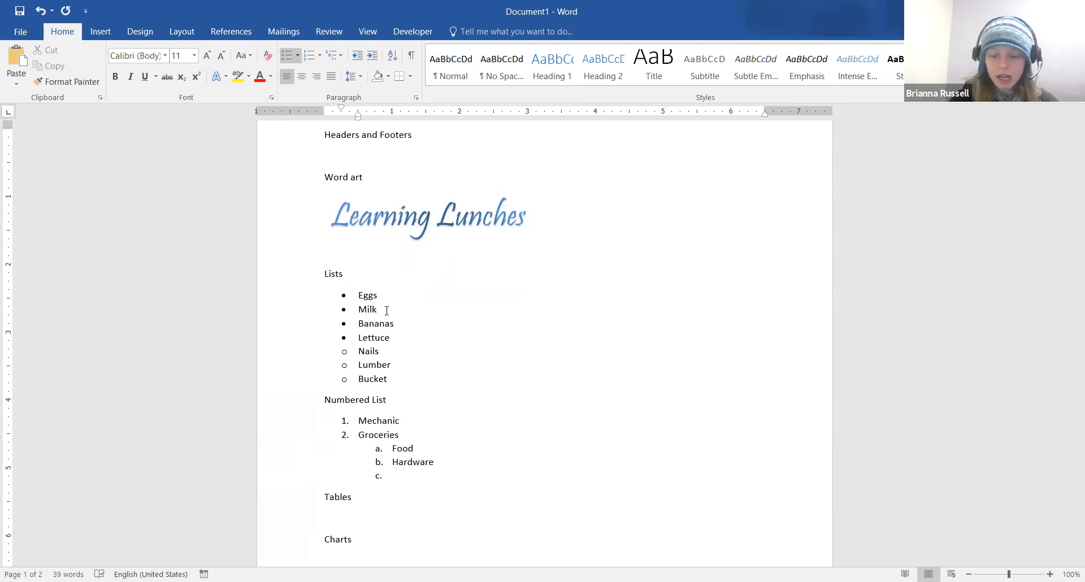
key(Return)
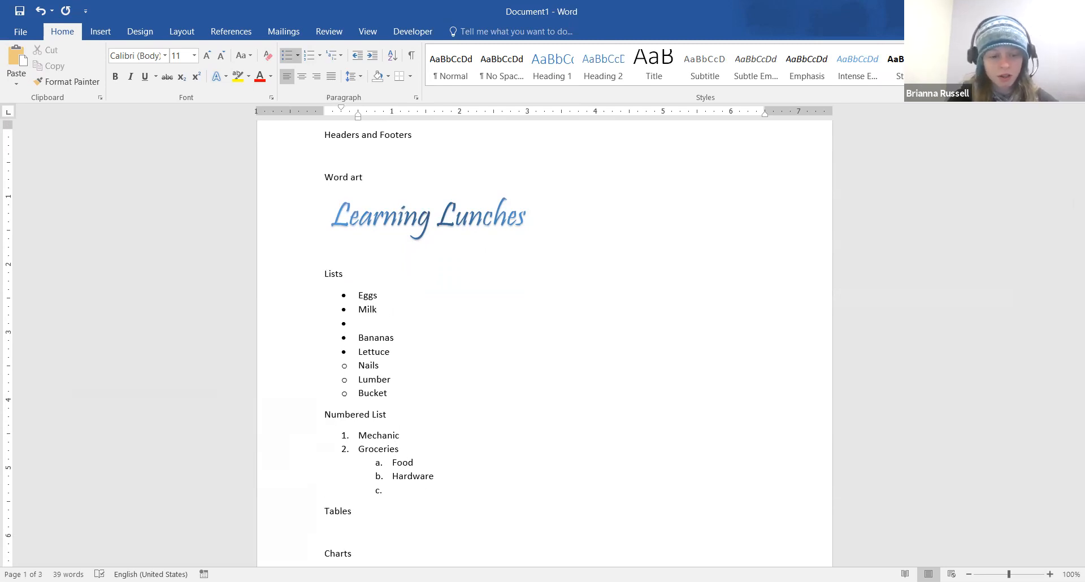
key(Tab)
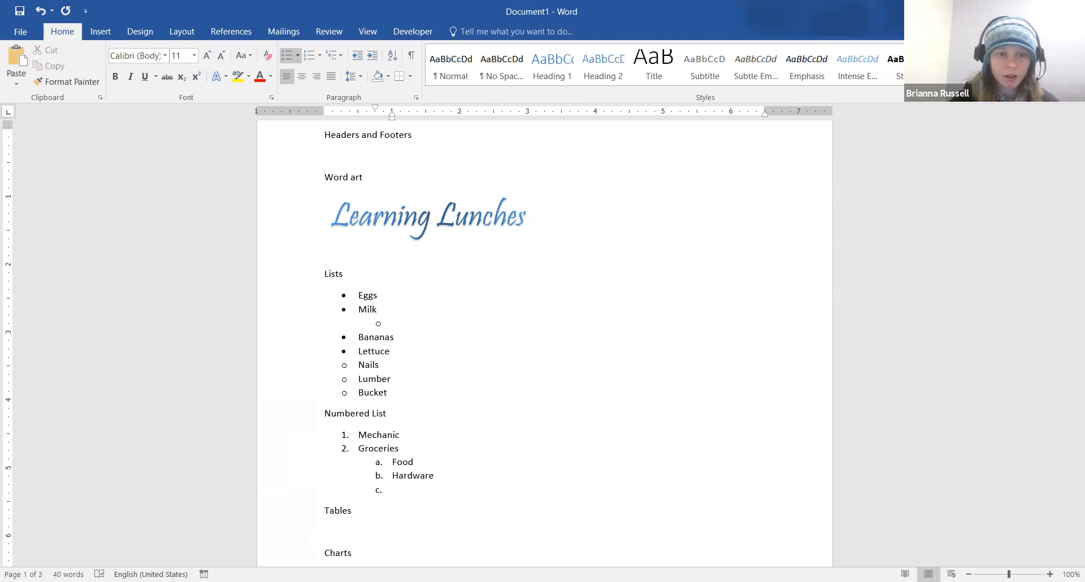
click(298, 55)
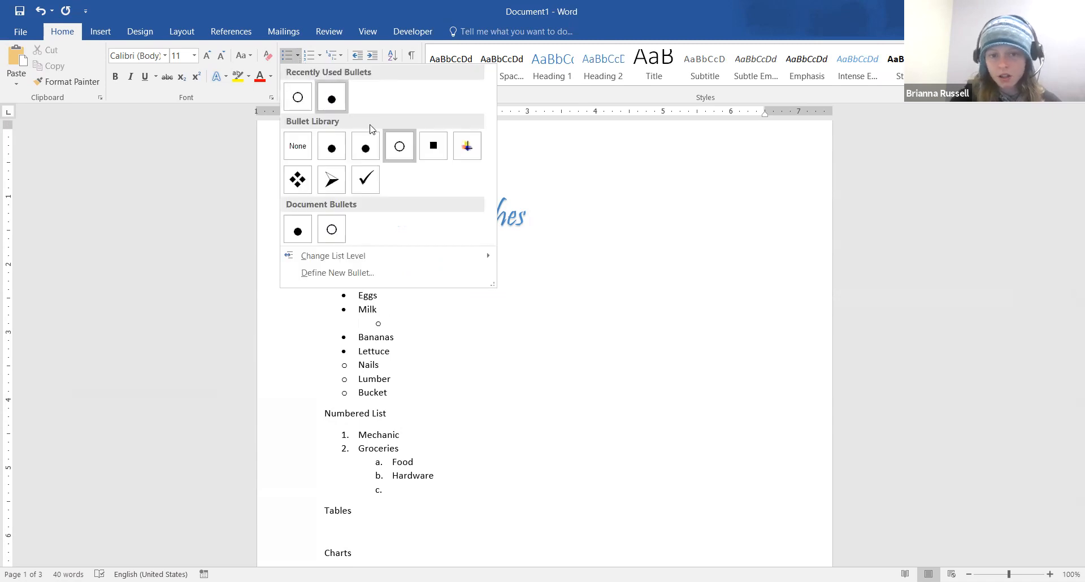
click(441, 150)
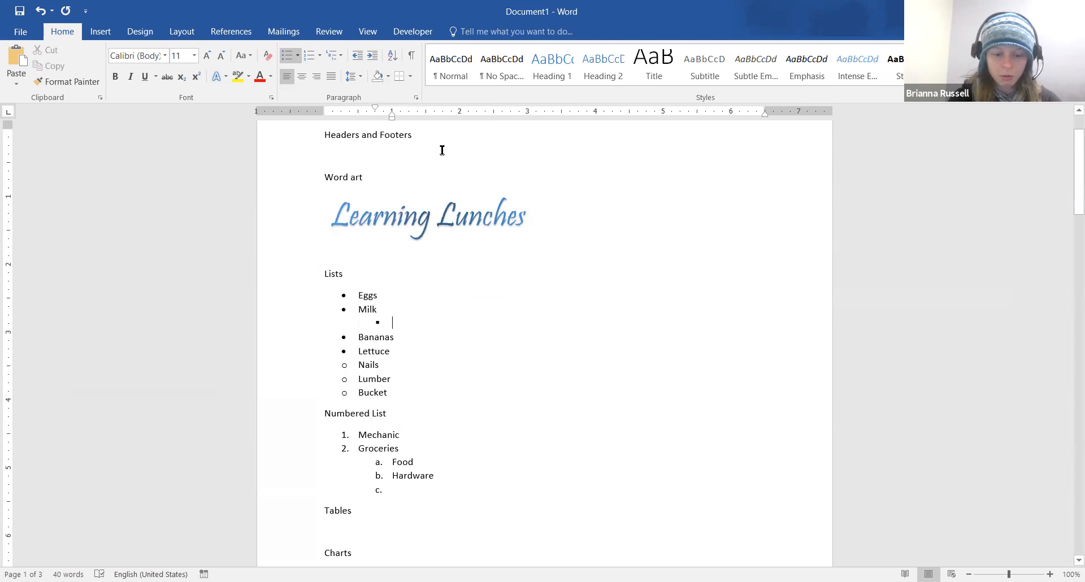
text(Whole)
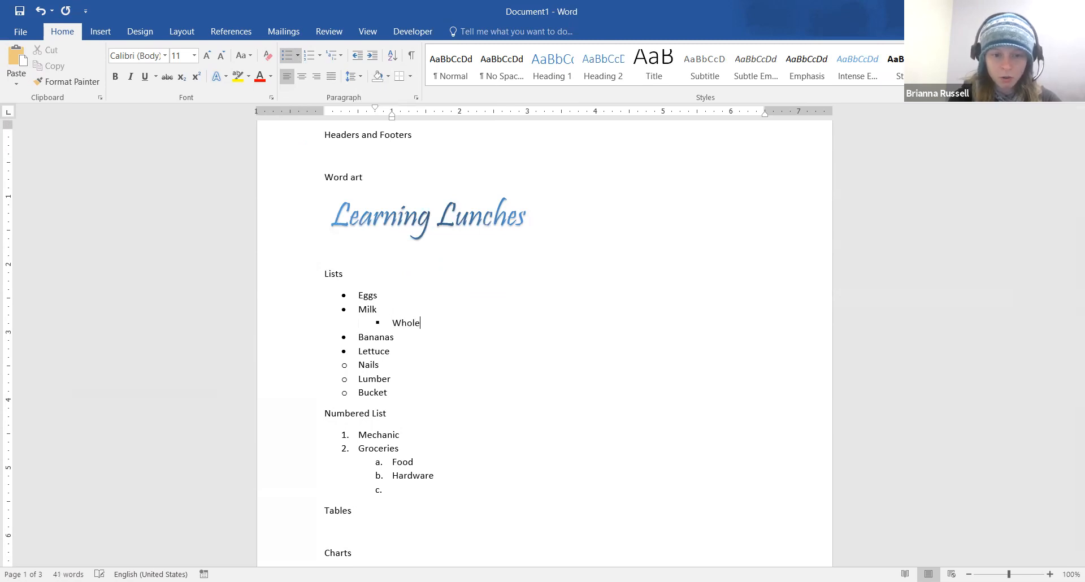
key(Return)
text(2%)
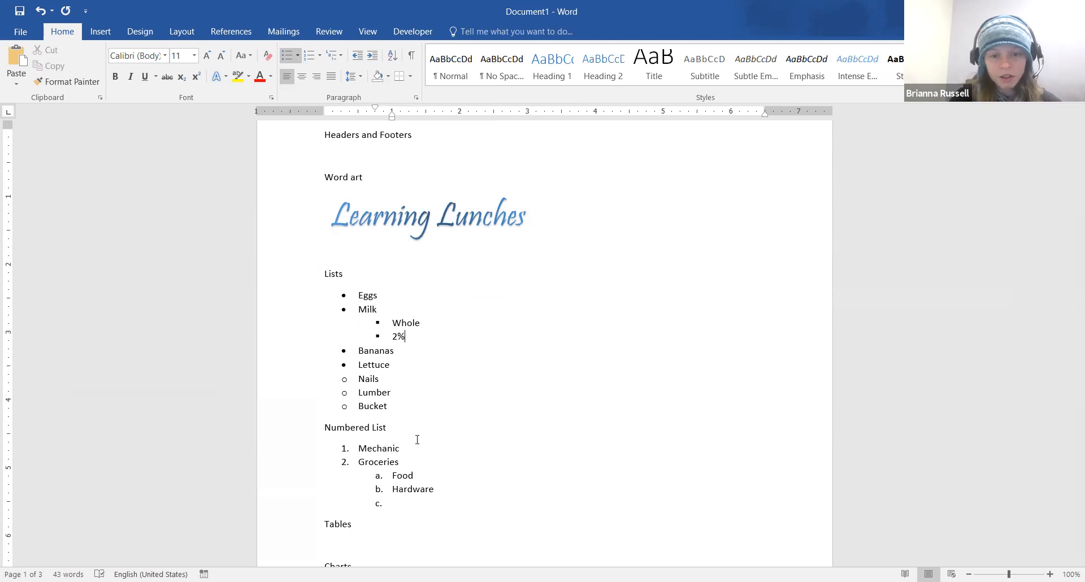
click(435, 503)
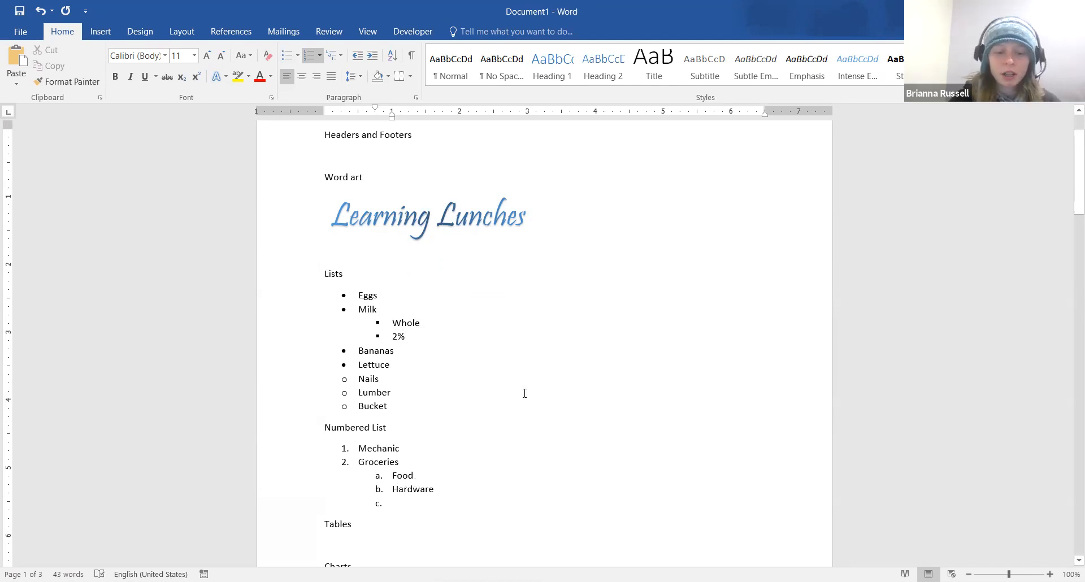
key(Tab)
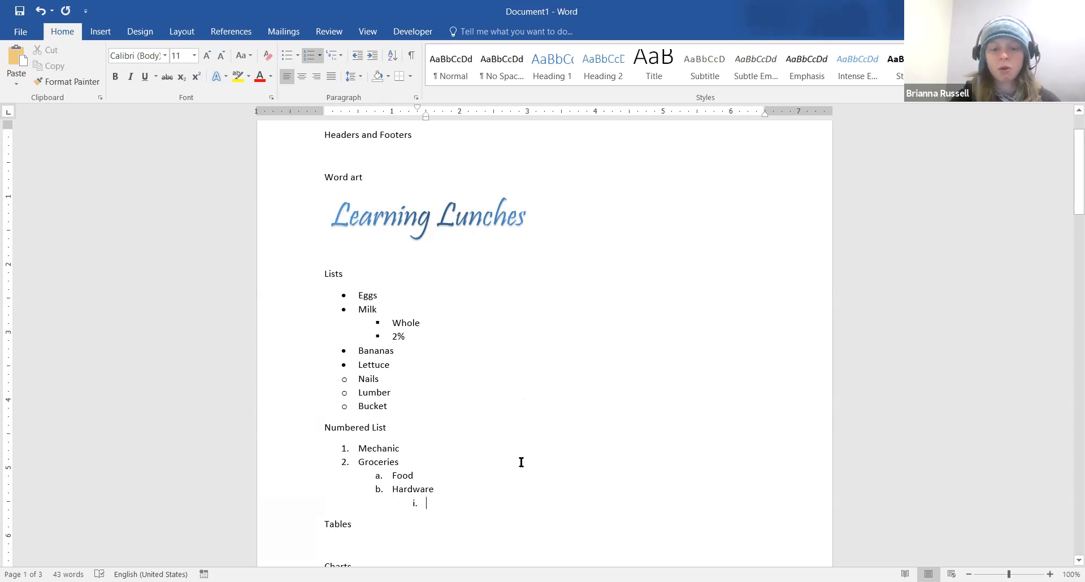
Enter 'Home Depot' as item i, add a deeper empty item, and select the numbered list
scroll(521, 463, down, 3)
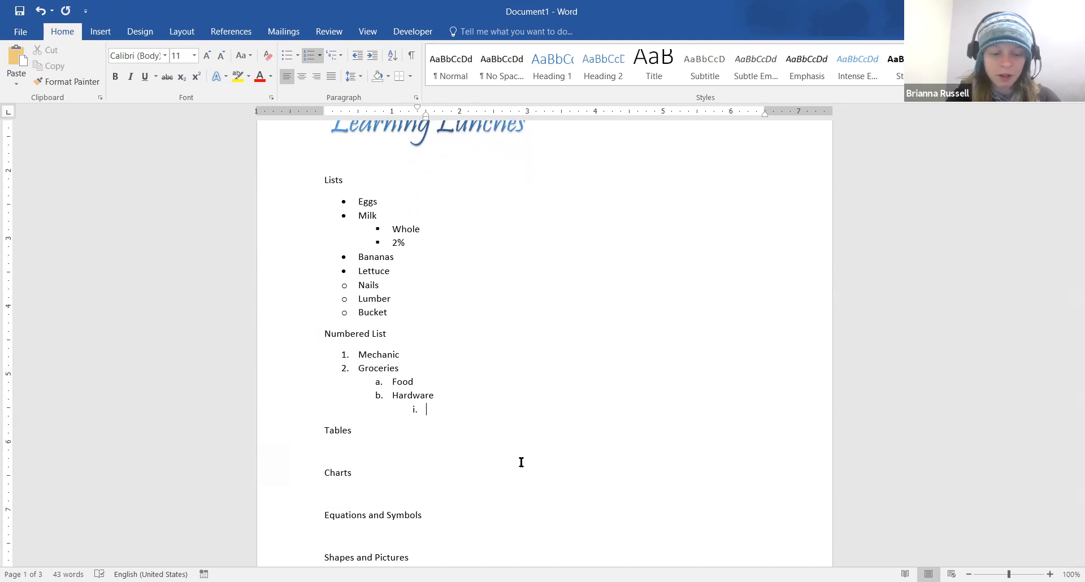
text(Home Depot)
key(Return)
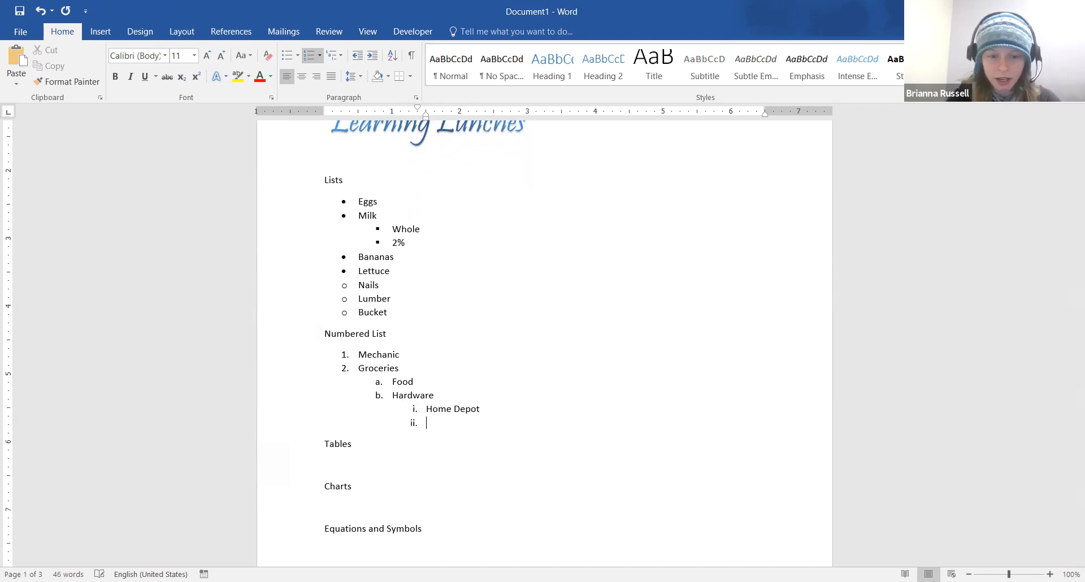
key(Tab)
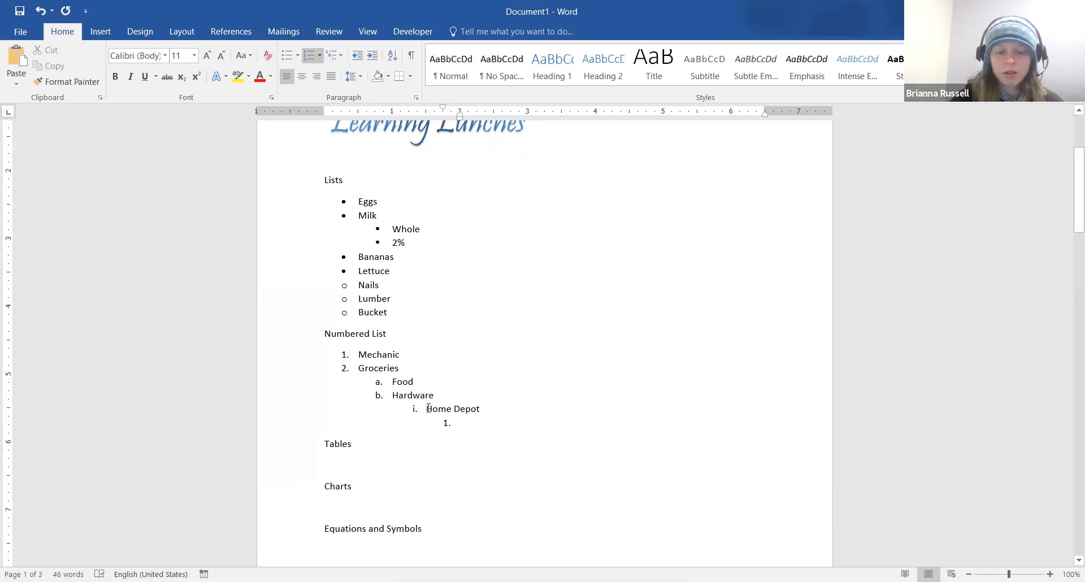
drag(481, 409, 356, 355)
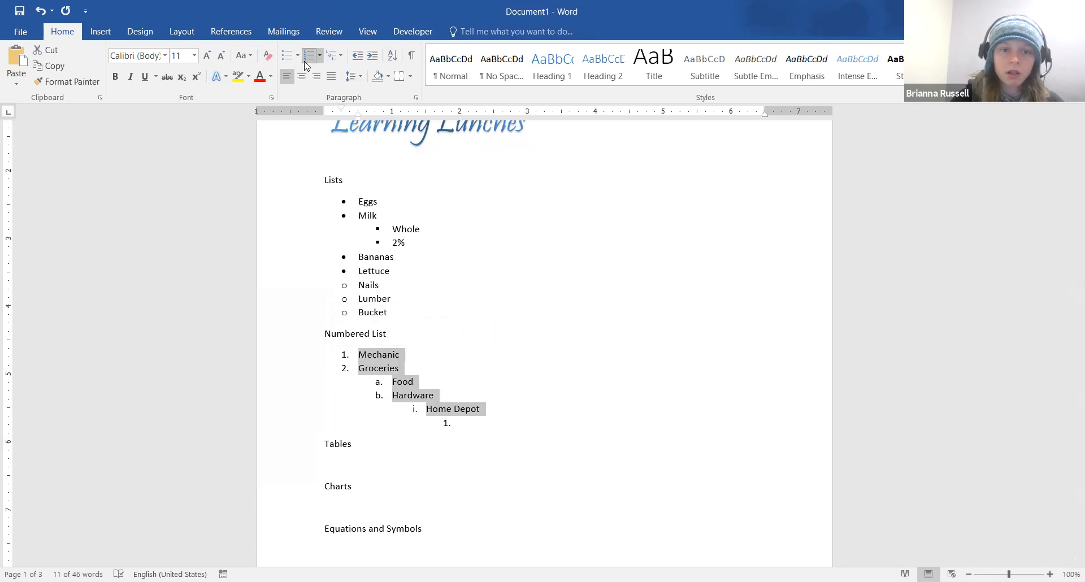
Open Define New Multilevel List from the Multilevel List gallery
click(341, 56)
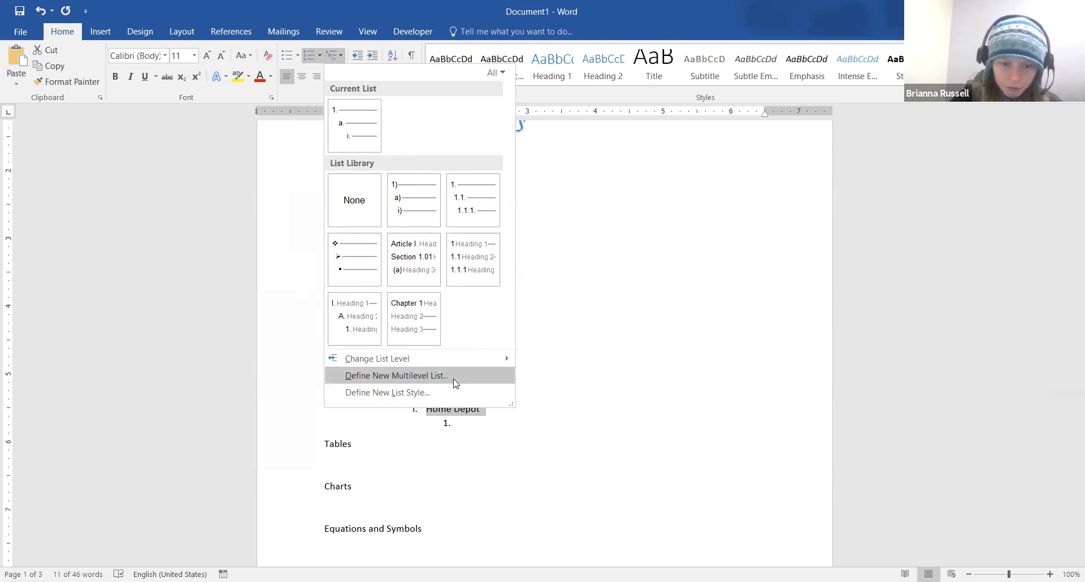
click(425, 376)
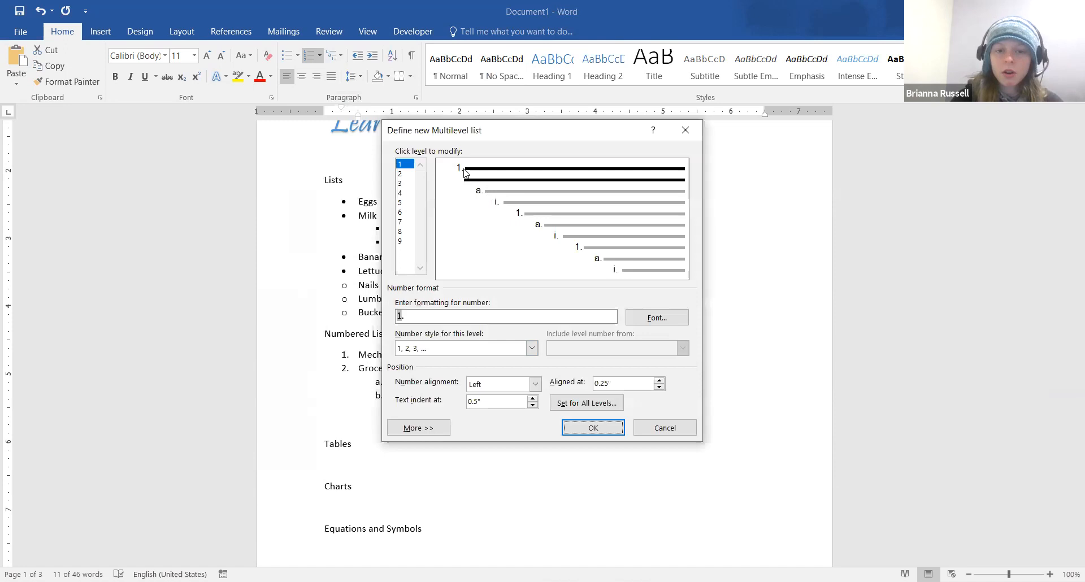
Review list levels 1–3 and change level 3's number format to I
click(401, 174)
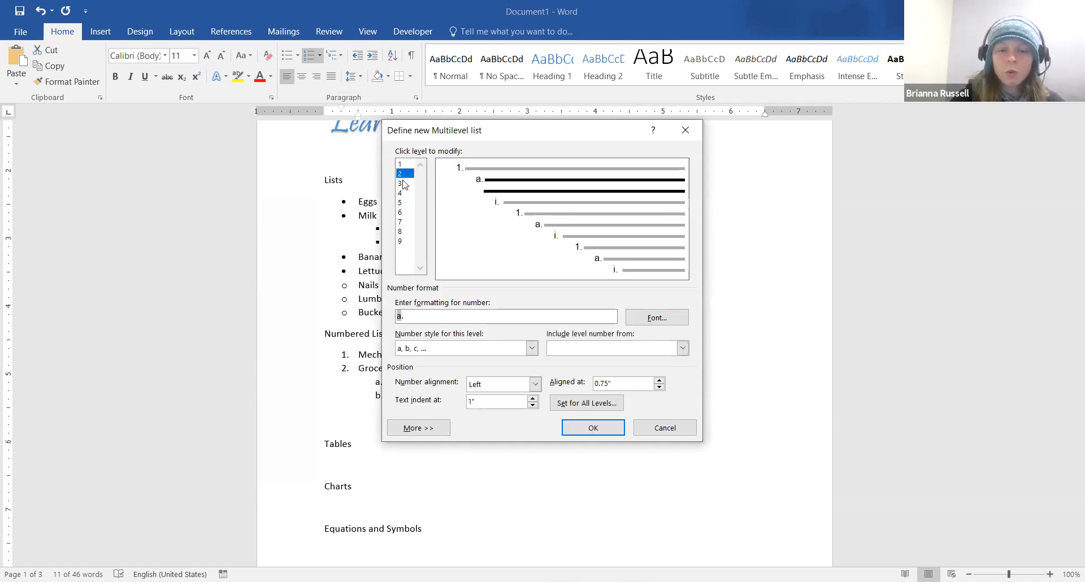
click(402, 164)
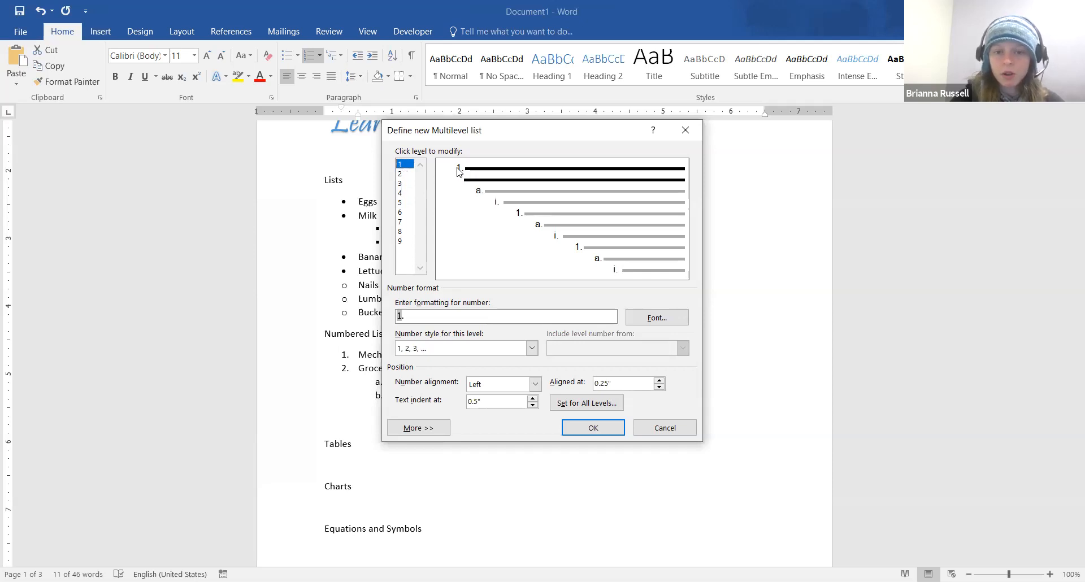
click(403, 175)
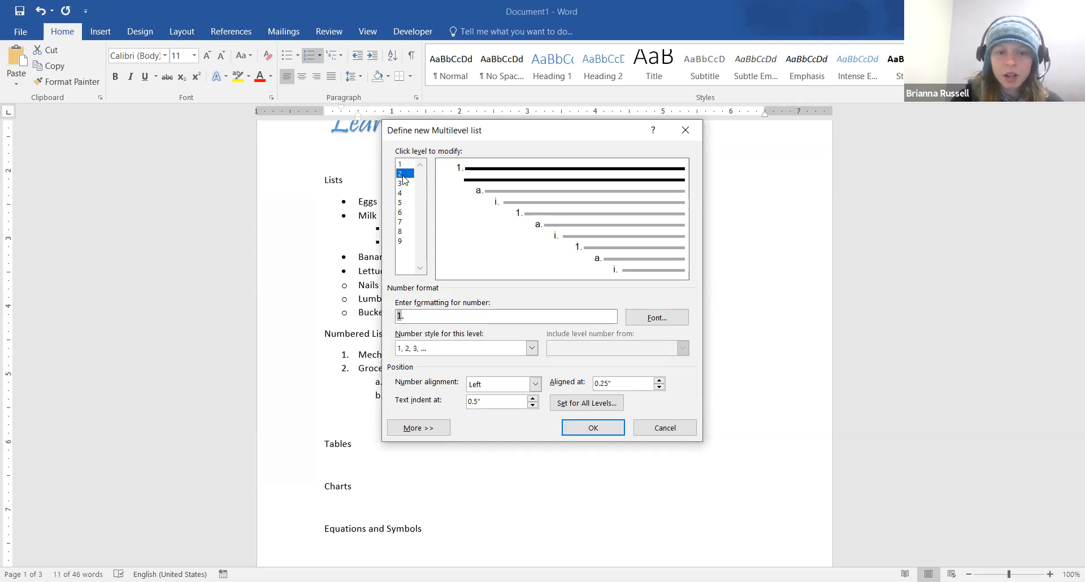
click(403, 184)
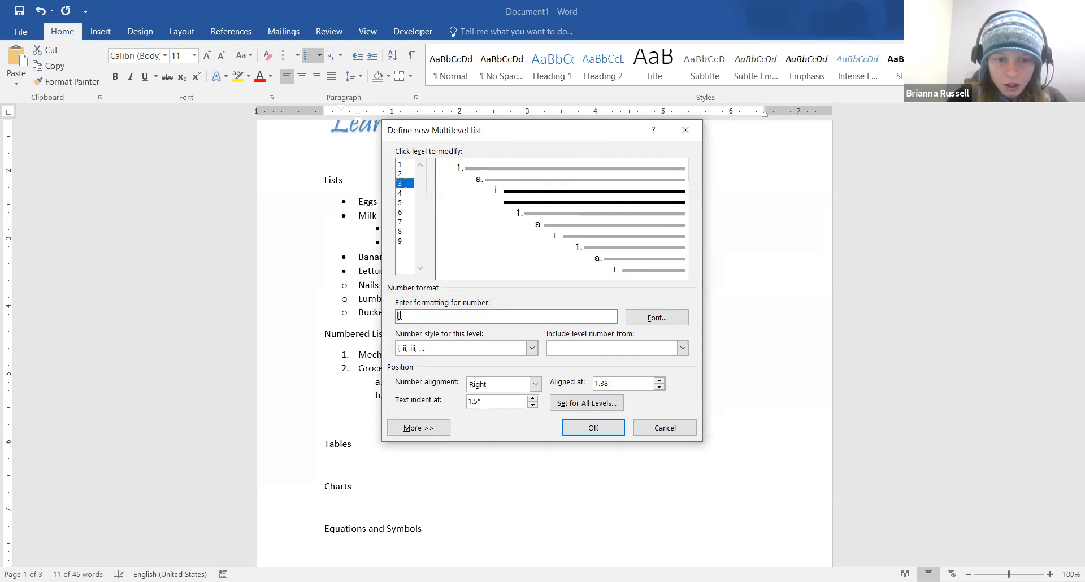
key(BackSpace)
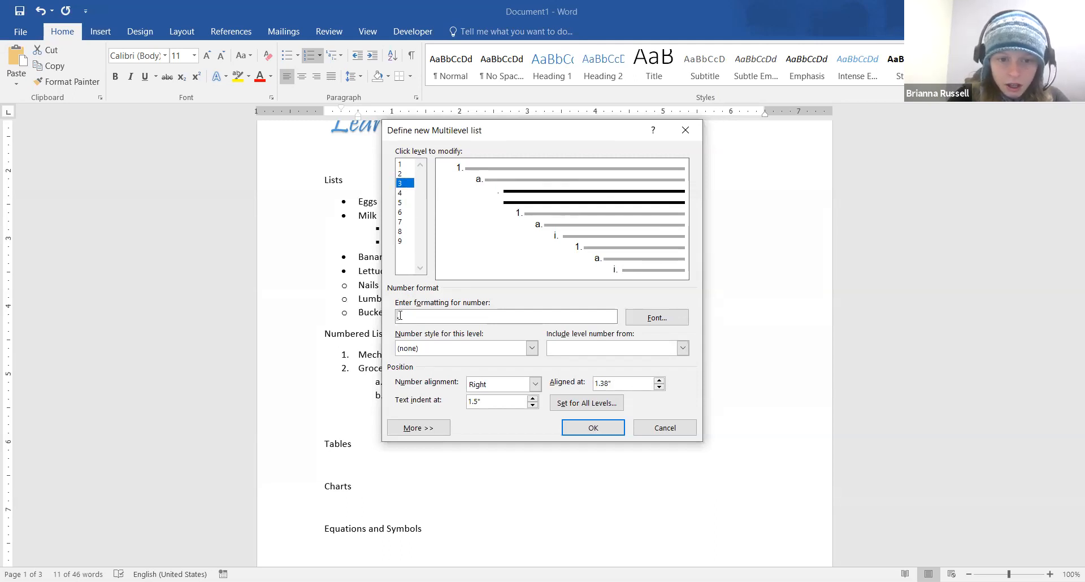
text(I)
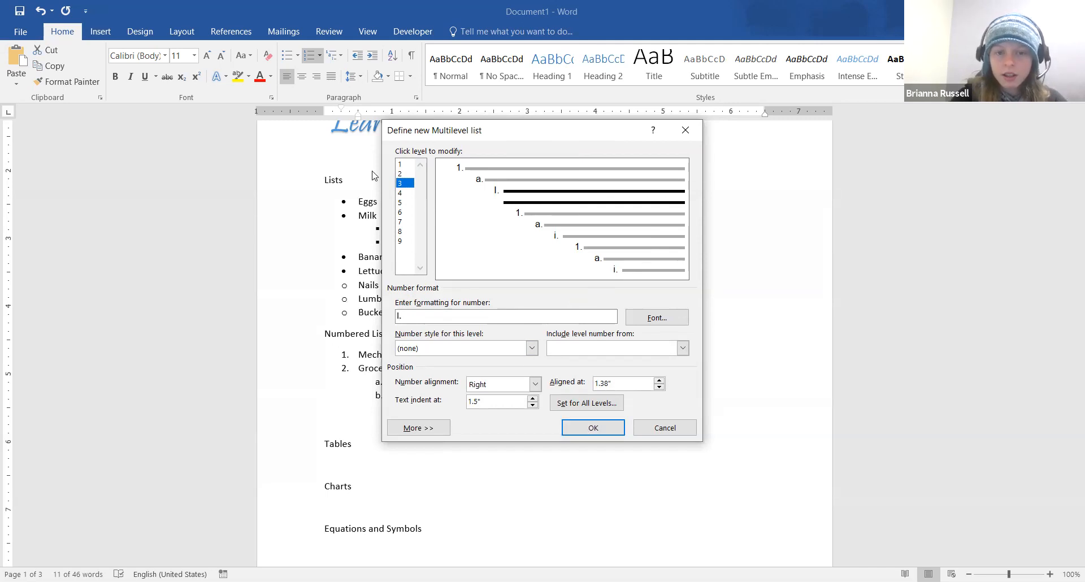
Change level 6's number format to I), then cancel the dialog without applying anything
click(405, 193)
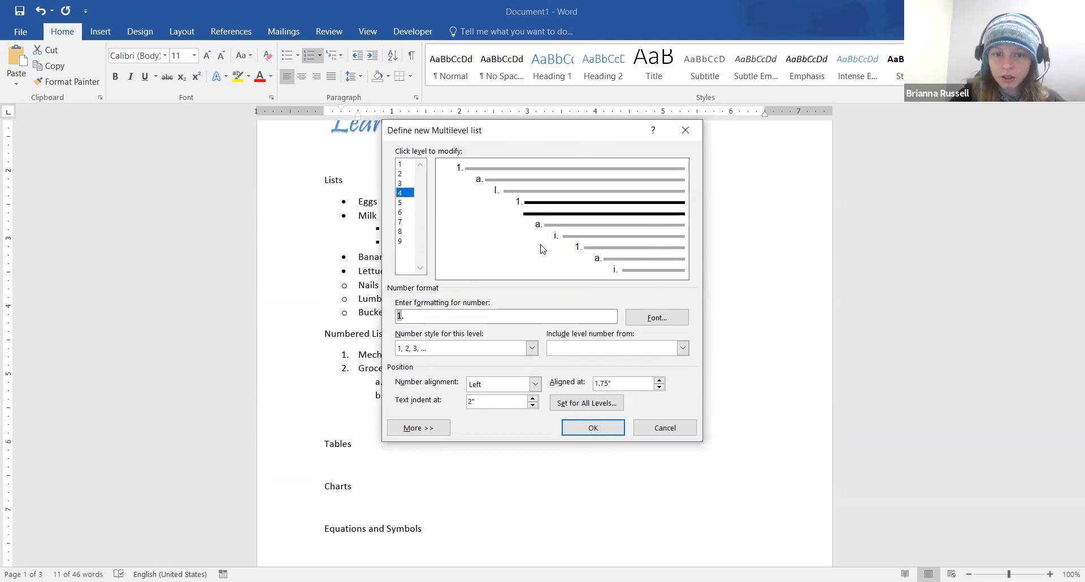
click(405, 222)
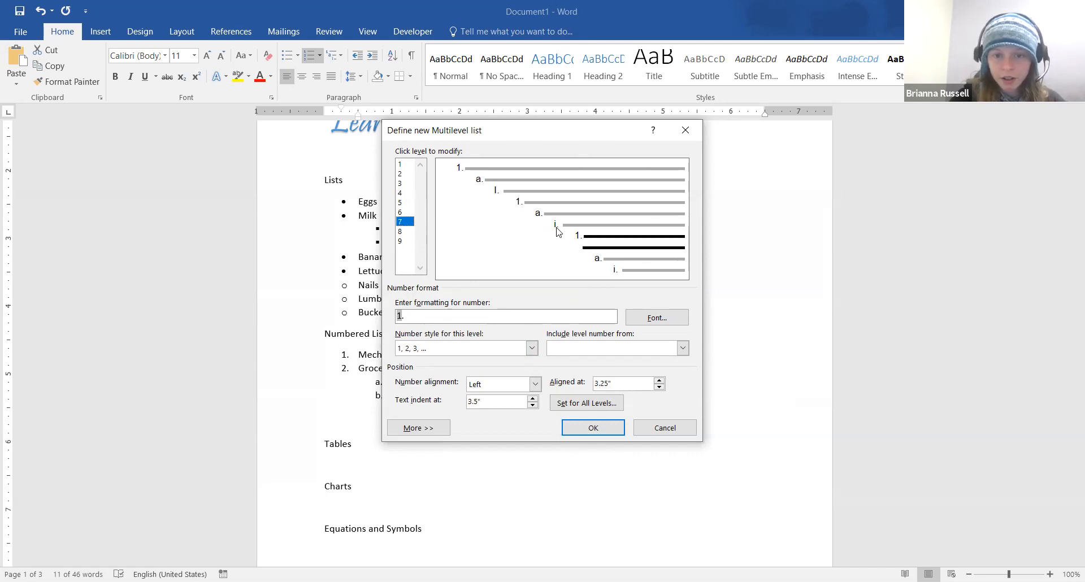
click(403, 212)
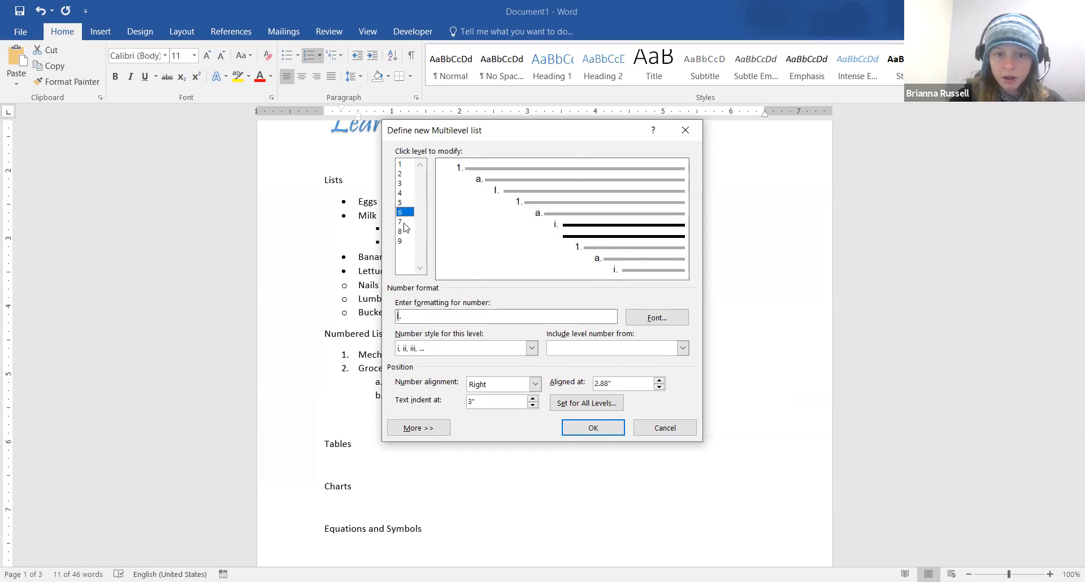
click(399, 315)
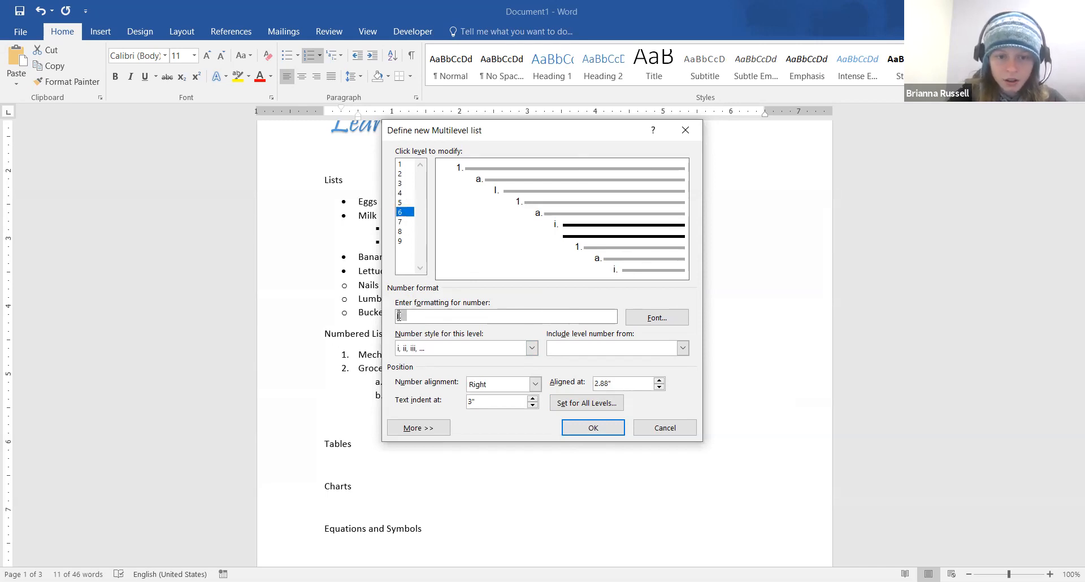
text(I)
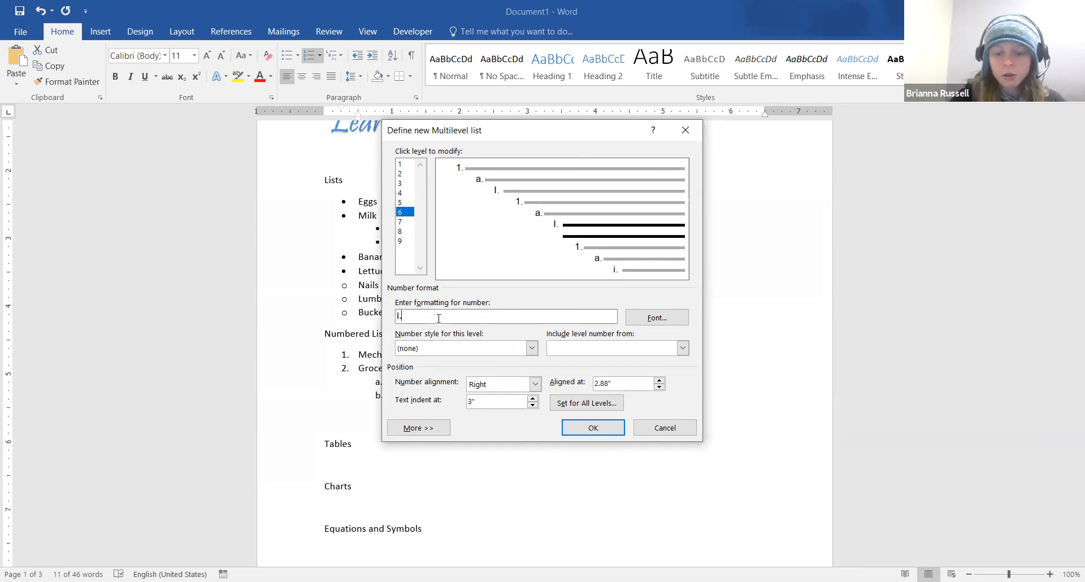
key(BackSpace)
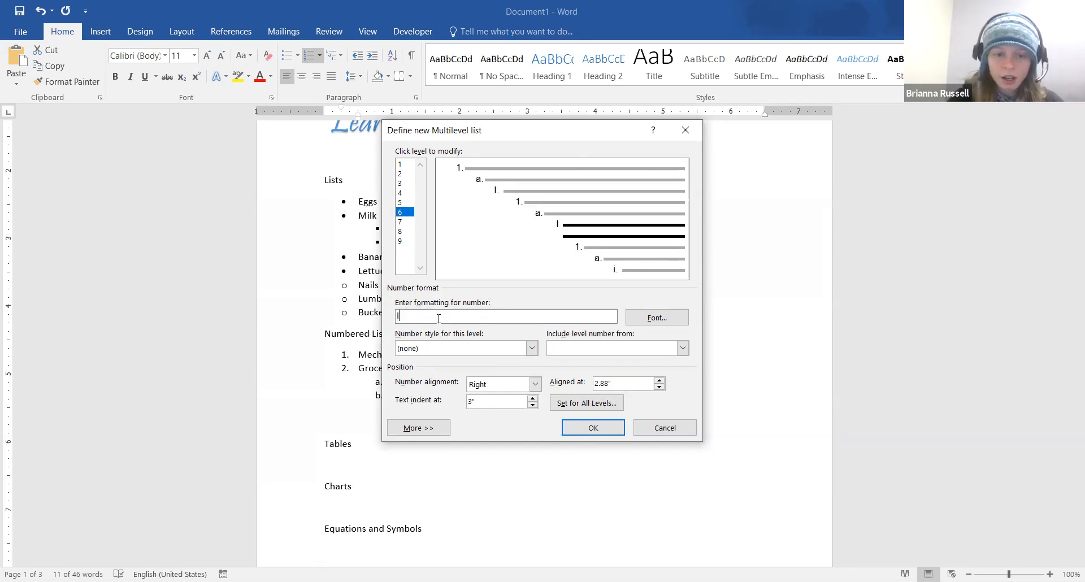
text())
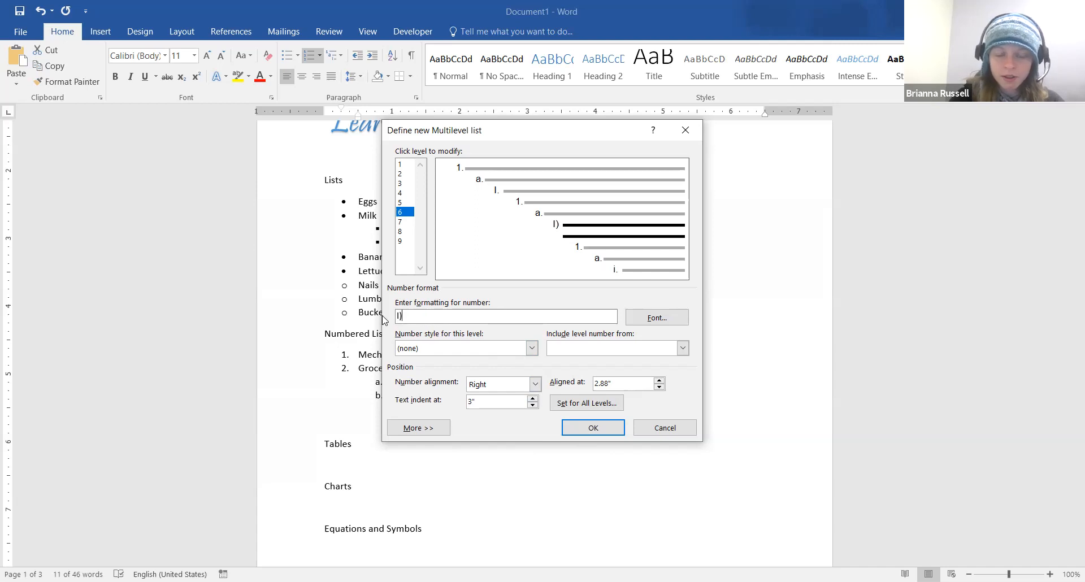
click(664, 429)
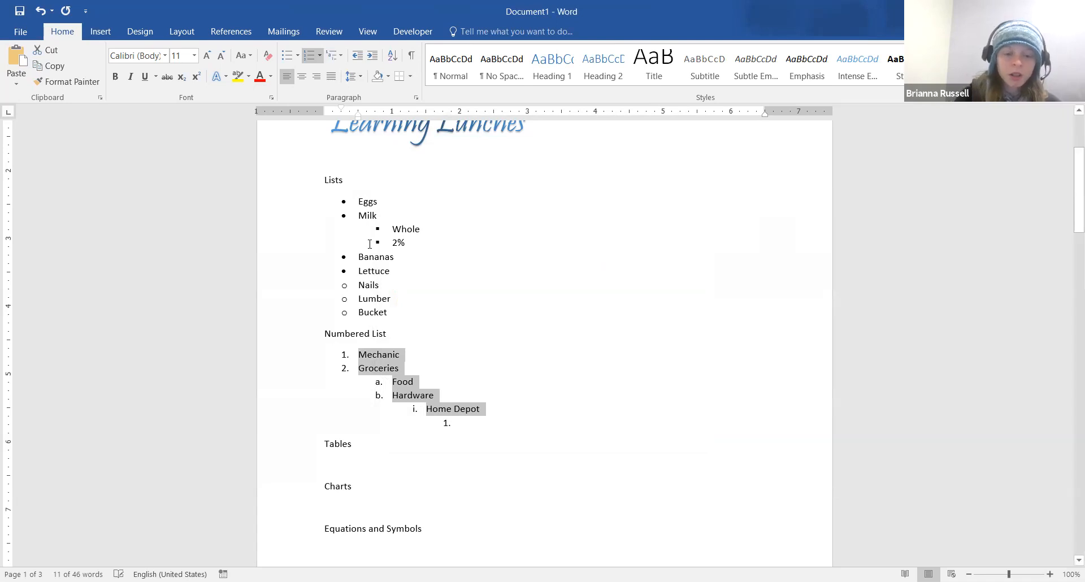
Put the cursor on the blank line below the Tables heading and bring up the Insert ribbon
scroll(370, 244, down, 1)
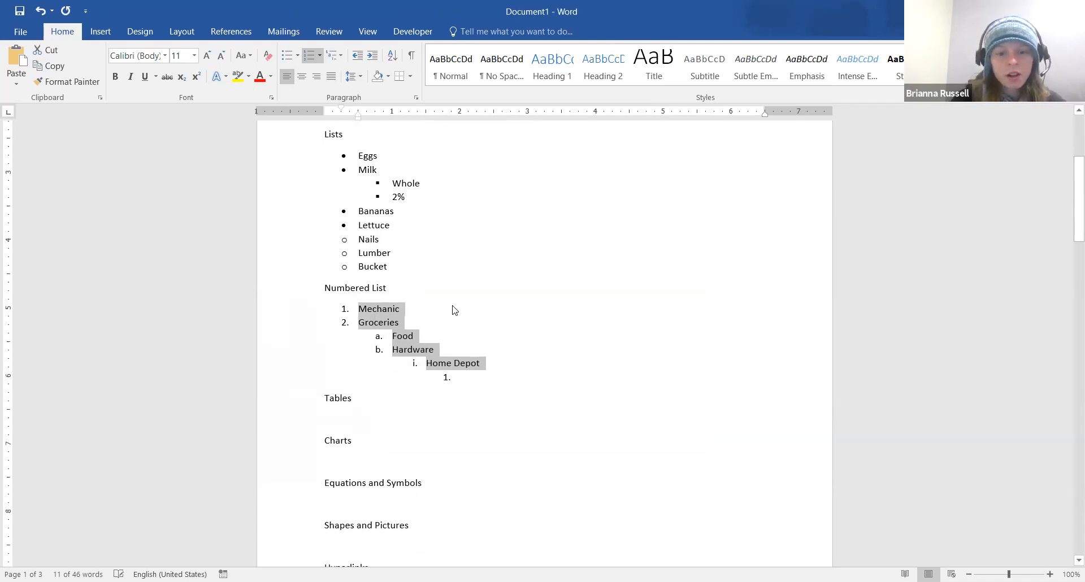
scroll(452, 308, down, 2)
click(467, 283)
click(351, 324)
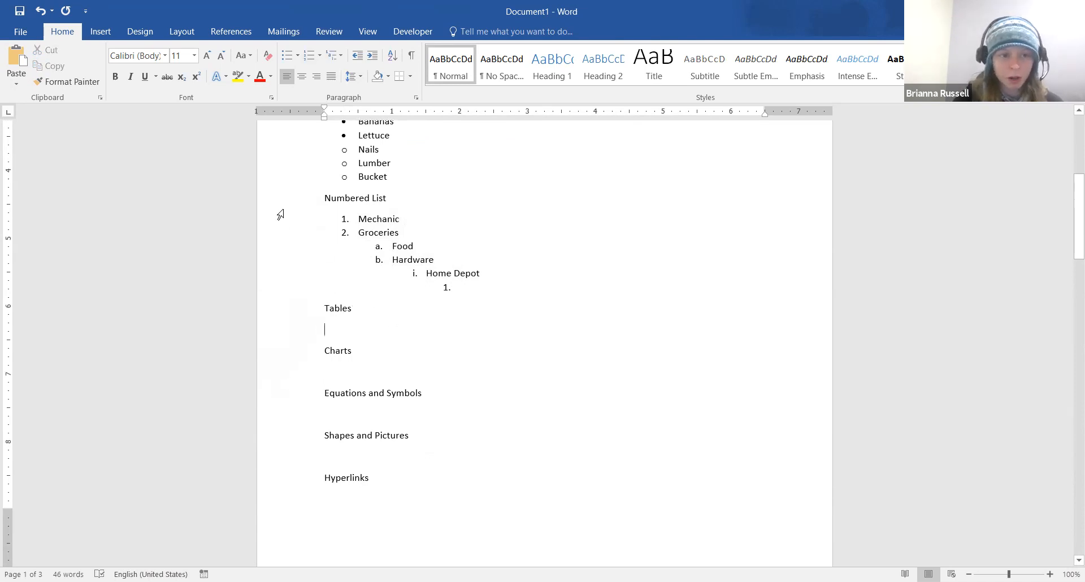
click(100, 32)
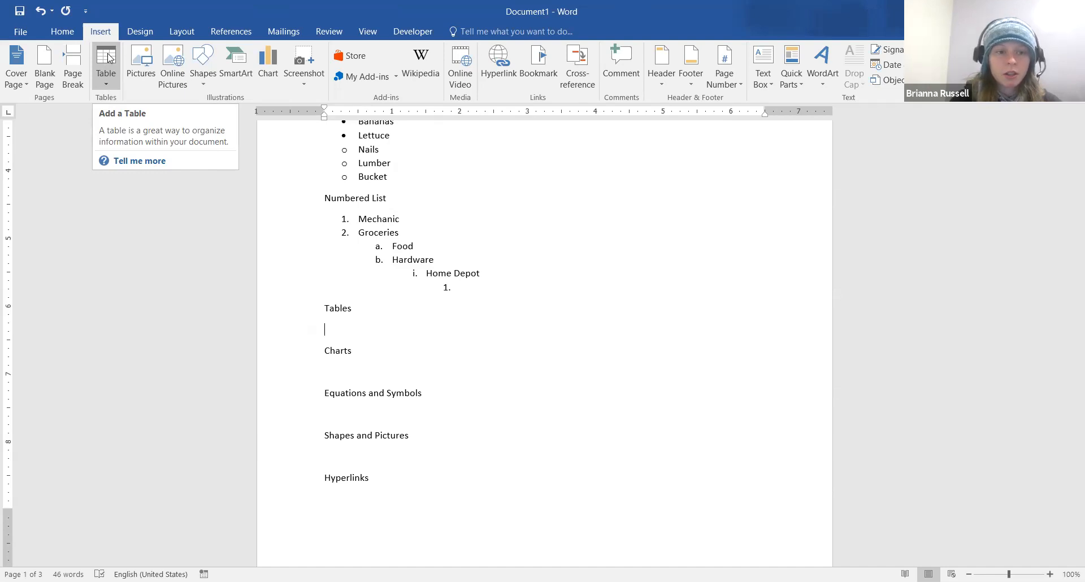
Insert an 8-column by 6-row table from the Table grid
click(110, 59)
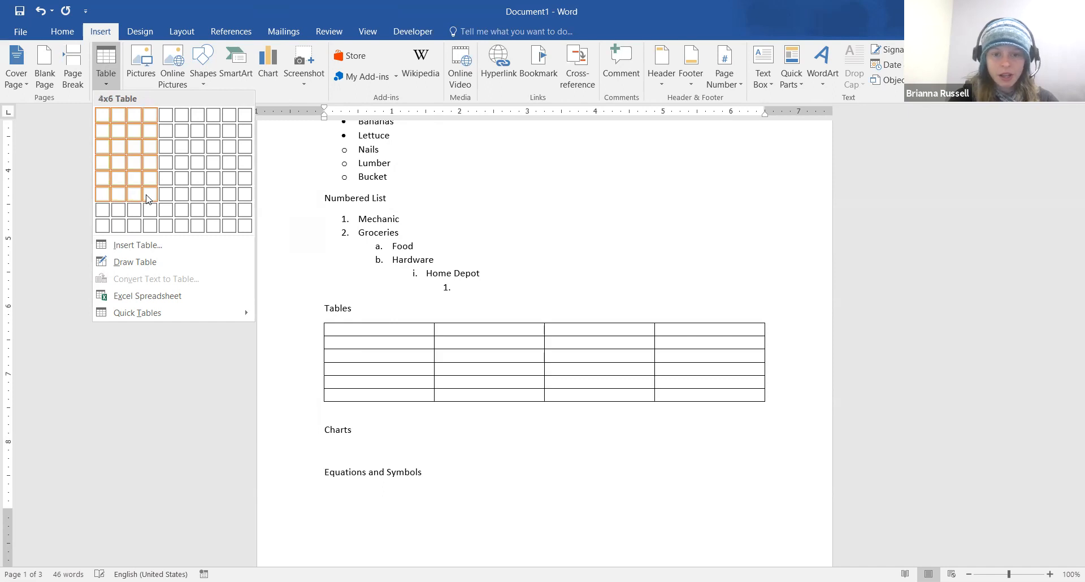
click(217, 198)
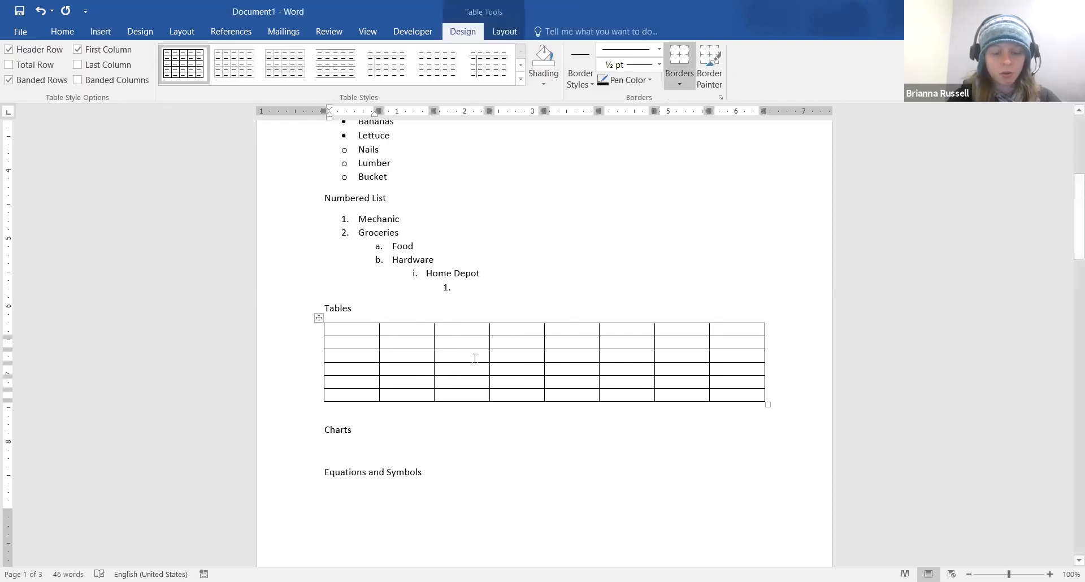
Type Sunday, Monday, Tuesday and Wednesday into header cells two through five
click(420, 330)
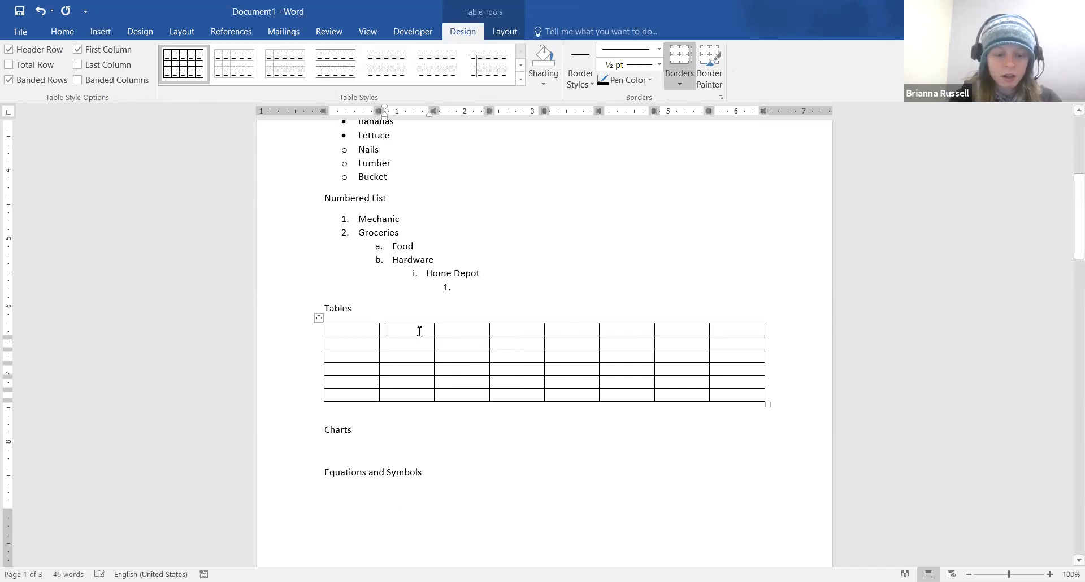
text(Sunday)
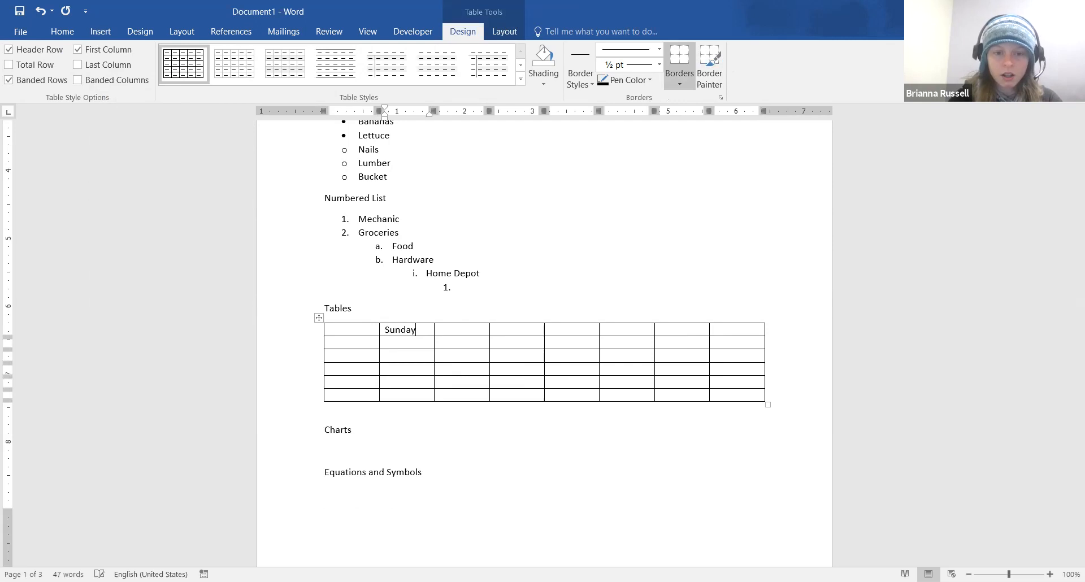
click(461, 330)
text(Mo)
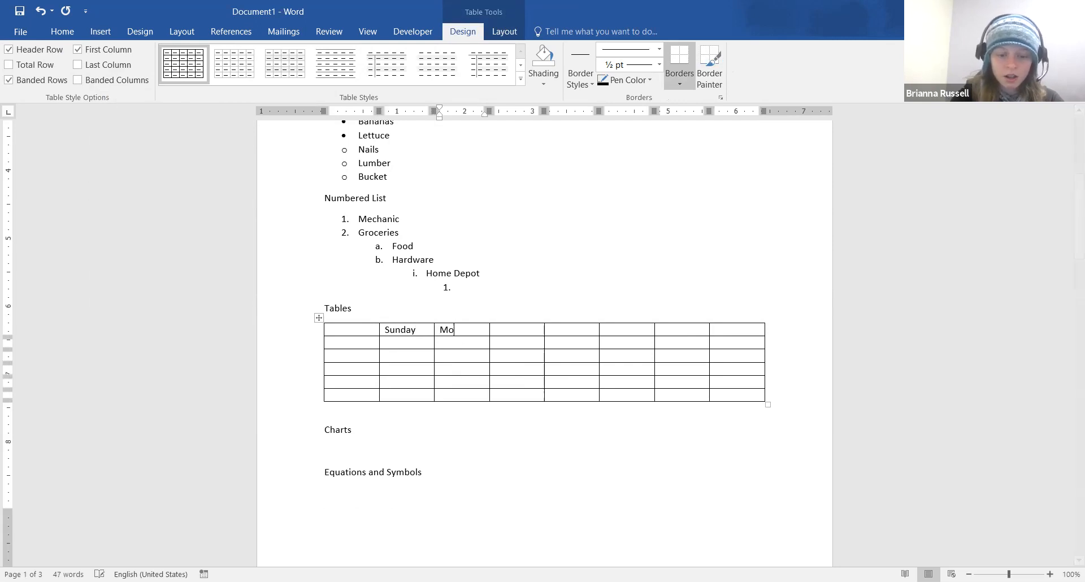
text(nday)
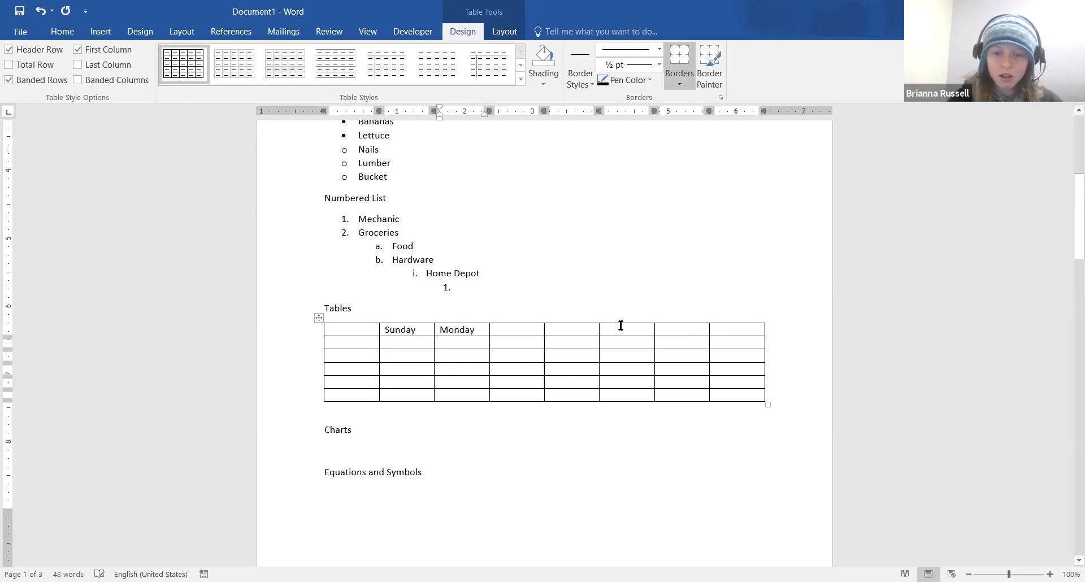
click(526, 330)
text(Tues)
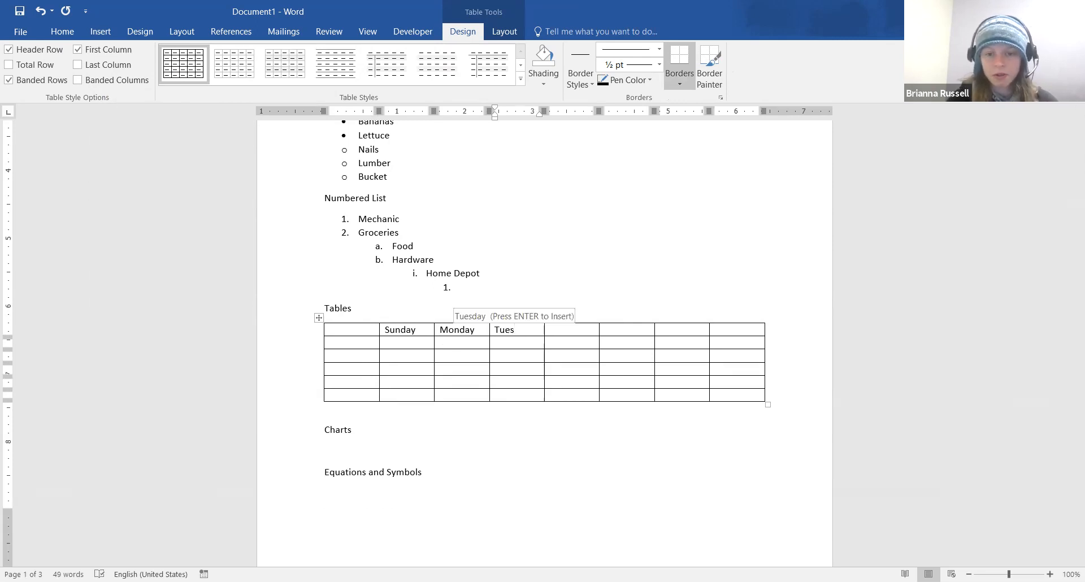
key(Return)
click(576, 331)
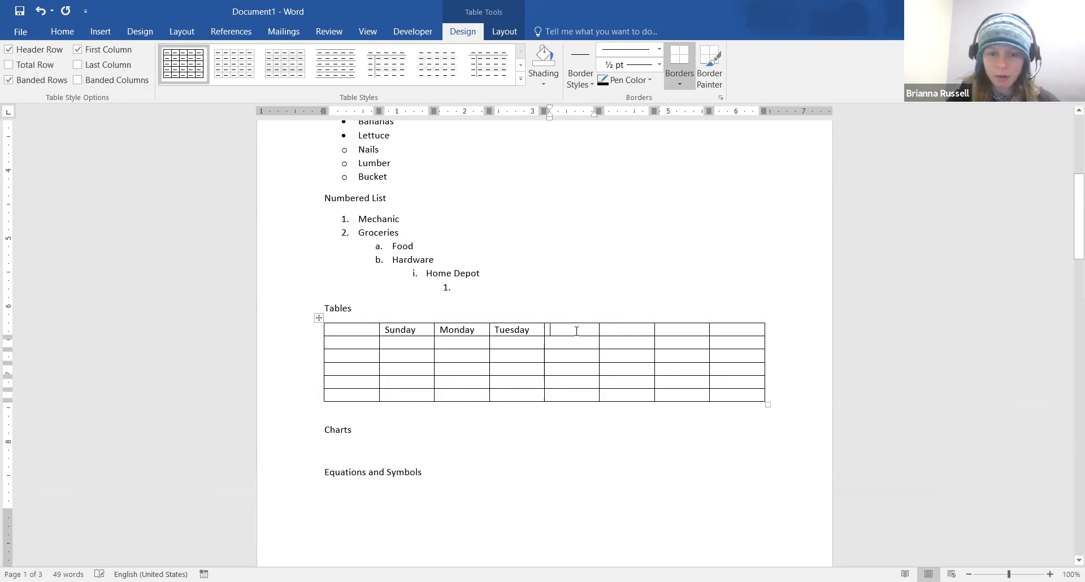
text(Wednesday)
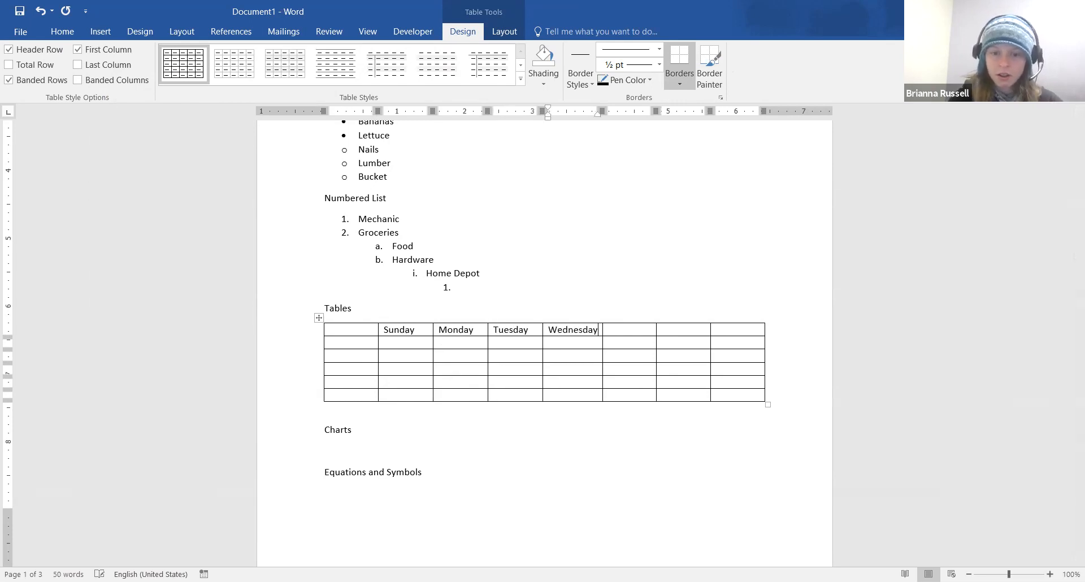
Fill the remaining header cells with Thursday, Friday and Saturday
click(612, 330)
text(Thur)
key(Return)
click(678, 332)
text(Fr)
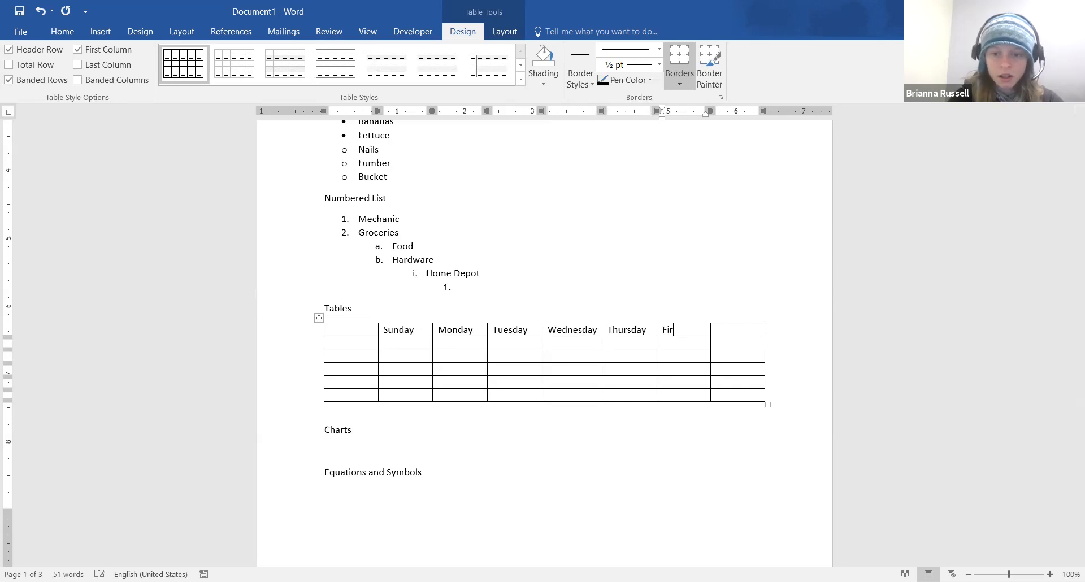
text(iday)
click(744, 331)
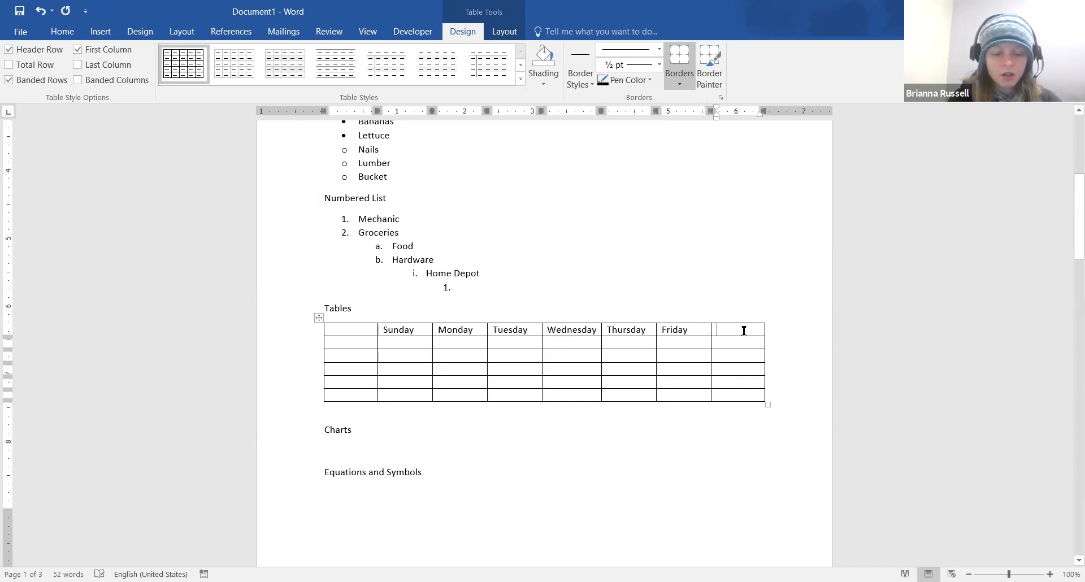
text(Sat)
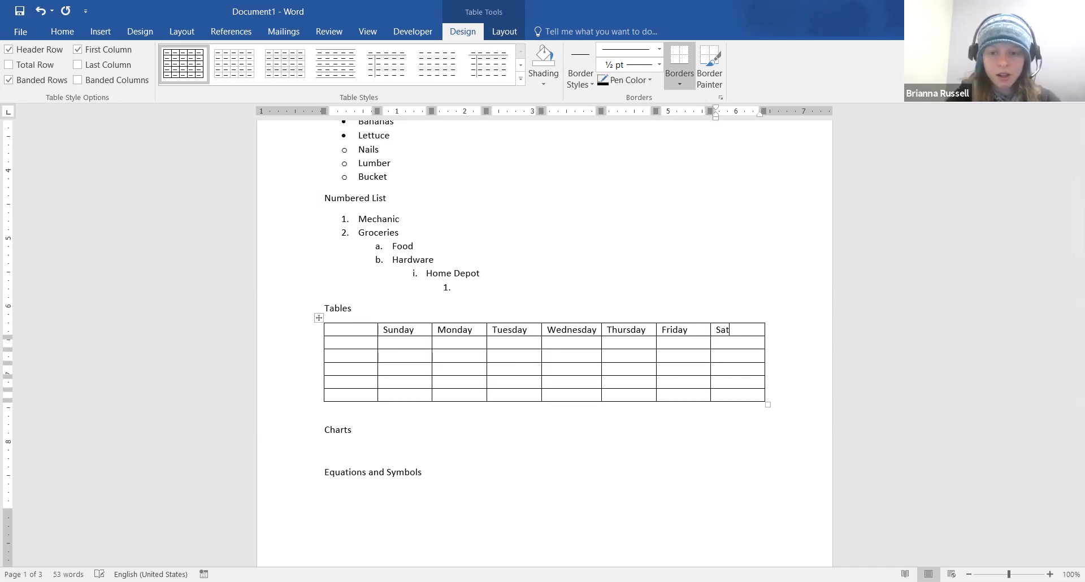
text(urday)
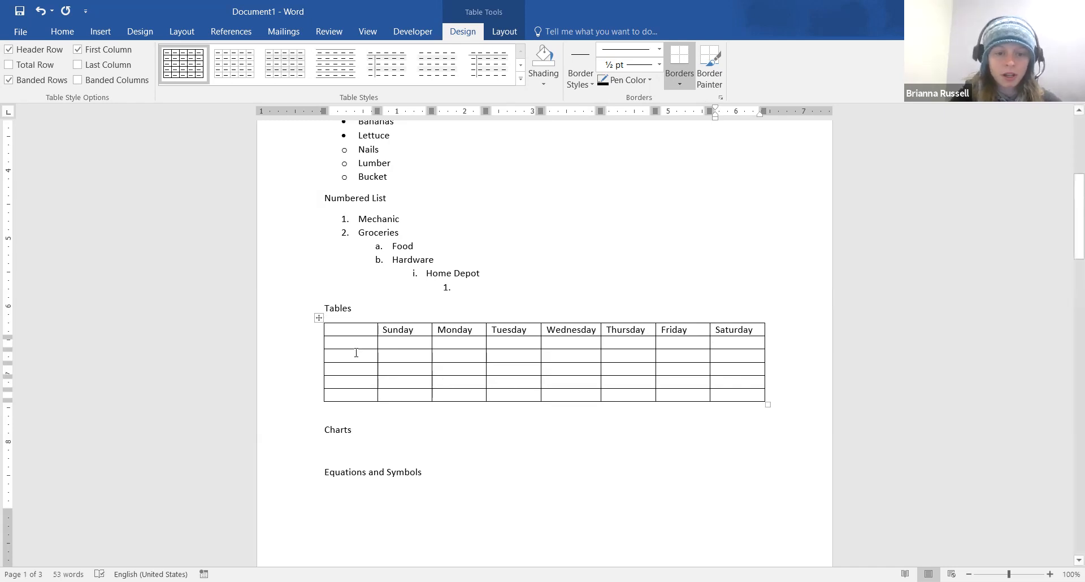
click(358, 343)
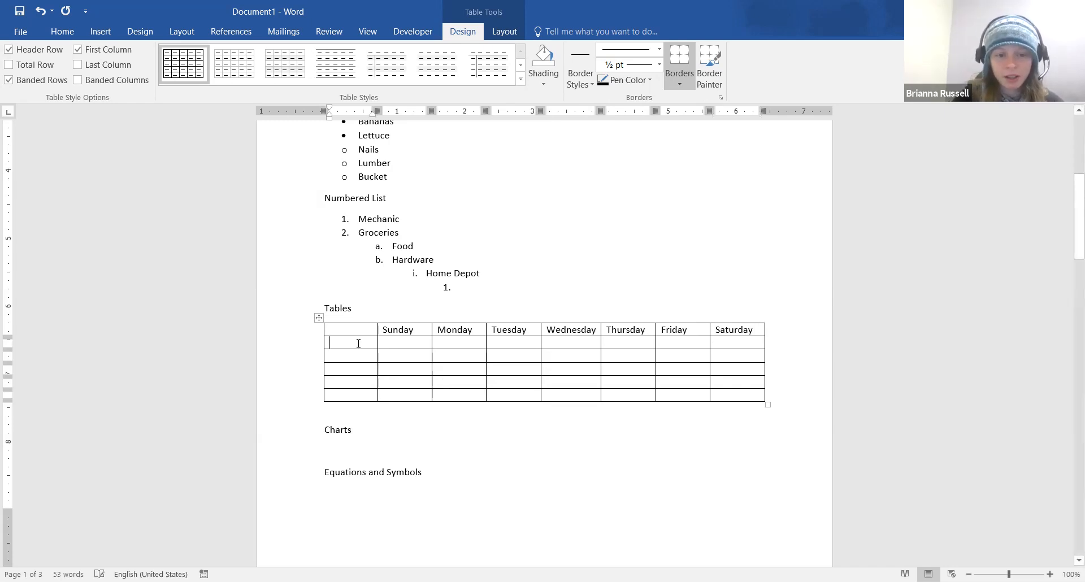
Head the first column 'Subject' and enter Math and English below it
click(360, 332)
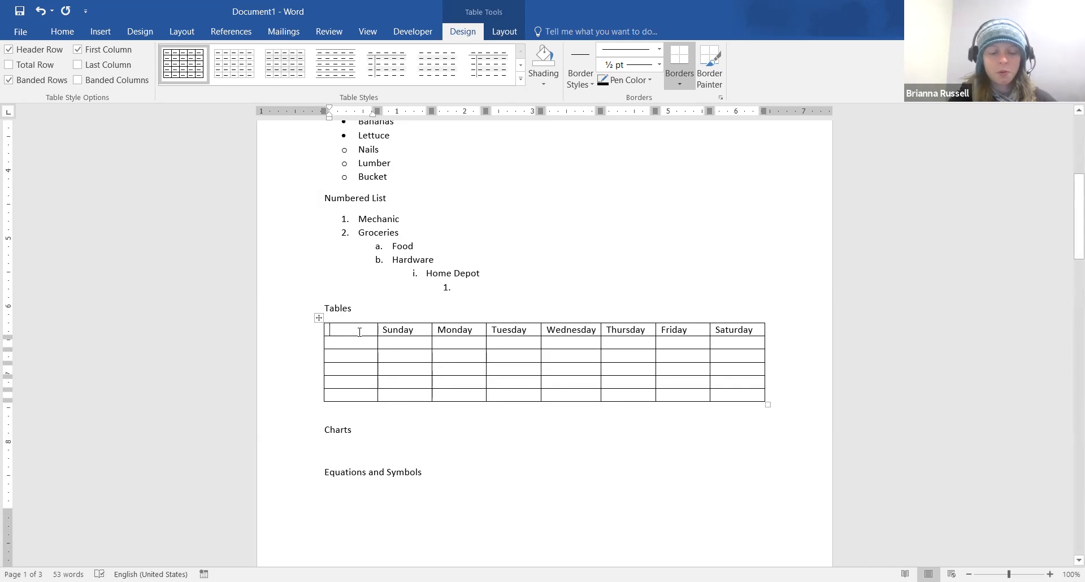
text(Subject)
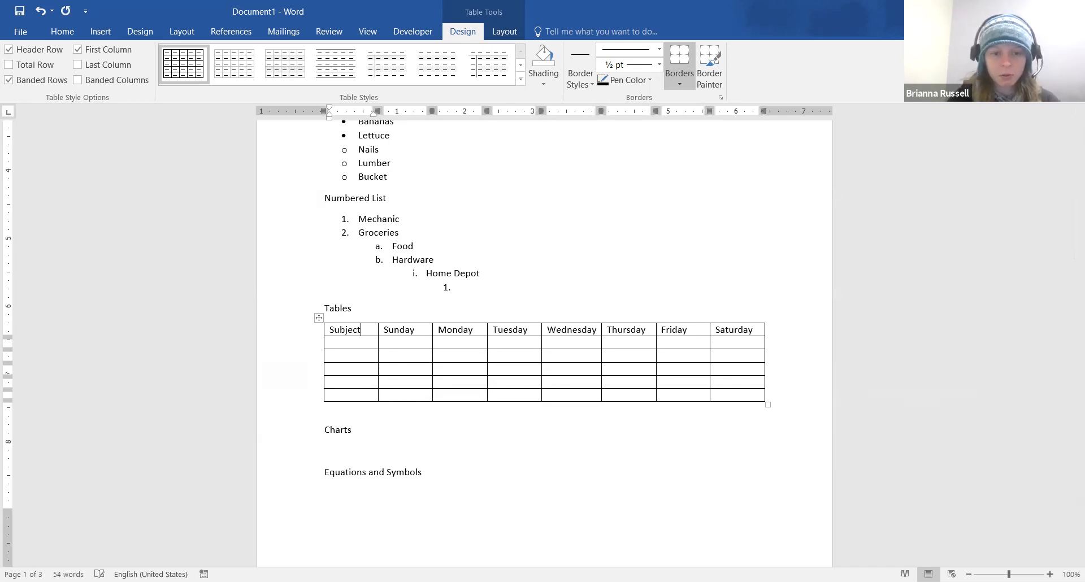
click(364, 343)
text(Math)
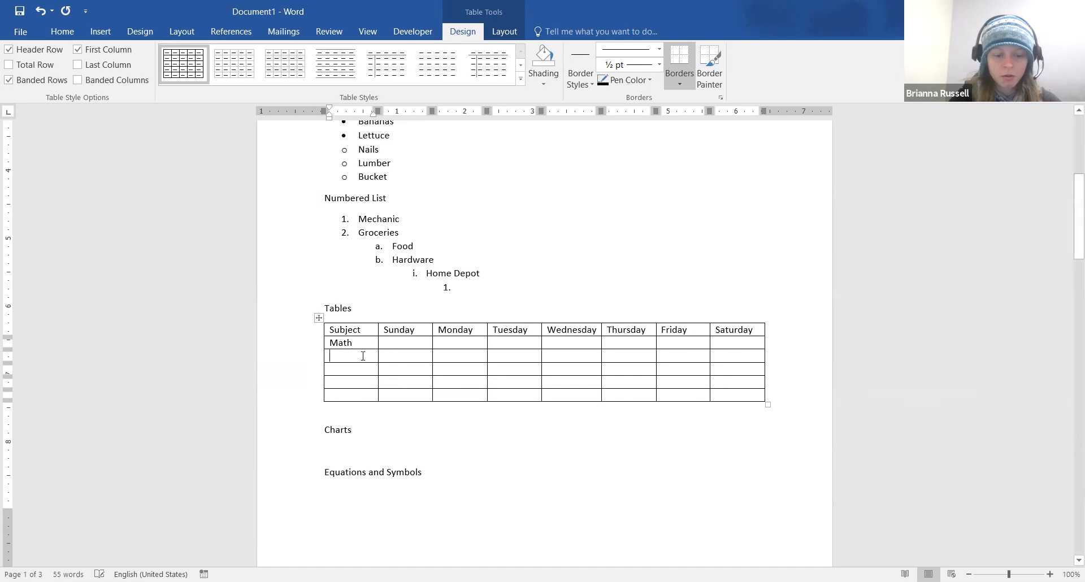
key(Down)
text(English)
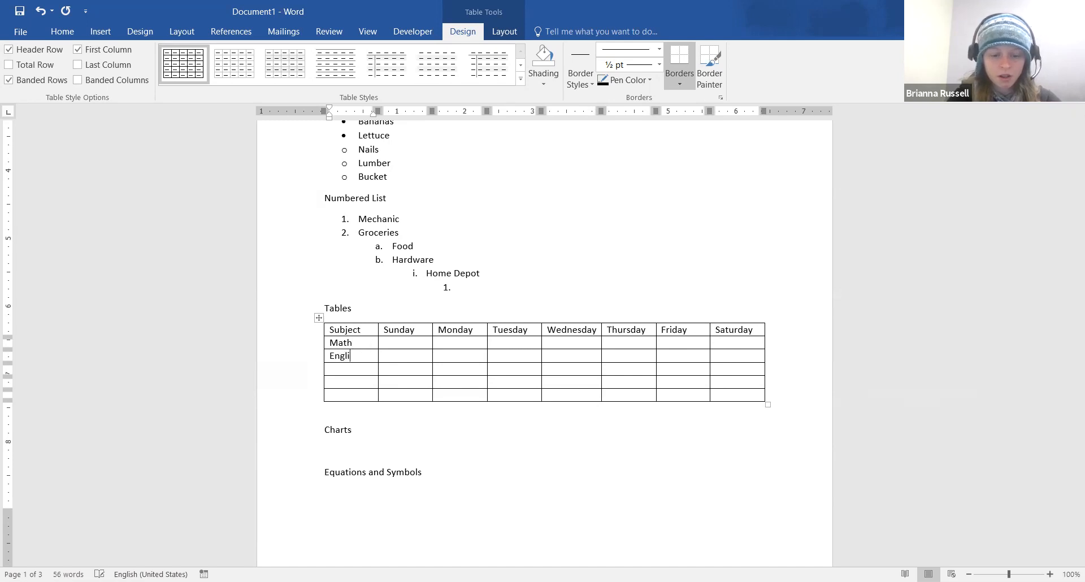
Enter History, Chemistry and Physics in the remaining first-column cells
key(Return)
key(BackSpace)
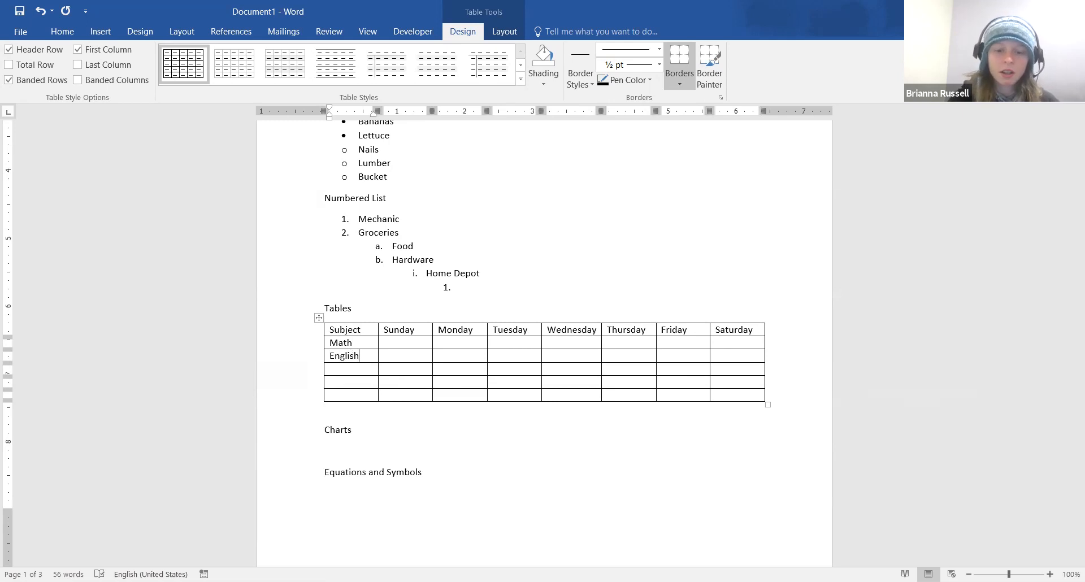
key(Return)
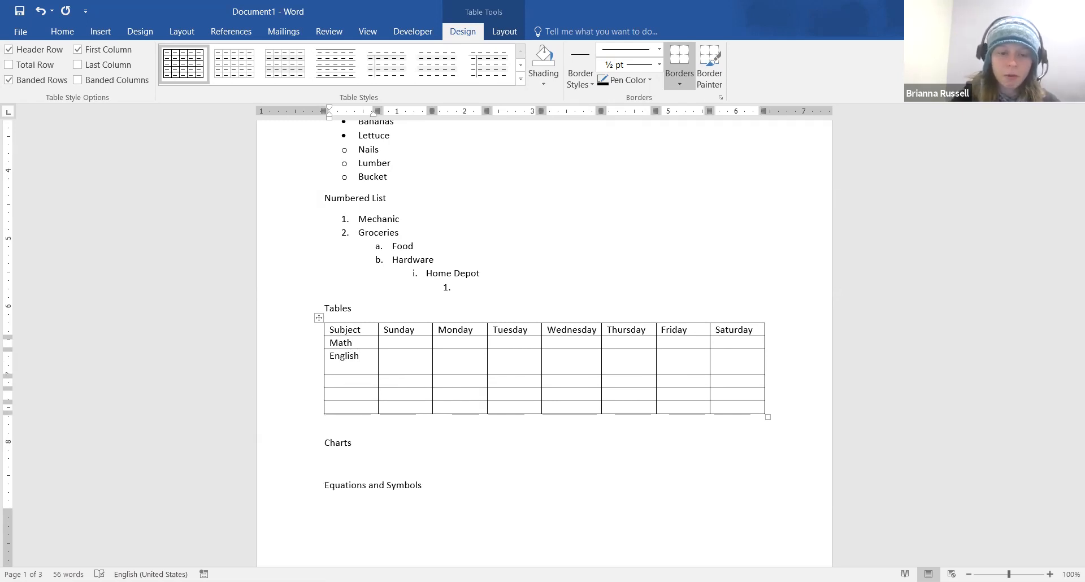
key(BackSpace)
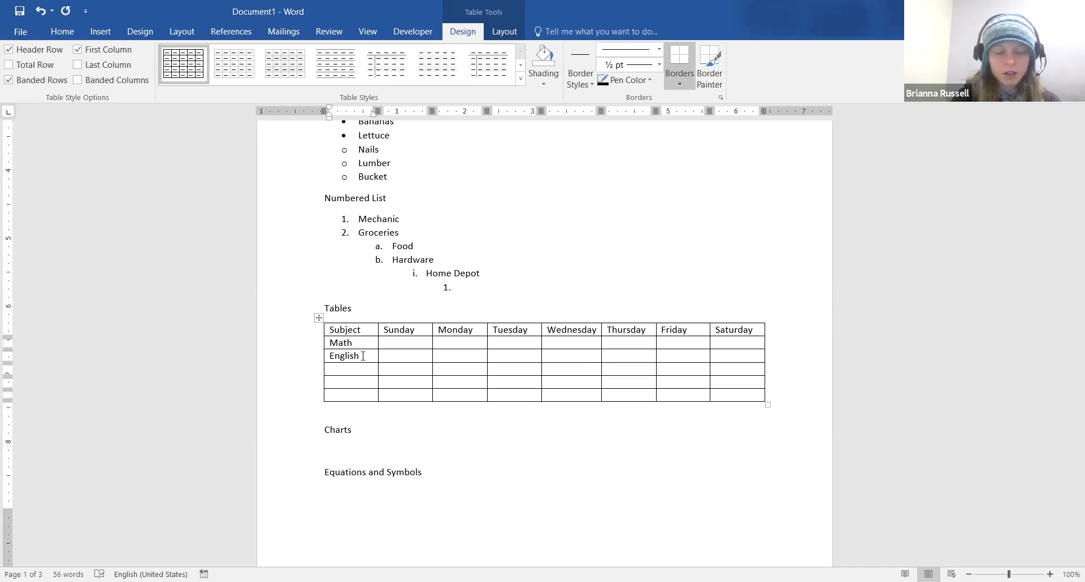
text(History)
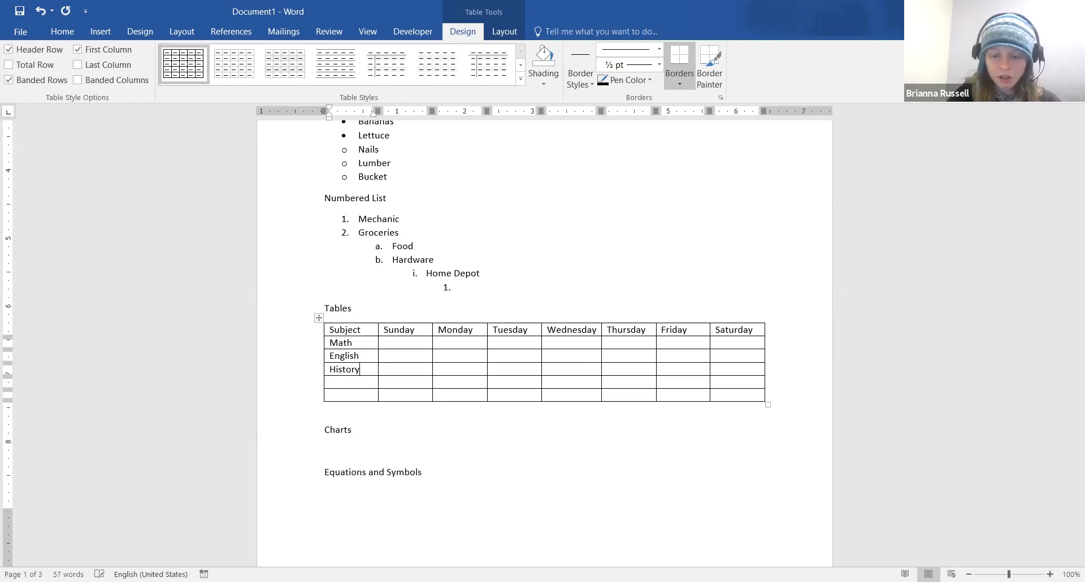
key(Down)
text(Chem)
text(try)
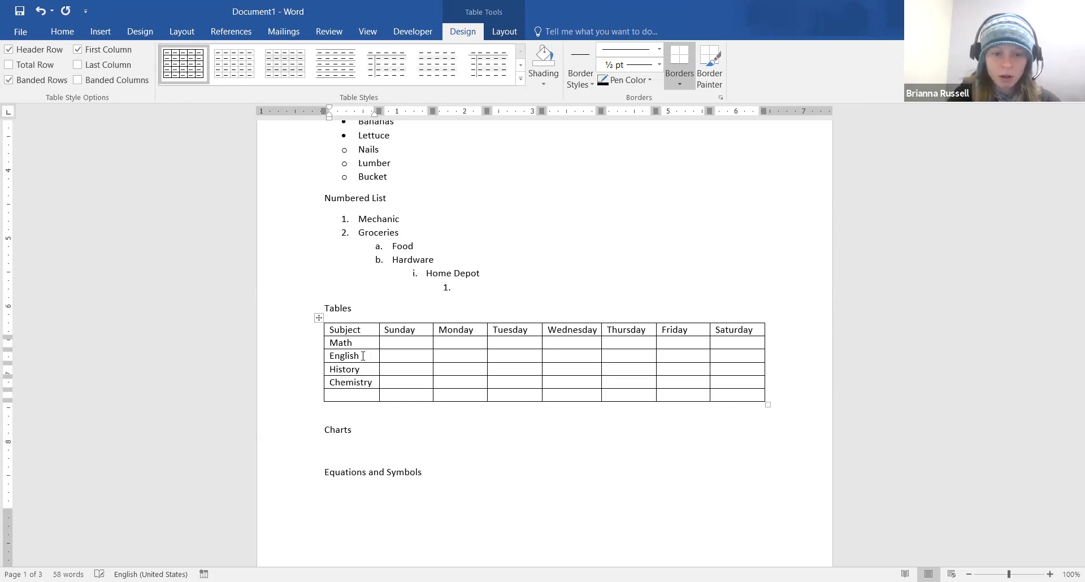
text(Phys)
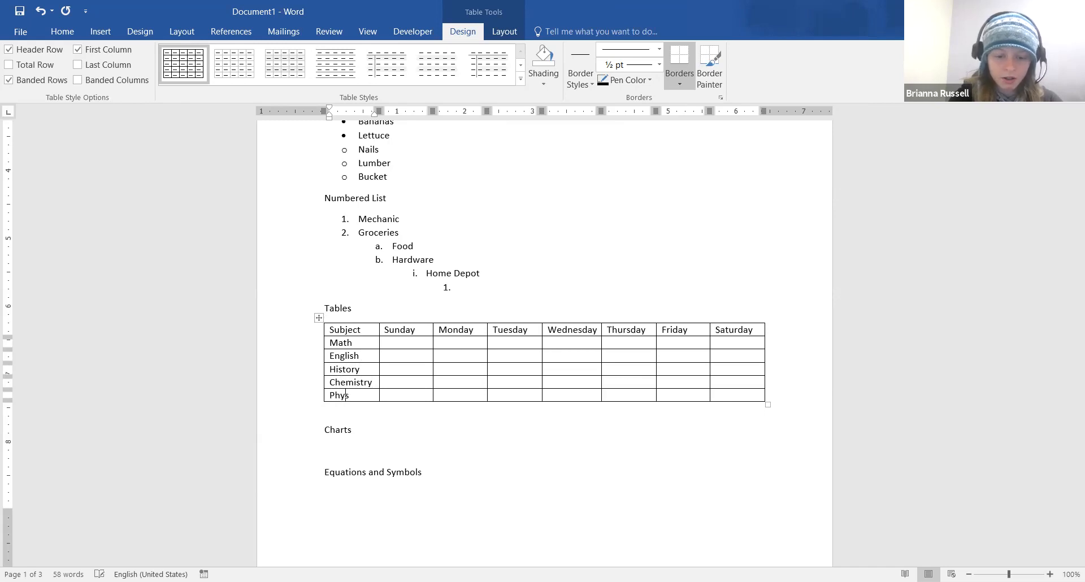
text(ics)
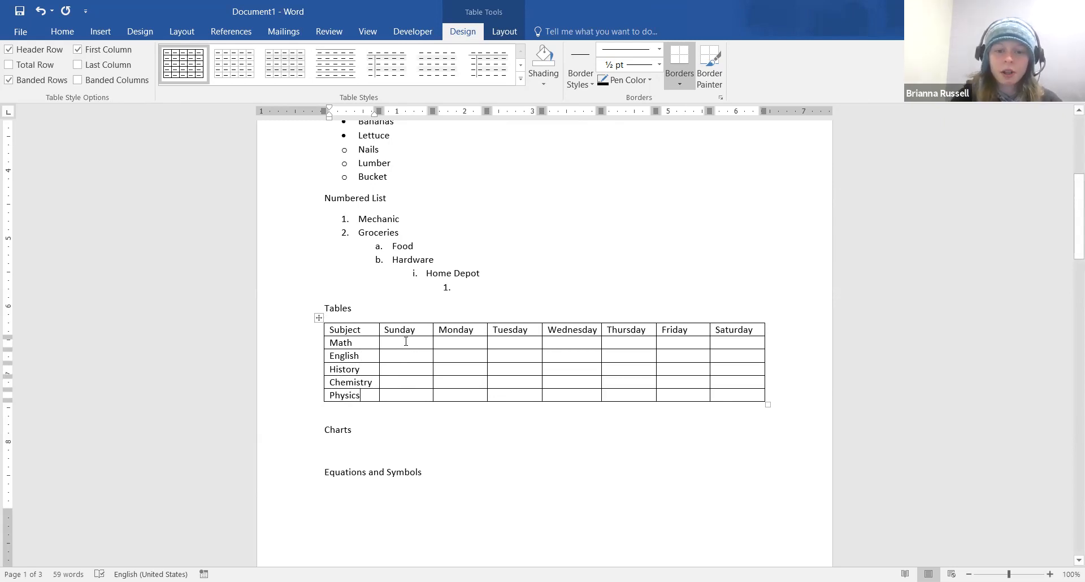
Mark X under Monday for Math, History and Chemistry, and under Tuesday for English and History
click(439, 342)
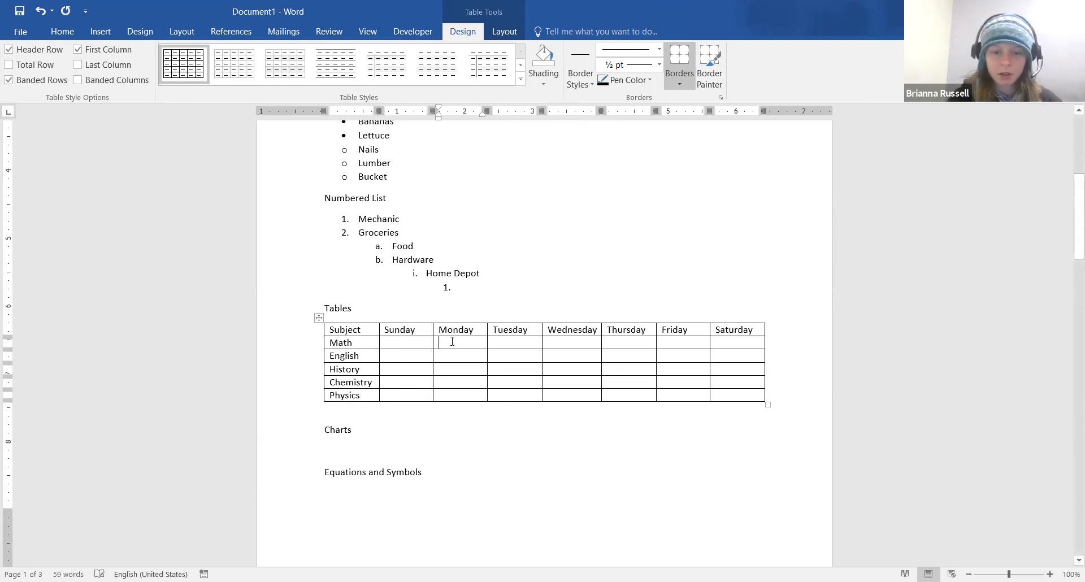
text(X)
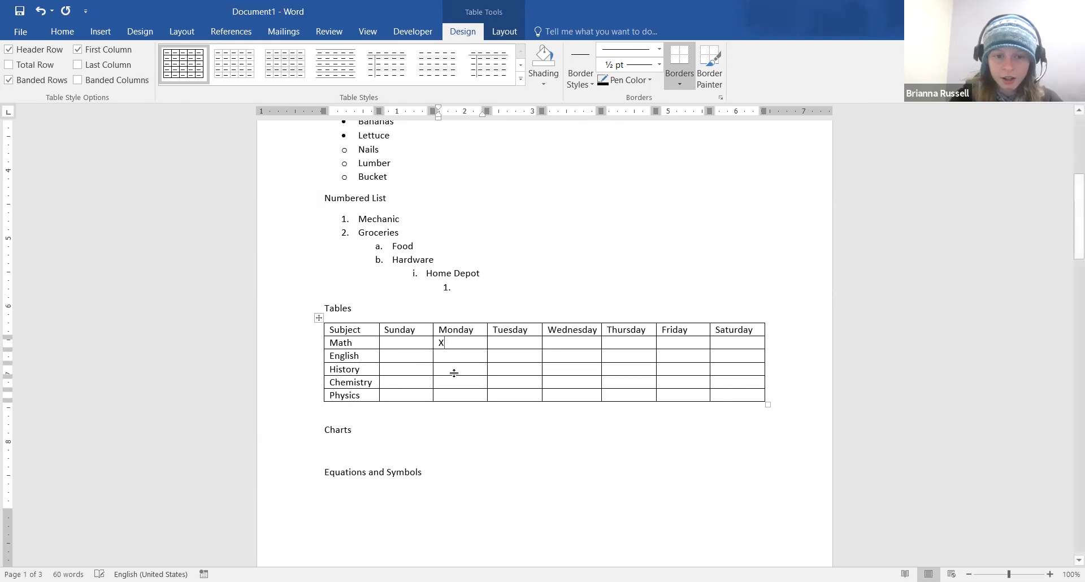
click(455, 367)
text(X)
key(Down)
text(X)
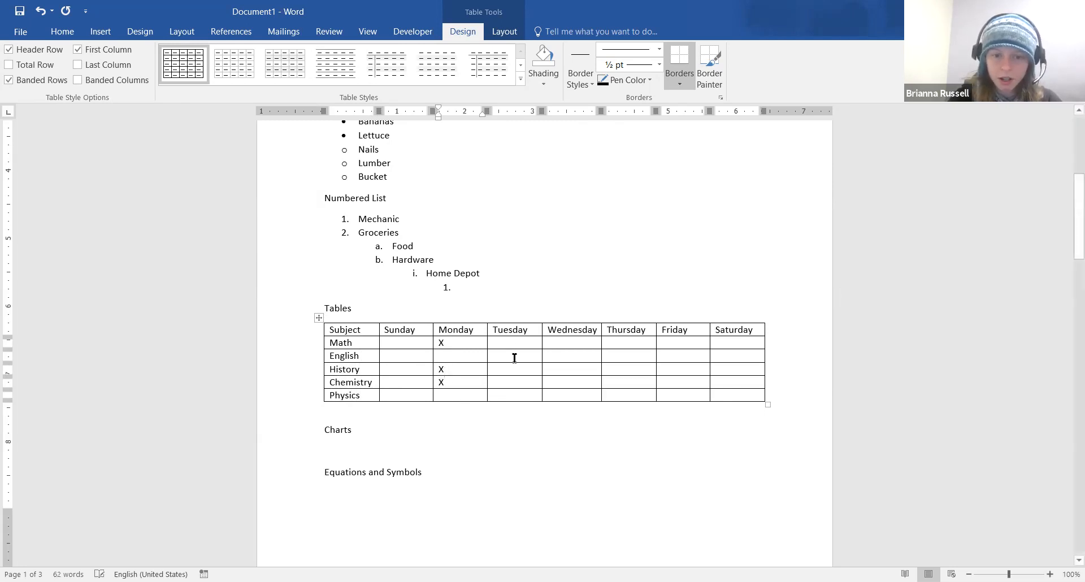
click(515, 358)
text(X)
click(516, 368)
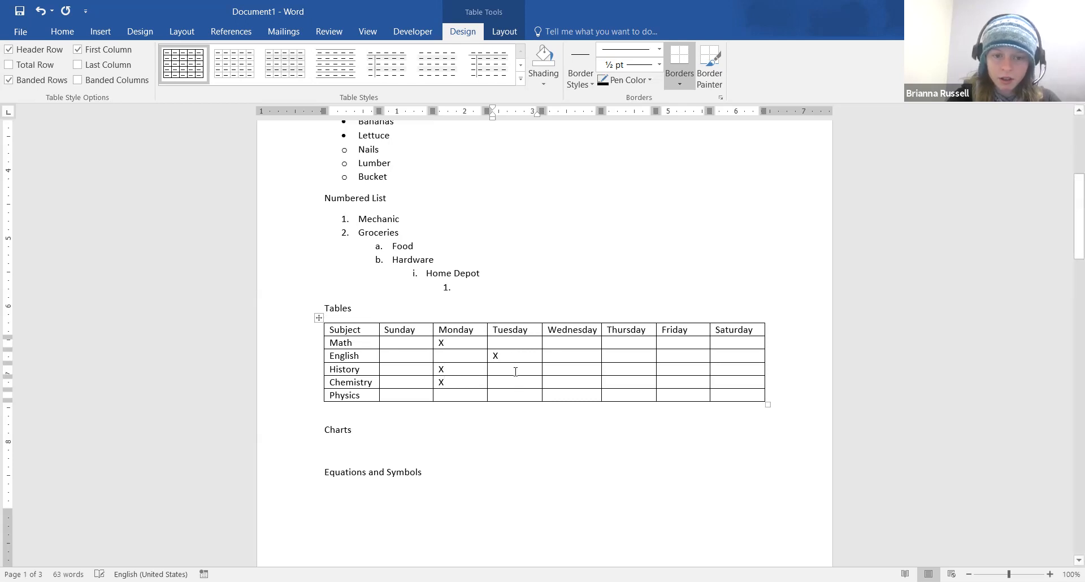
text(XX)
Mark X under Wednesday for Math and Physics, Thursday for English and History, Friday for Math and Chemistry
click(576, 342)
text(X)
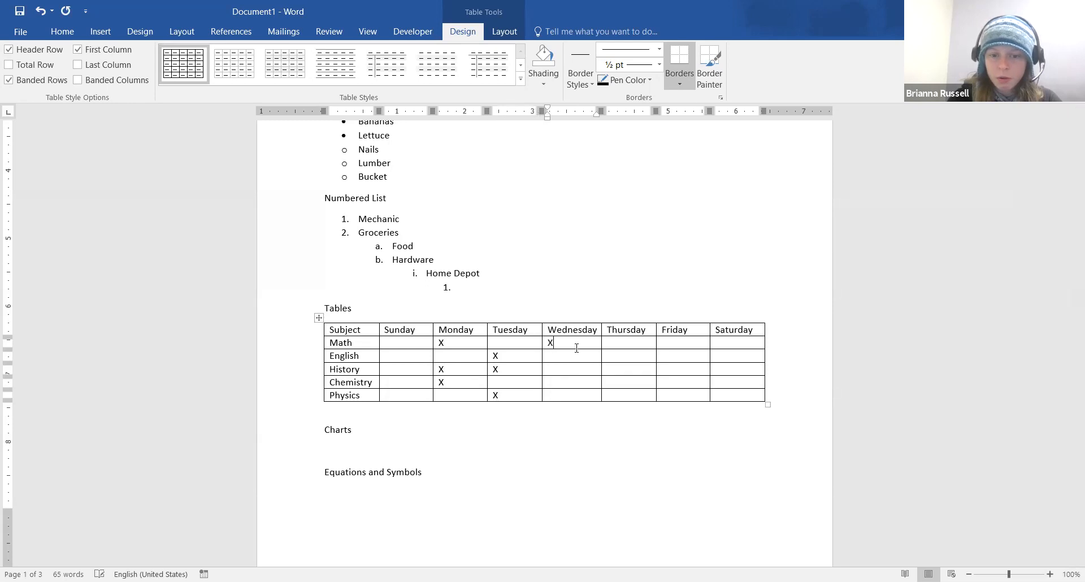
text(X)
click(575, 395)
text(X)
click(650, 353)
text(X)
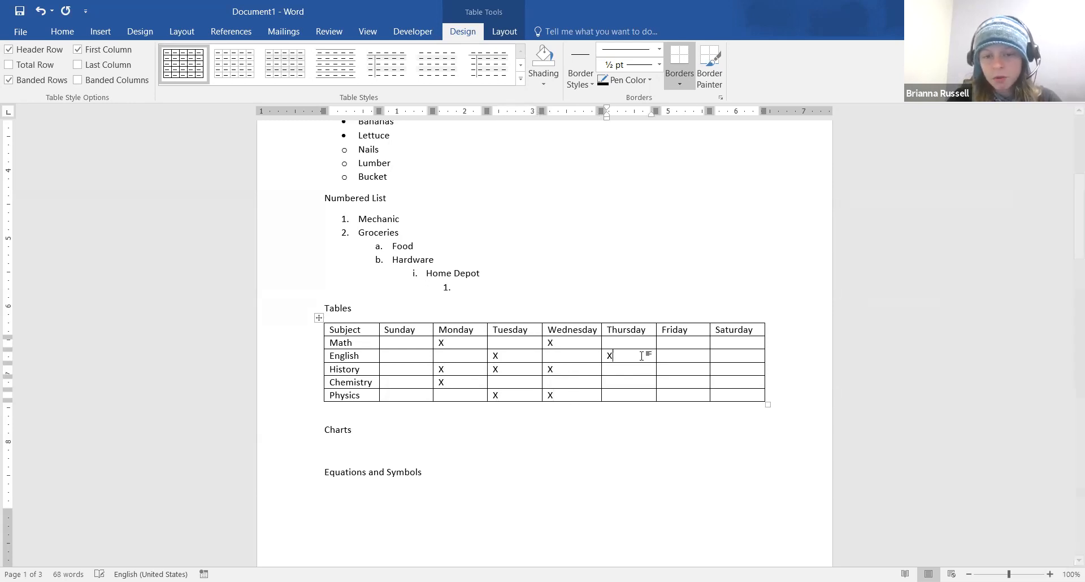
click(626, 370)
text(X)
click(692, 339)
text(X)
click(683, 383)
text(X)
click(682, 392)
text(X)
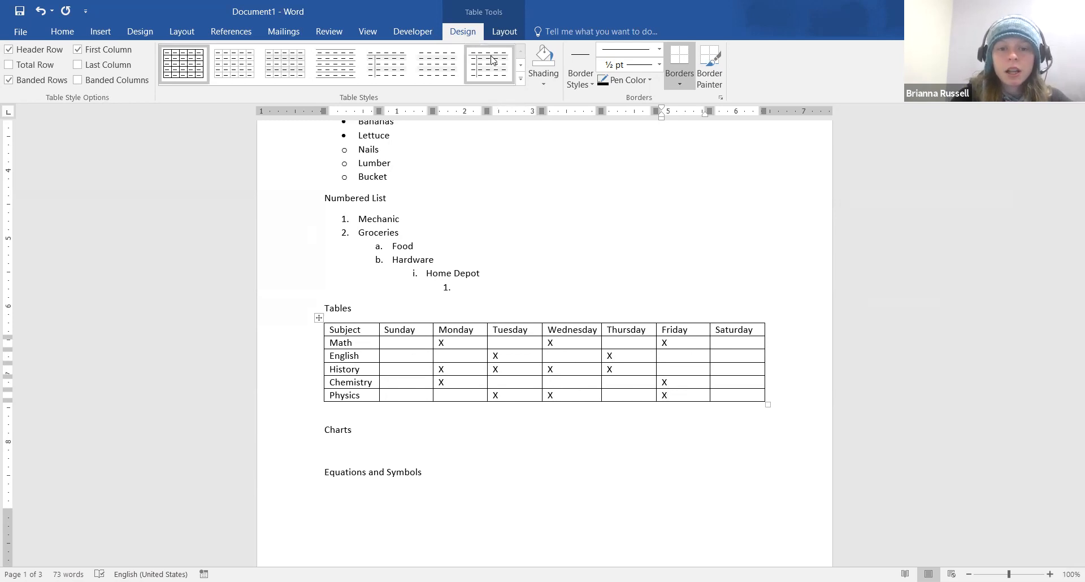
Apply the Grid Table 5 Dark – Accent 6 green style and uncheck Header Row
click(521, 80)
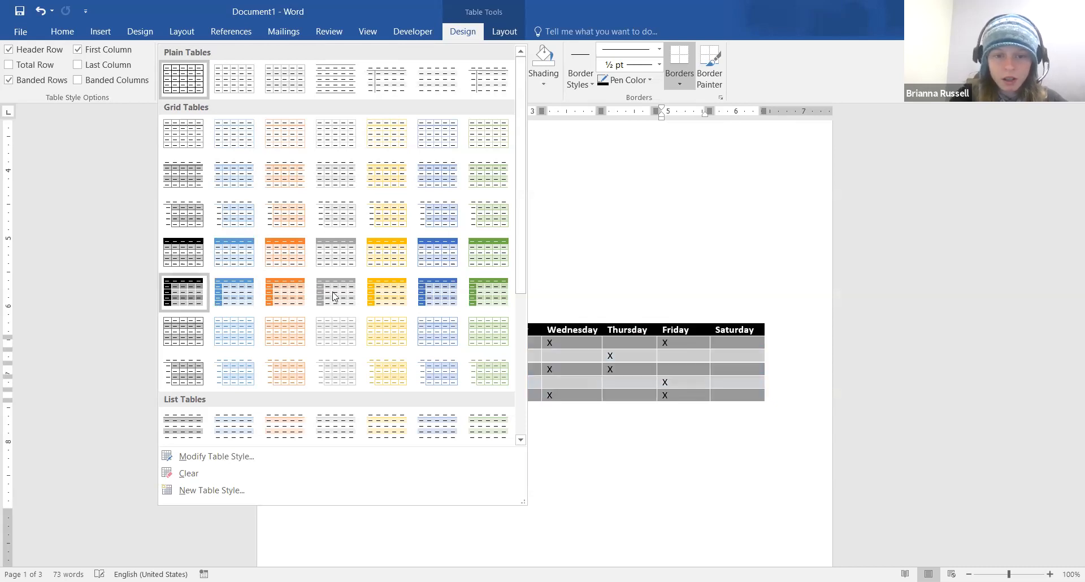
click(487, 303)
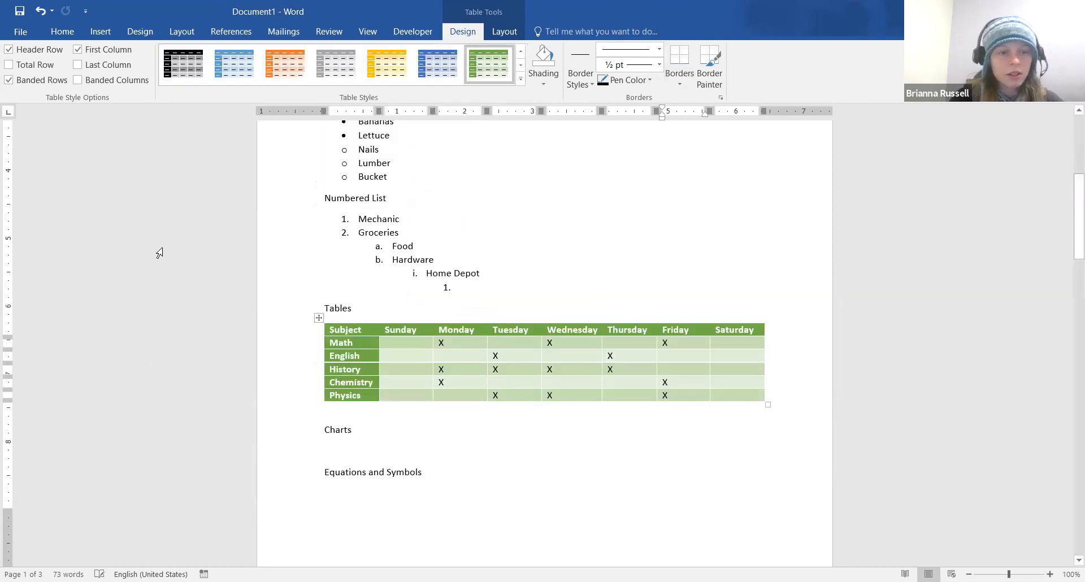
click(46, 57)
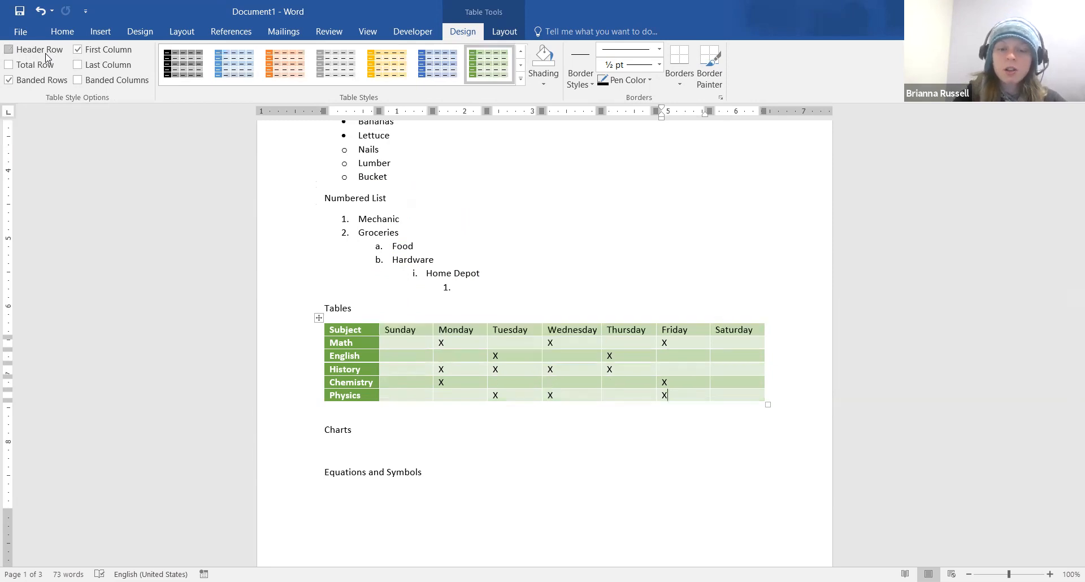
Re-enable Header Row, turn off banded rows and columns, and leave Total Row and Last Column unchecked
click(46, 57)
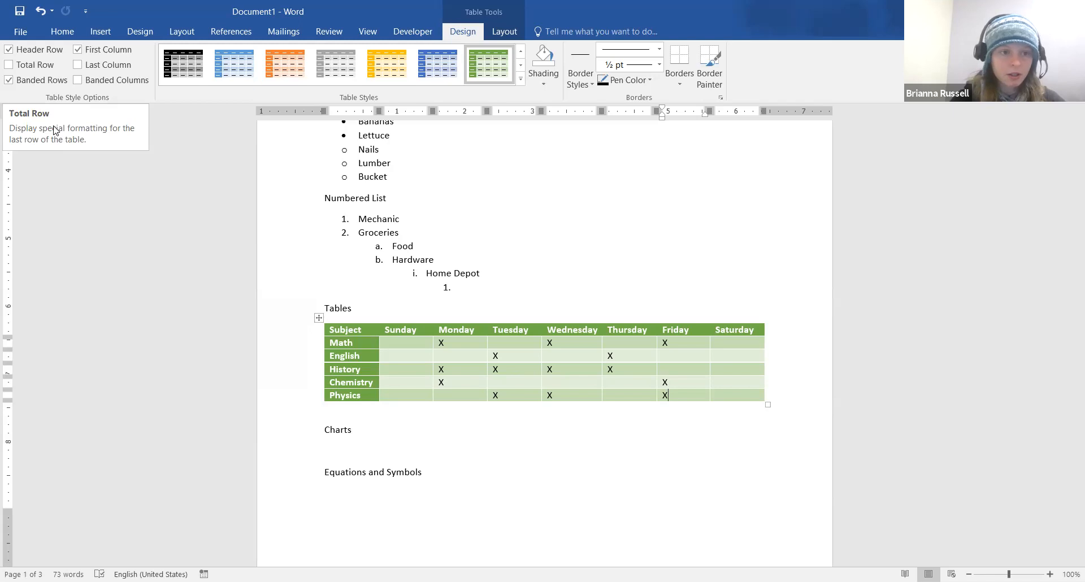
click(31, 66)
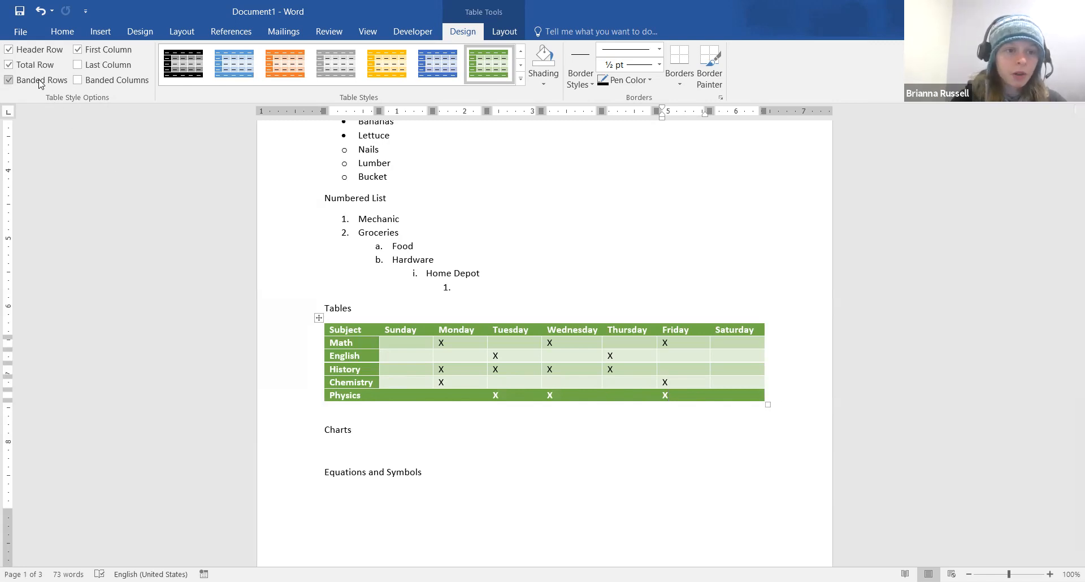
click(21, 67)
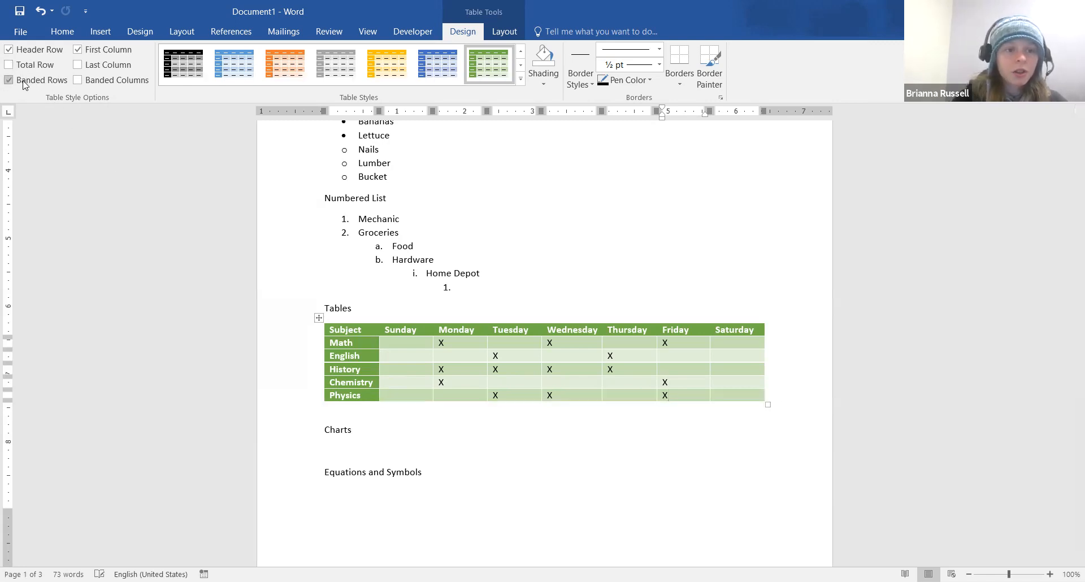
click(25, 83)
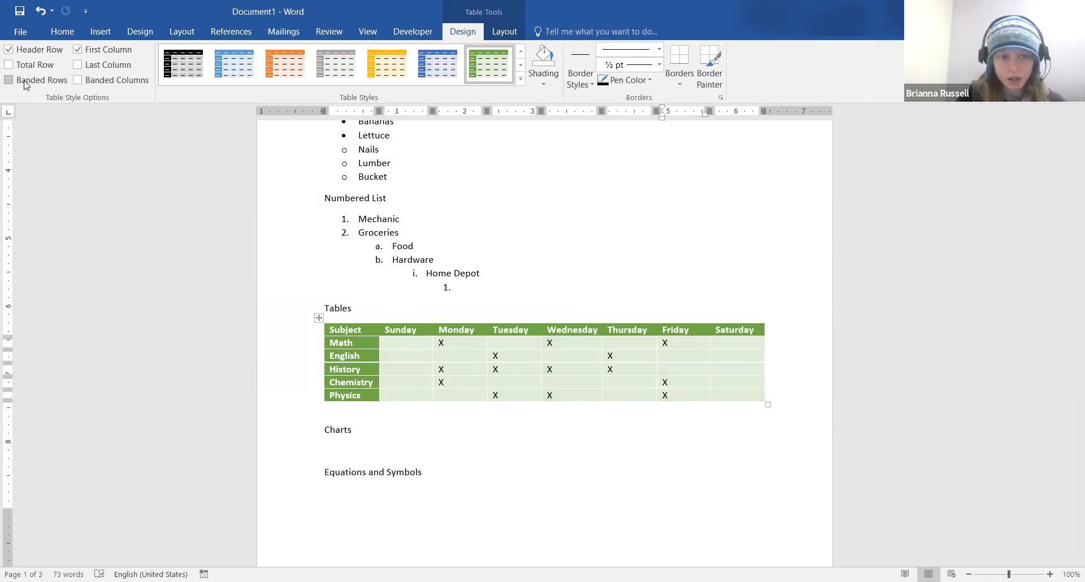
click(101, 81)
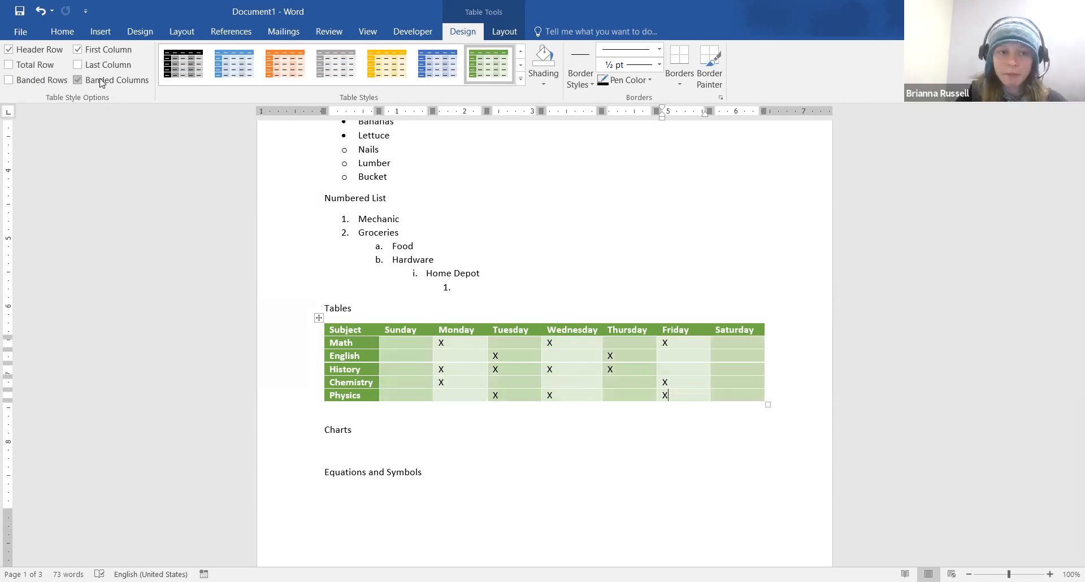
click(101, 82)
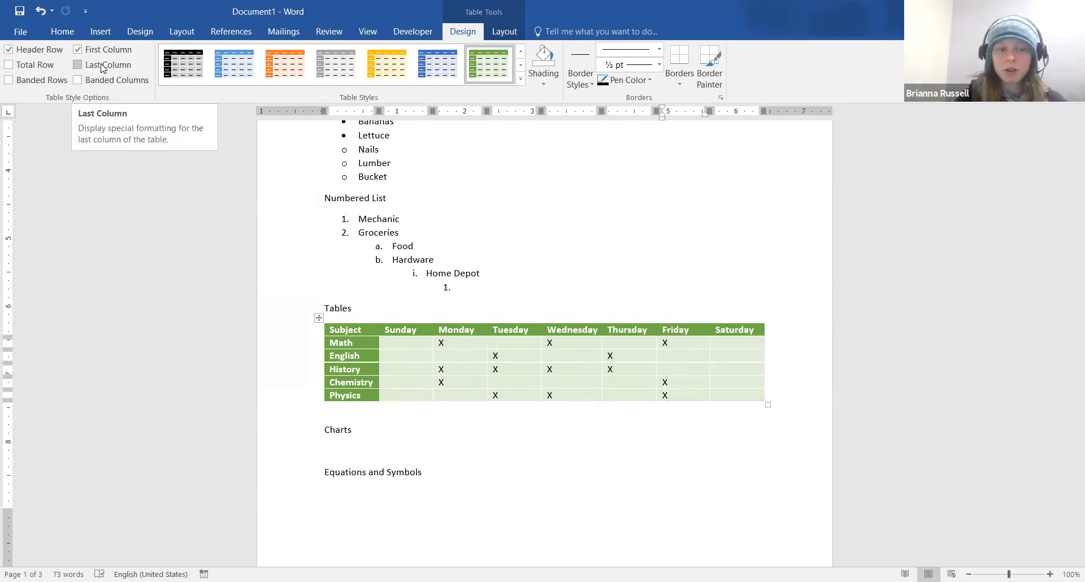
click(104, 69)
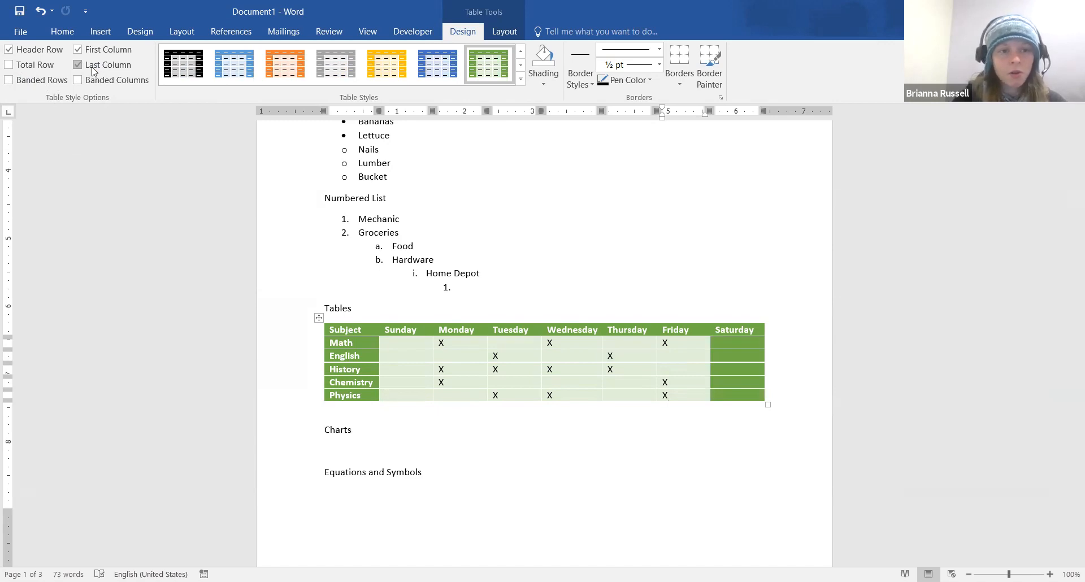
click(94, 71)
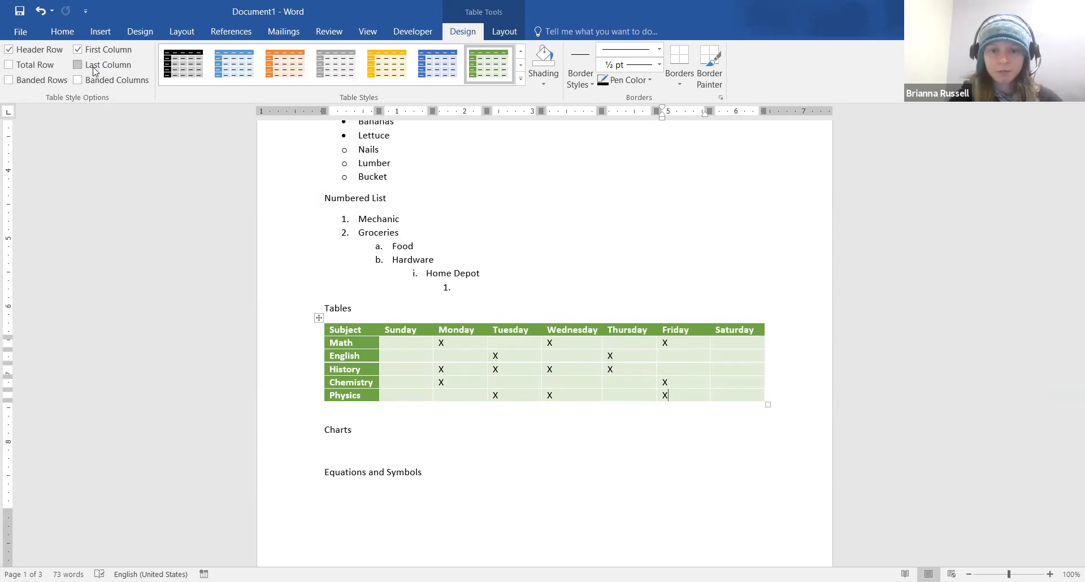
click(521, 79)
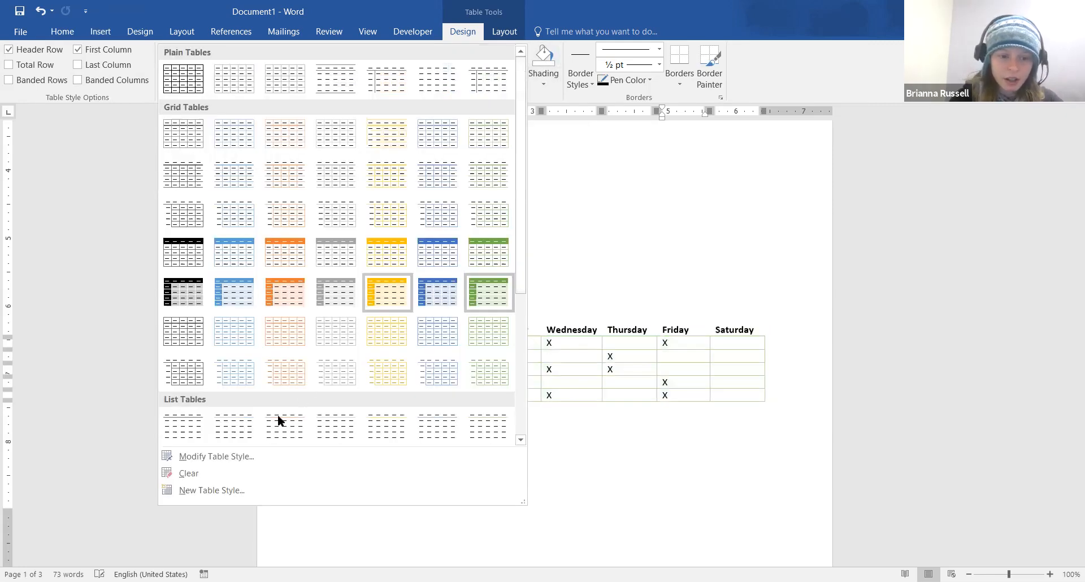
click(247, 459)
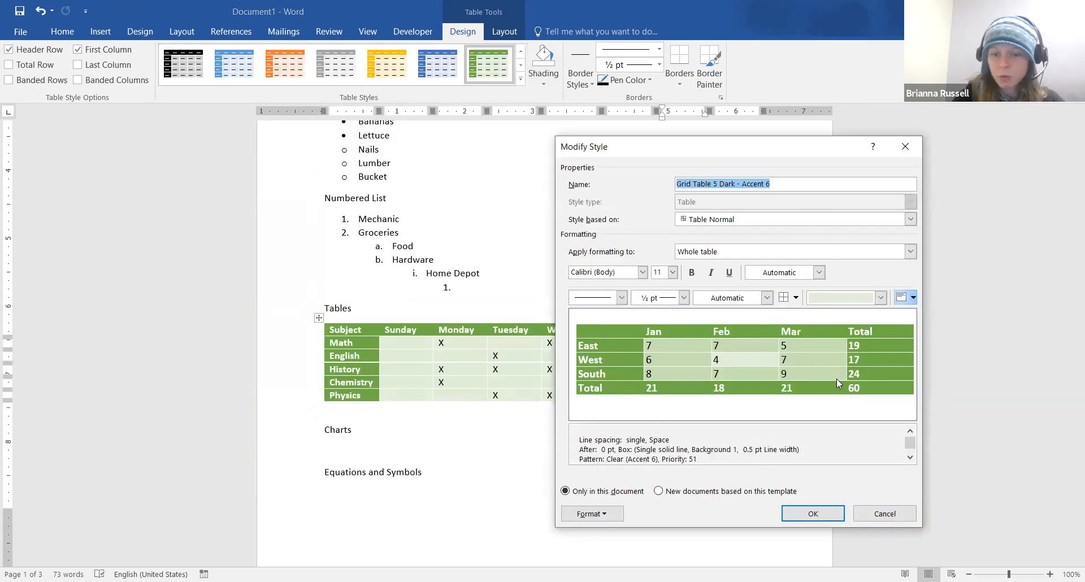
click(808, 514)
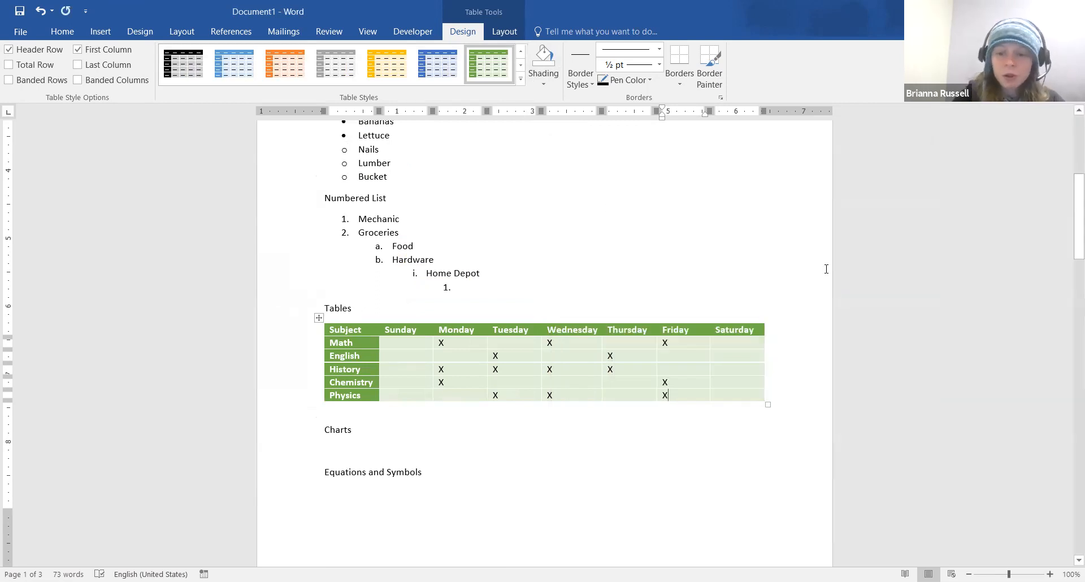
Try adding an empty row below Physics, then undo it
key(Tab)
key(Tab)
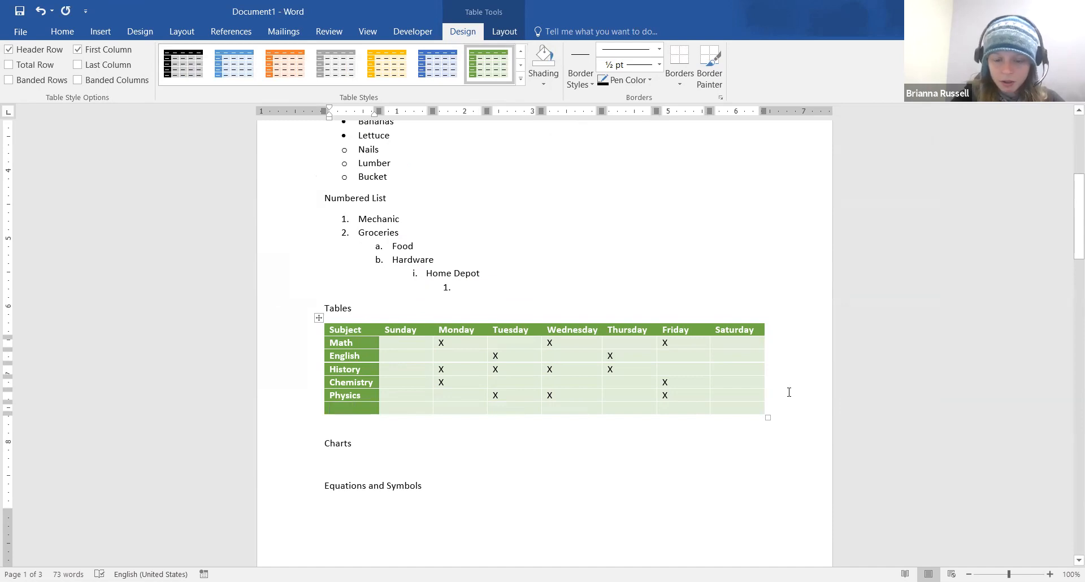
key(Return)
key(Return)
key(Return)
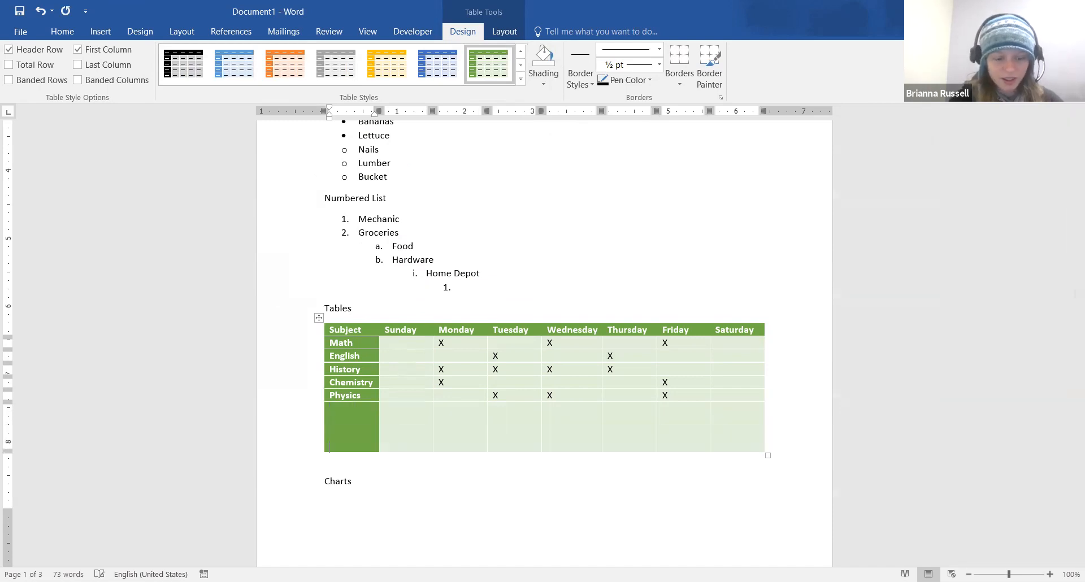
key(ctrl+z)
key(ctrl+z)
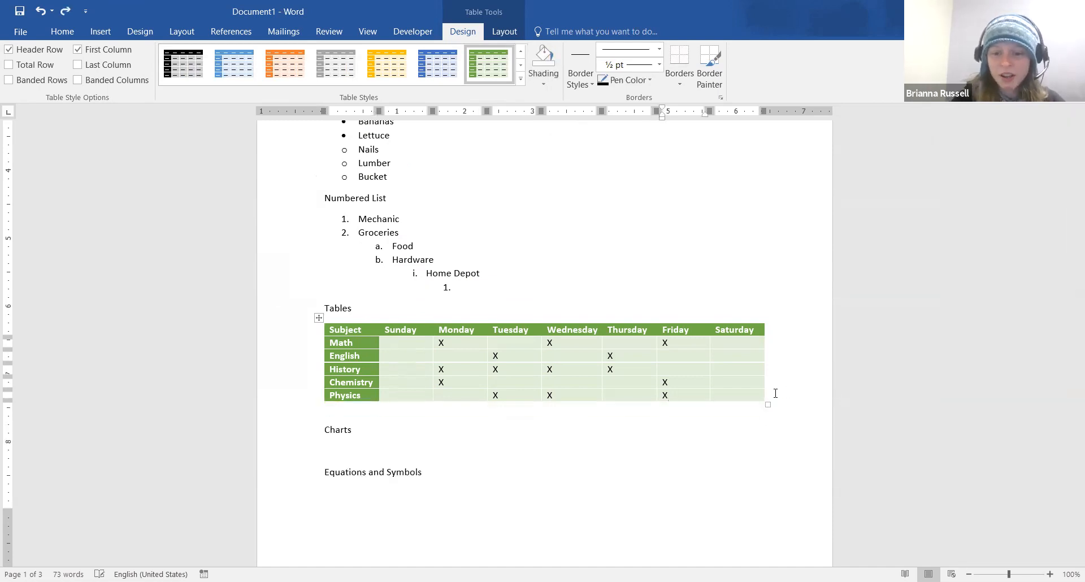
click(788, 398)
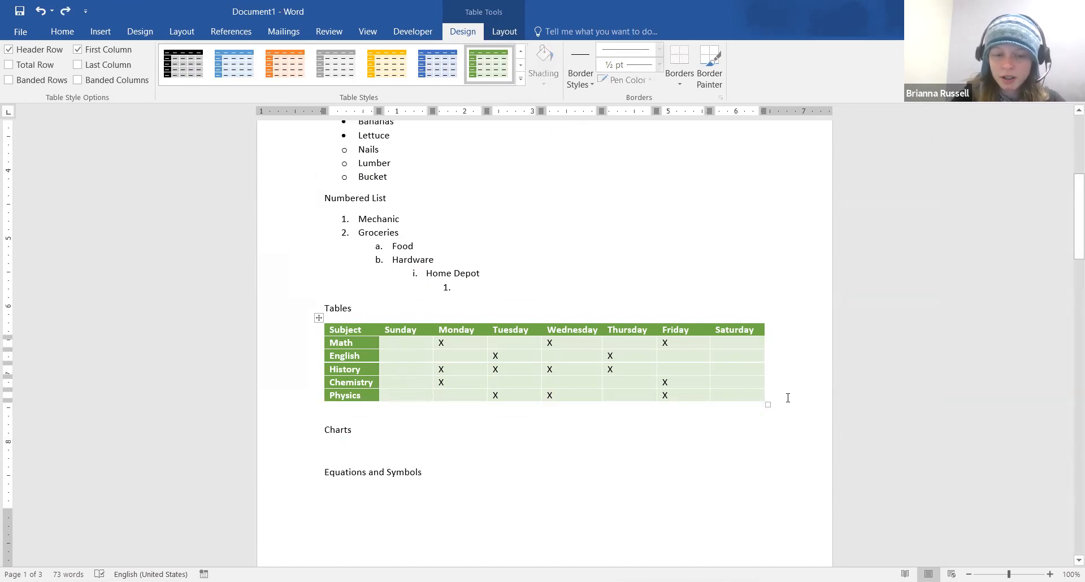
key(Return)
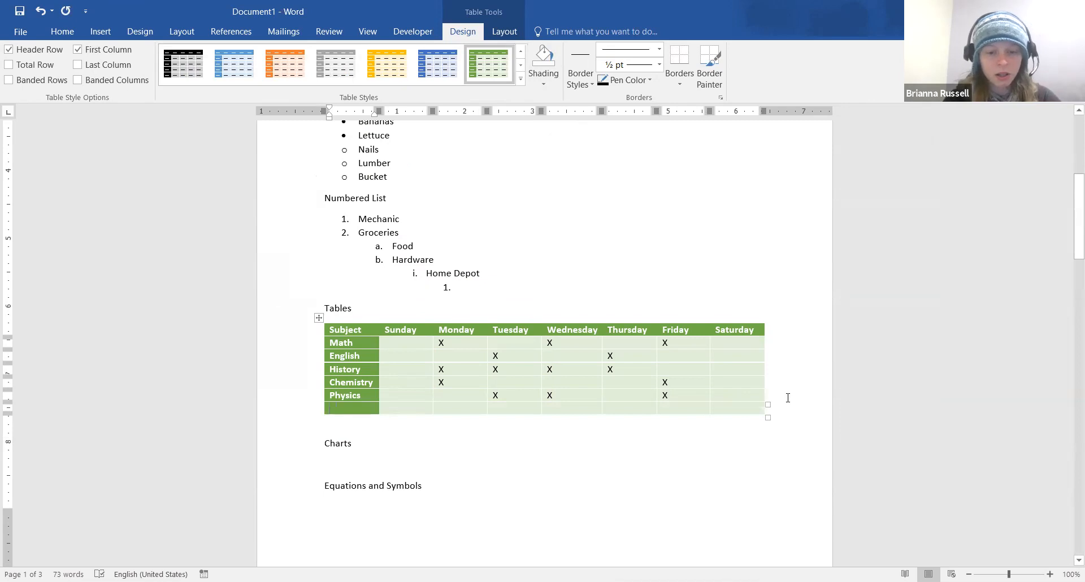
key(ctrl+z)
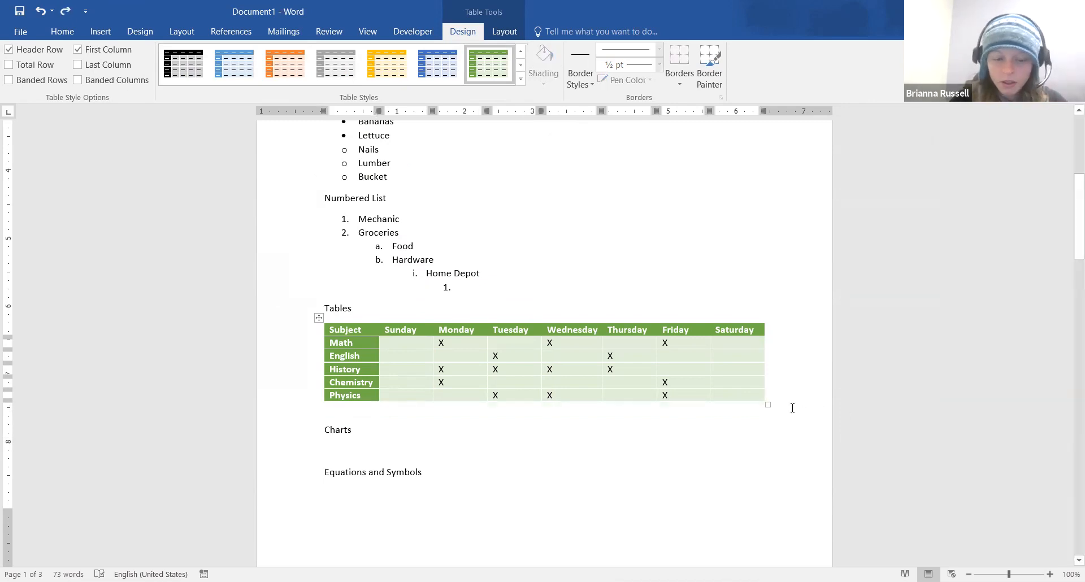
key(ctrl+y)
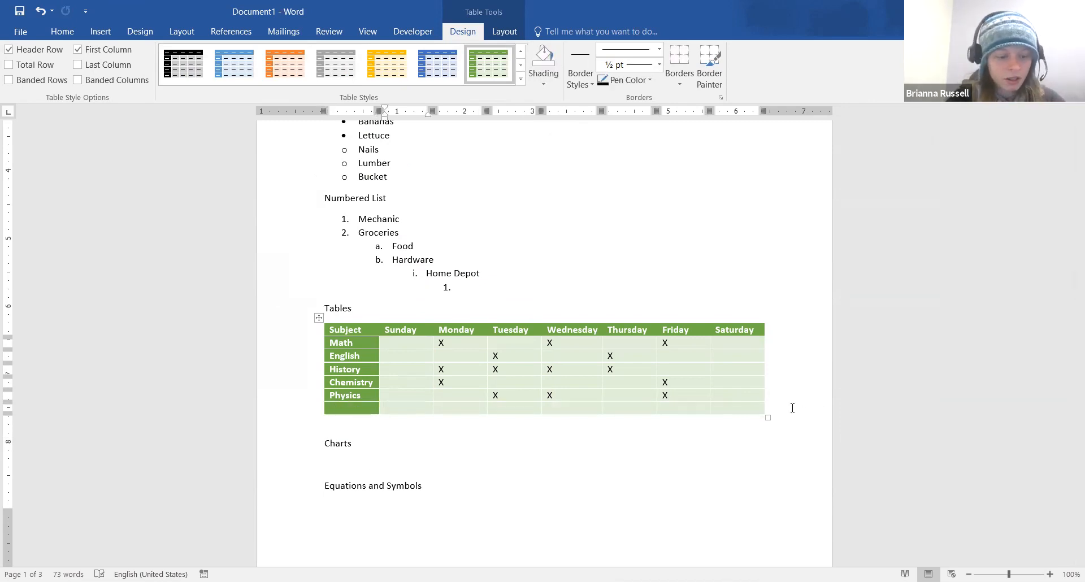
key(ctrl+z)
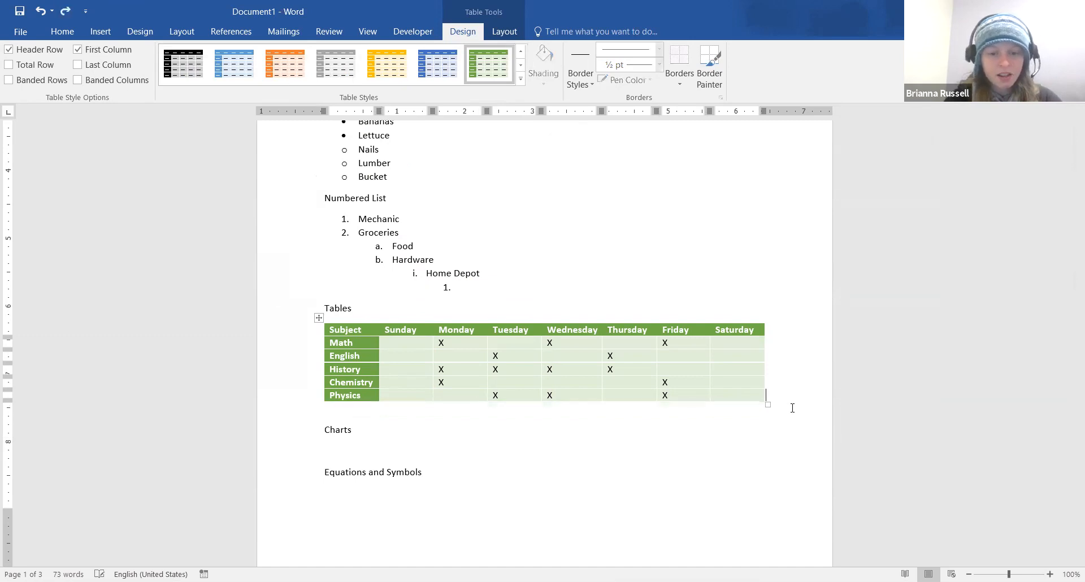
Add a blank paragraph between the schedule table and the Charts heading
click(790, 408)
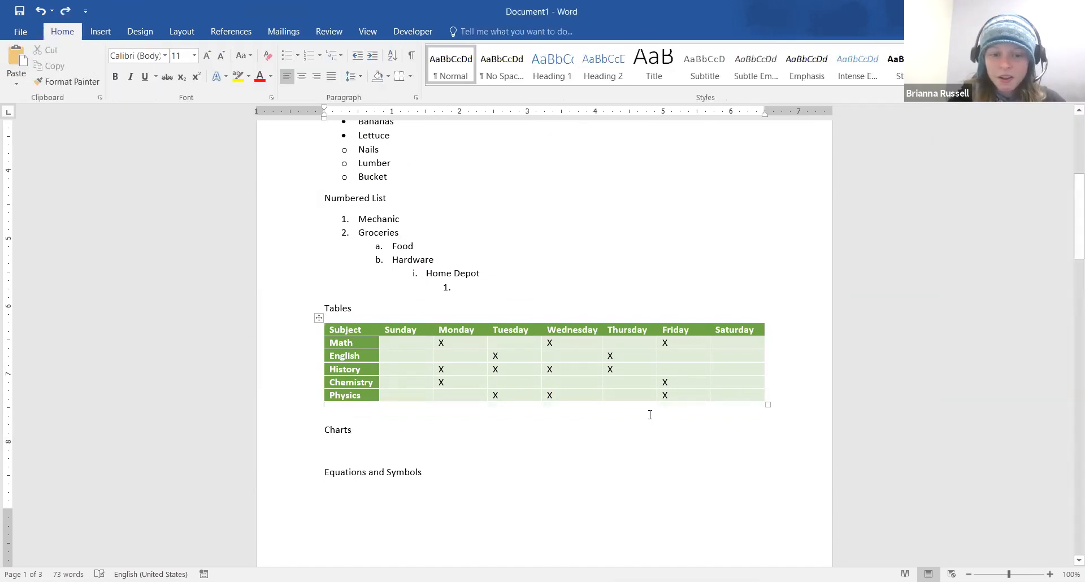
click(769, 404)
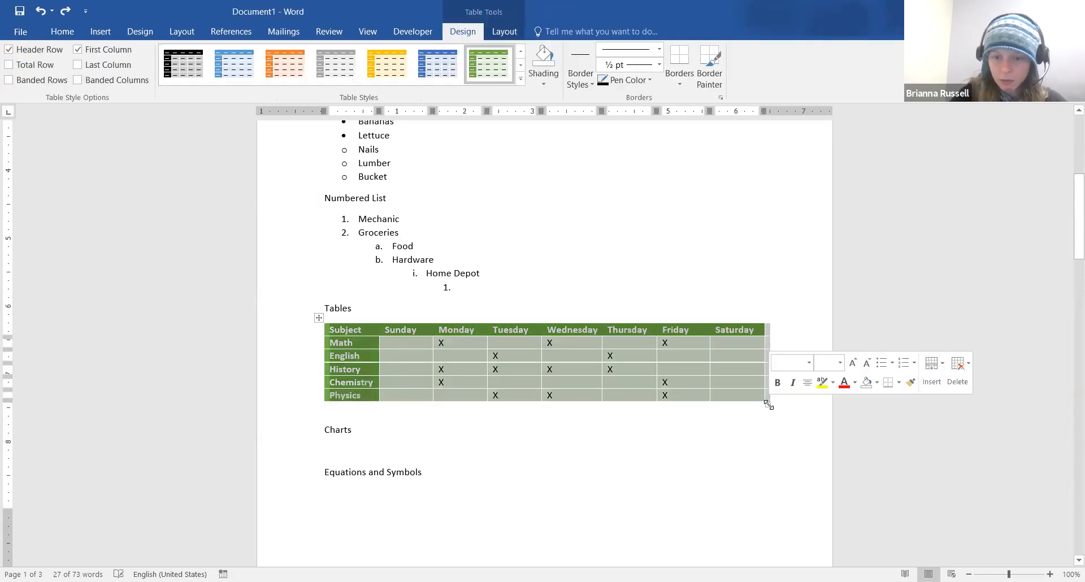
click(769, 405)
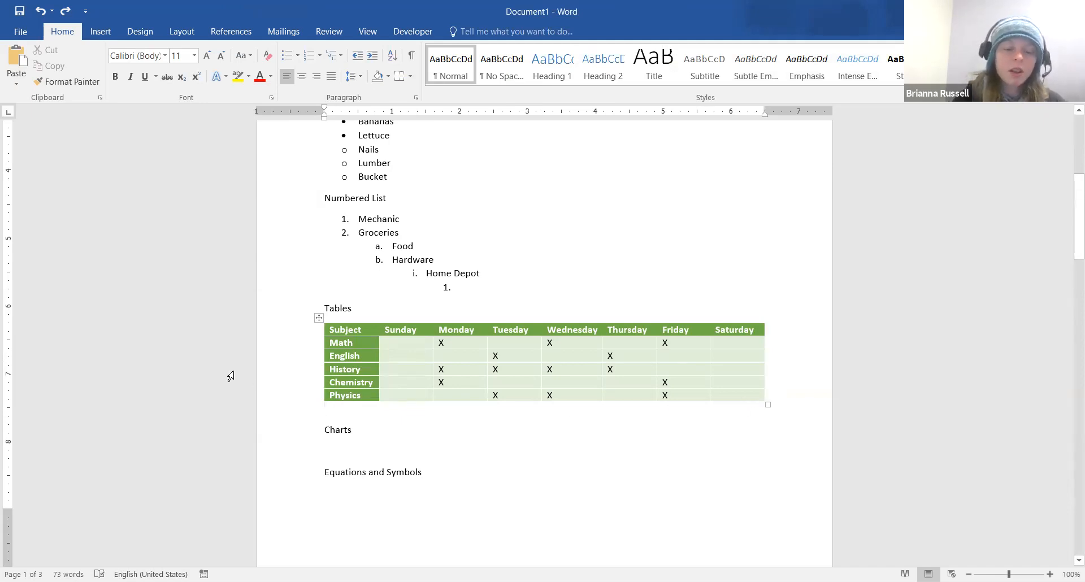
key(Return)
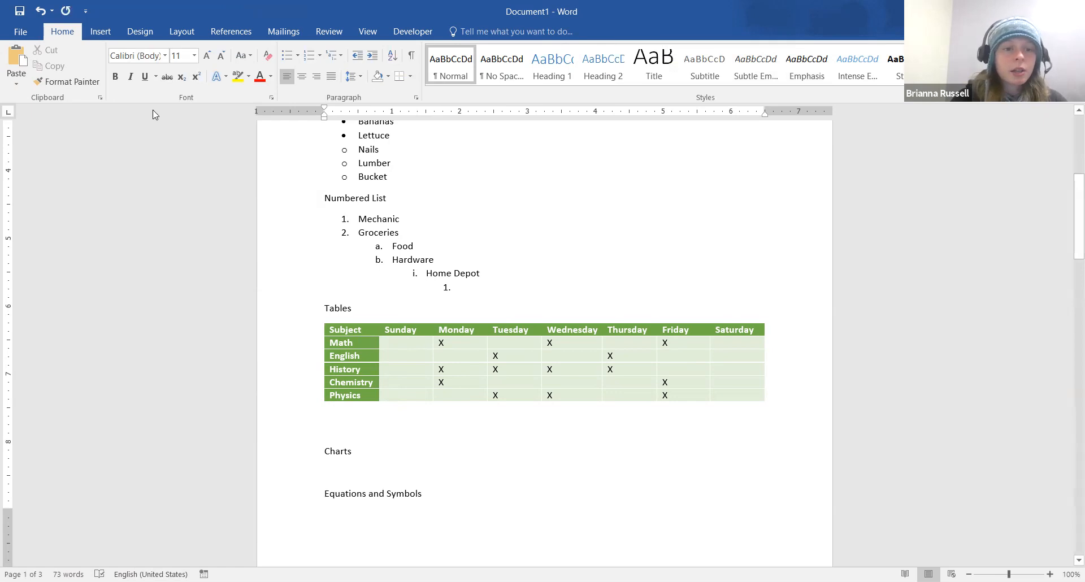
With Draw Table, outline a new table below the schedule and split its top row with vertical dividers
click(102, 32)
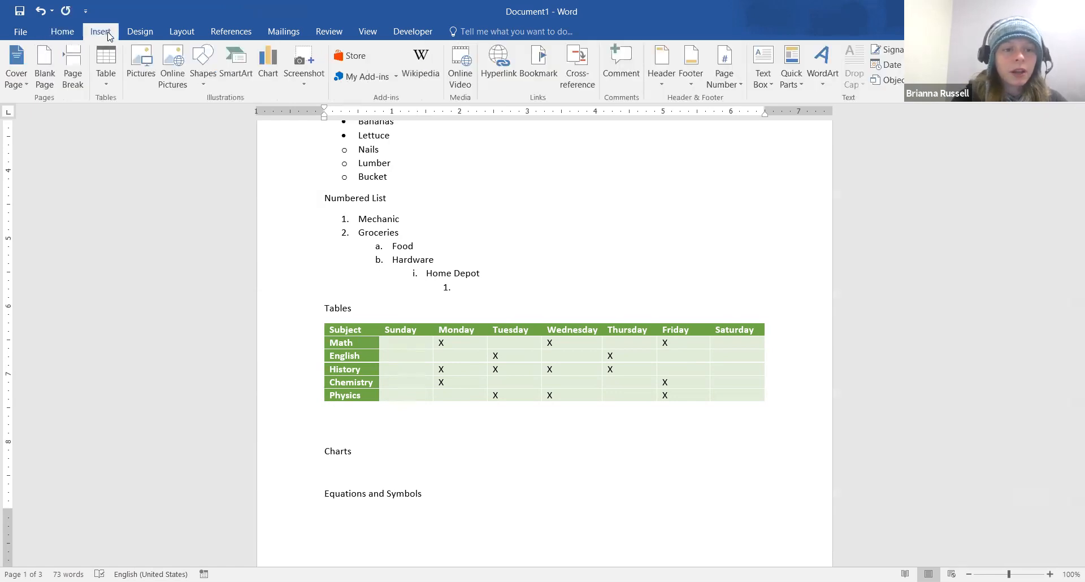
click(107, 86)
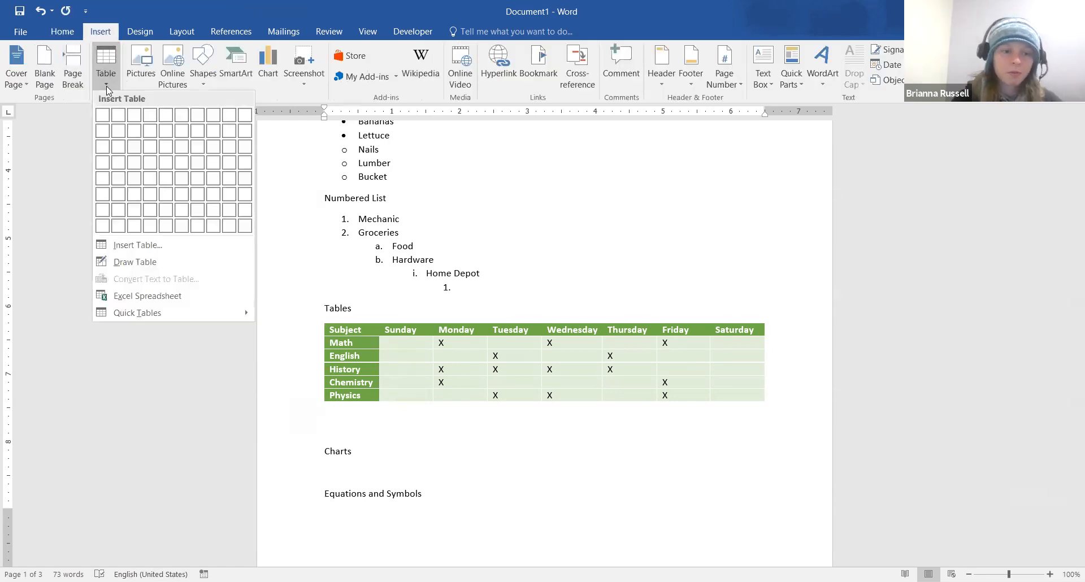
click(160, 261)
drag(325, 417, 768, 440)
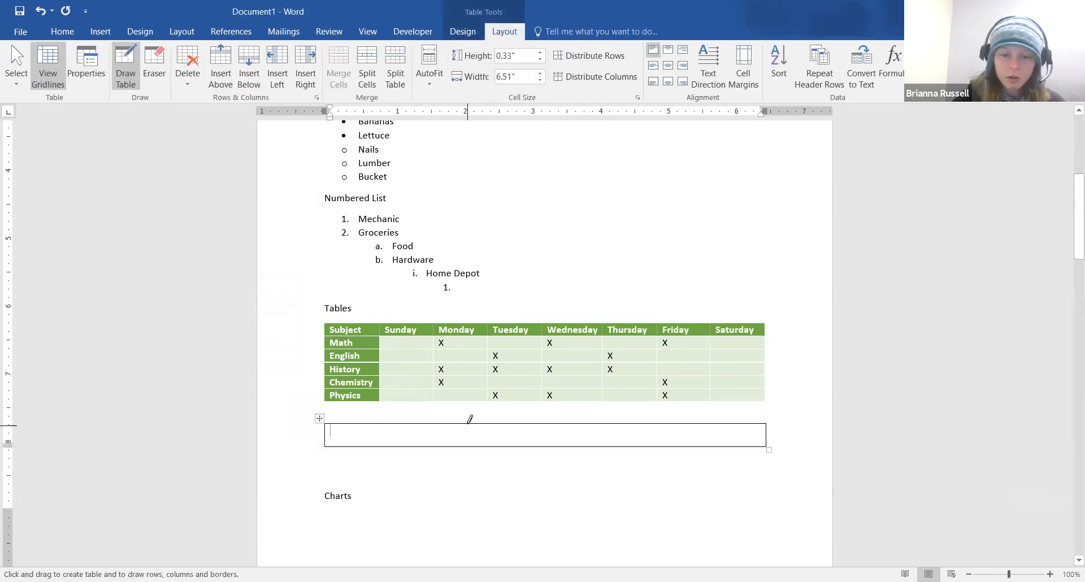
drag(469, 421, 468, 446)
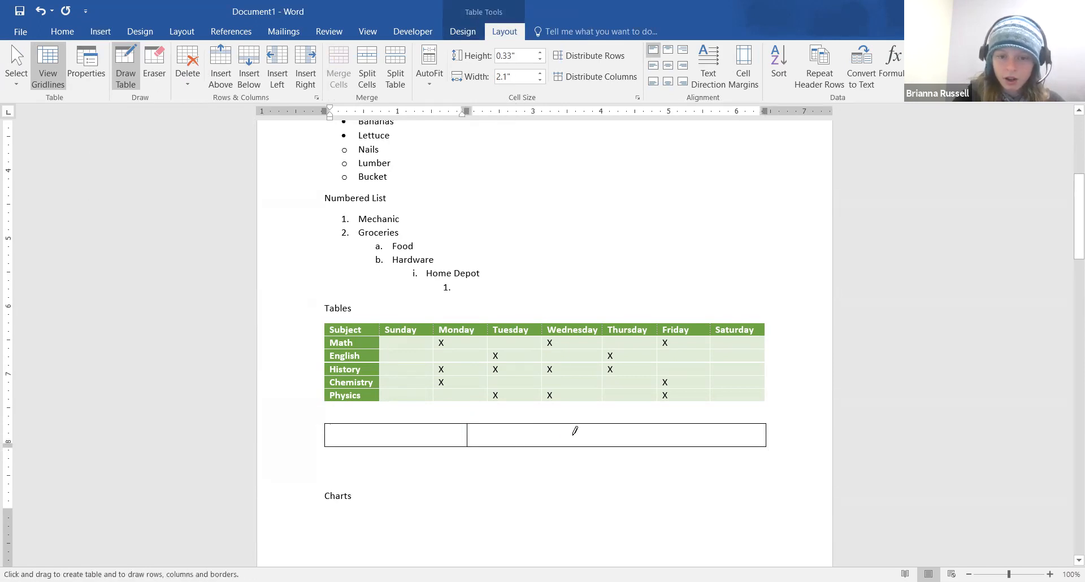
drag(583, 425, 585, 446)
drag(667, 419, 666, 446)
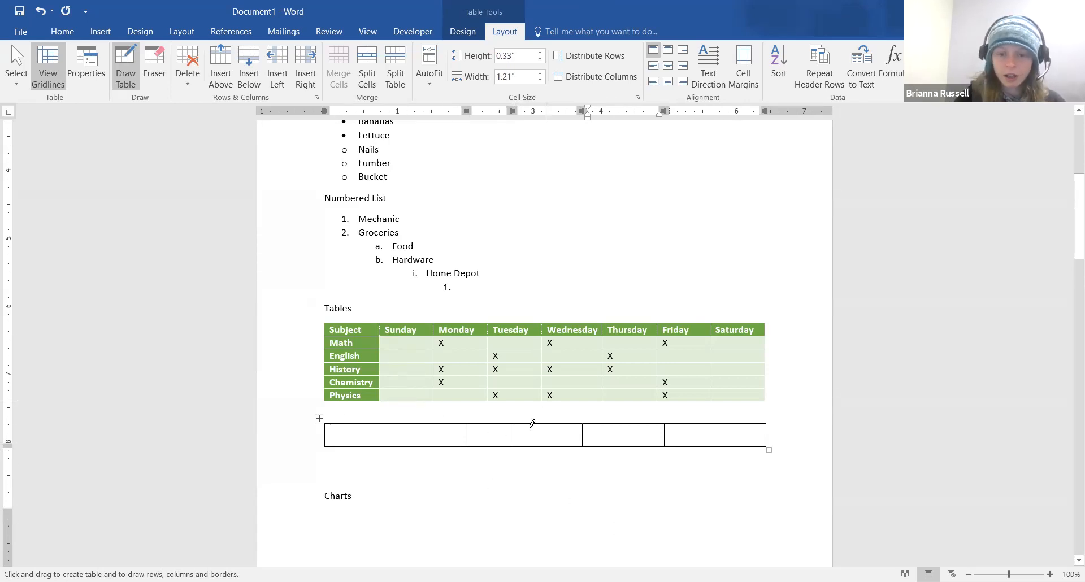
Draw a full-width second row beneath, delete the stray character, and move below the table
mouse_move(326, 444)
mouse_down()
mouse_move(361, 469)
mouse_move(497, 469)
mouse_move(667, 497)
mouse_move(769, 468)
mouse_up()
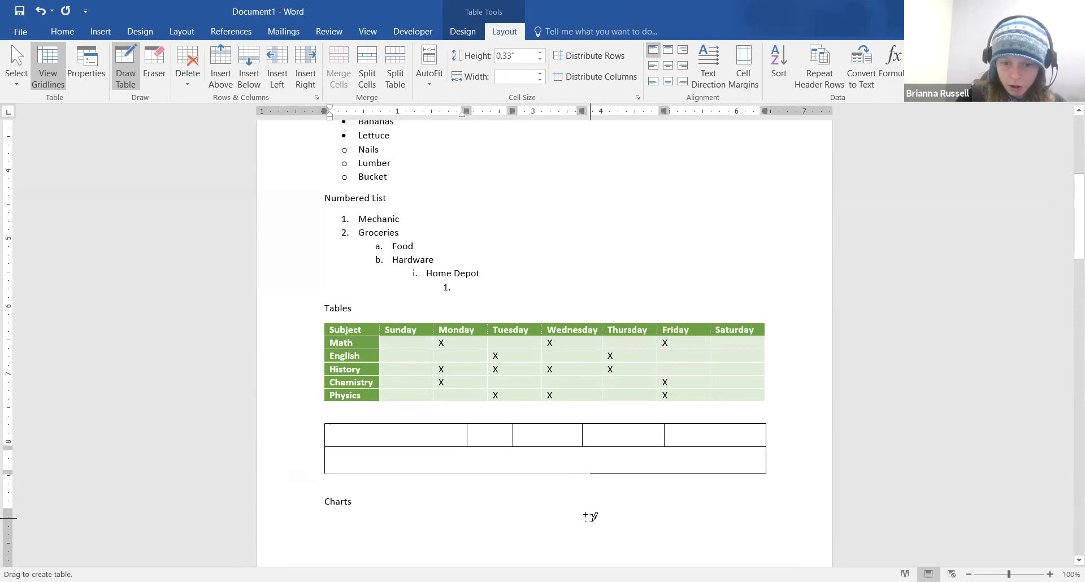
drag(589, 514, 646, 532)
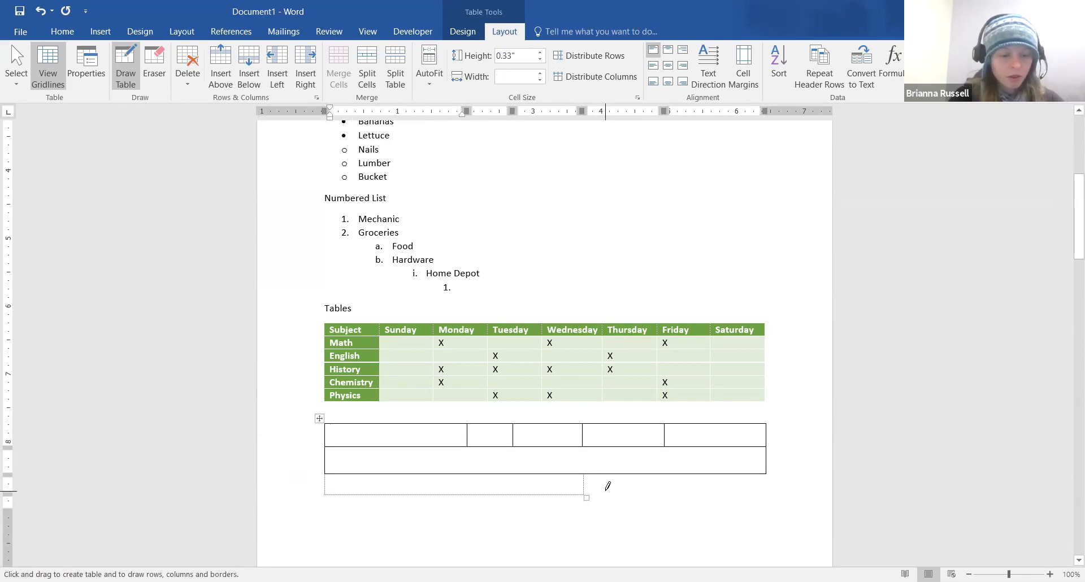
text(`)
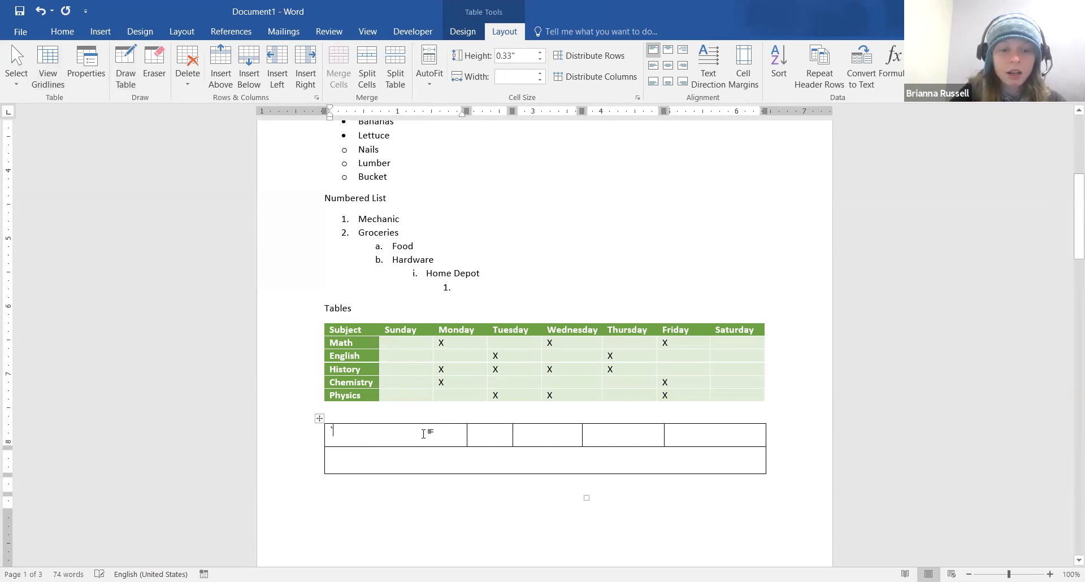
key(BackSpace)
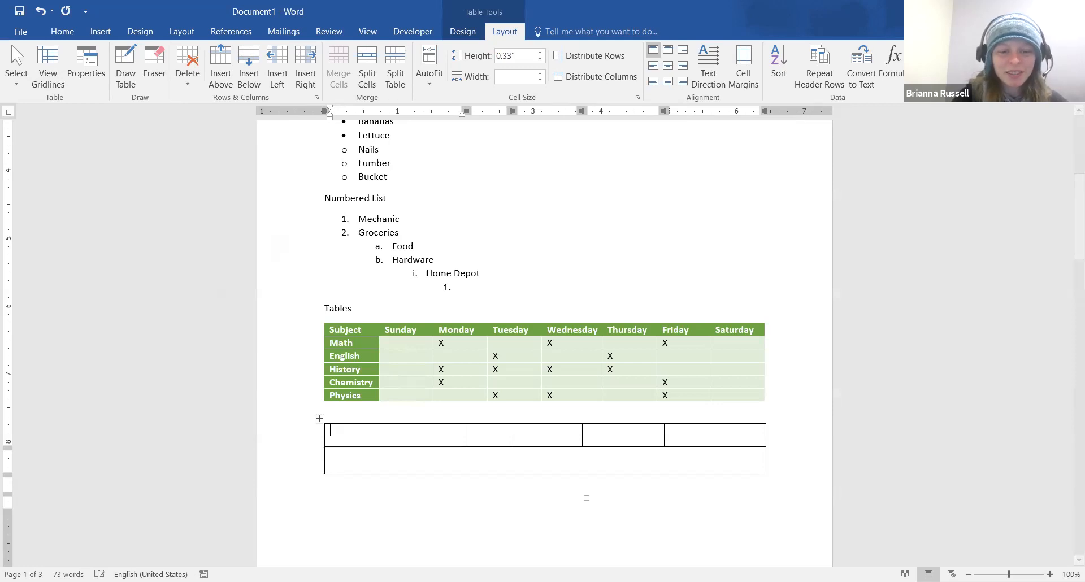
click(363, 500)
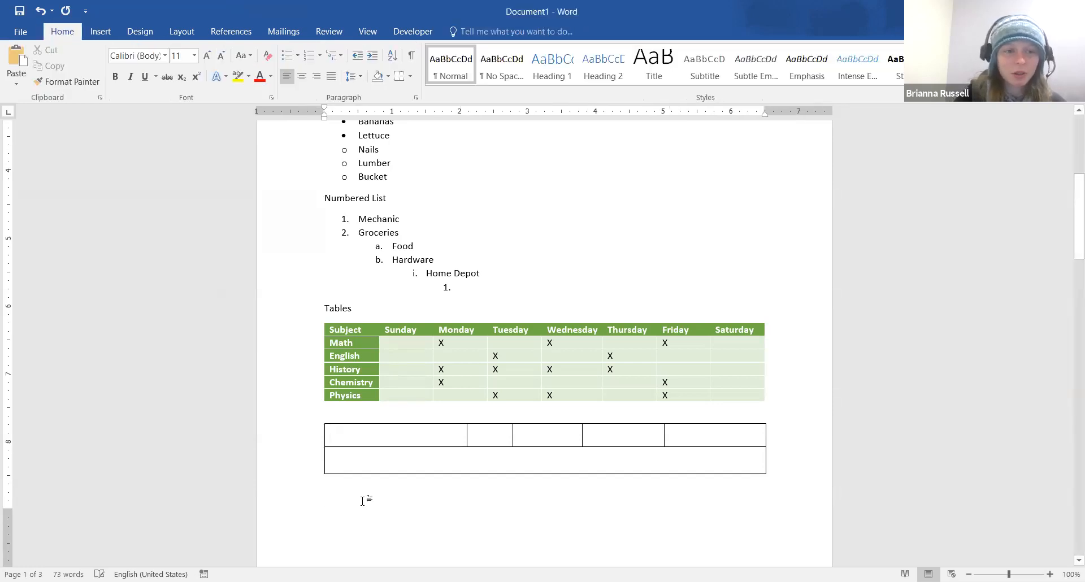
Insert a blank Excel Spreadsheet object from the Table menu below the hand-drawn table
click(101, 31)
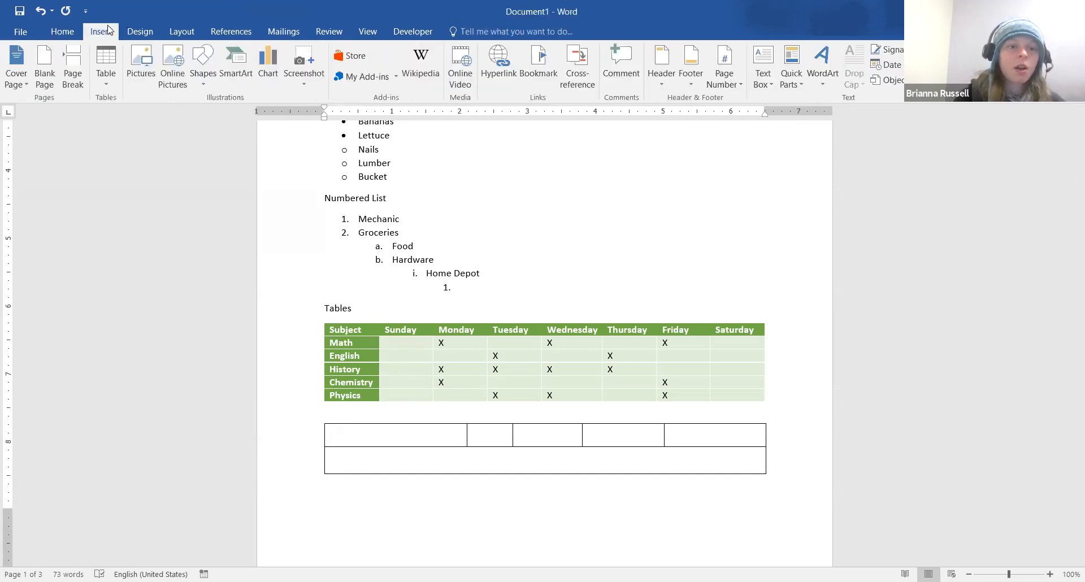
click(106, 81)
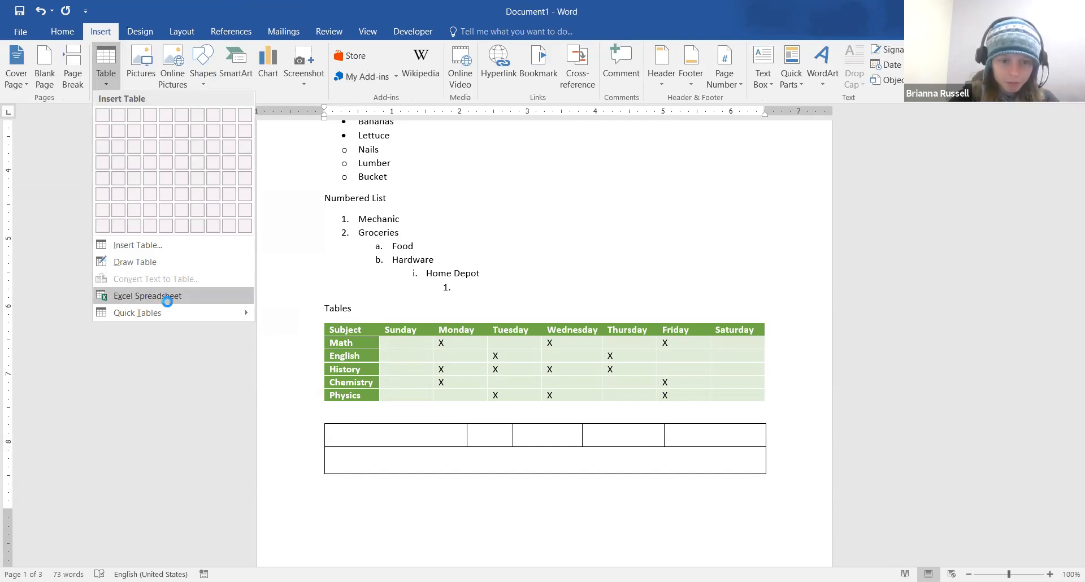
click(164, 295)
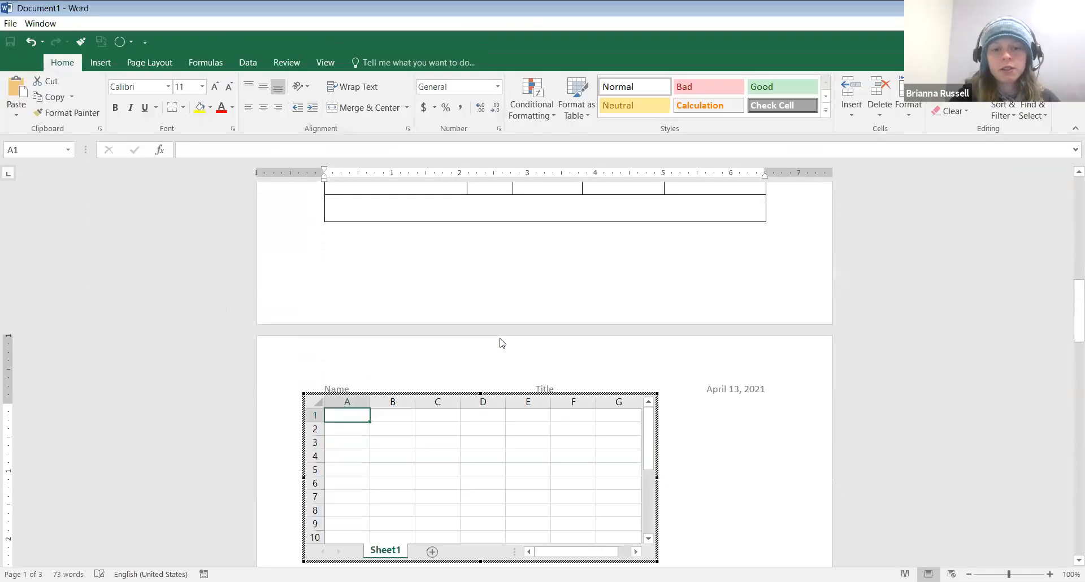
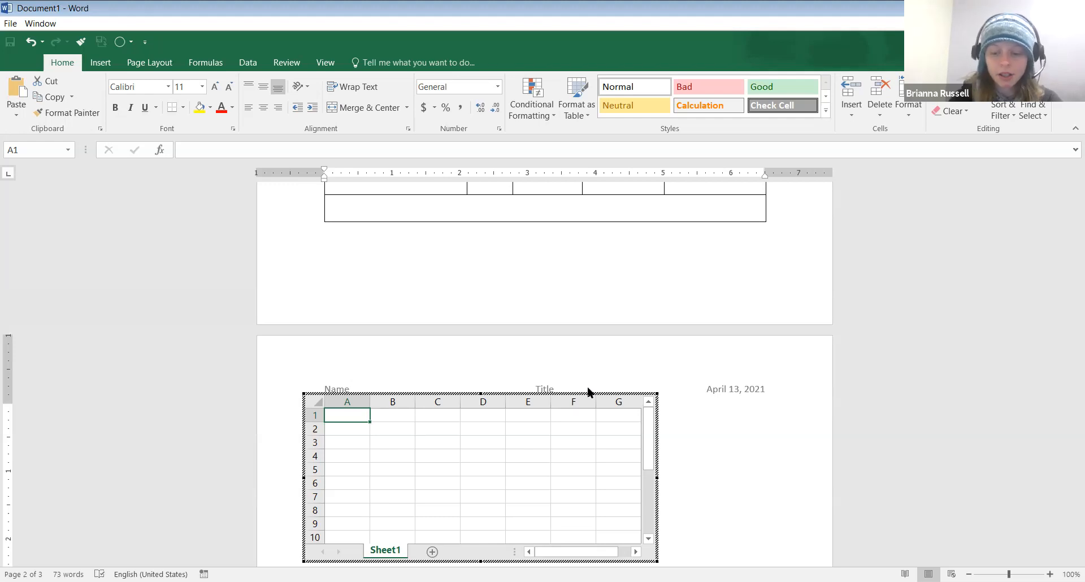
Type the Product heading in A1 and products A, B, C, D down column A
text(Product)
key(Return)
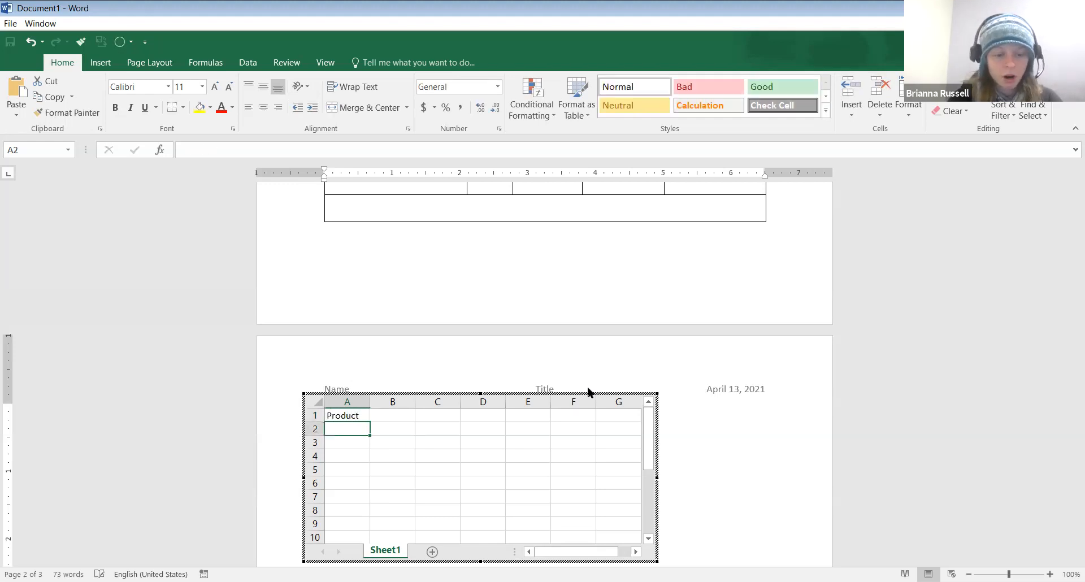
text(A)
key(Return)
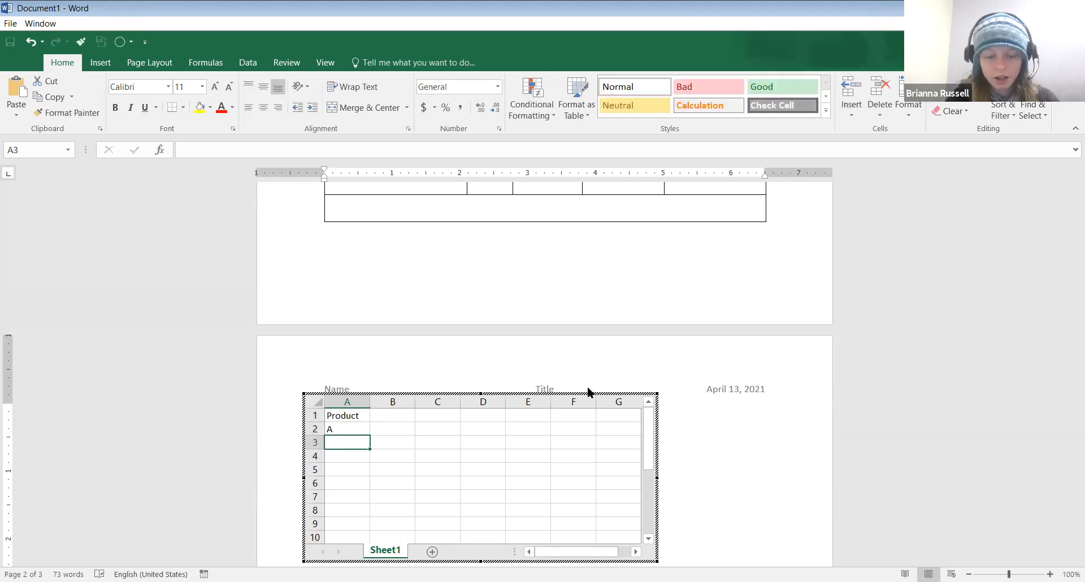
text(B)
key(Return)
text(C)
key(Return)
text(D)
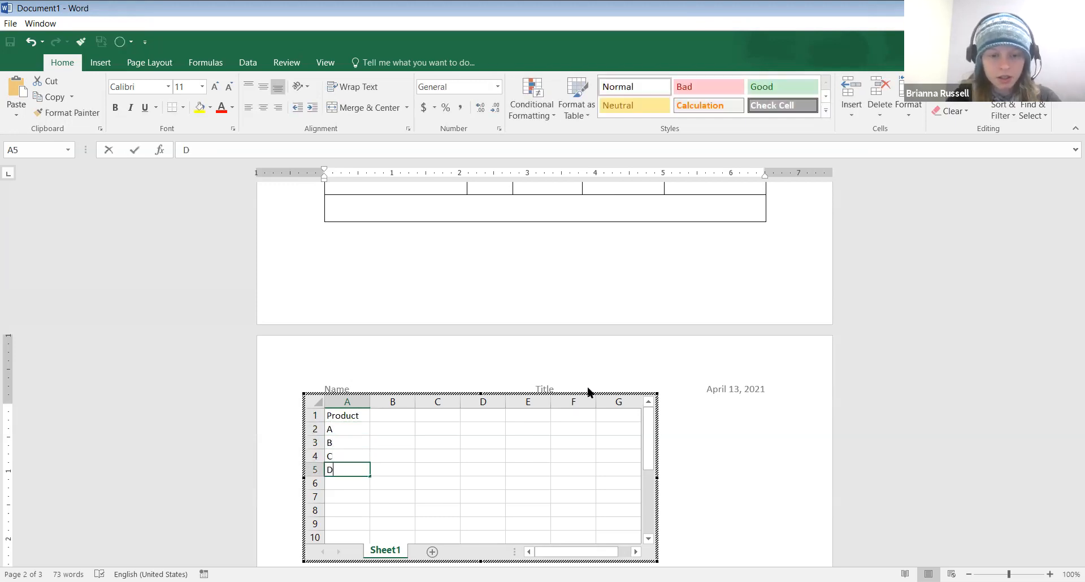
Enter quarter headings Q1, Q2 and Q3 across row 1 starting at B1
click(411, 416)
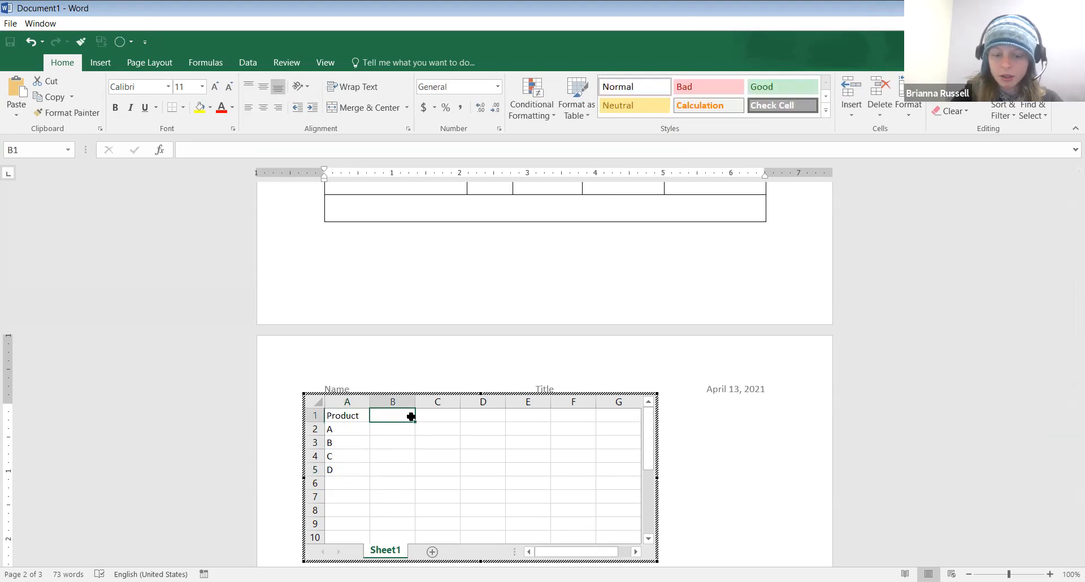
text(Q1)
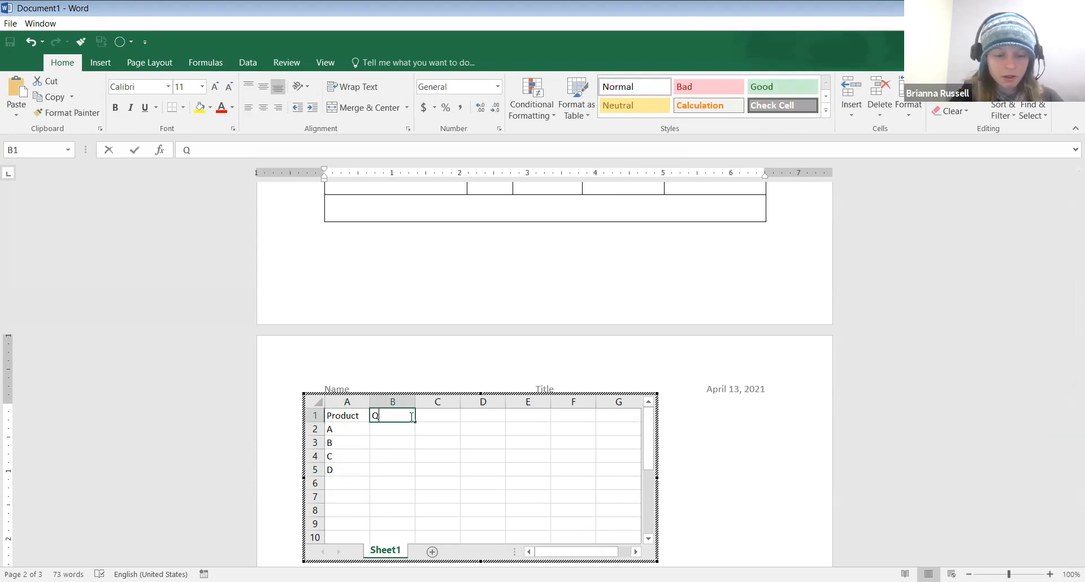
key(Tab)
text(Q2)
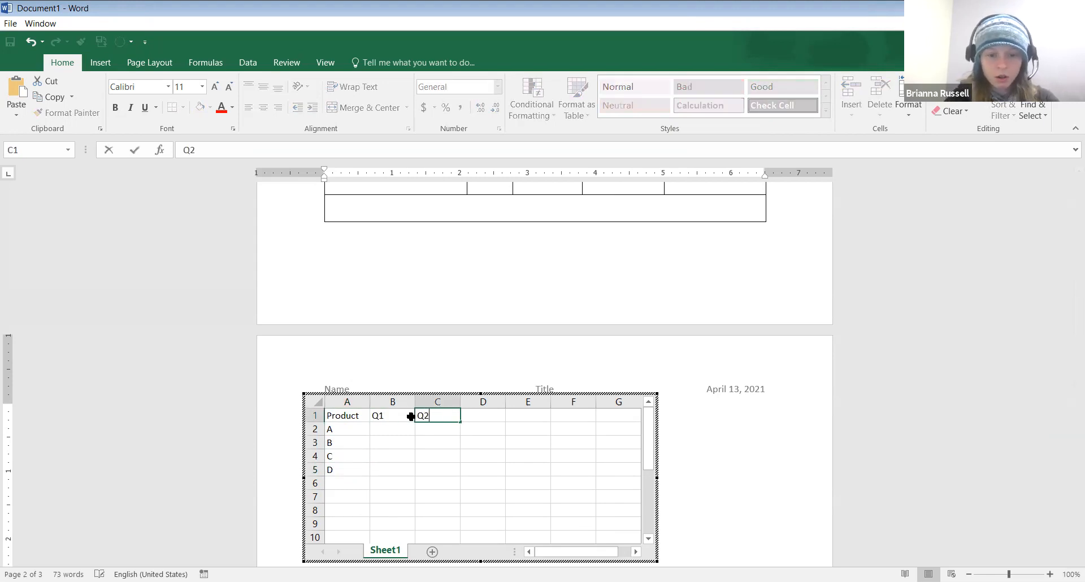
key(Tab)
text(Q3)
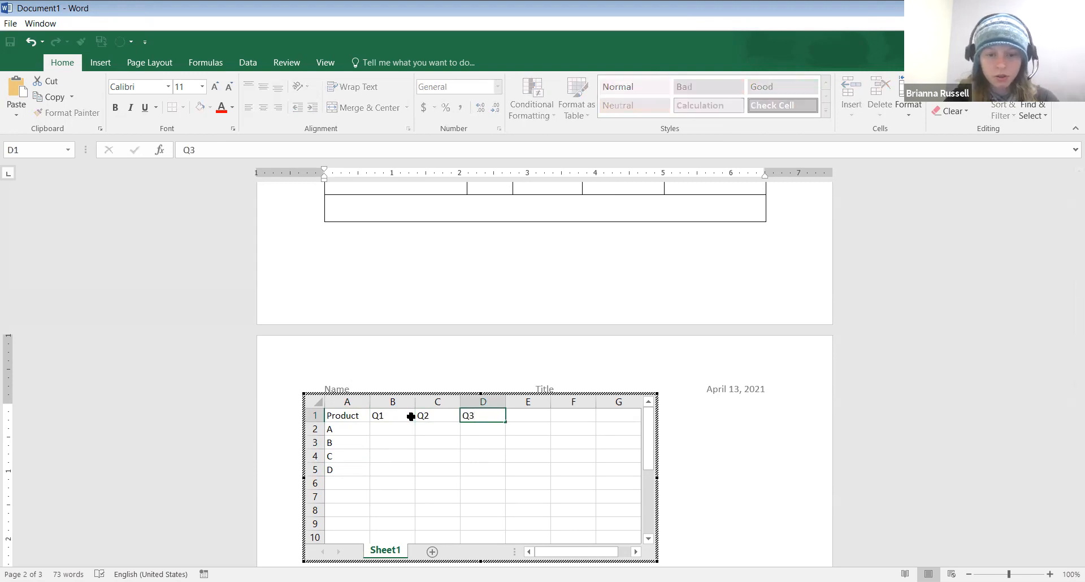
key(Tab)
Finish the Q4 heading and enter Q1 figures 50, 80, 12, 30 in B2:B5
text(Q4)
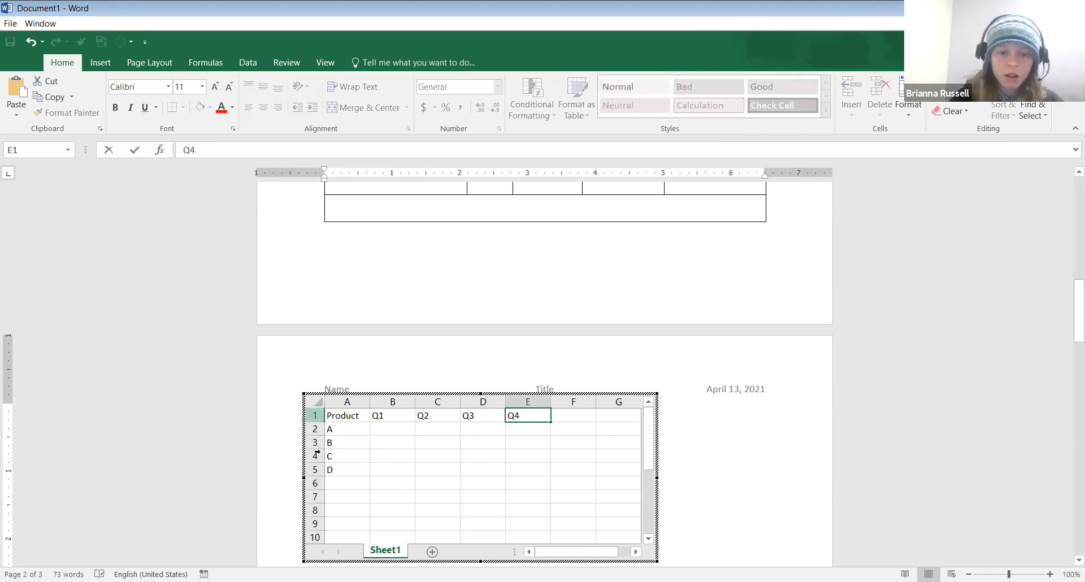
click(396, 428)
text(50)
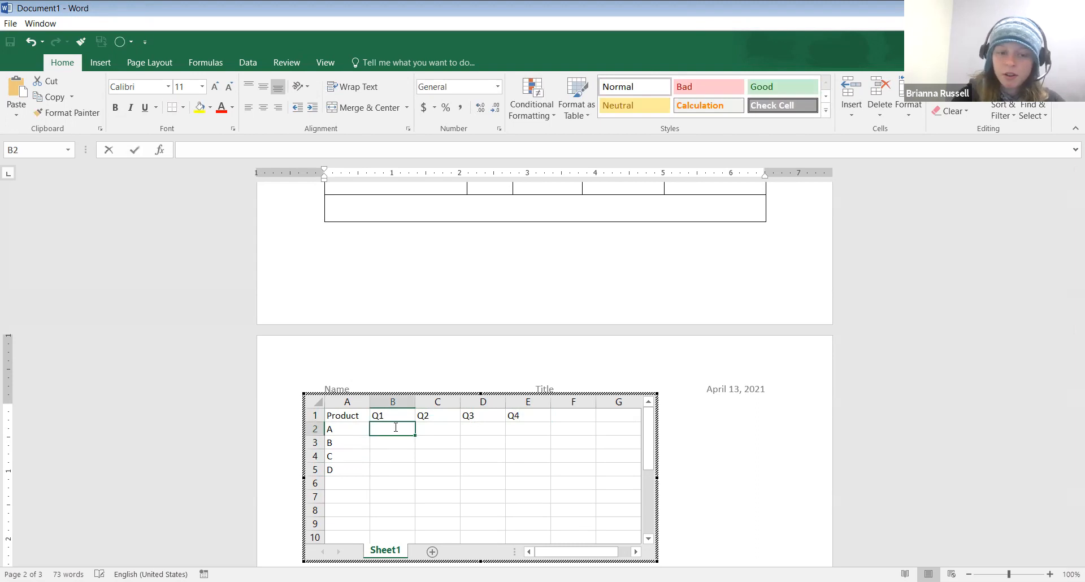
key(Return)
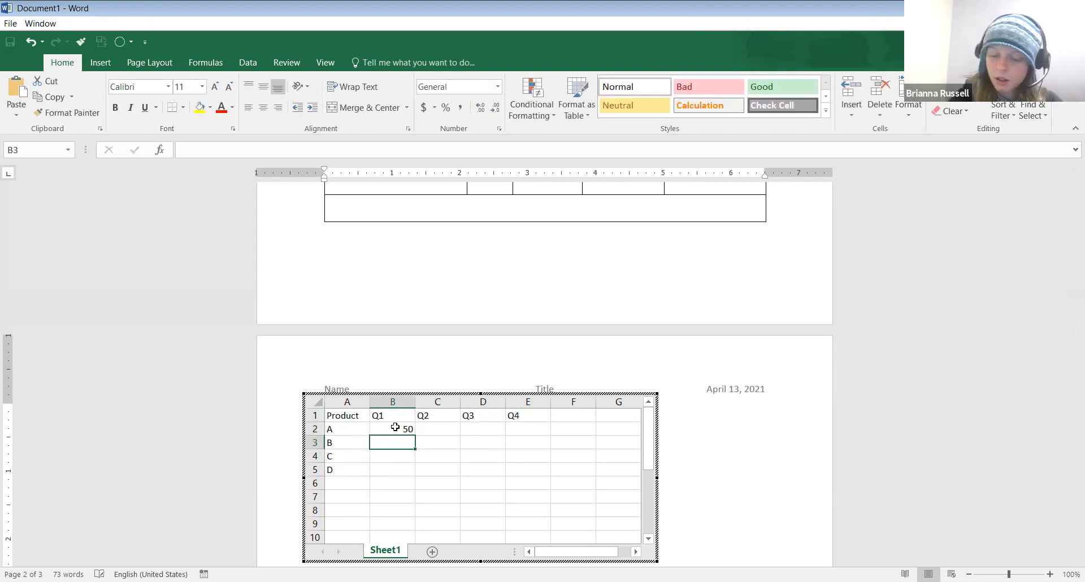
text(80)
key(Return)
text(12)
key(Return)
text(30)
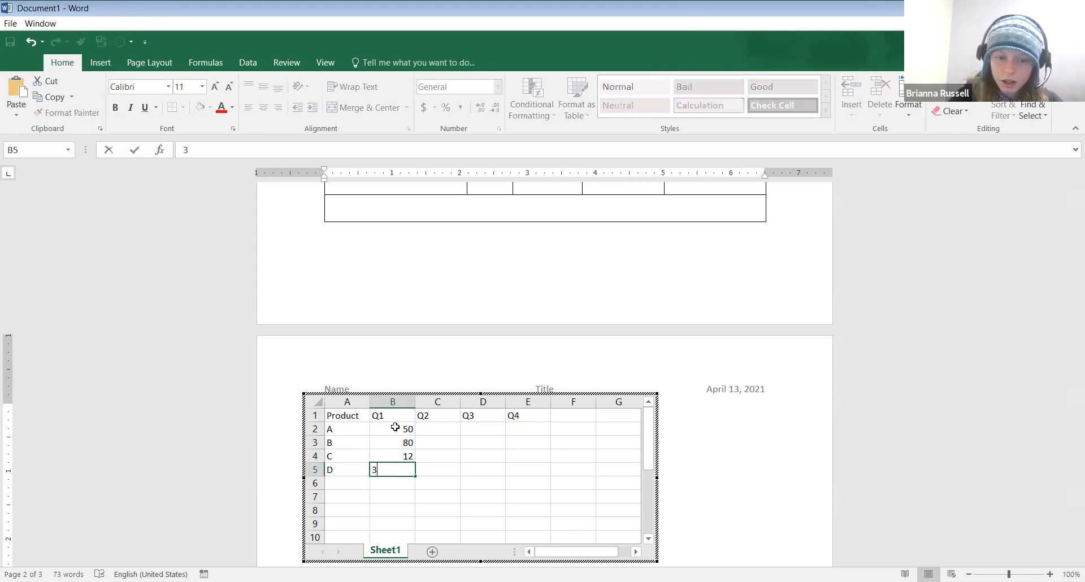
Enter Q2 figures 87, 45, 23, 65 in C2:C5
click(444, 428)
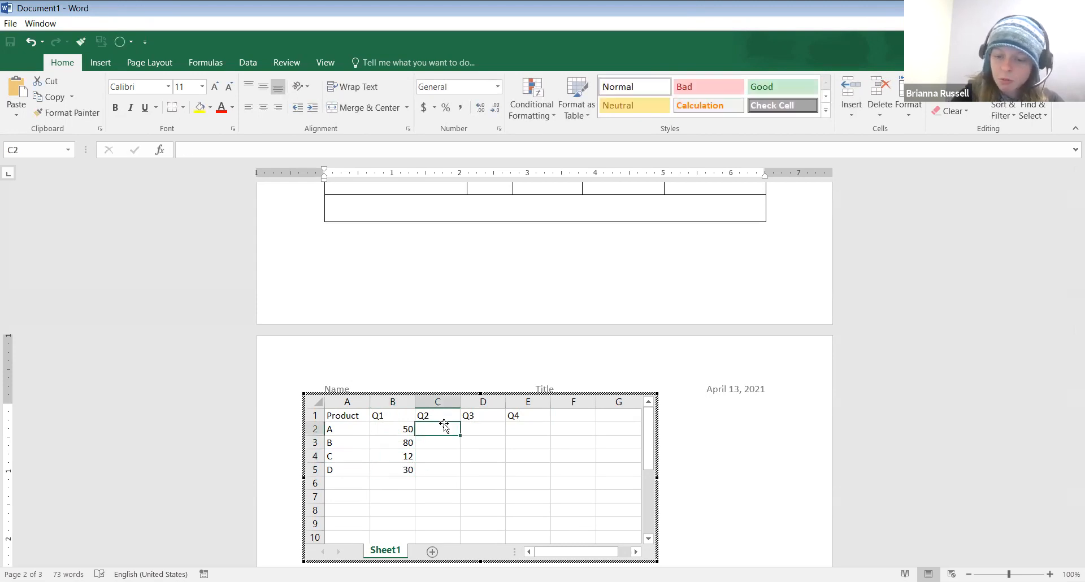
text(87)
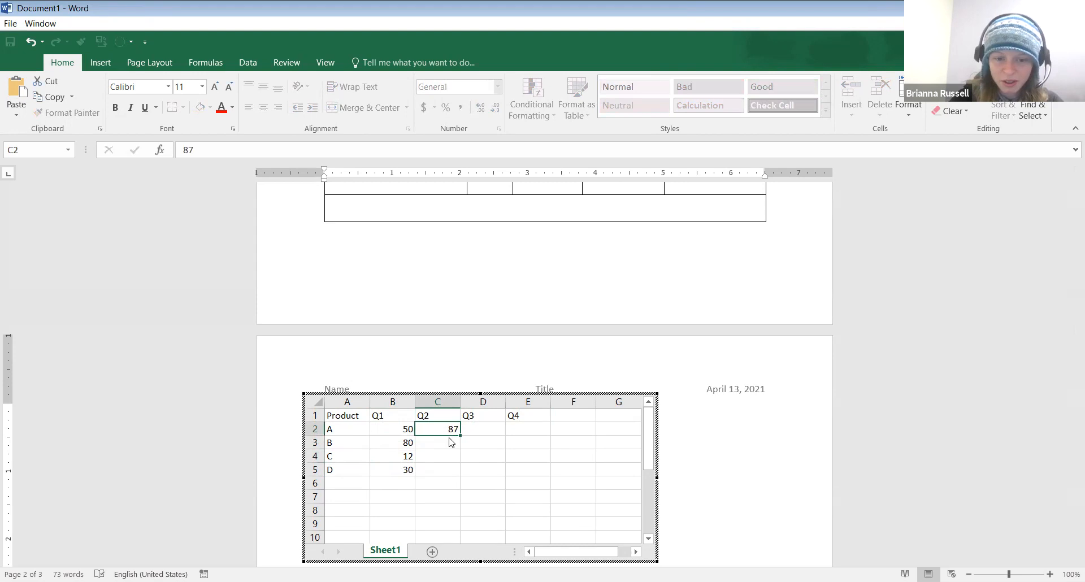
click(443, 446)
text(45)
key(Return)
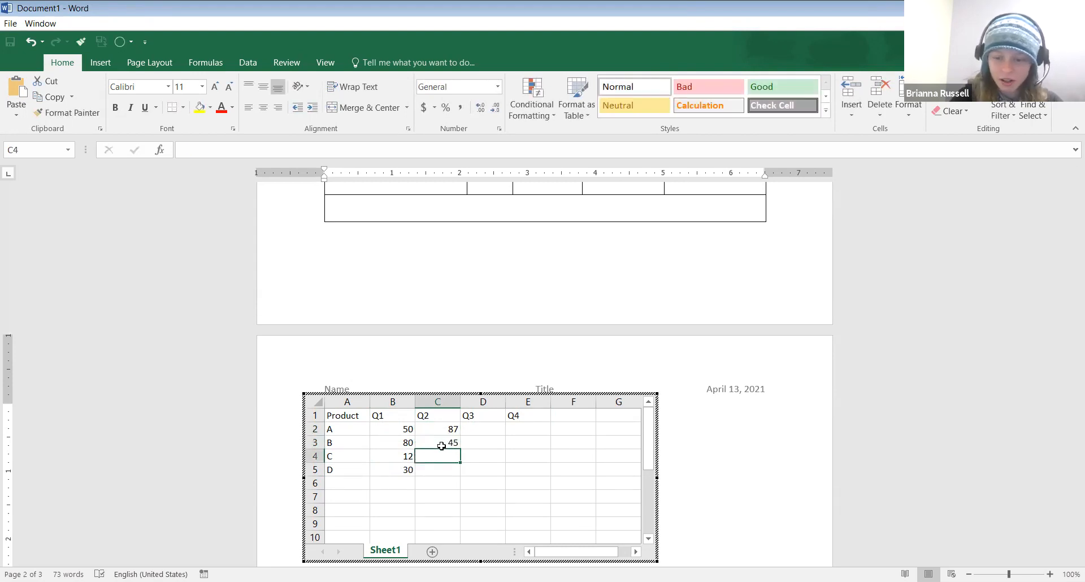
text(23)
key(Return)
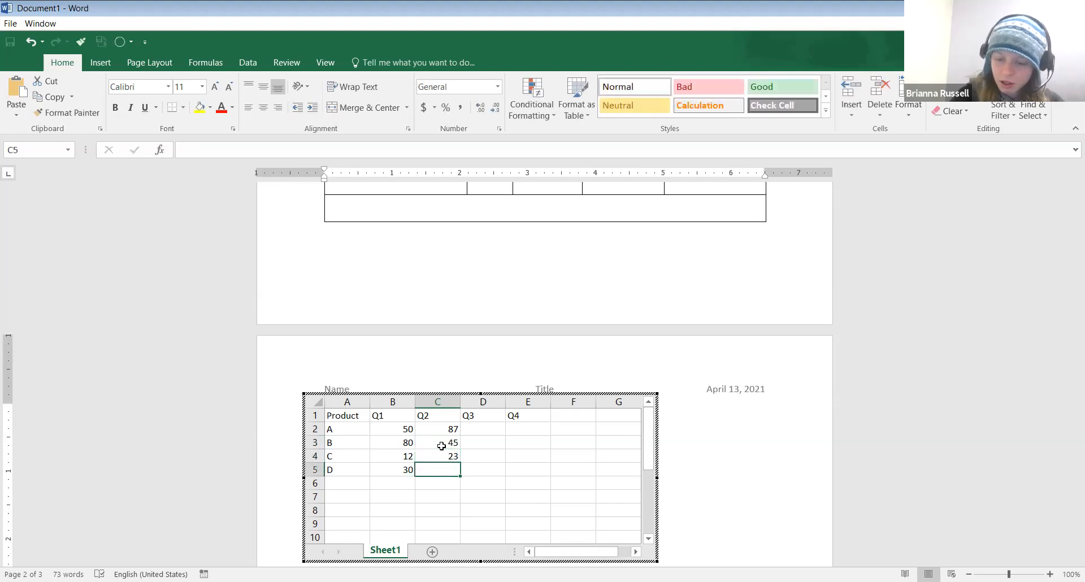
text(65)
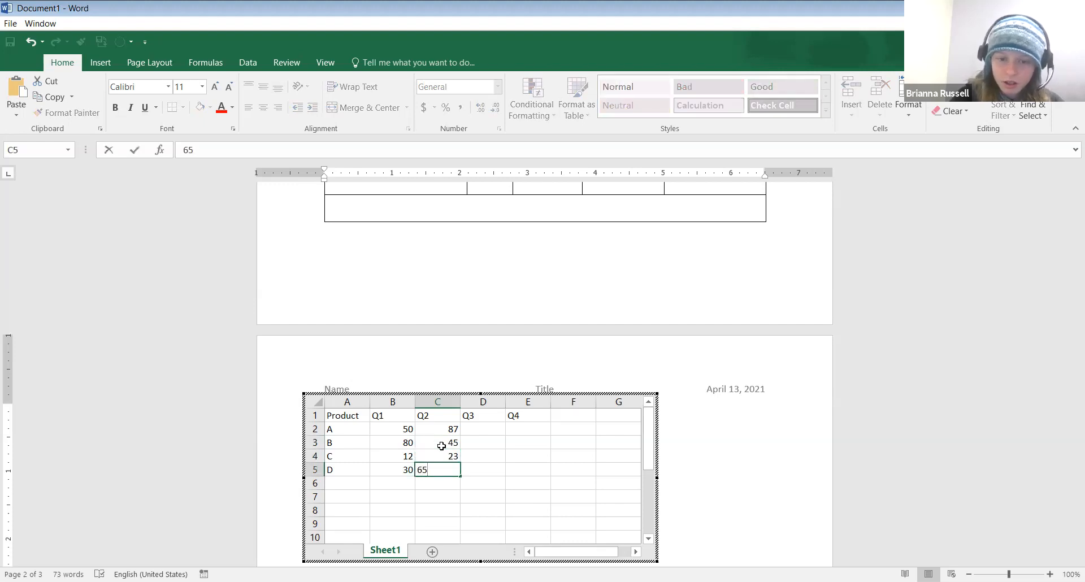
Enter Q3 figures 97, 64, 31, 20 in D2:D5
click(498, 428)
text(97)
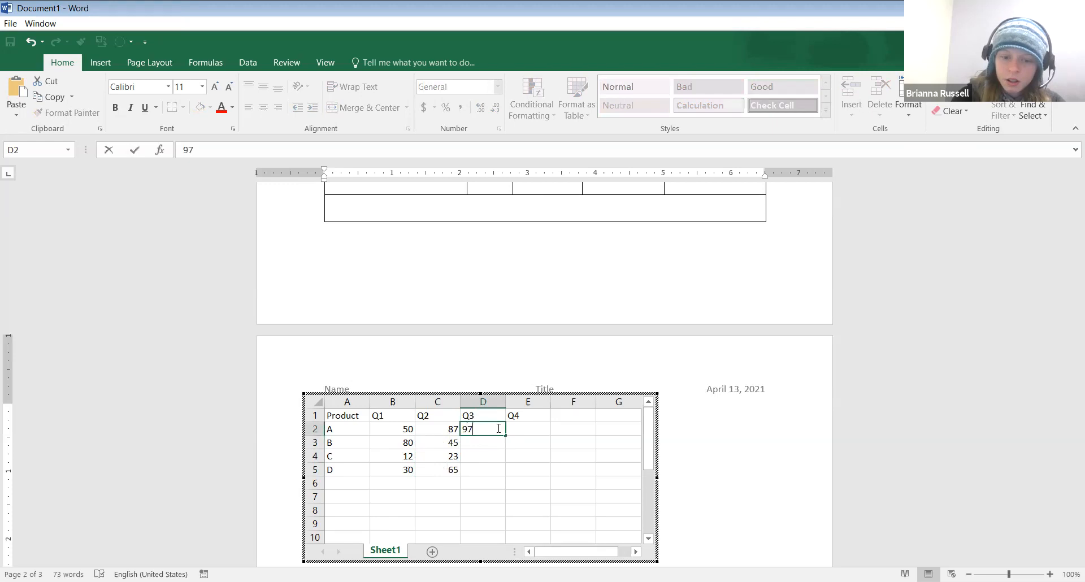
key(Return)
text(64)
key(Return)
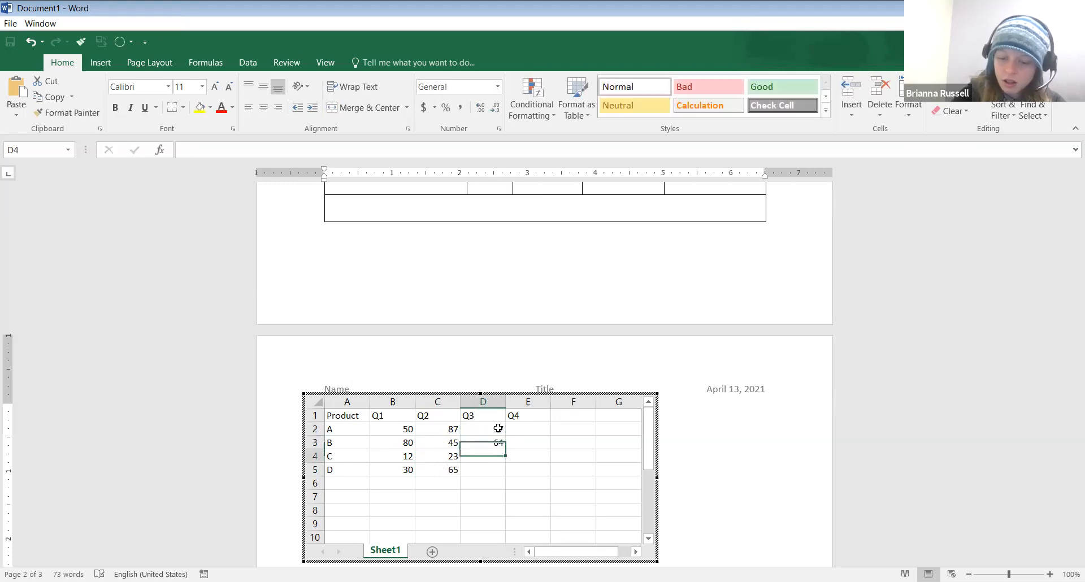
text(31)
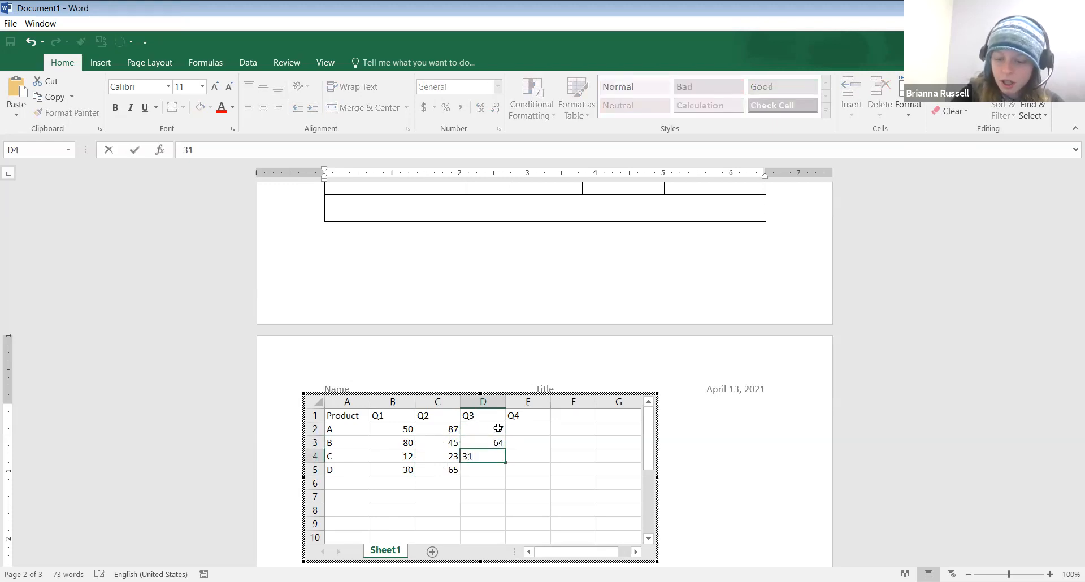
key(Return)
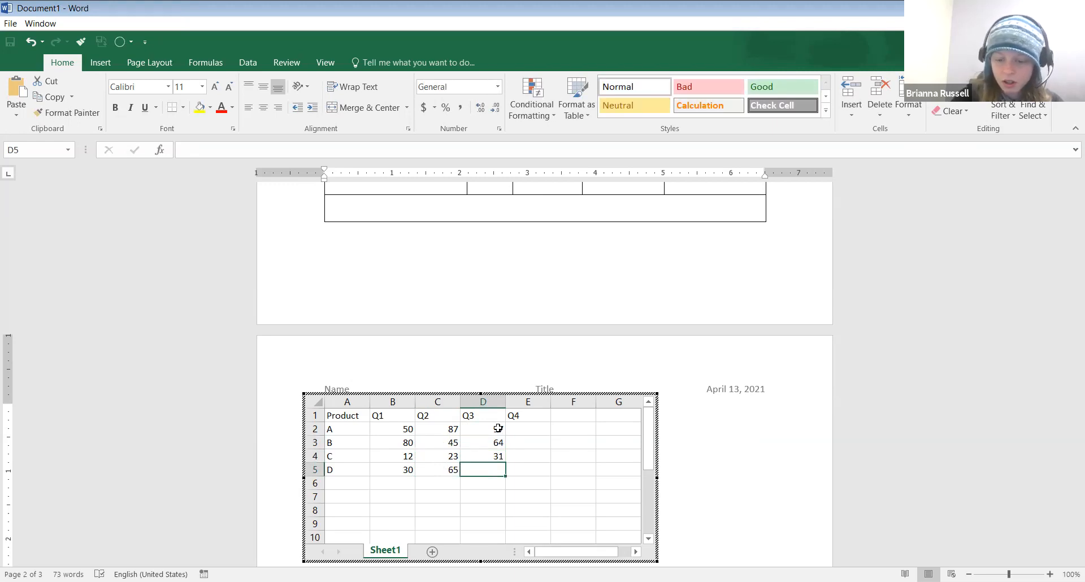
text(20)
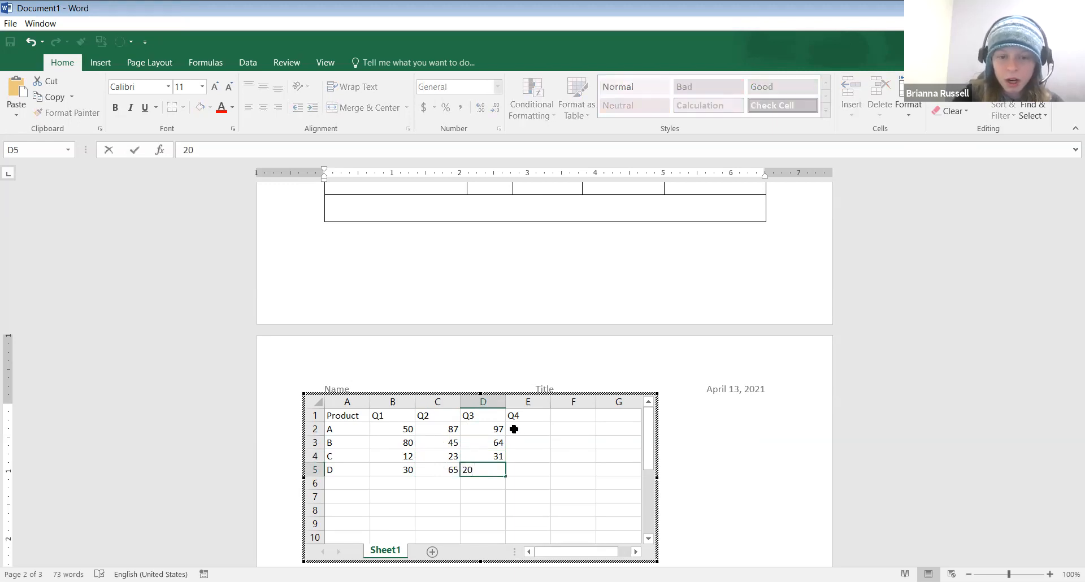
Enter Q4 figures 79, 51, 64, 35 in E2:E5
click(517, 429)
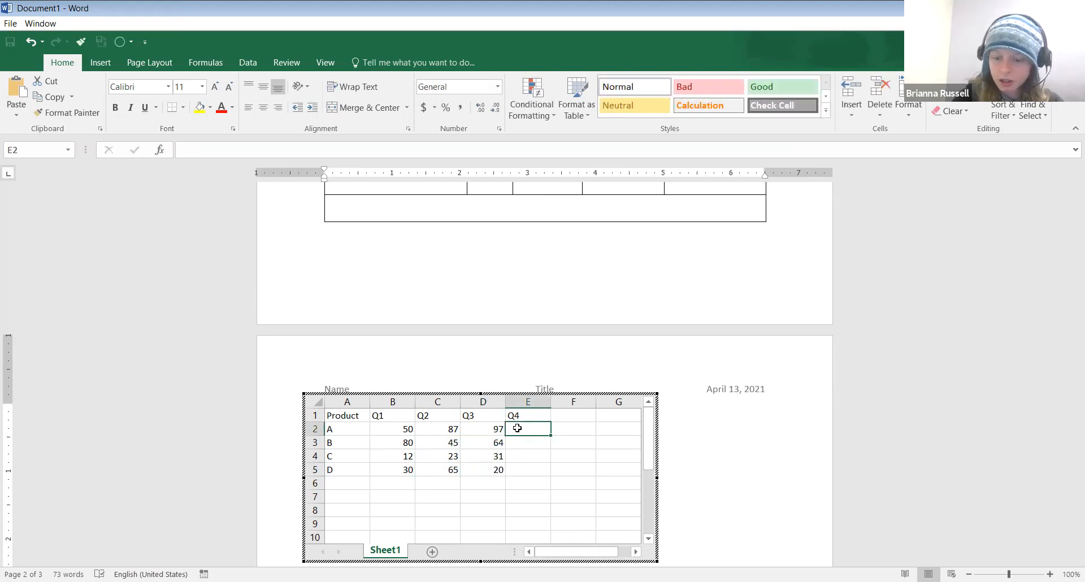
text(79)
key(Return)
text(51)
key(Return)
text(64)
key(Return)
text(35)
click(568, 452)
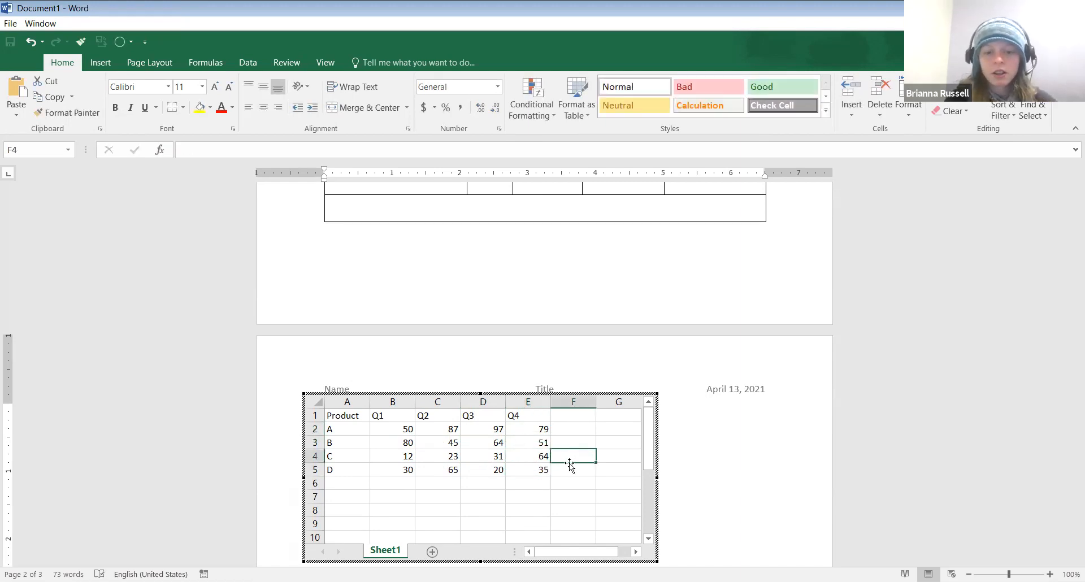
Label A6 'Total' and enter =SUM(B2:B5) in B6, giving 172
double_click(342, 484)
text(Total)
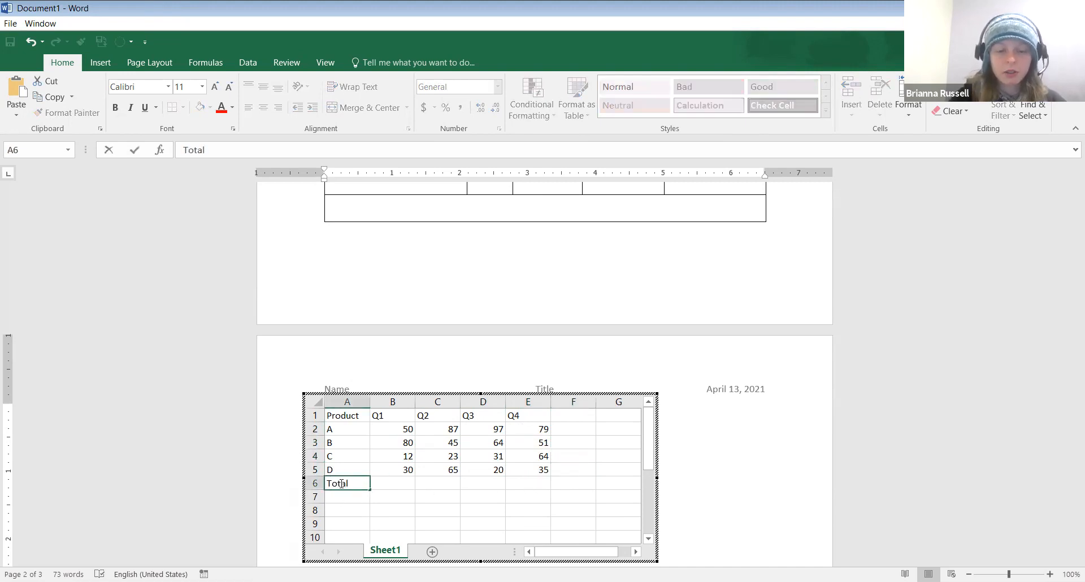
click(387, 484)
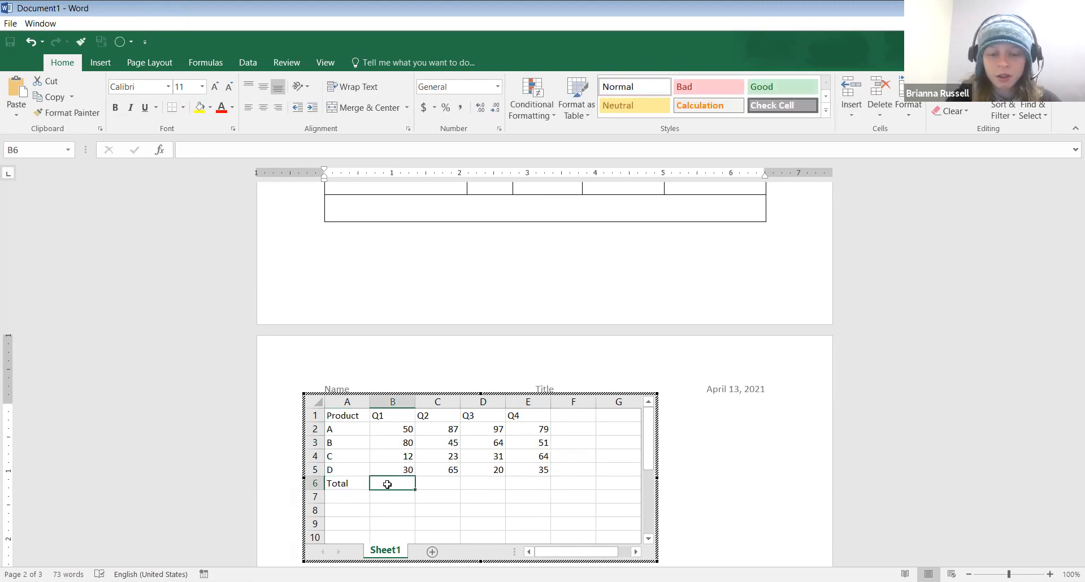
text(=)
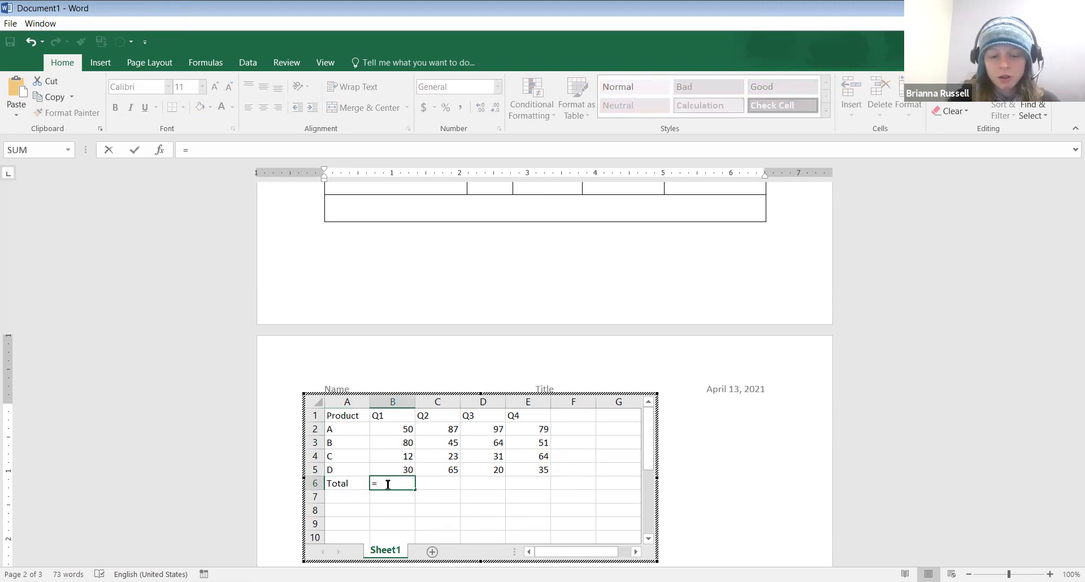
text(()
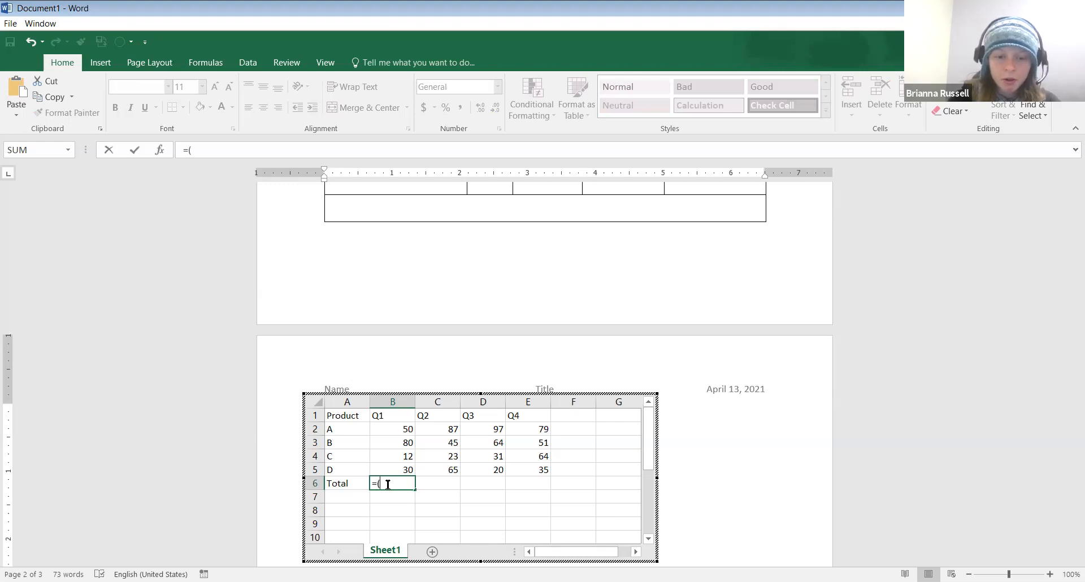
key(BackSpace)
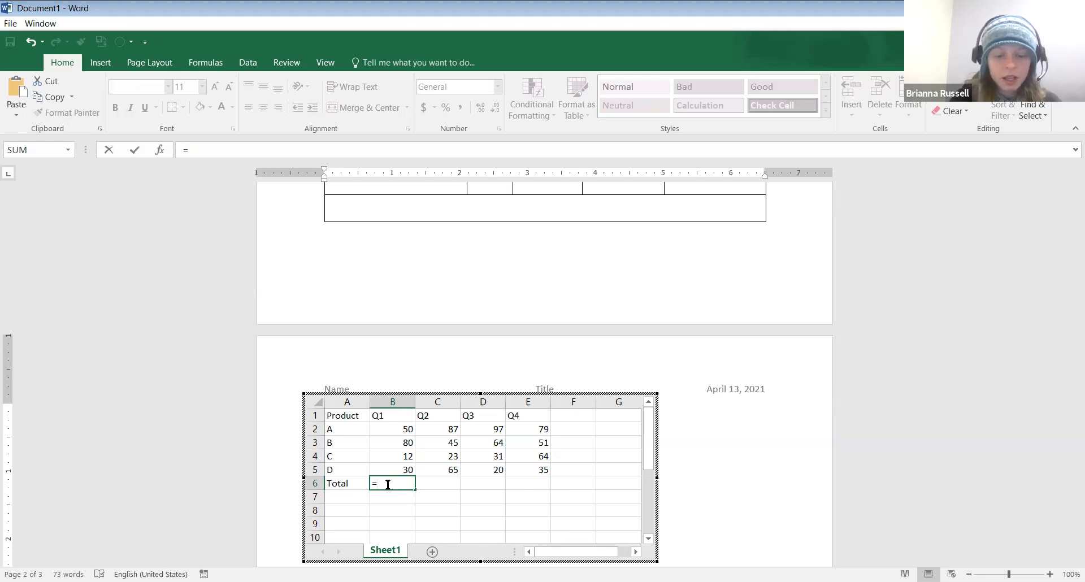
text(su)
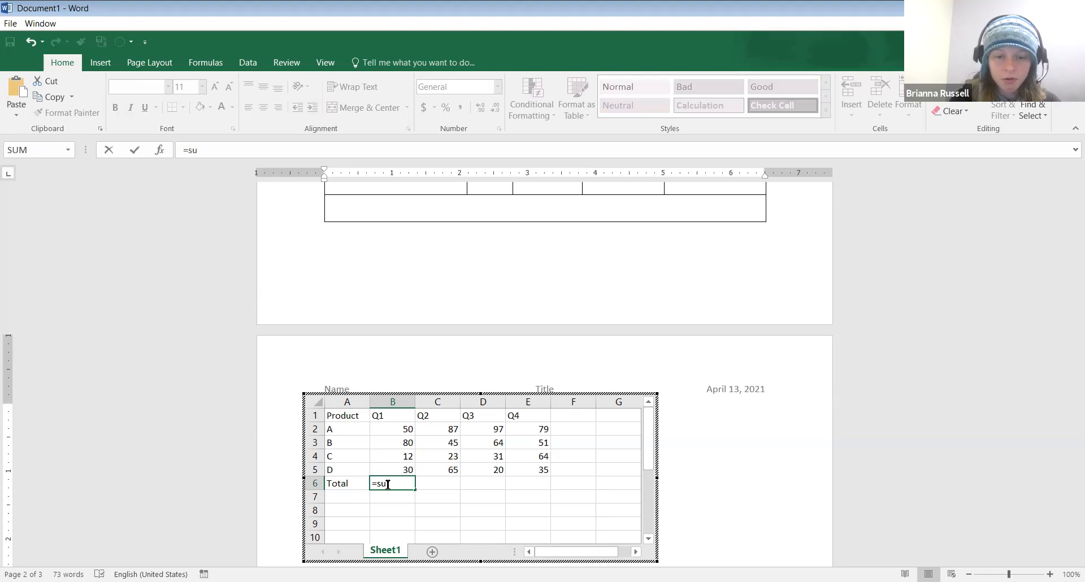
text(m)
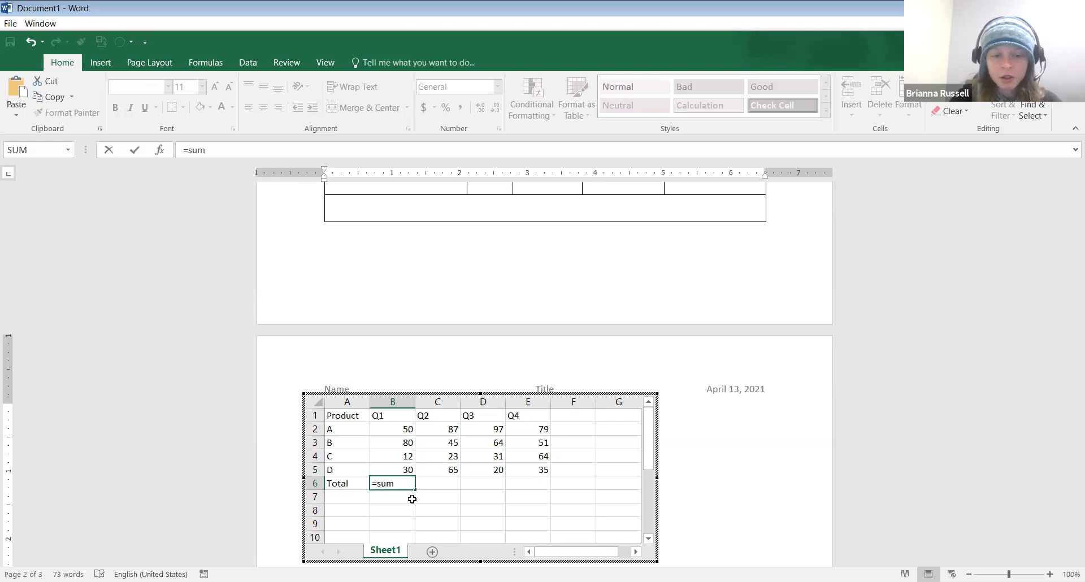
text(()
drag(405, 429, 405, 466)
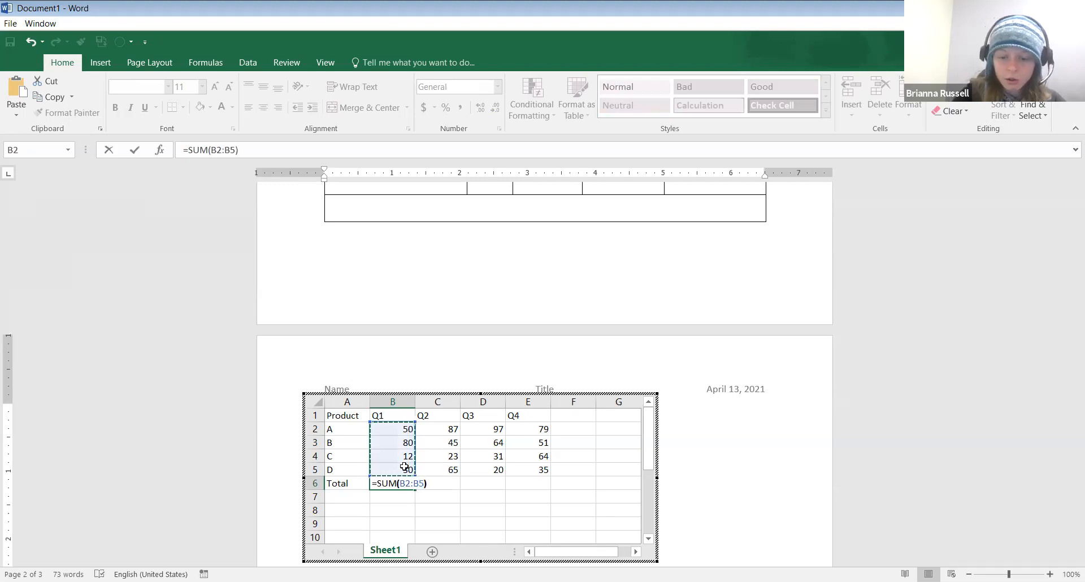
key(Return)
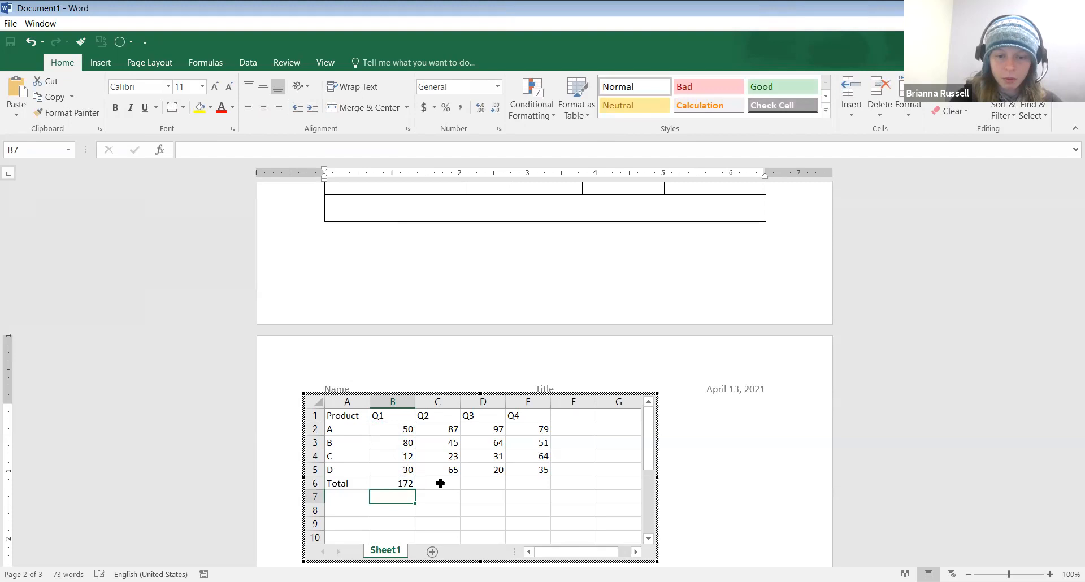
Fill the sum formula across C6:E6 for totals 220, 212 and 229, then exit the sheet
click(407, 484)
drag(416, 486, 552, 492)
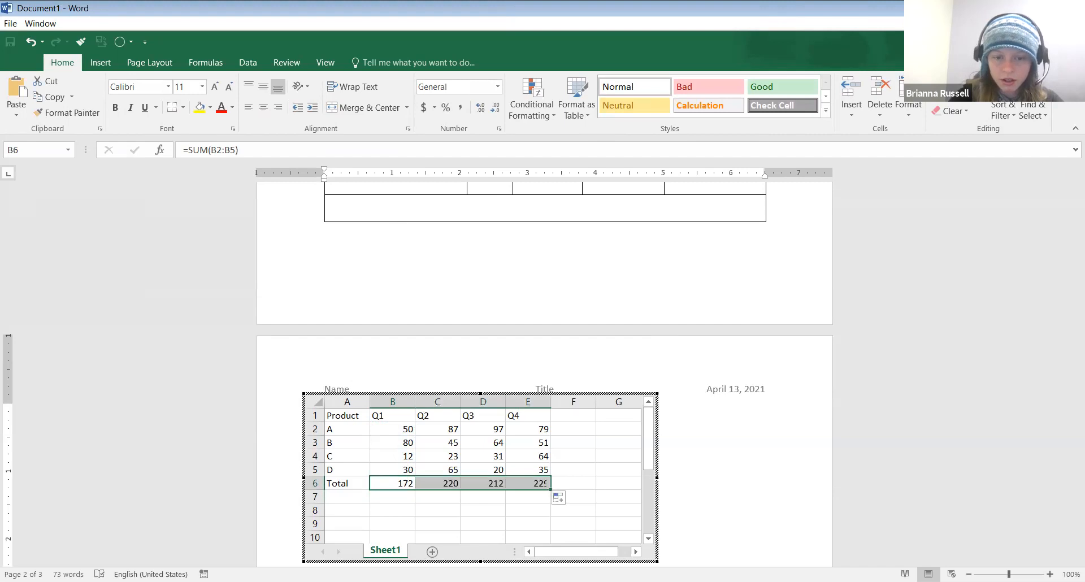
click(613, 485)
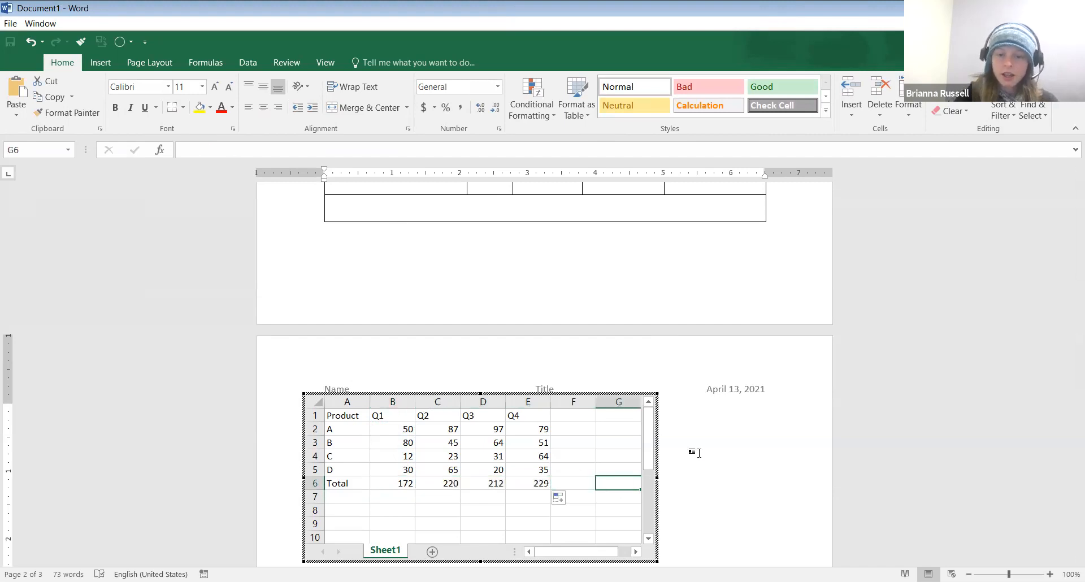
click(762, 446)
scroll(767, 446, down, 1)
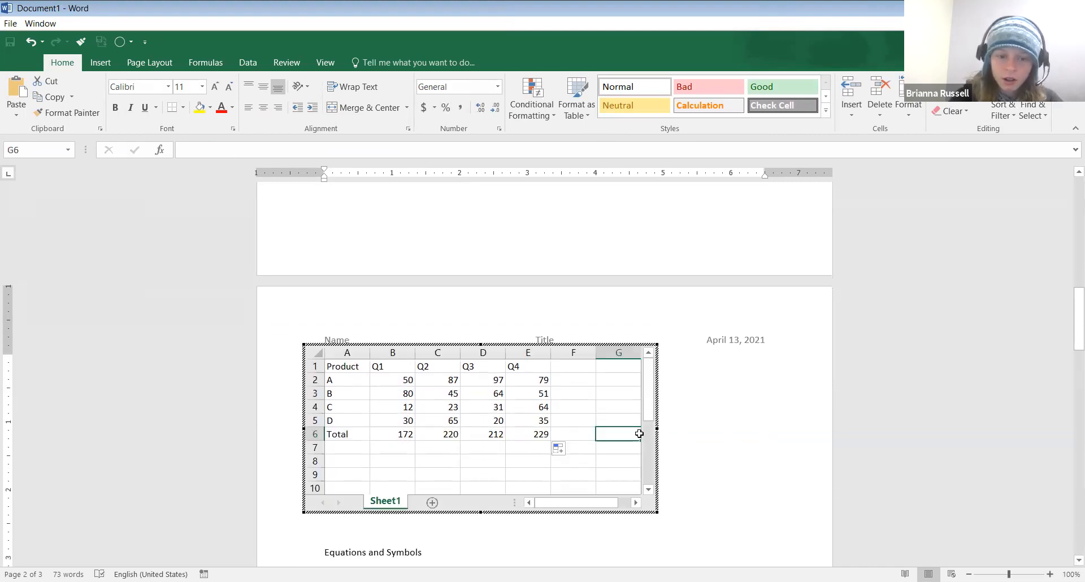
Return to the page to view the totalled product table, then reopen the embedded sheet for editing
click(719, 426)
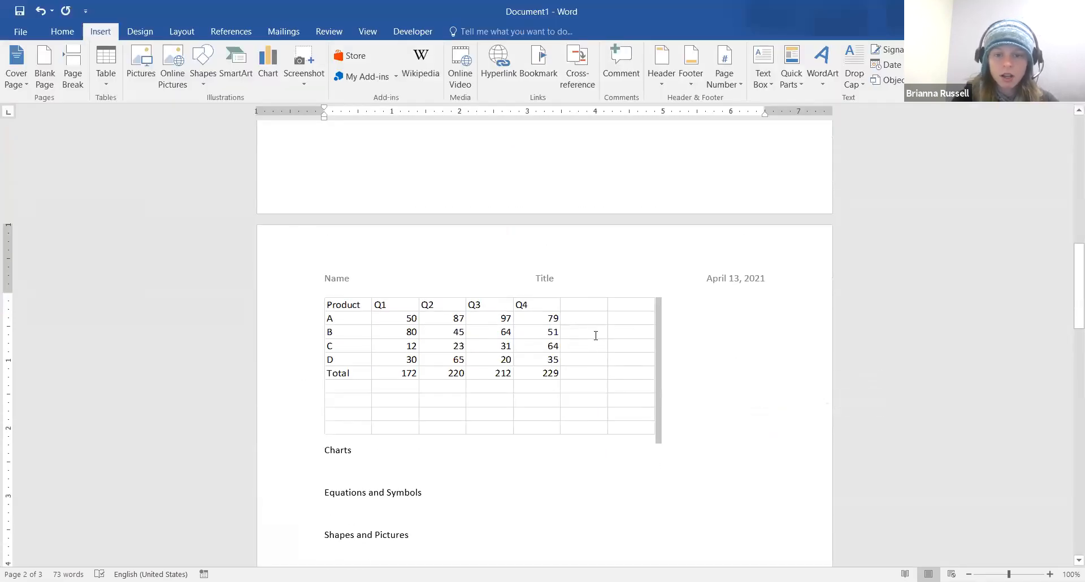
click(618, 397)
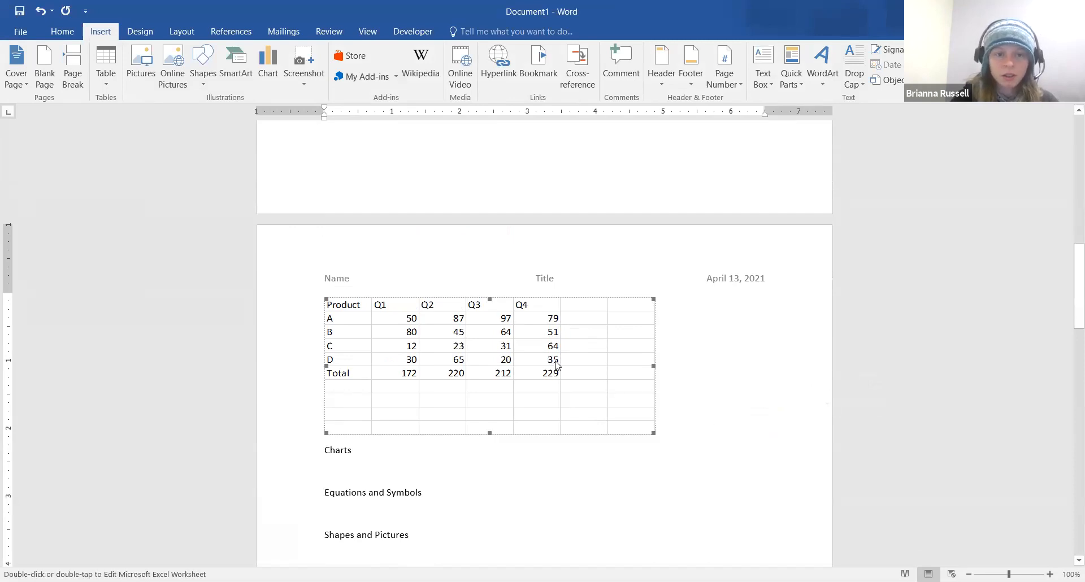
double_click(616, 407)
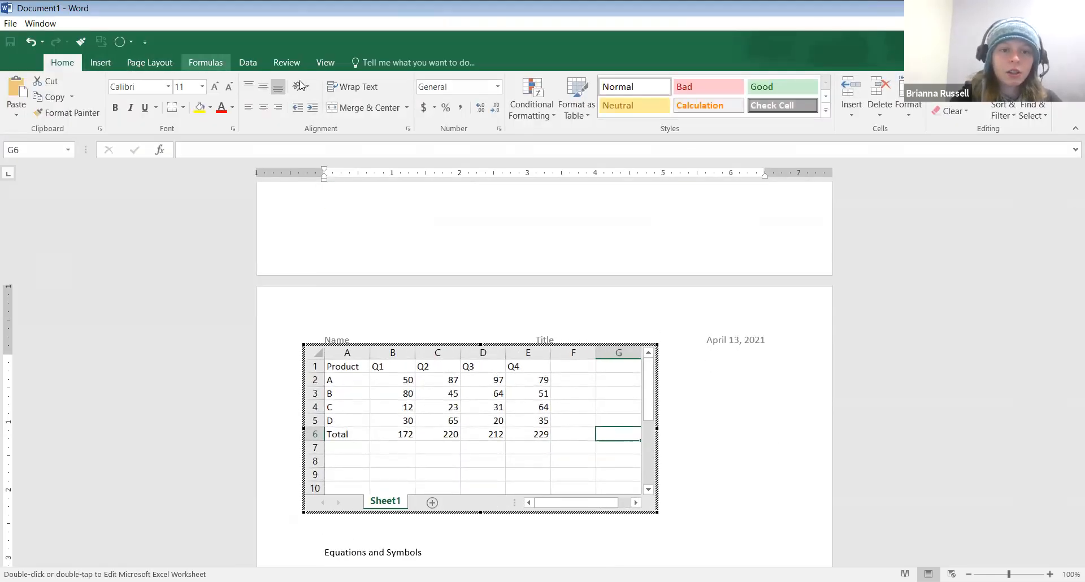
Format the range A1:E6, including the Total row, as a table with a blue header row
click(355, 398)
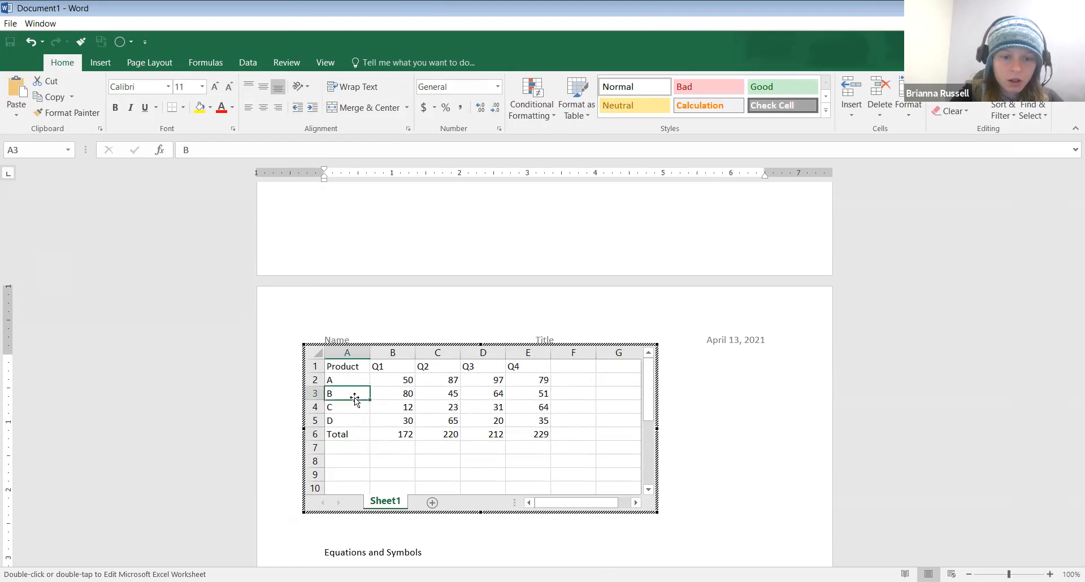
click(101, 65)
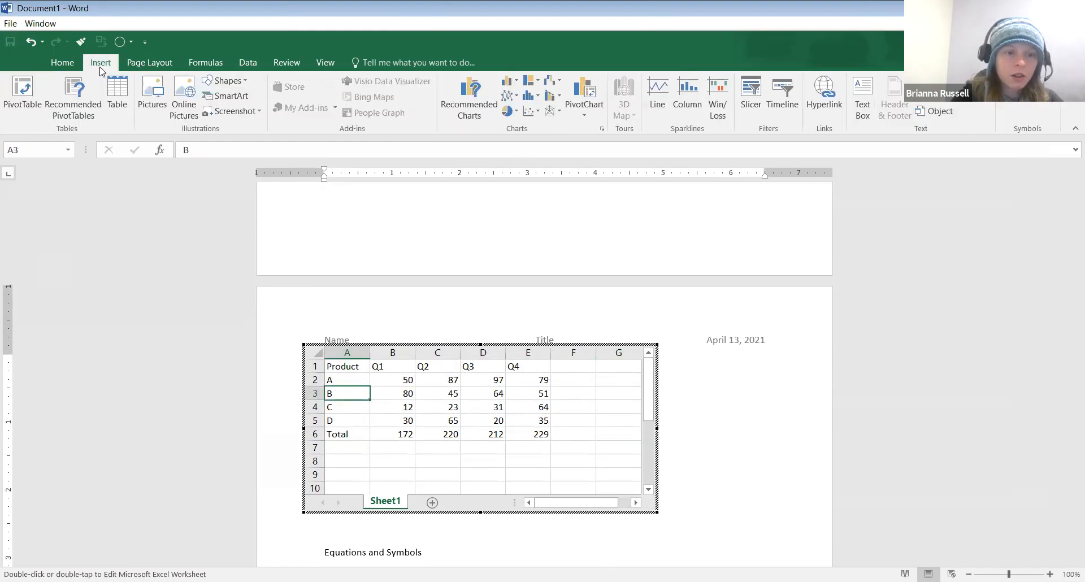
click(117, 91)
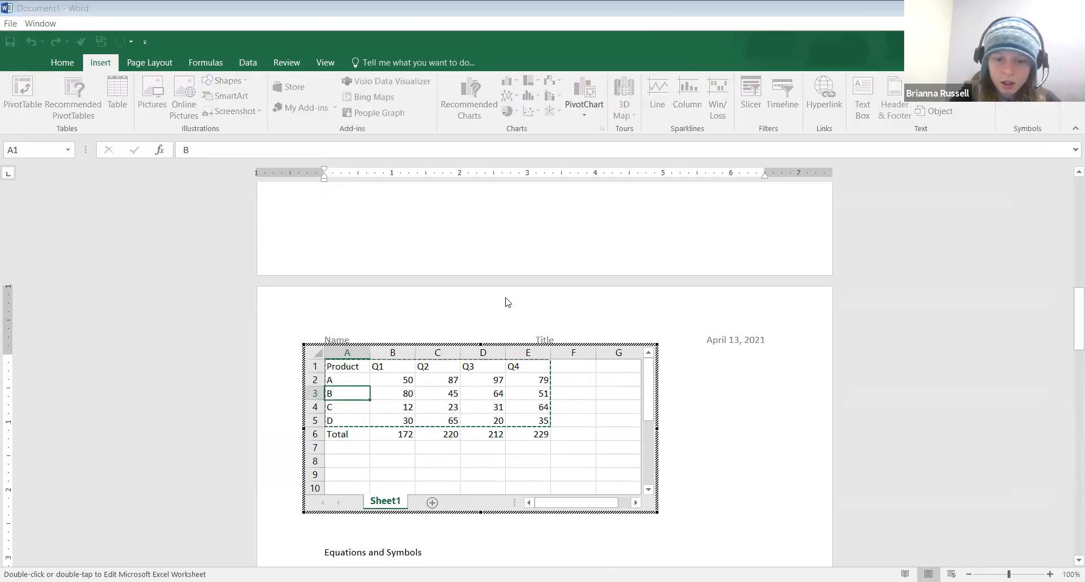
key(Escape)
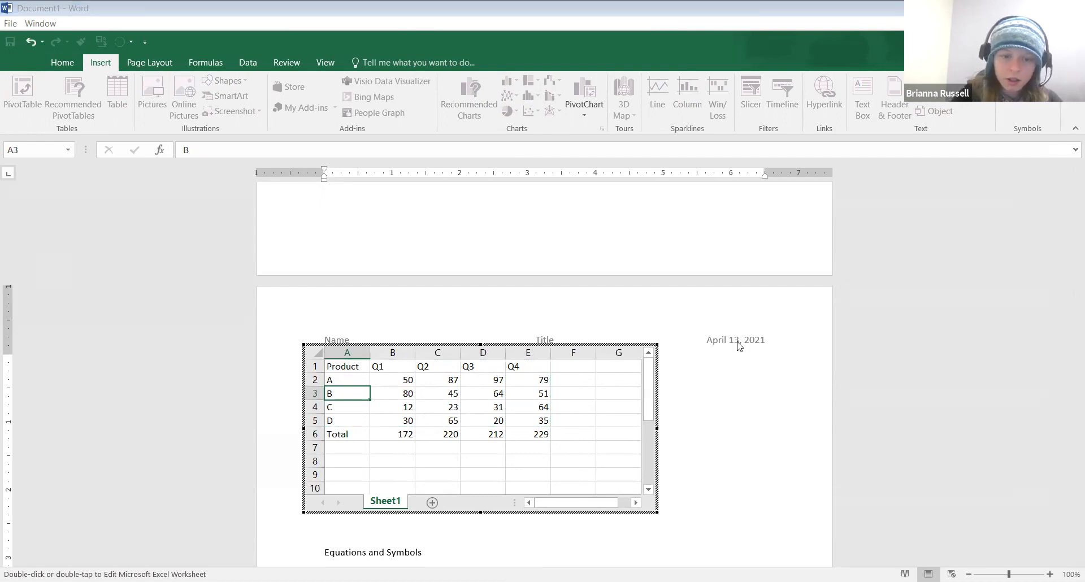
click(341, 367)
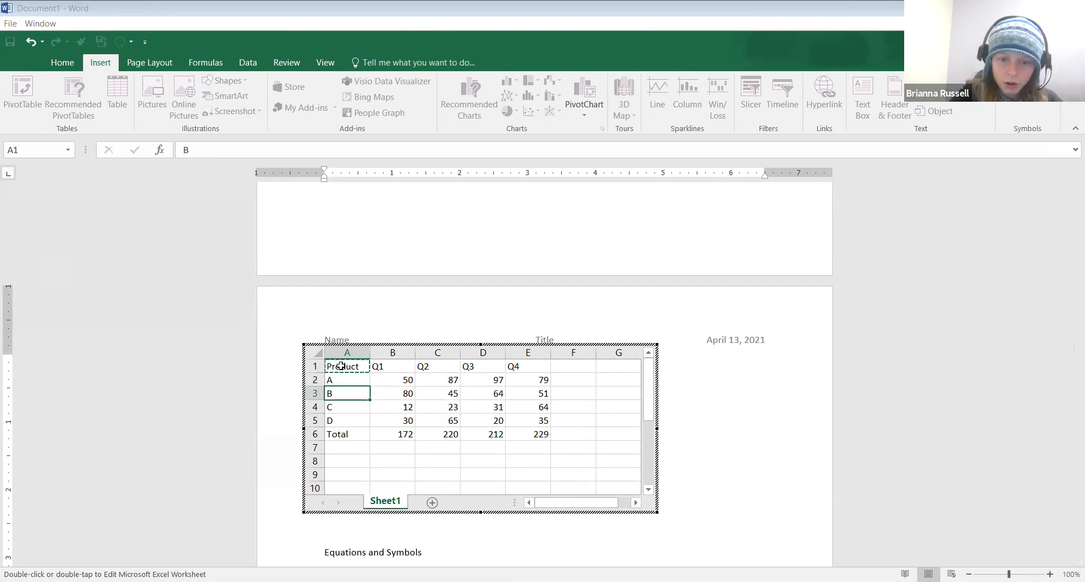
drag(340, 366, 528, 434)
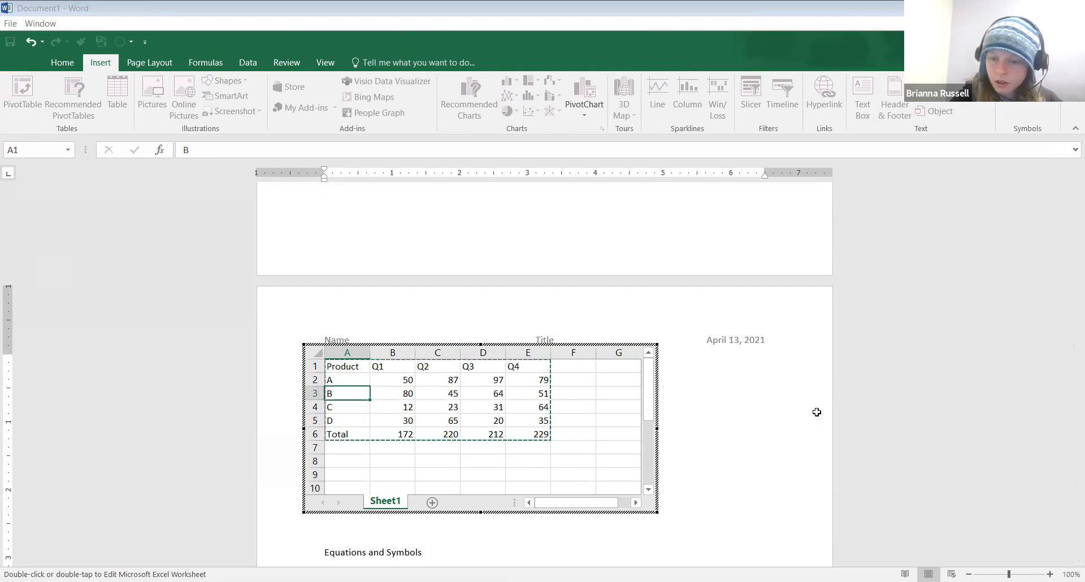
key(Escape)
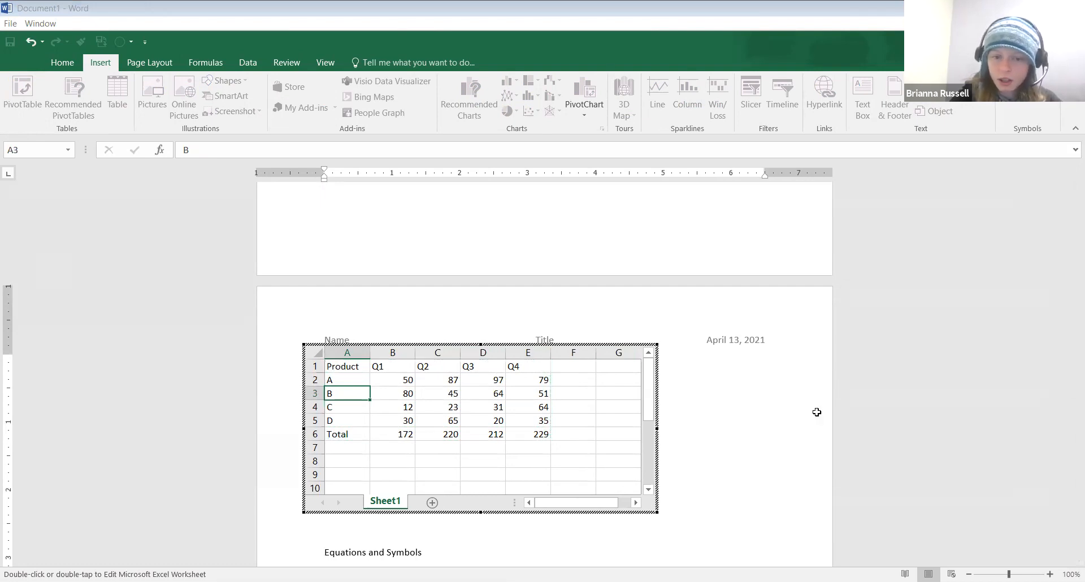
click(410, 485)
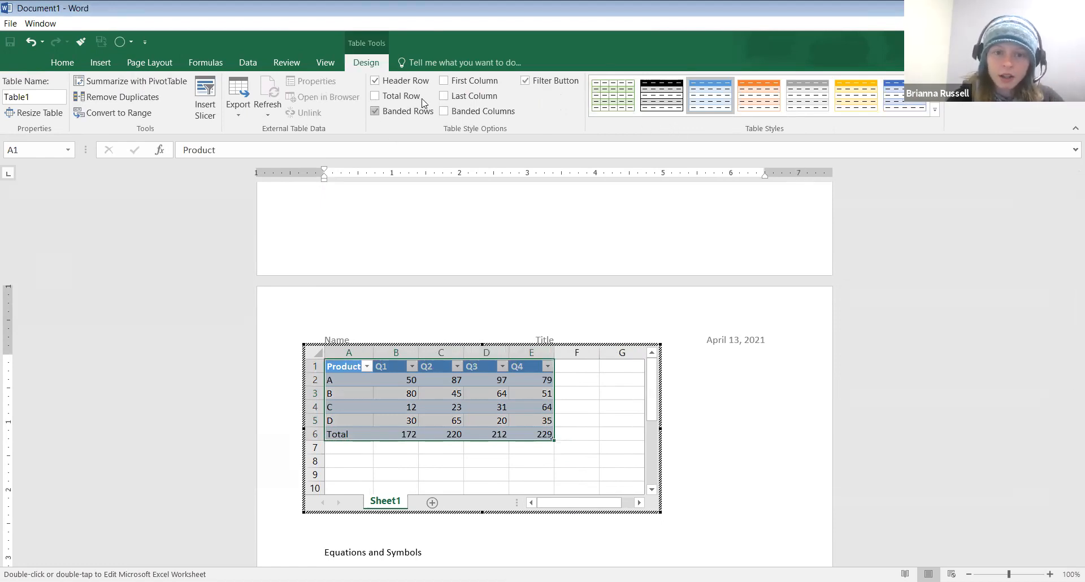
Turn on Total Row, turn off Banded Rows, and trim the object frame to A1:E6
click(392, 97)
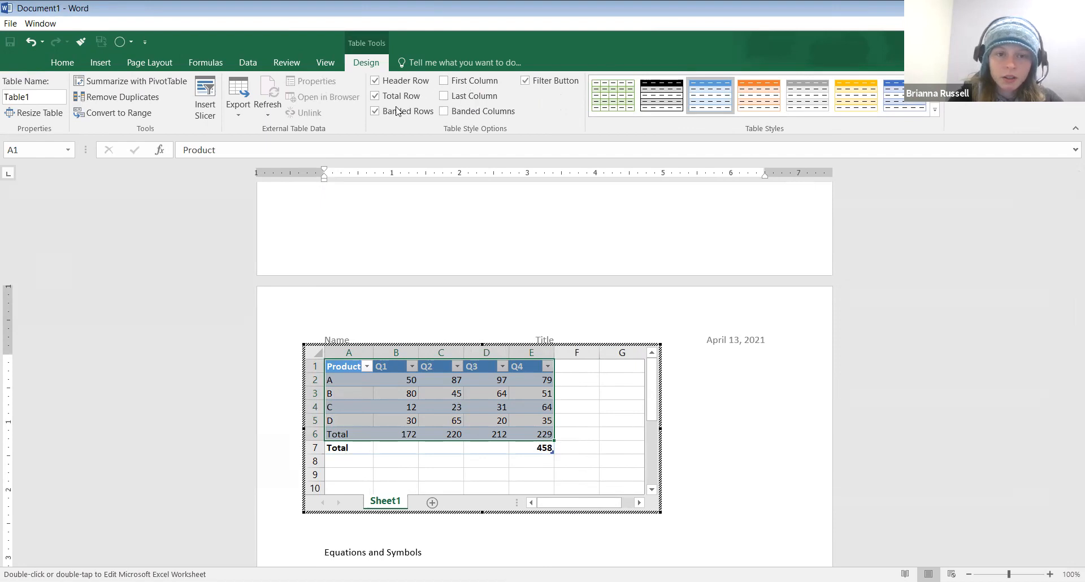
click(382, 116)
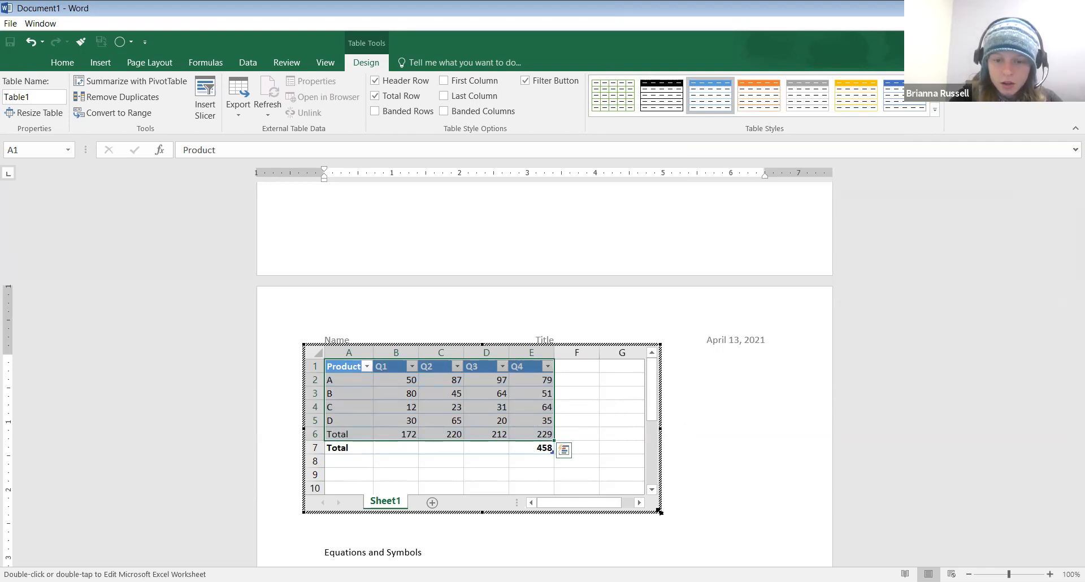
drag(659, 511, 556, 456)
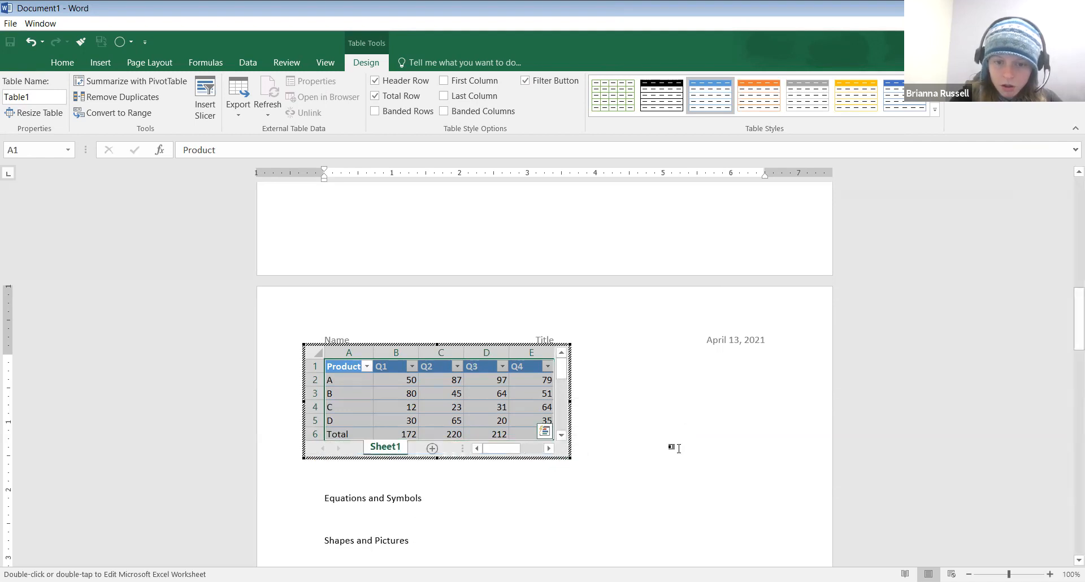
Return to the document and place the caret on the blank line under the Charts heading
click(622, 433)
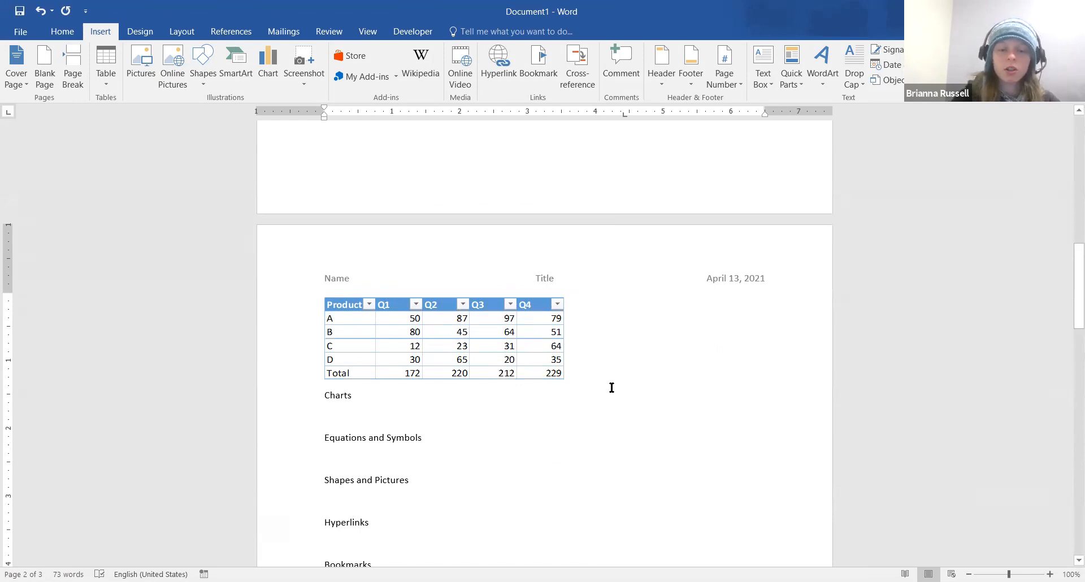
scroll(612, 388, down, 1)
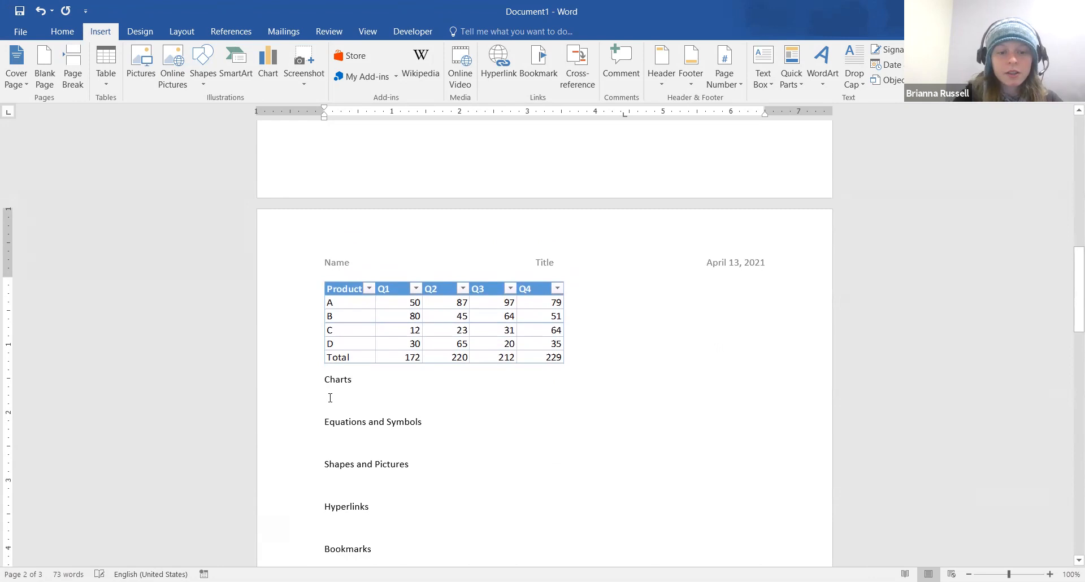
click(335, 398)
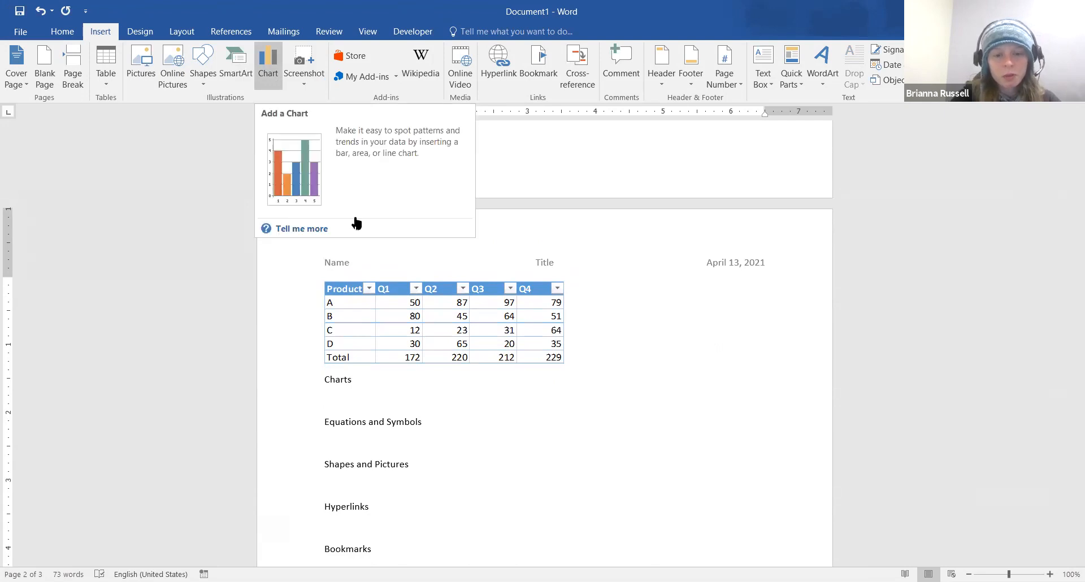
Insert a default Pie chart titled Sales from the Insert Chart dialog
click(262, 80)
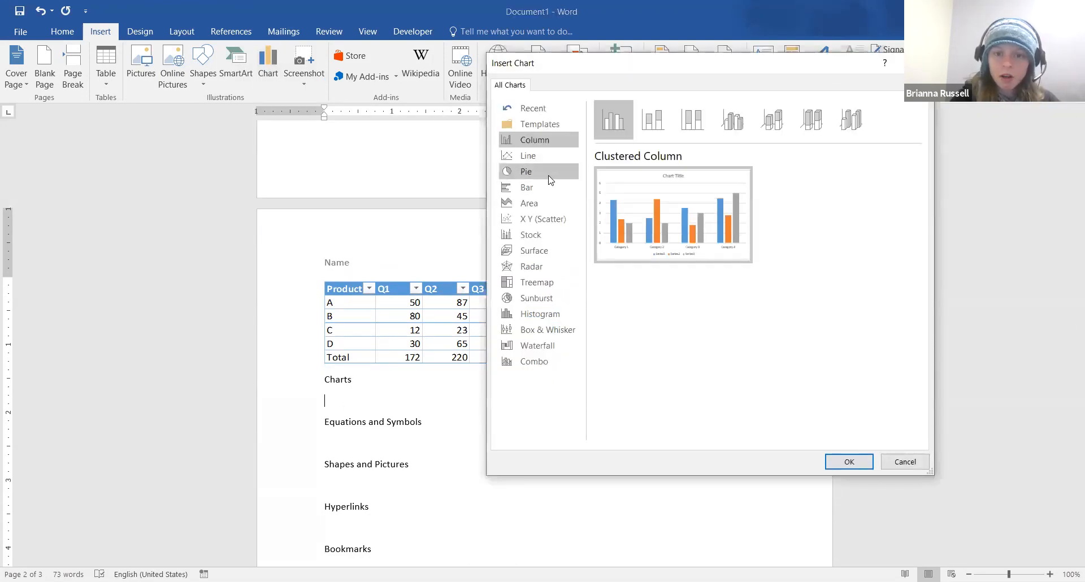
click(548, 175)
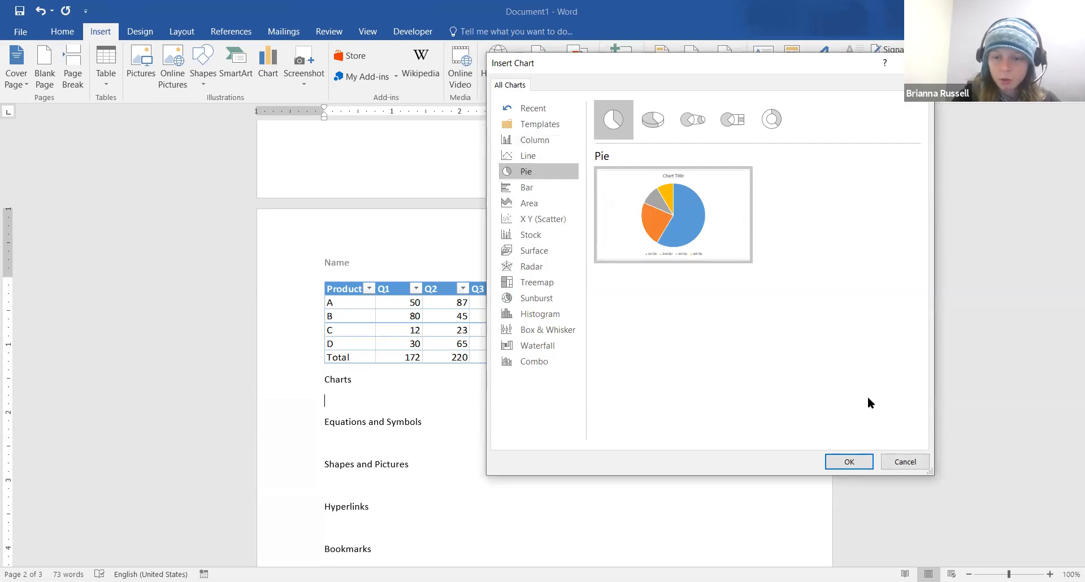
click(843, 464)
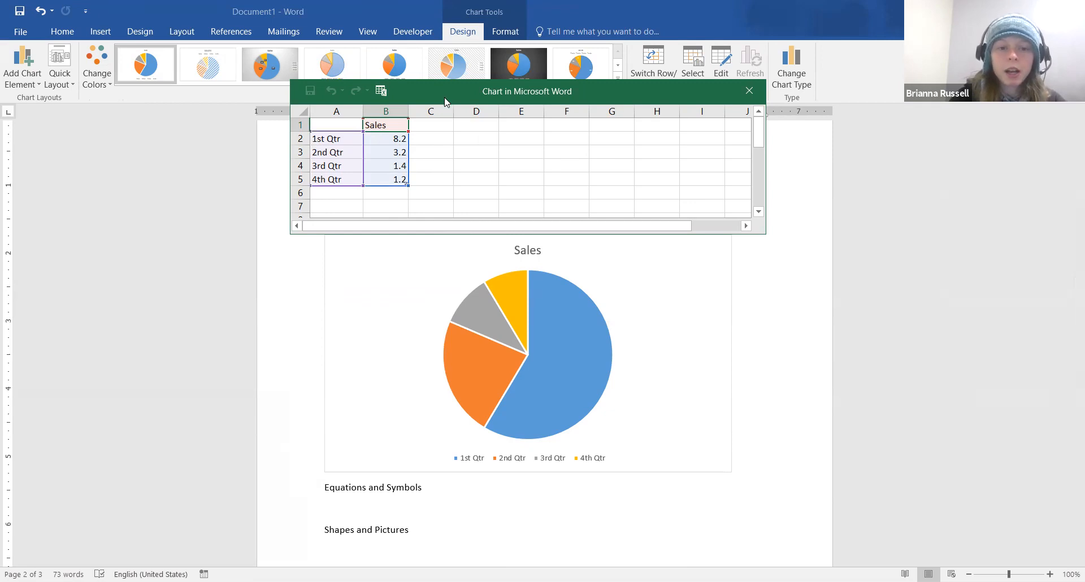
Move the data sheet aside and set 1st and 2nd Qtr sales to 172 and 220
drag(444, 101, 477, 230)
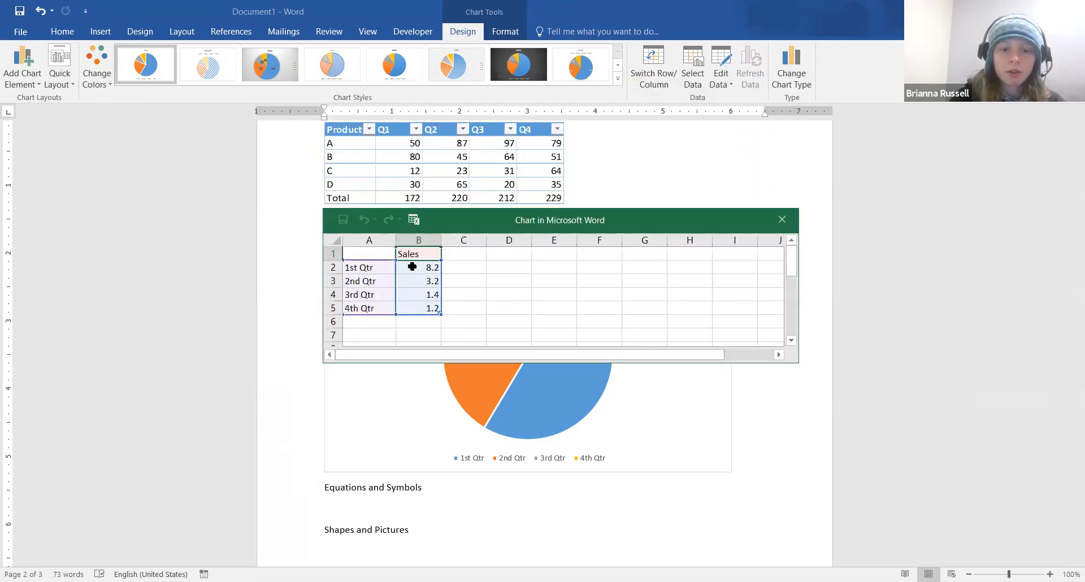
click(425, 268)
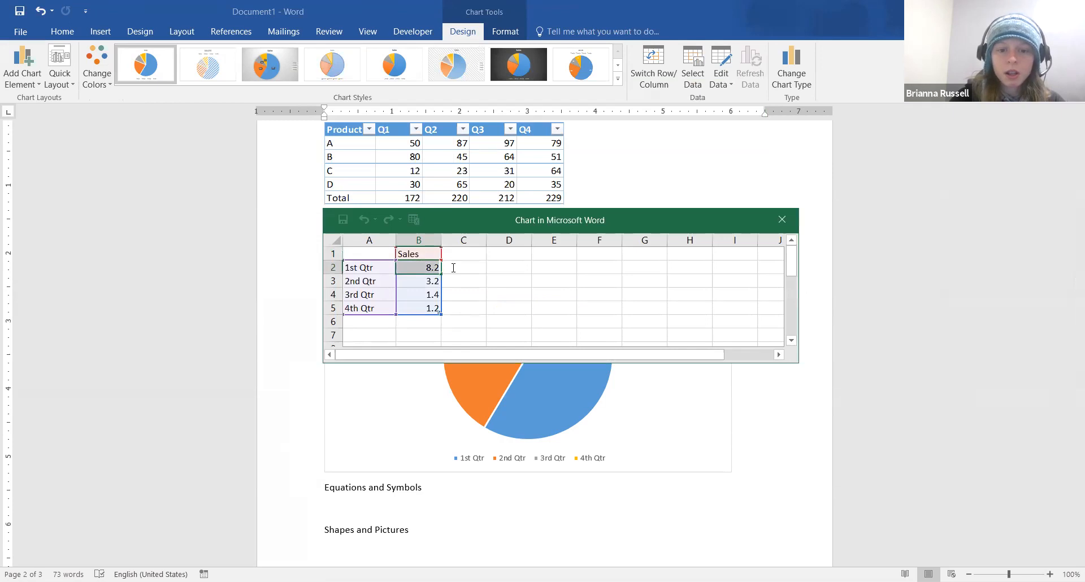
text(172)
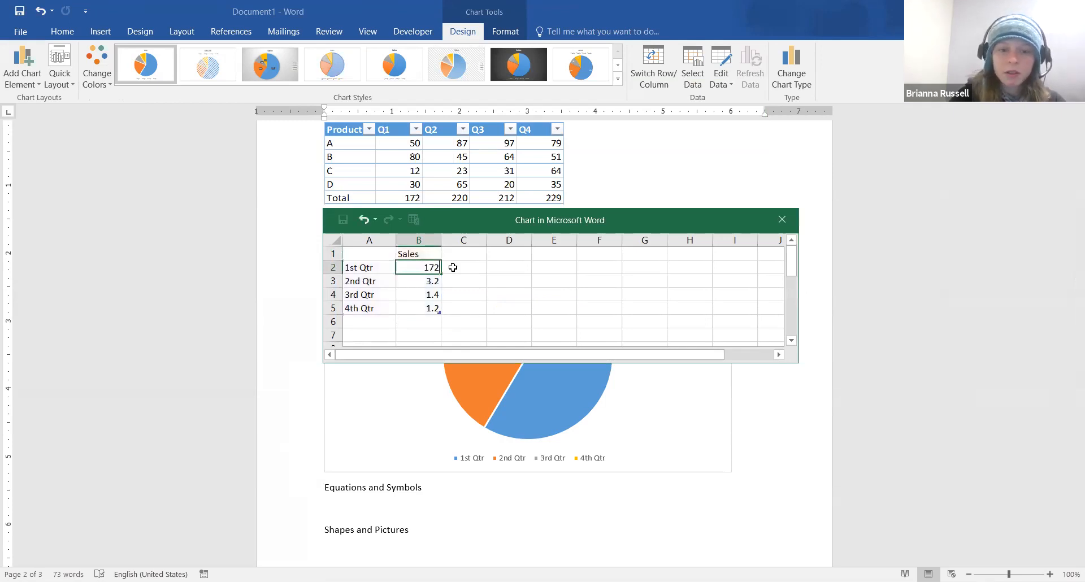
click(426, 284)
double_click(427, 281)
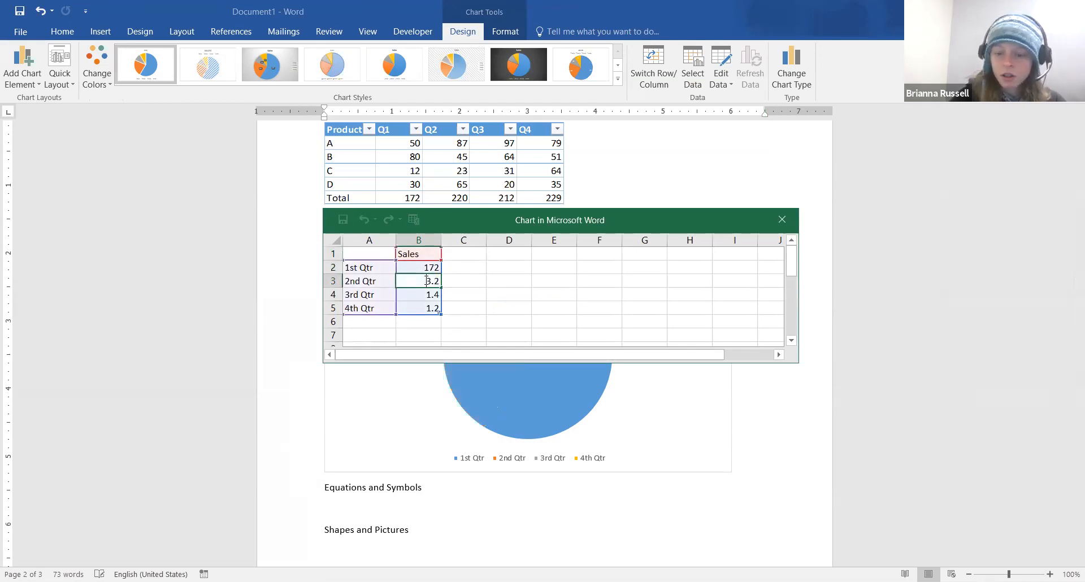
key(Delete)
key(Delete)
key(Delete)
text(220)
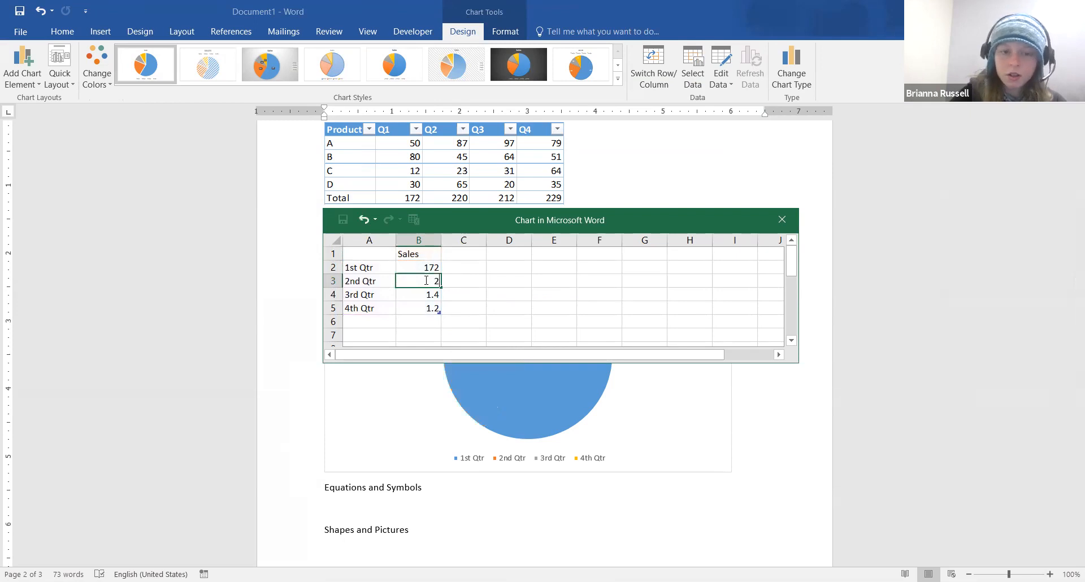
click(429, 294)
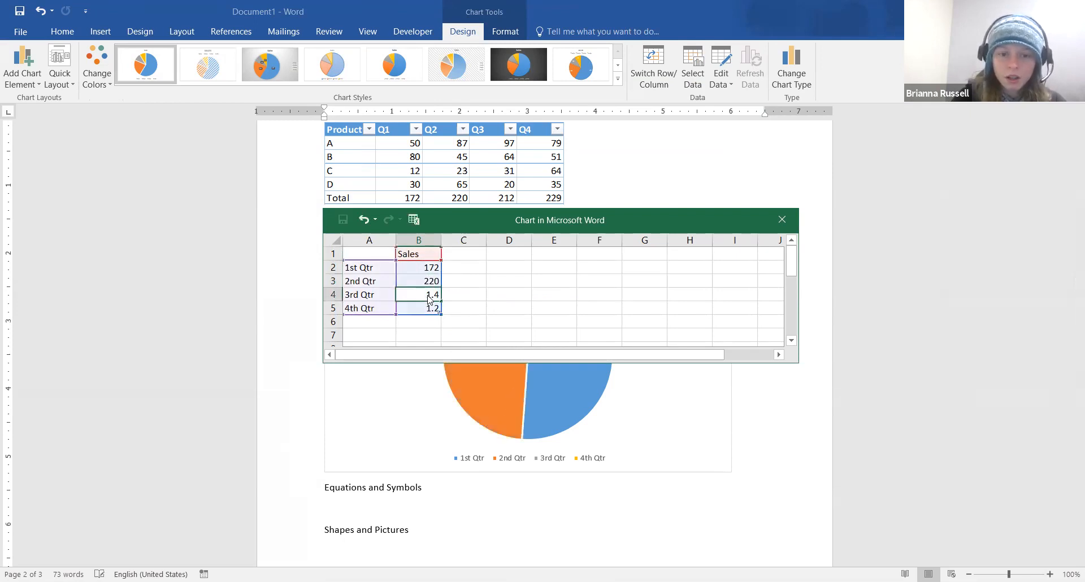
Set 3rd and 4th Qtr sales to 212 and 229, then move the data sheet off the chart title
text(212)
click(432, 308)
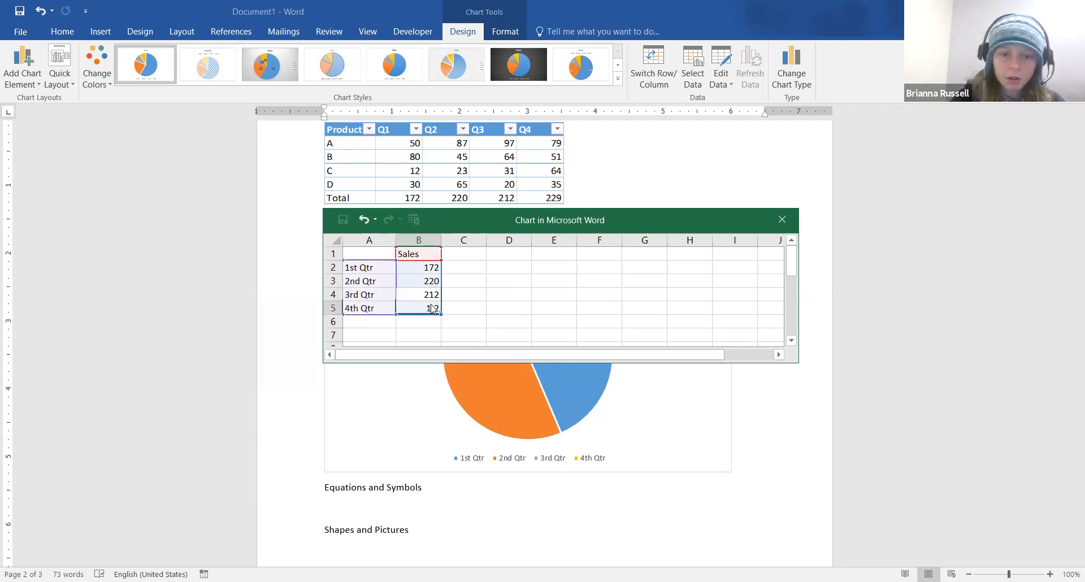
double_click(432, 308)
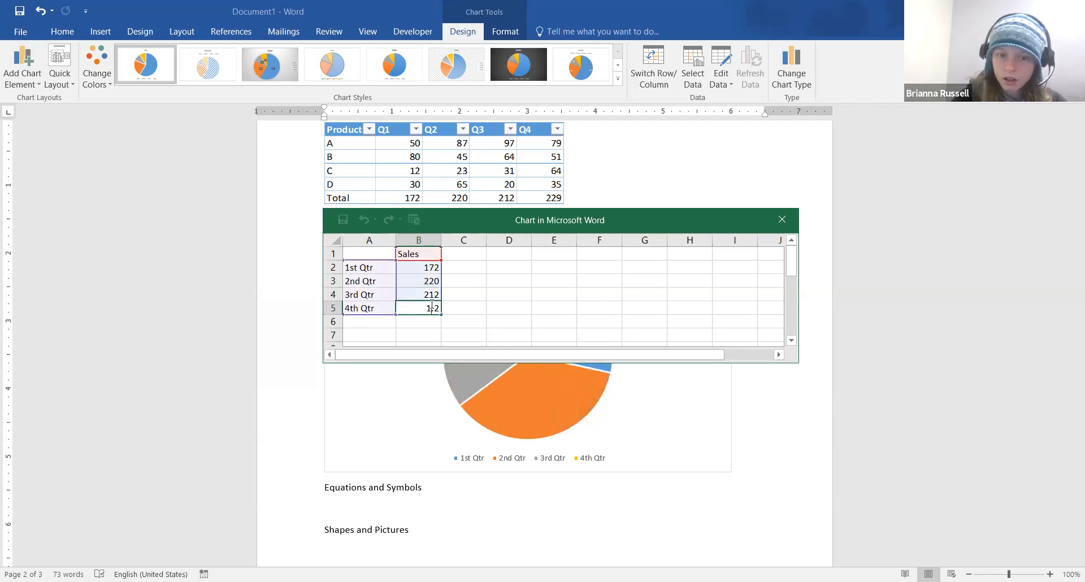
text(229)
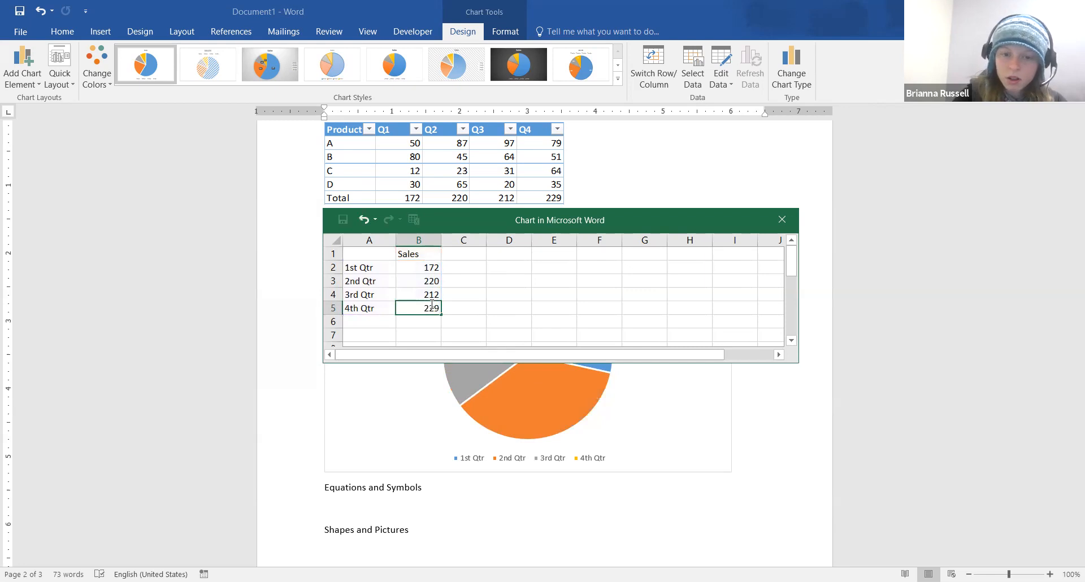
key(Return)
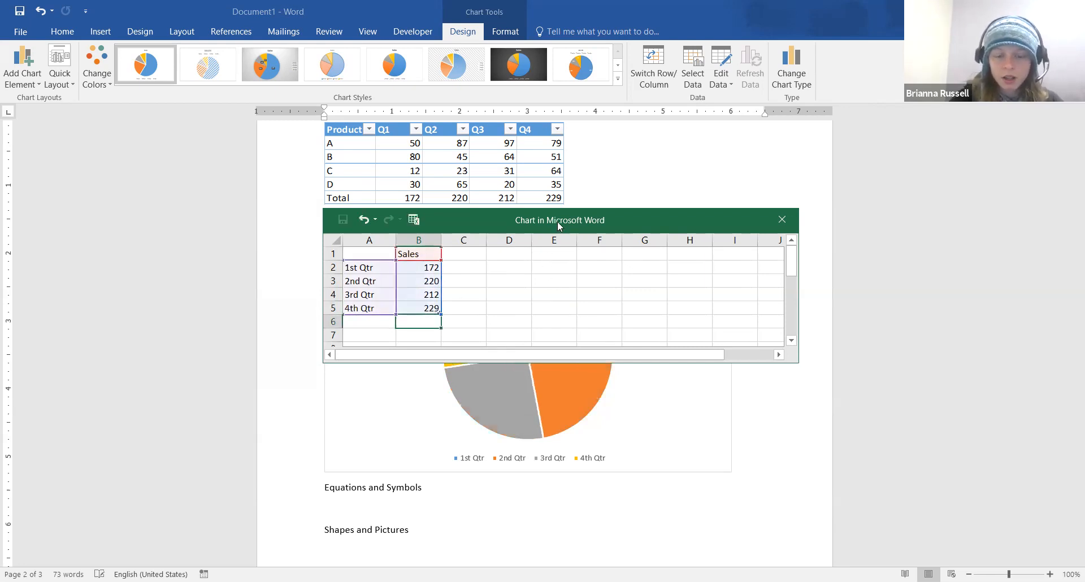
drag(558, 222, 536, 104)
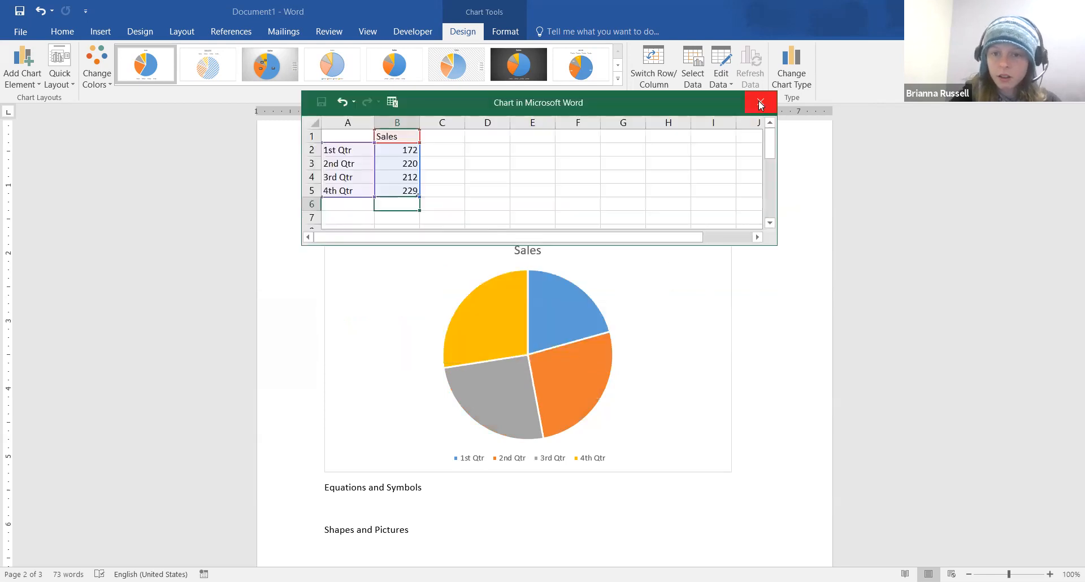
Close the chart data sheet and reselect the updated four-slice Sales pie chart
click(760, 102)
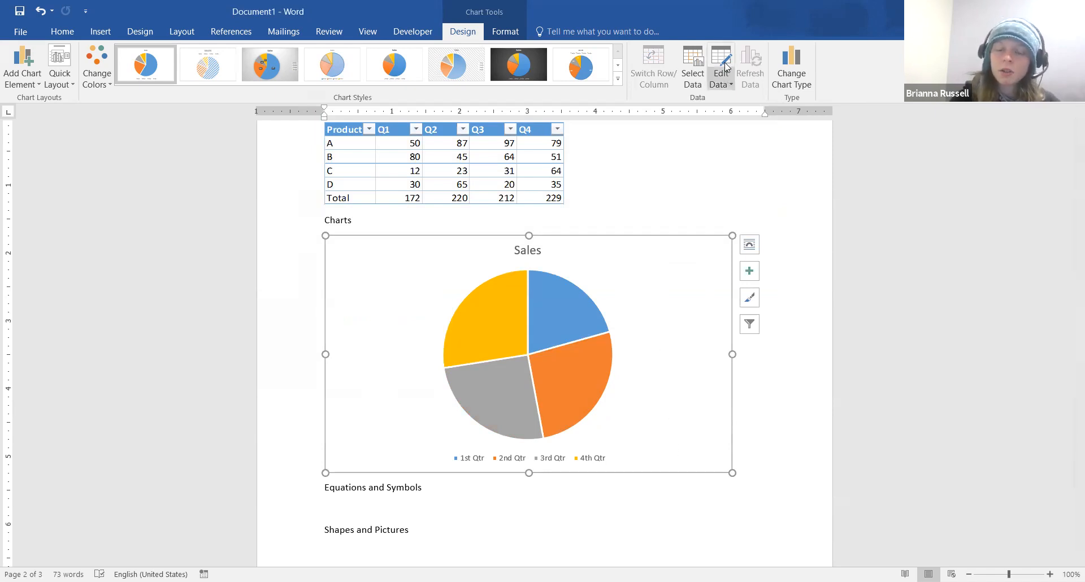
click(674, 510)
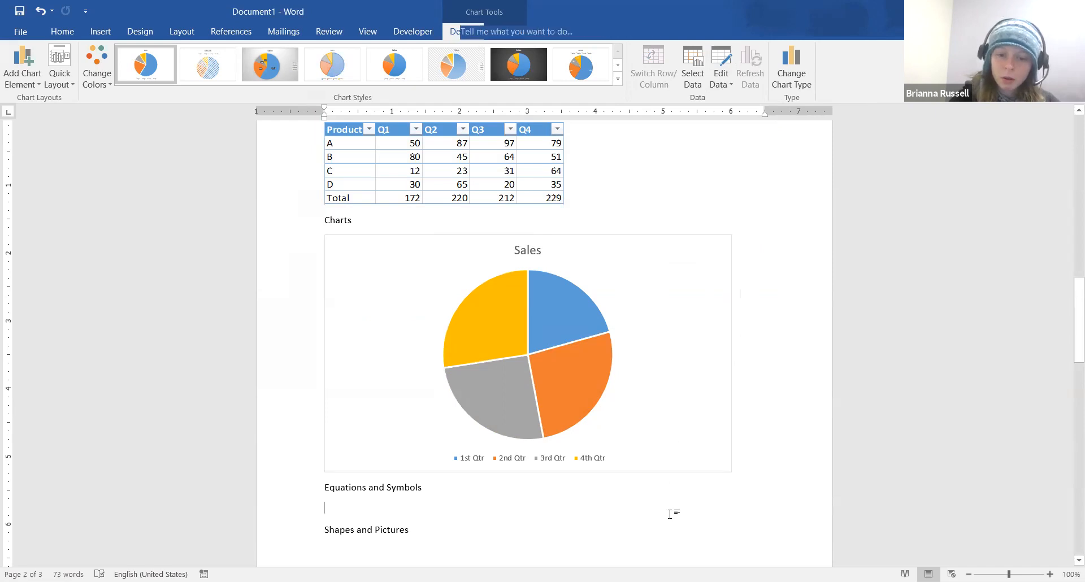
click(608, 398)
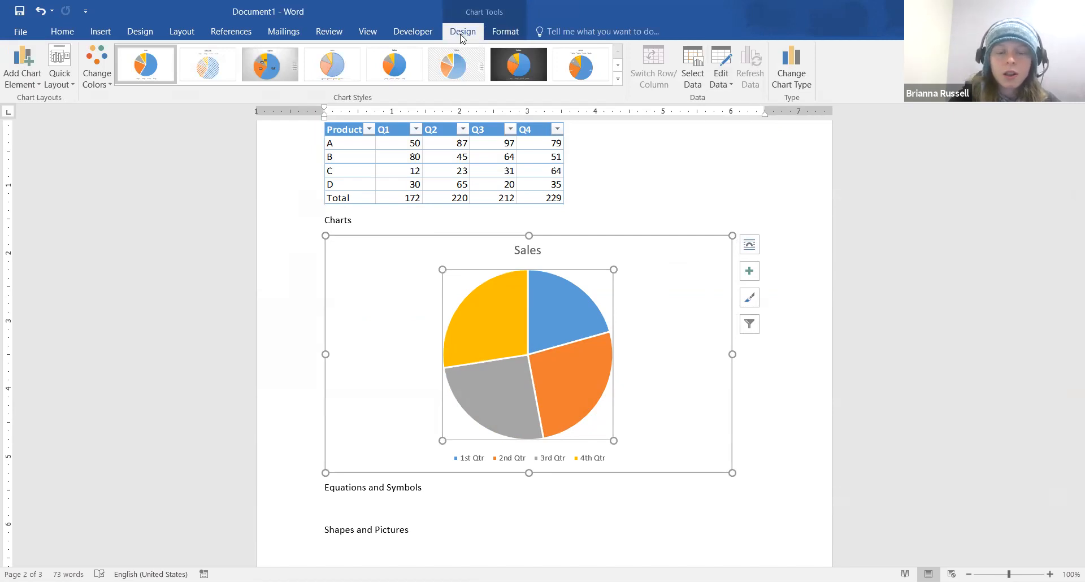
Apply dark-background Chart Style 7 to the Sales pie chart
click(509, 33)
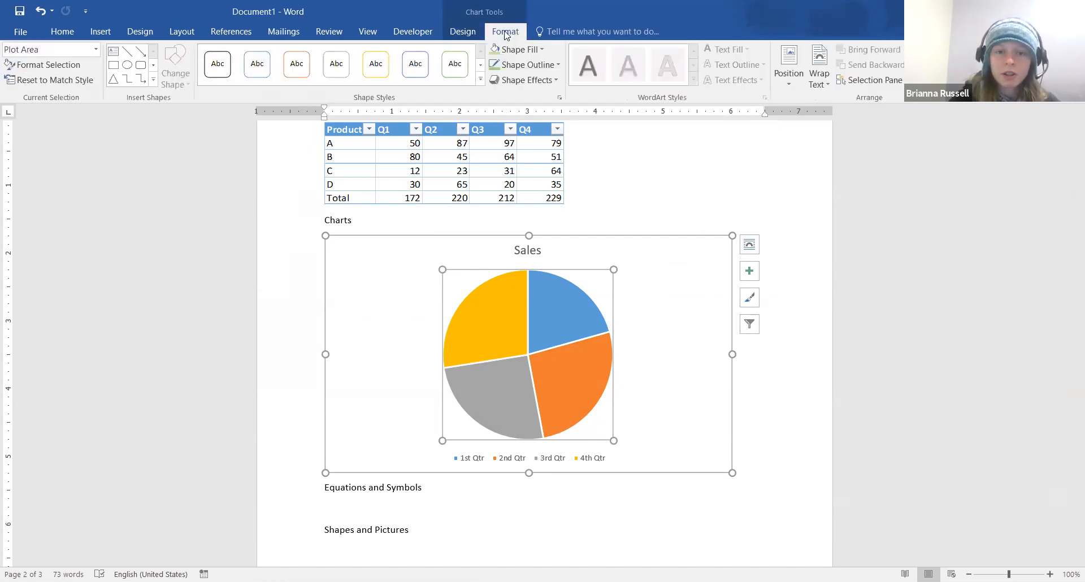
click(465, 33)
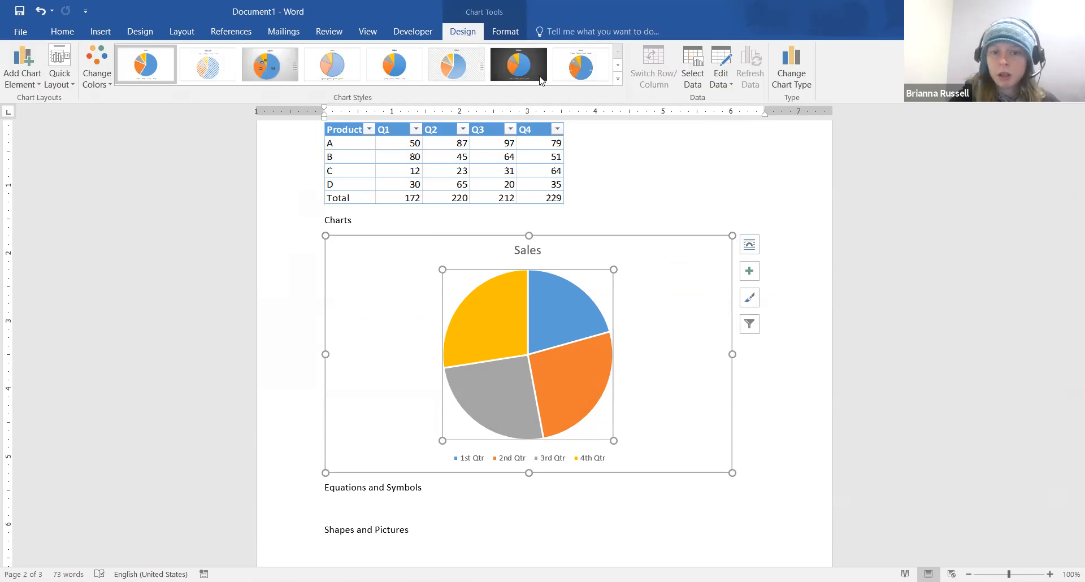
click(534, 71)
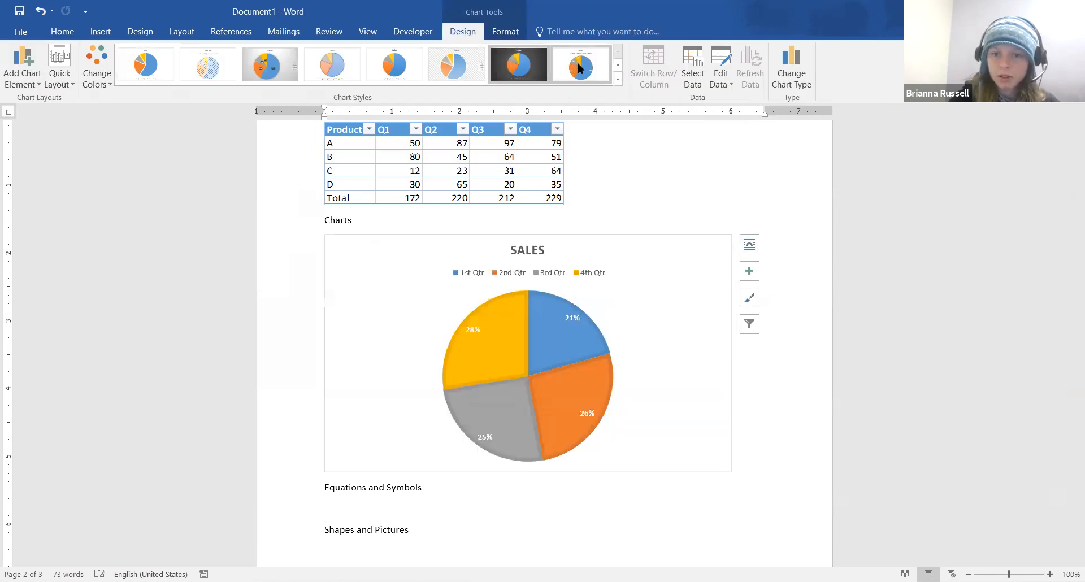
Check the chart's data sheet for the quarterly totals 172, 220, 212 and 229
click(723, 60)
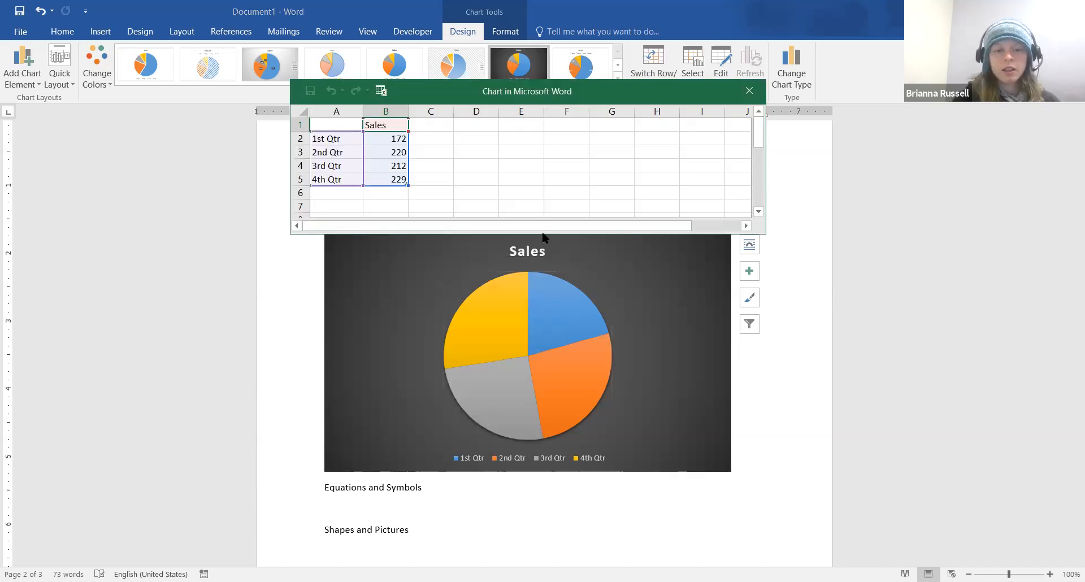
click(750, 92)
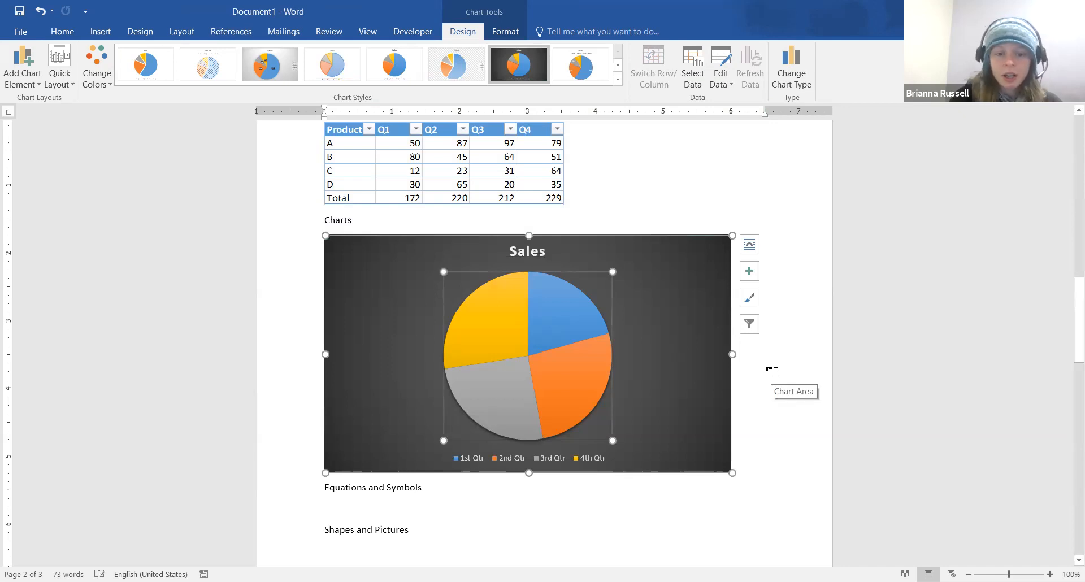
scroll(776, 371, down, 2)
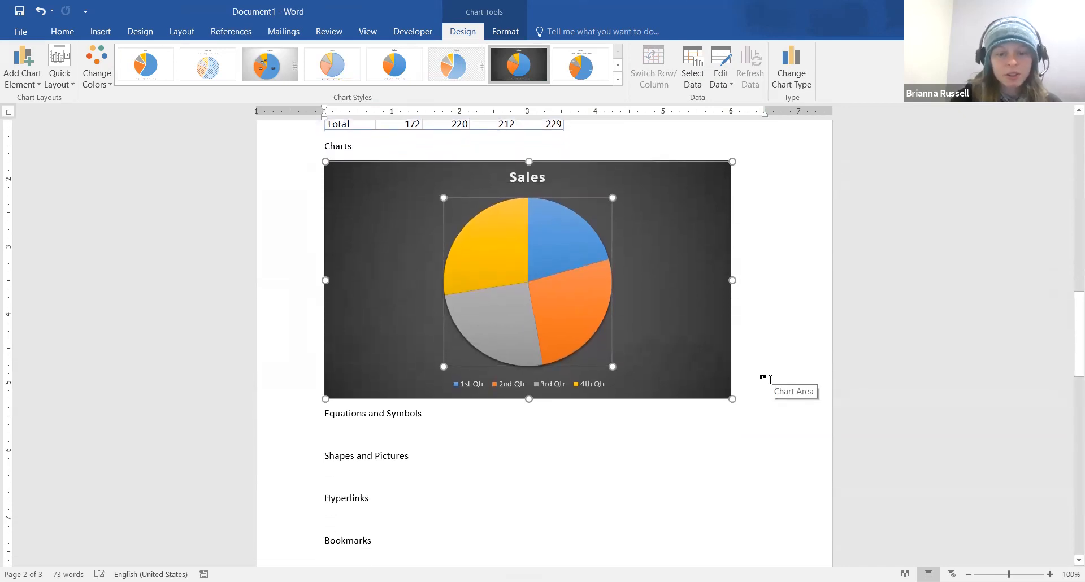
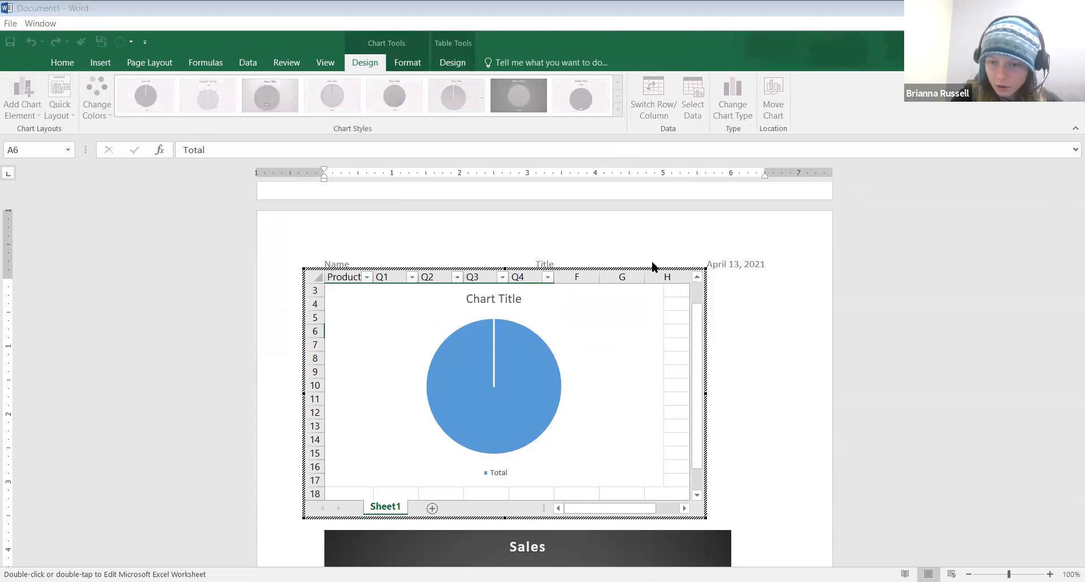
Delete the empty pie chart from the embedded worksheet and open Recommended Charts for the table
click(622, 412)
key(Delete)
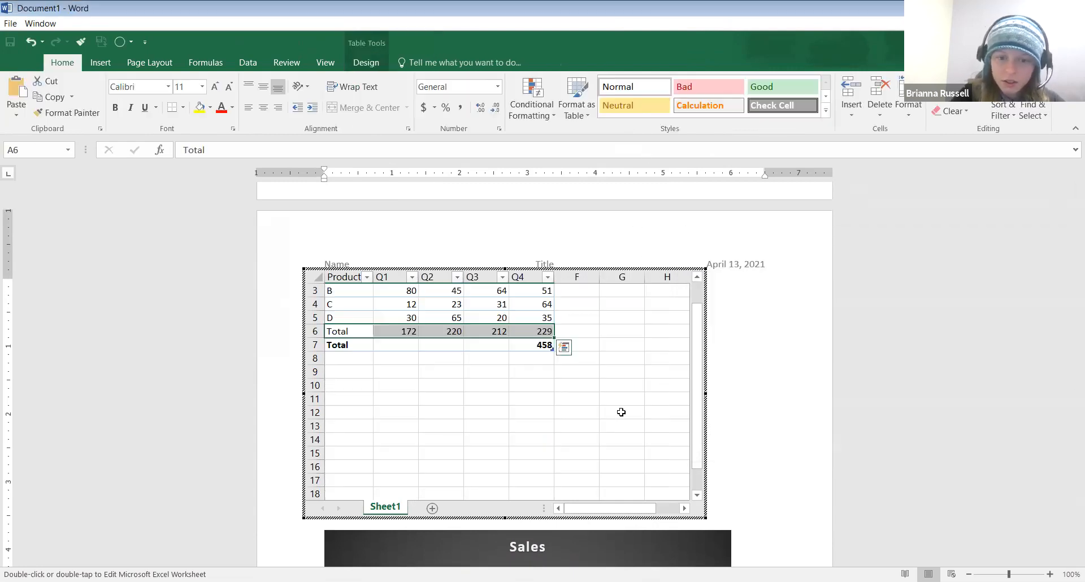
click(142, 61)
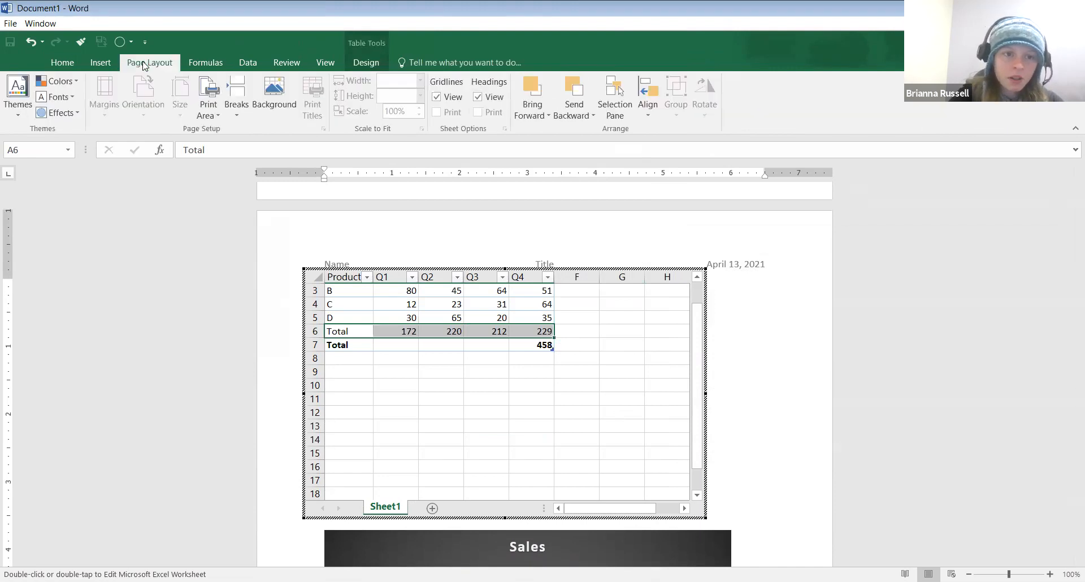
click(100, 65)
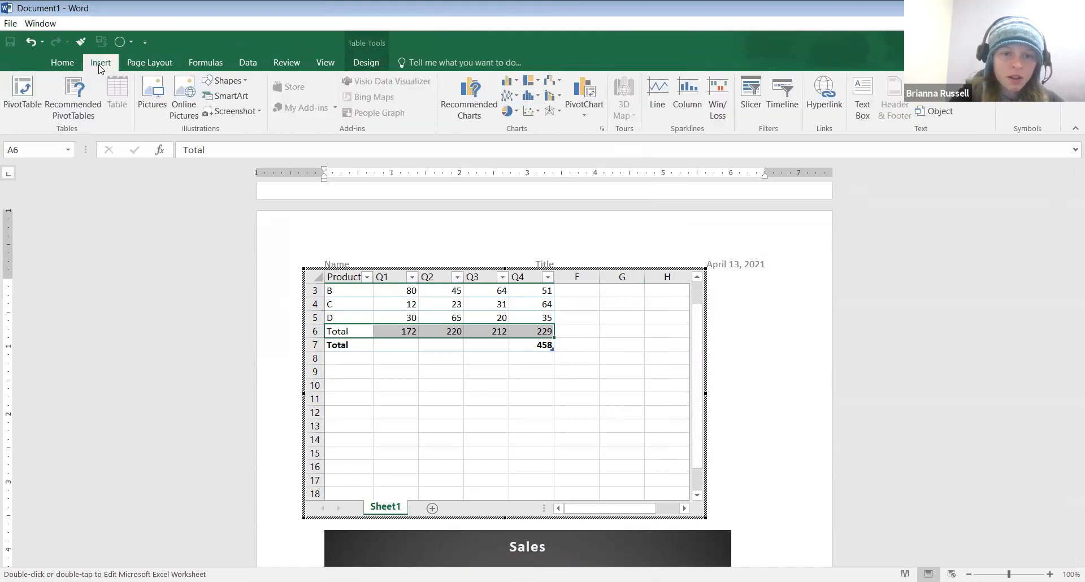
click(477, 105)
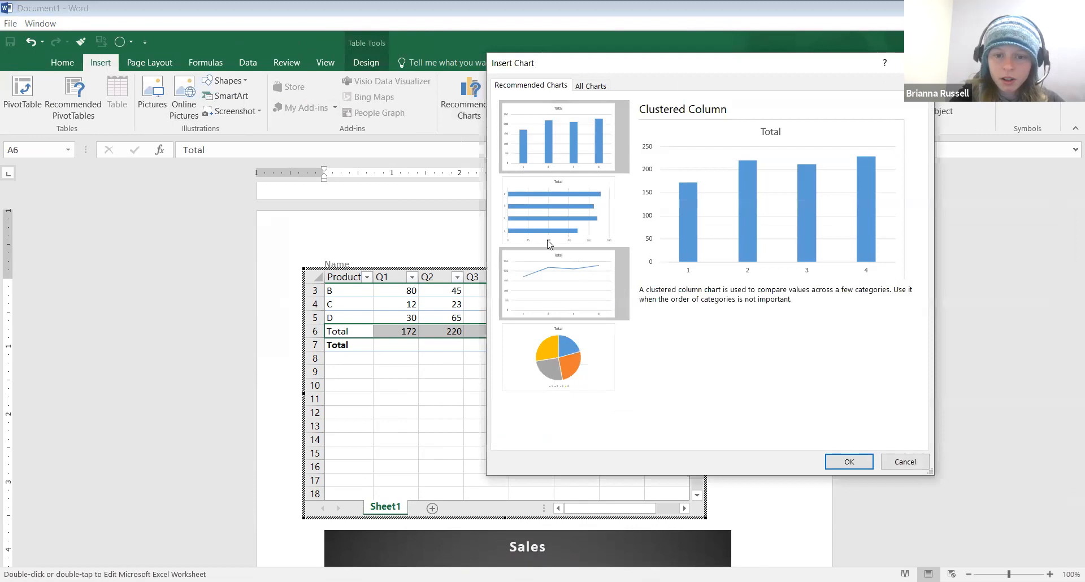
Insert a pie chart of the quarterly totals and move it below the data table
click(562, 375)
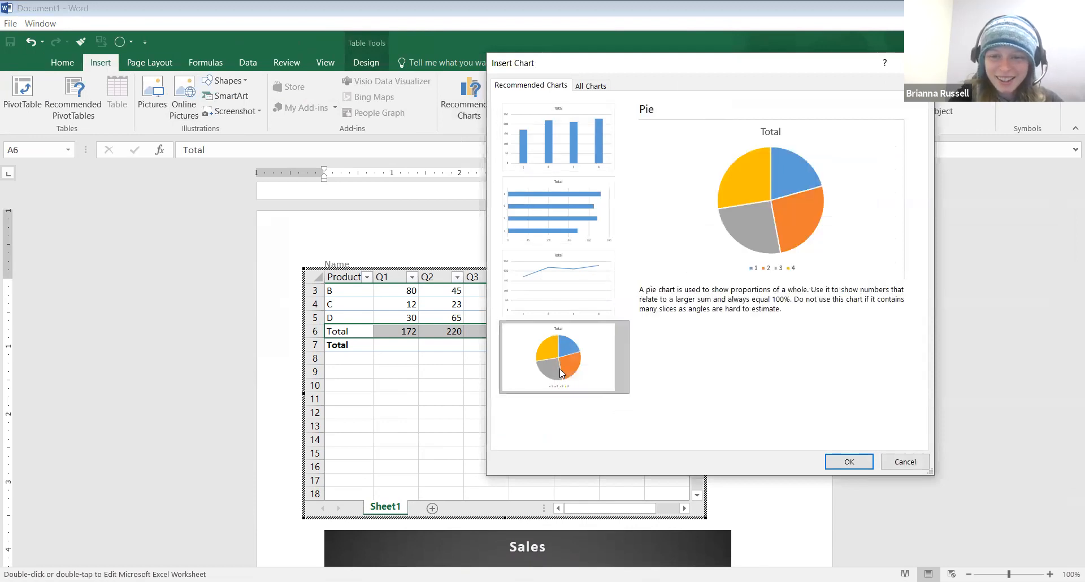
click(856, 460)
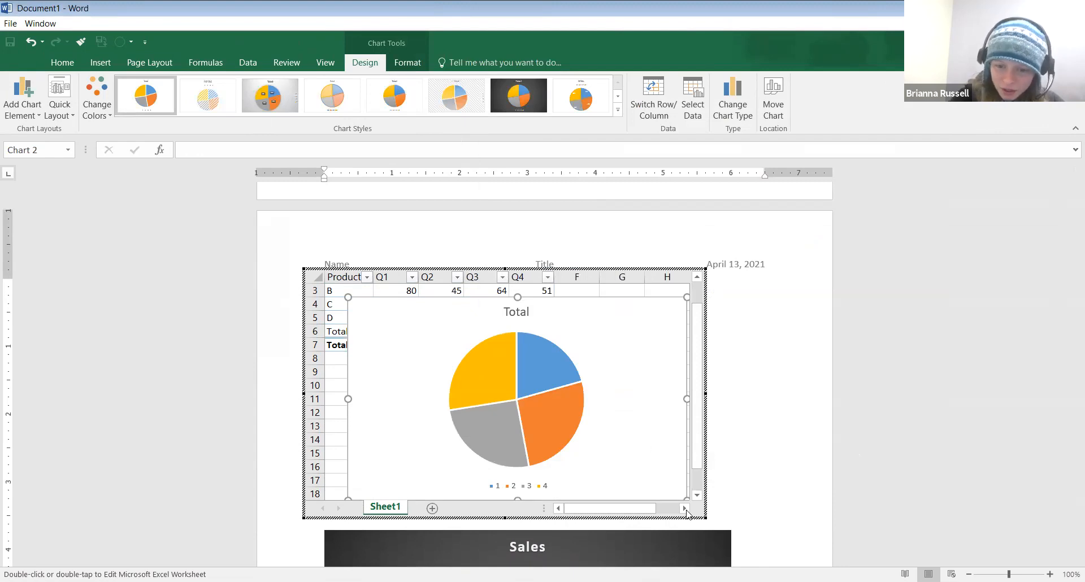
drag(706, 517, 785, 536)
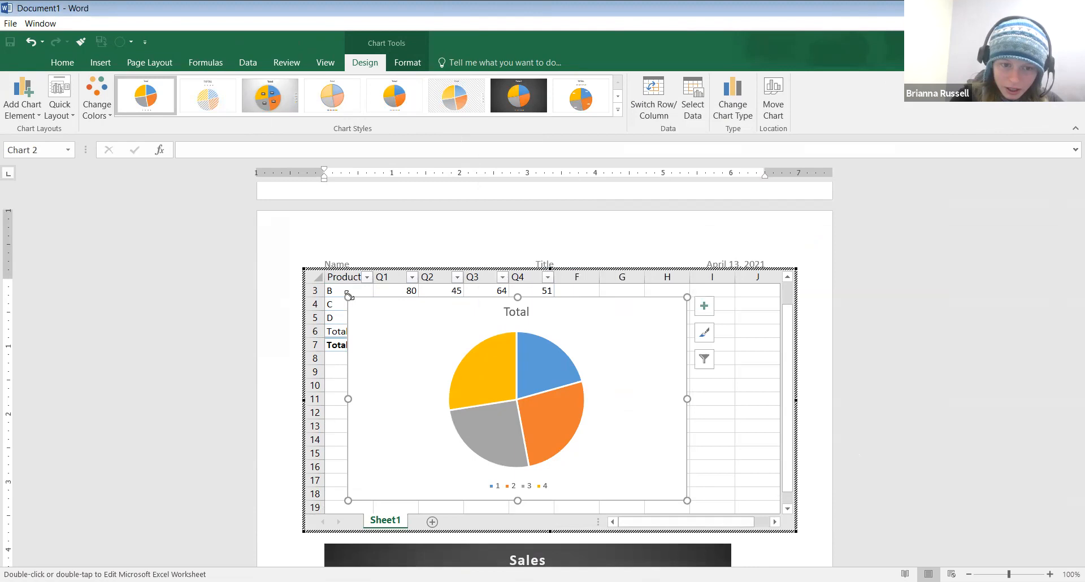
drag(347, 300, 335, 356)
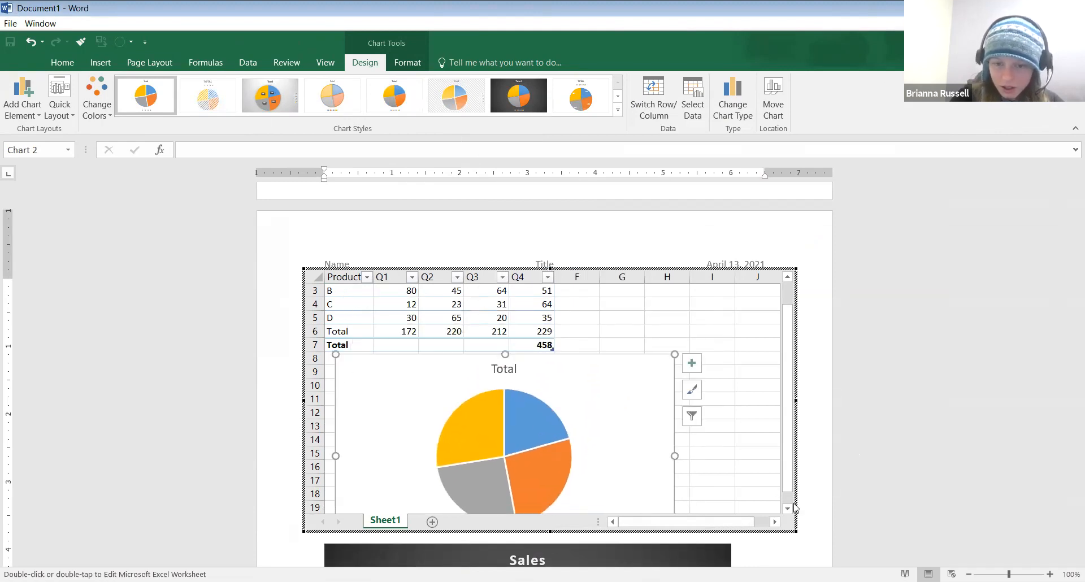
Stretch the embedded worksheet to show more rows and finish editing it
key(Escape)
scroll(858, 478, down, 3)
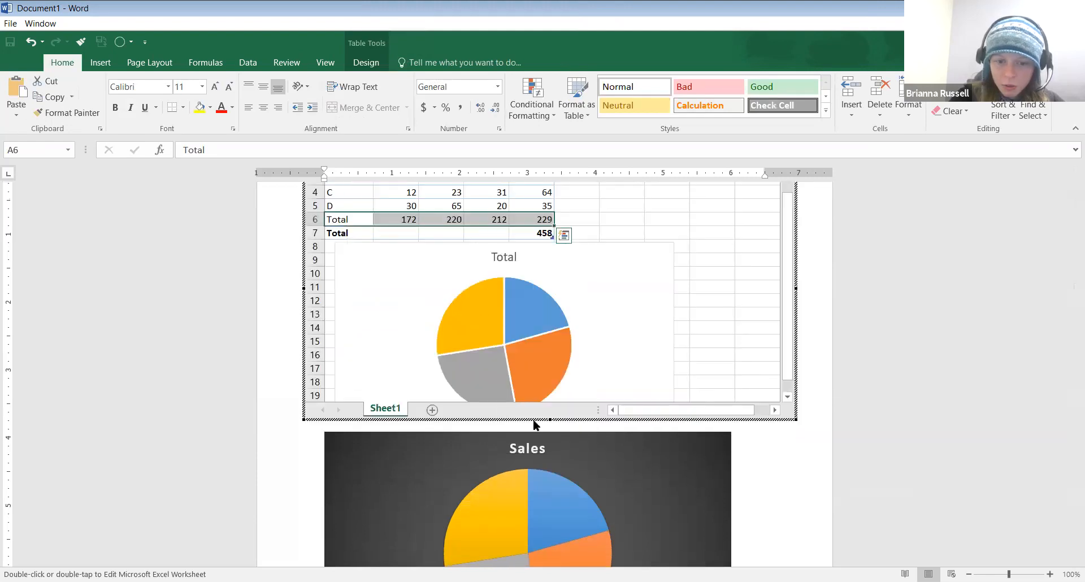
drag(550, 420, 552, 462)
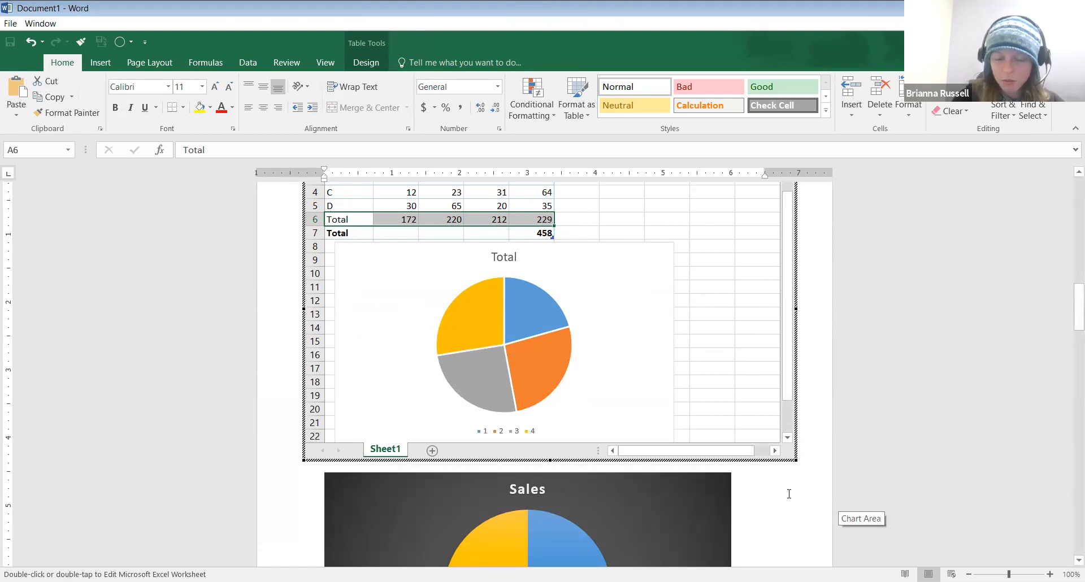
click(789, 494)
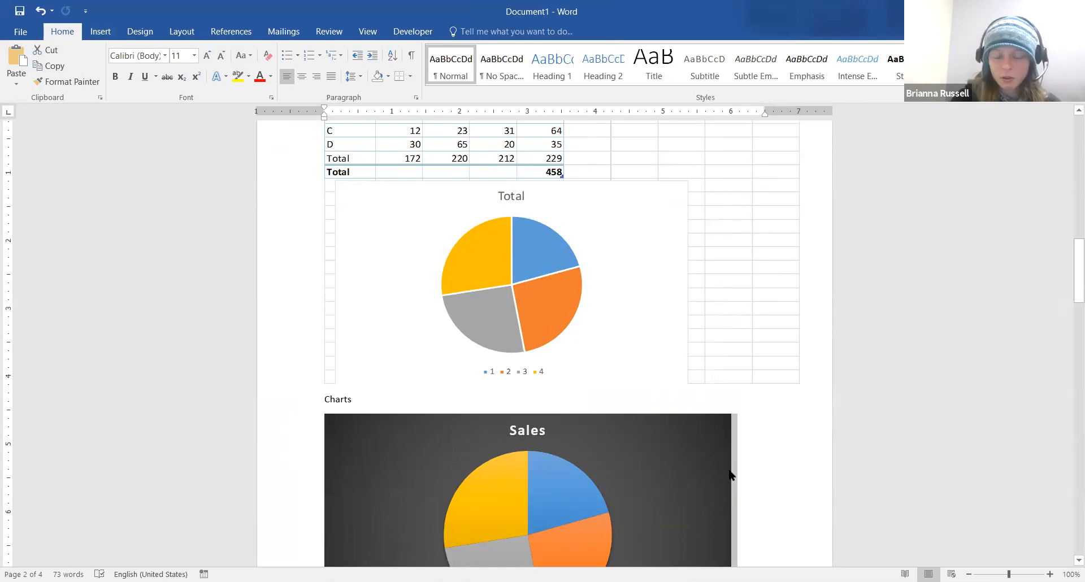
Insert a new pie chart on a blank line below the Charts heading
scroll(809, 460, down, 3)
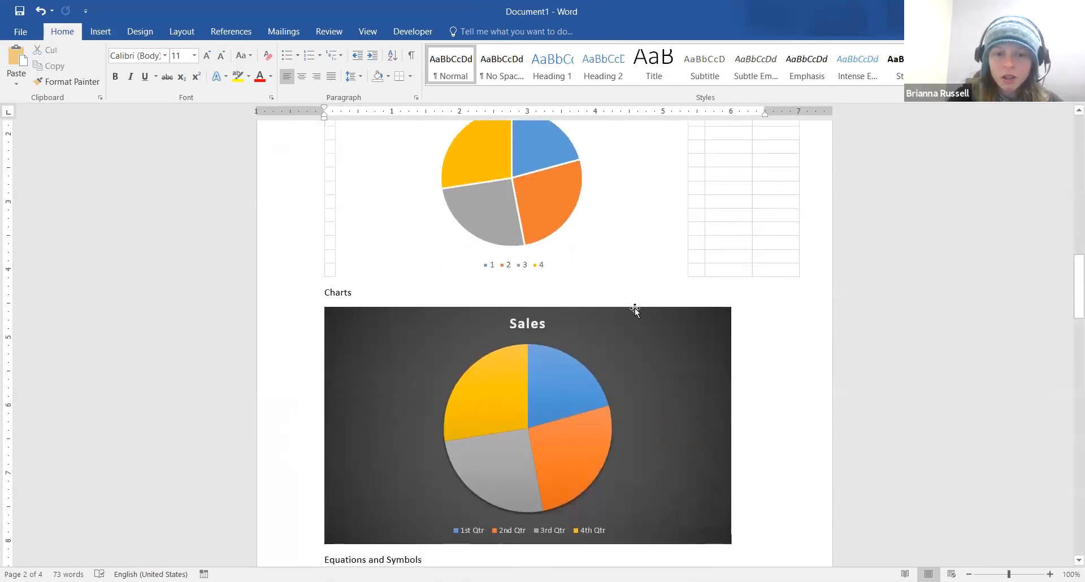
key(Return)
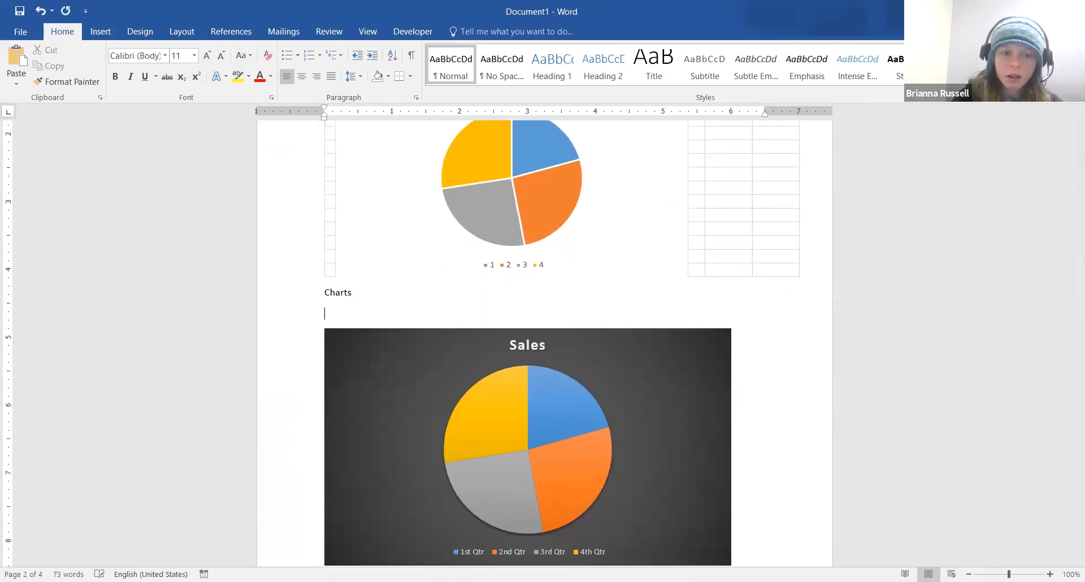
click(102, 33)
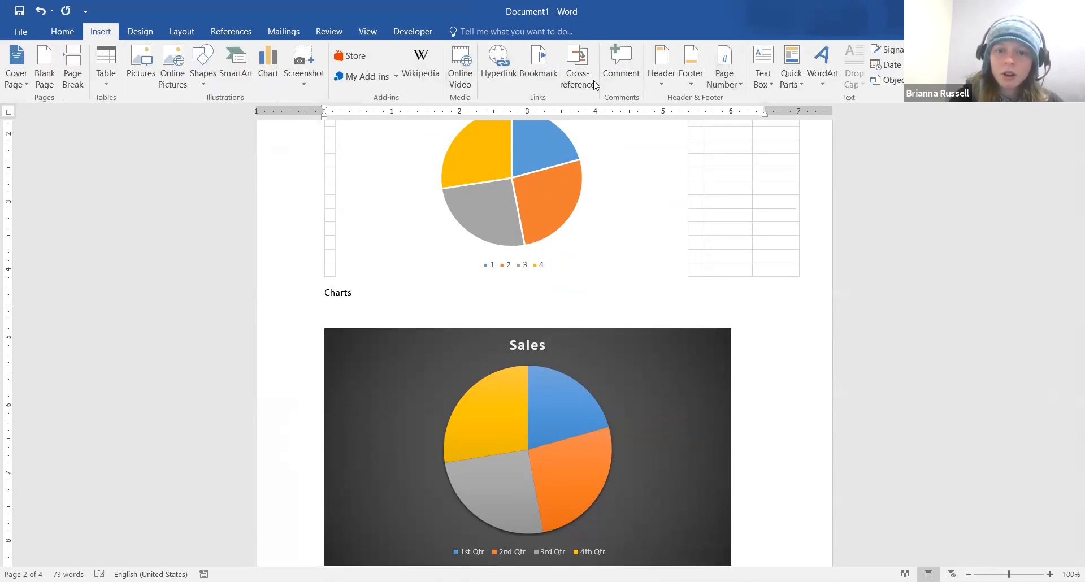
click(269, 61)
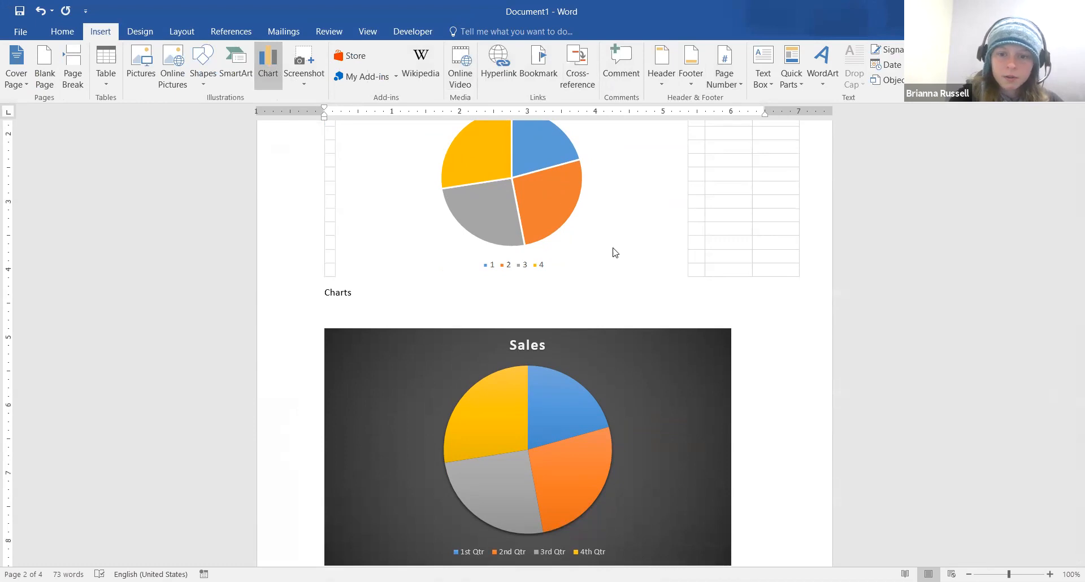
click(531, 173)
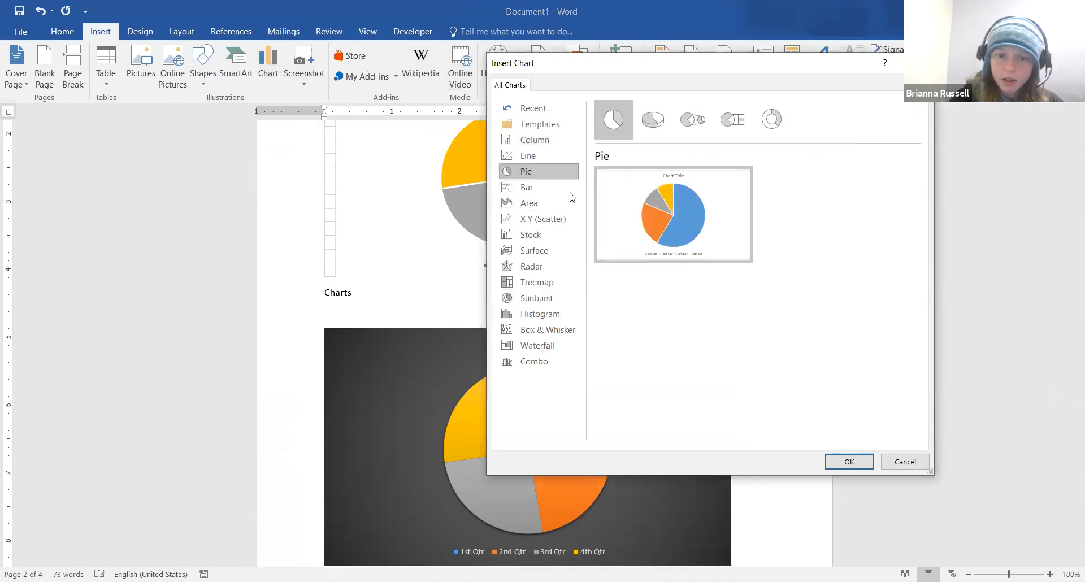
click(852, 465)
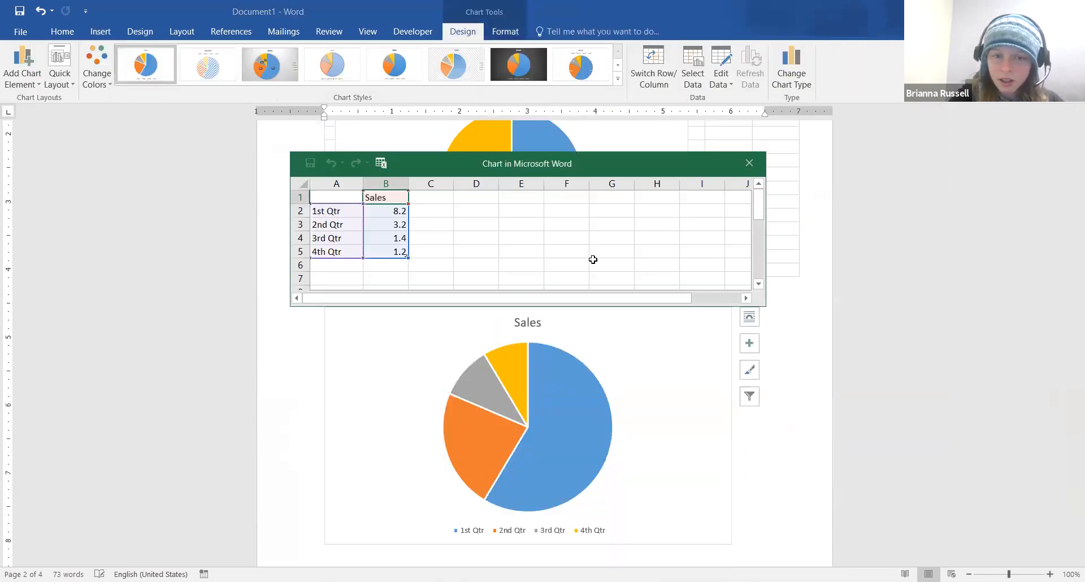
Close the chart data window and select the new four-quarter Sales pie chart
scroll(835, 299, up, 3)
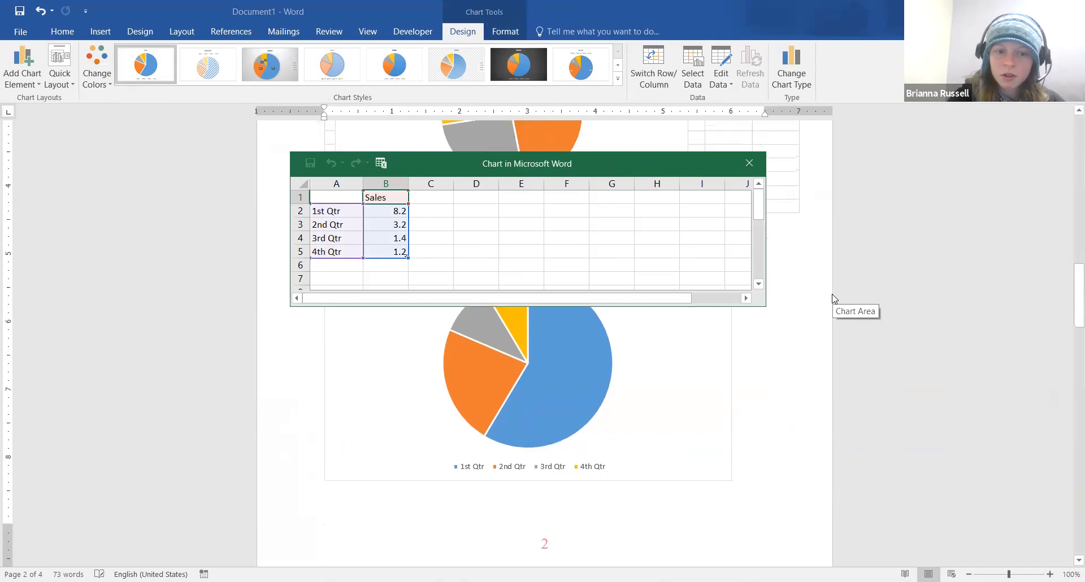
scroll(835, 299, up, 4)
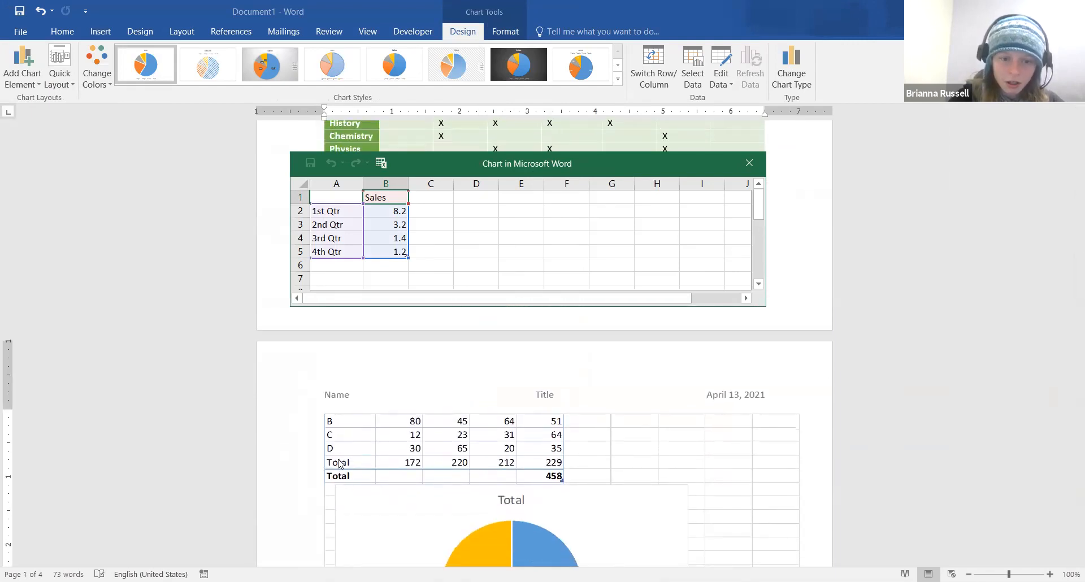
click(339, 468)
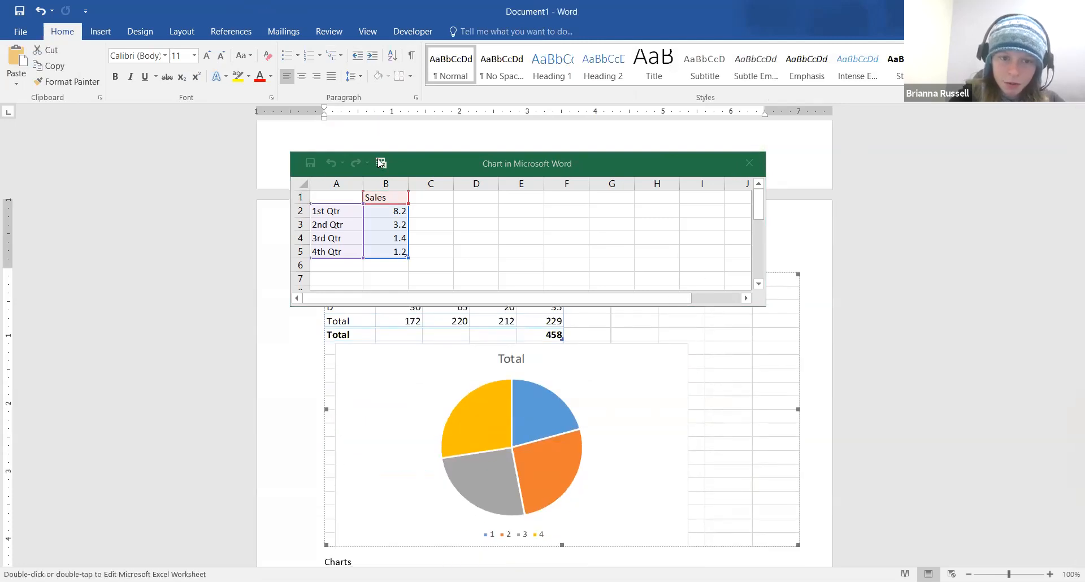
click(701, 167)
click(759, 166)
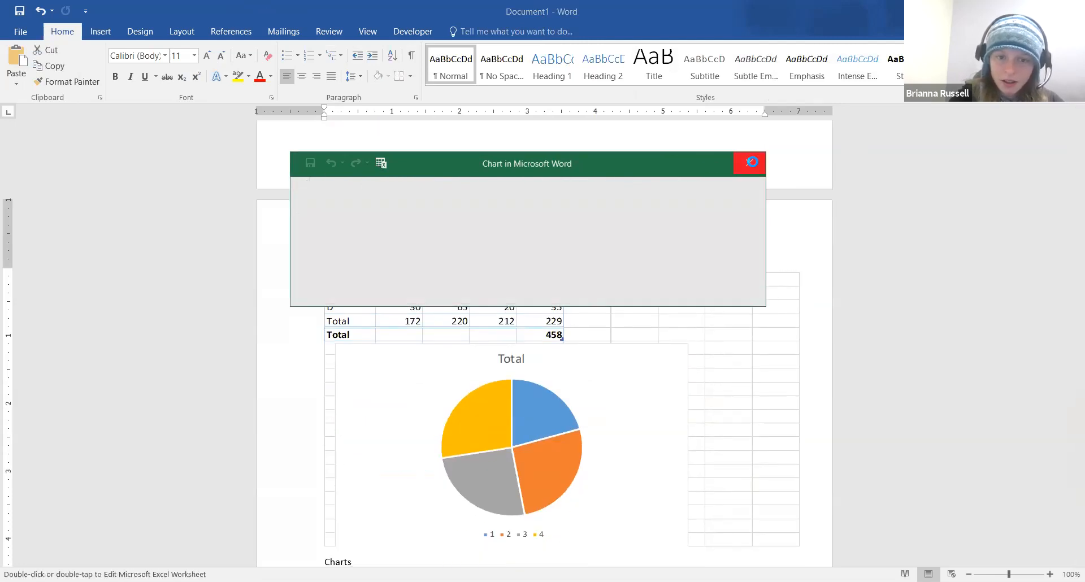
scroll(612, 347, down, 3)
scroll(613, 347, down, 2)
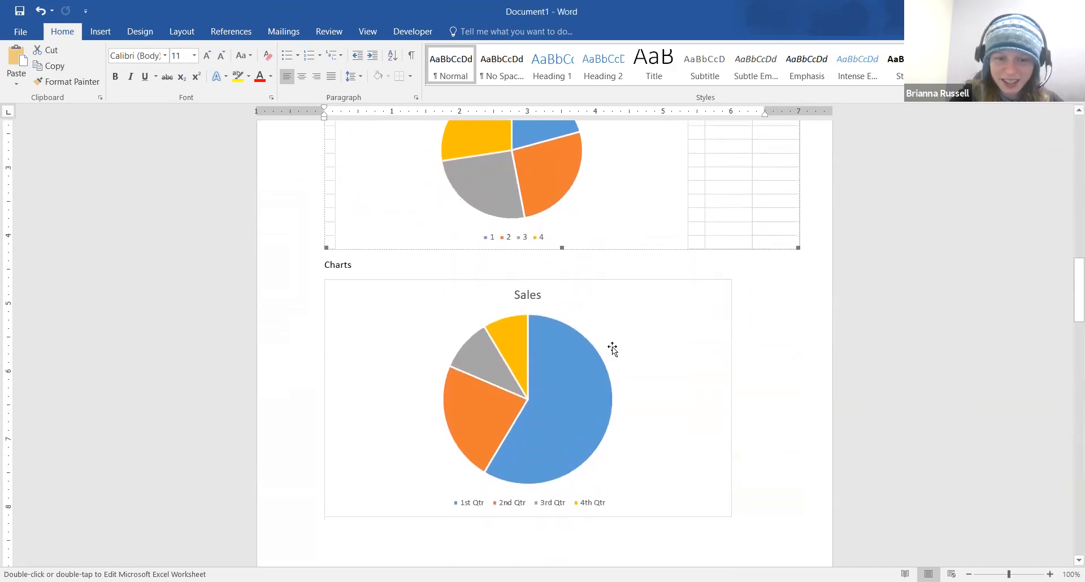
scroll(613, 347, down, 3)
scroll(612, 348, down, 1)
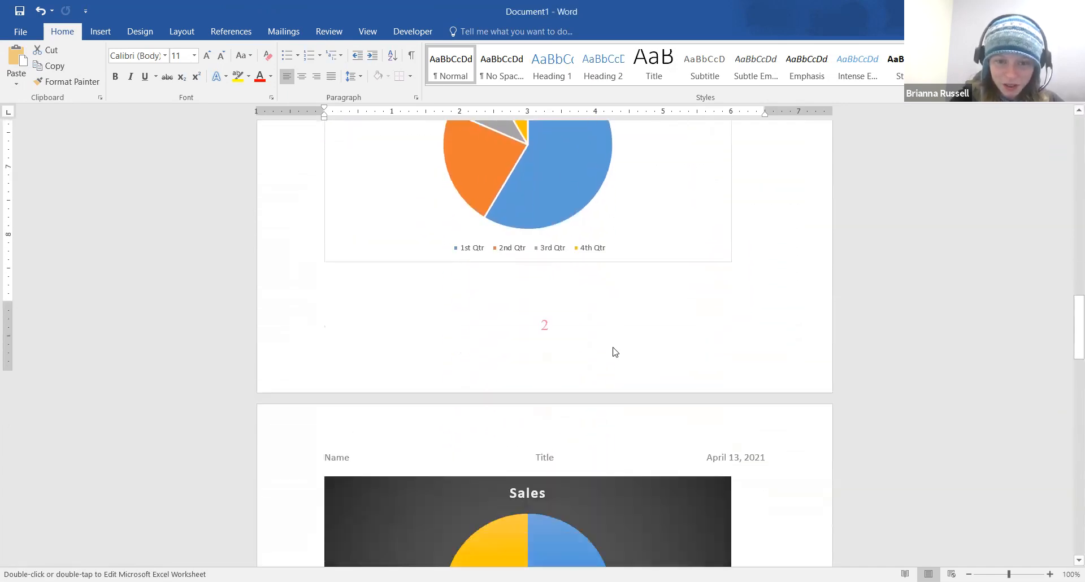
scroll(613, 347, up, 6)
scroll(613, 347, down, 3)
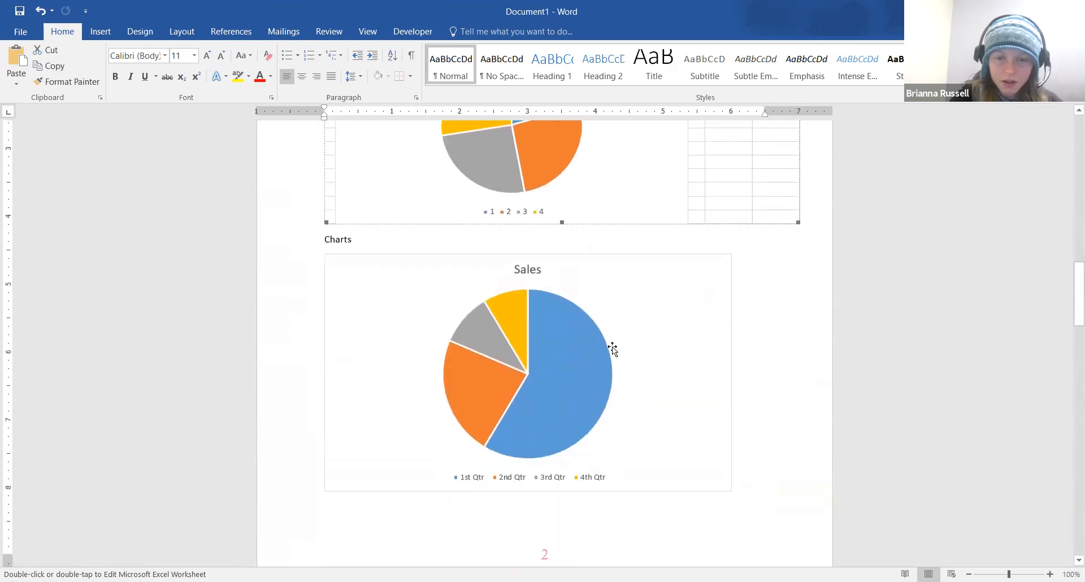
click(612, 347)
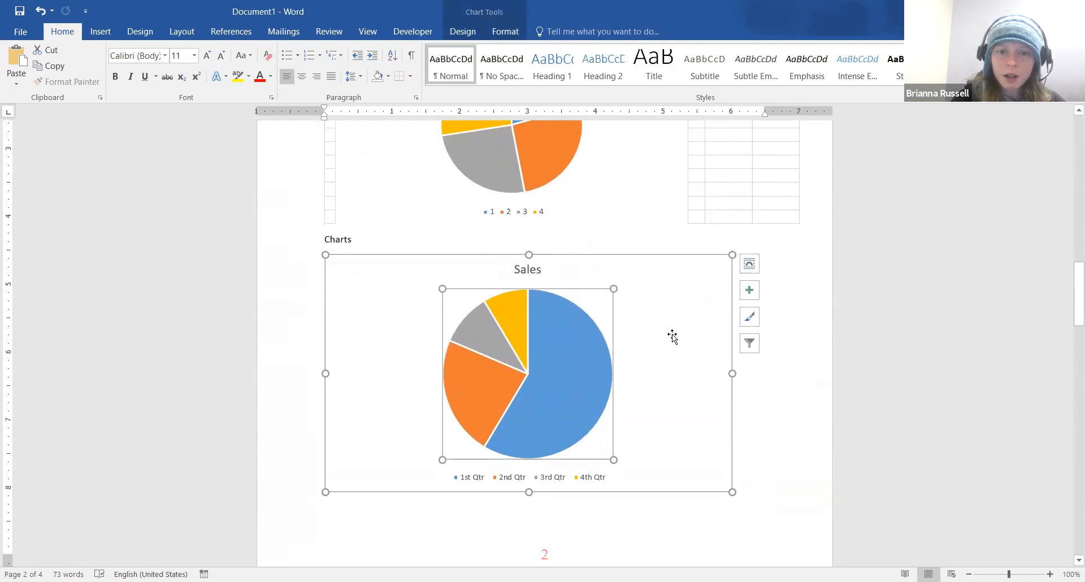
click(463, 31)
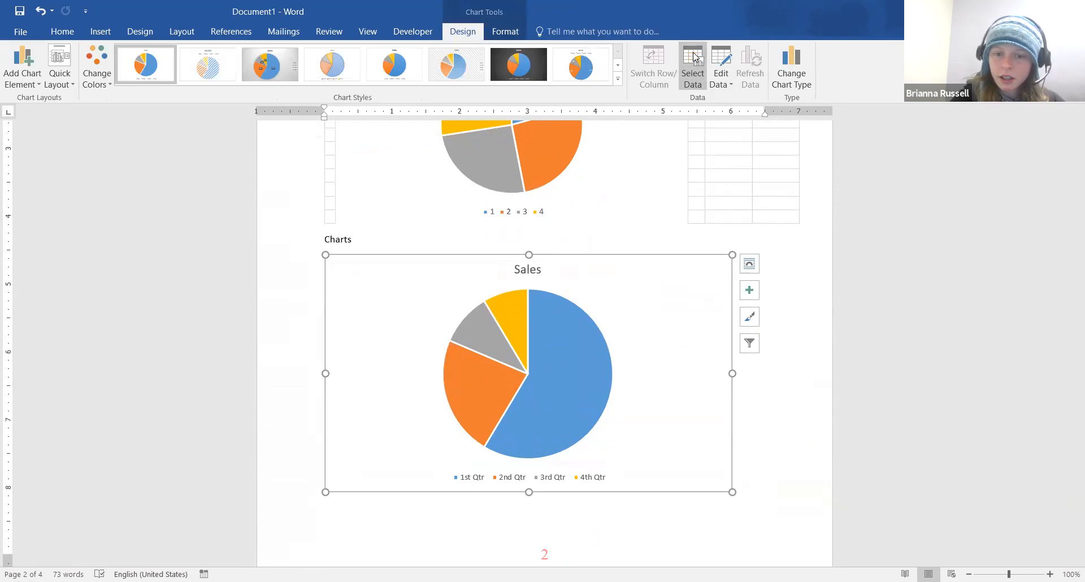
click(693, 57)
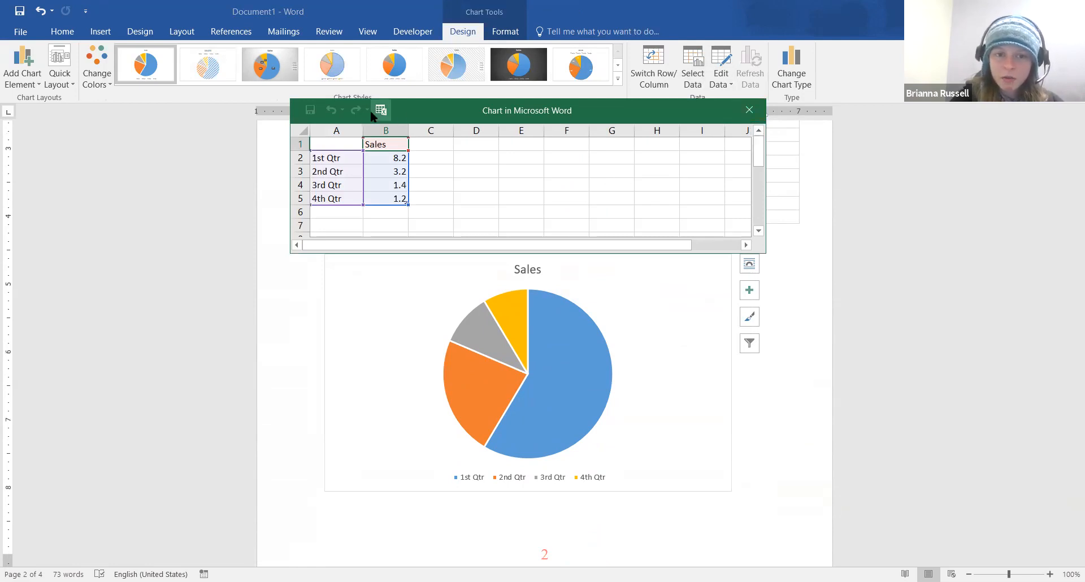
click(751, 111)
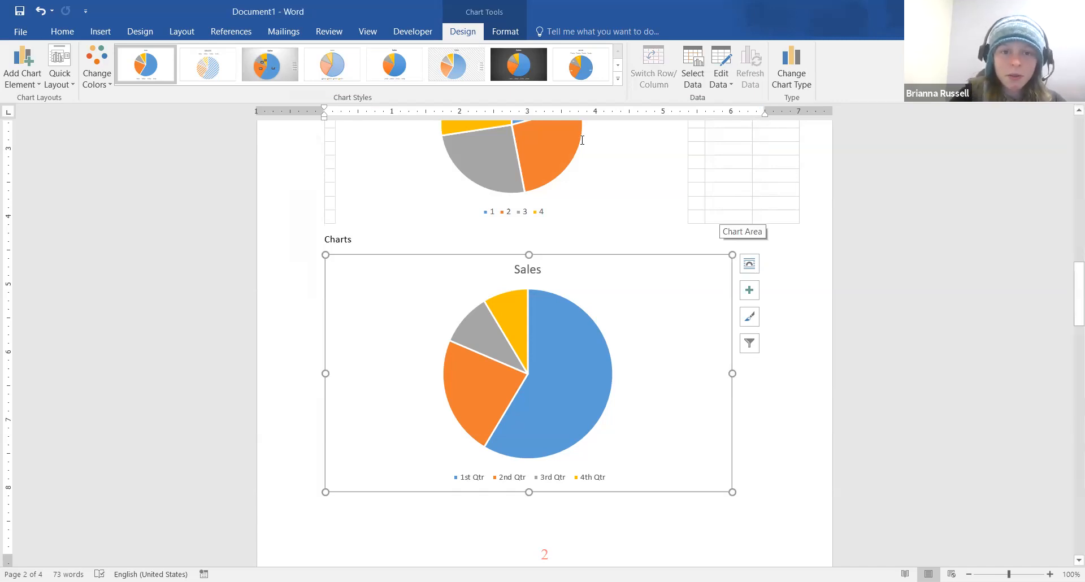
scroll(582, 139, up, 10)
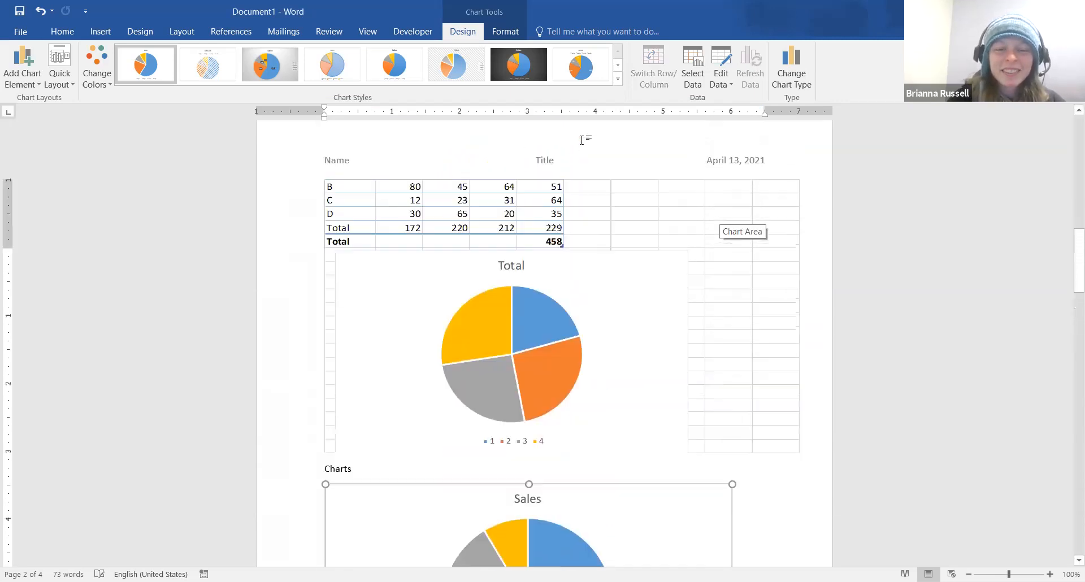
scroll(564, 274, up, 5)
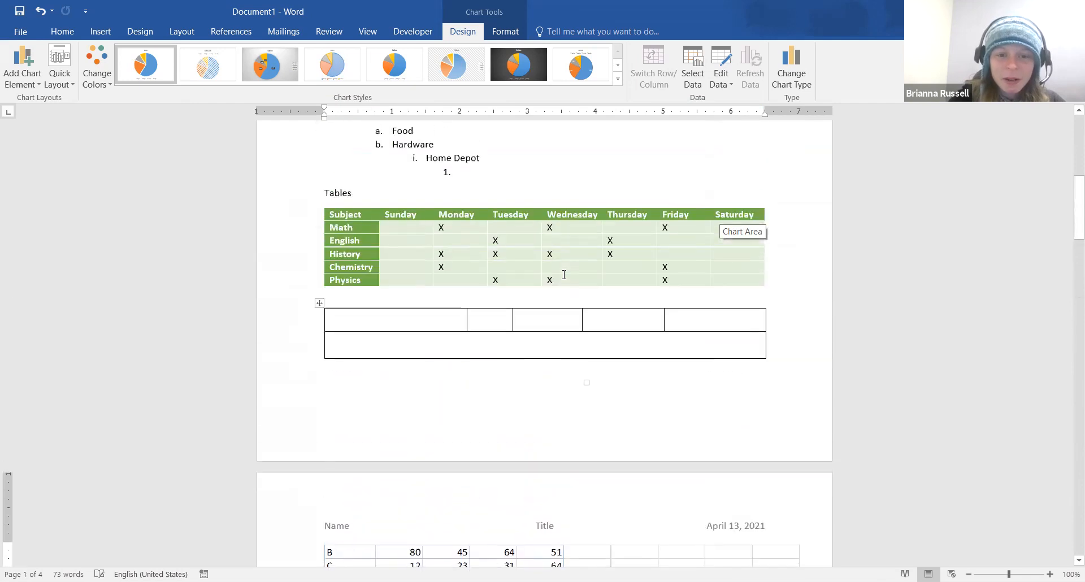
scroll(430, 361, down, 15)
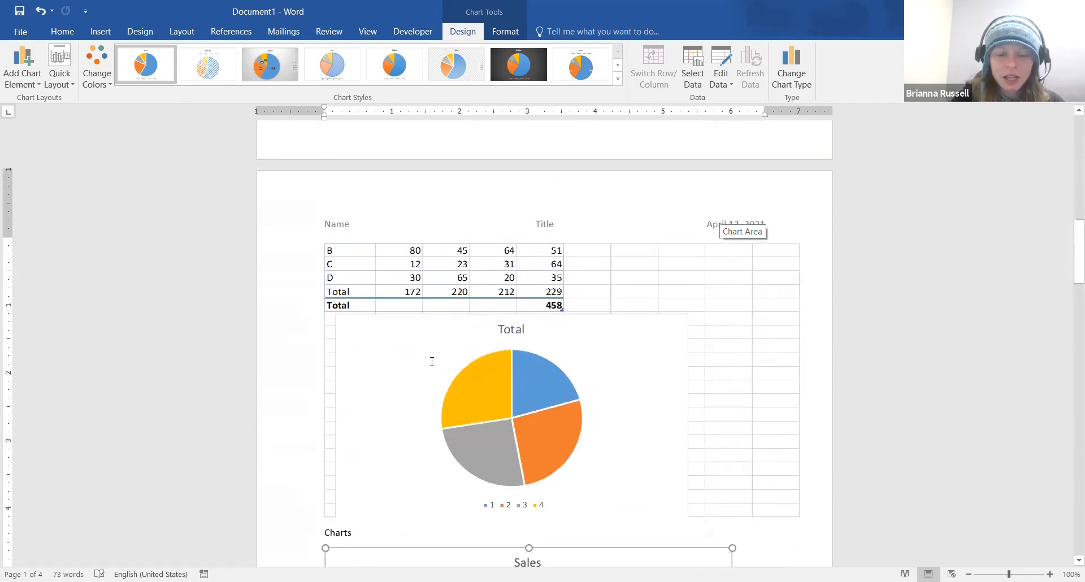
scroll(430, 361, up, 10)
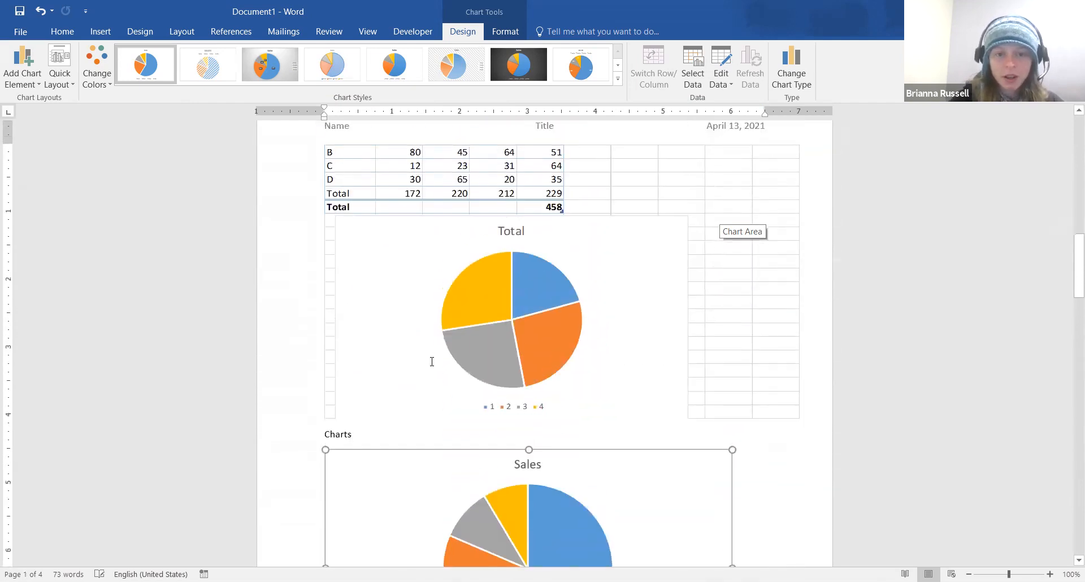
click(523, 235)
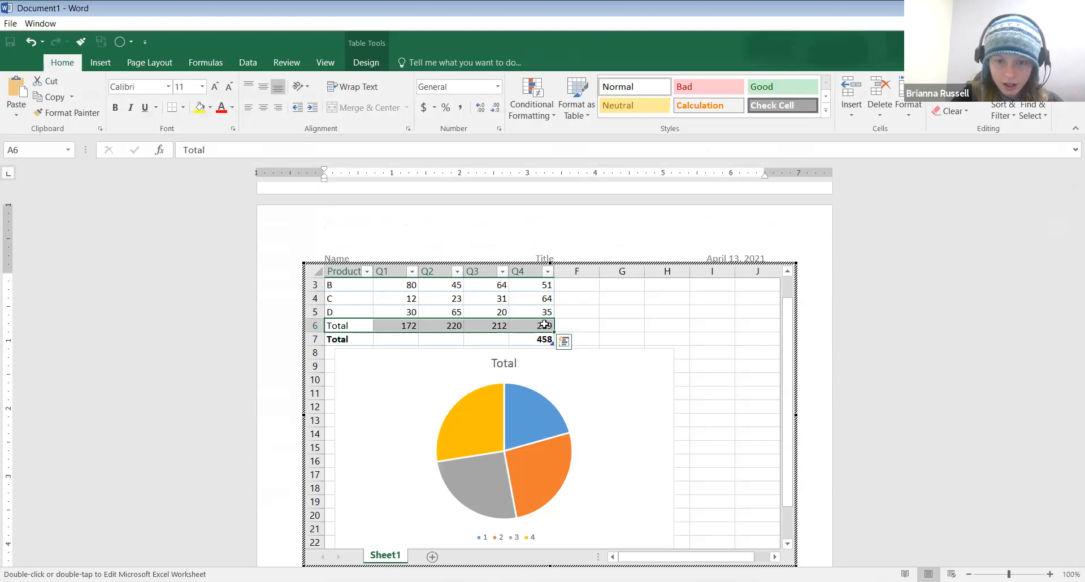
Edit cell E6's Q4 total formula to reference the table data, then return to the document
double_click(545, 325)
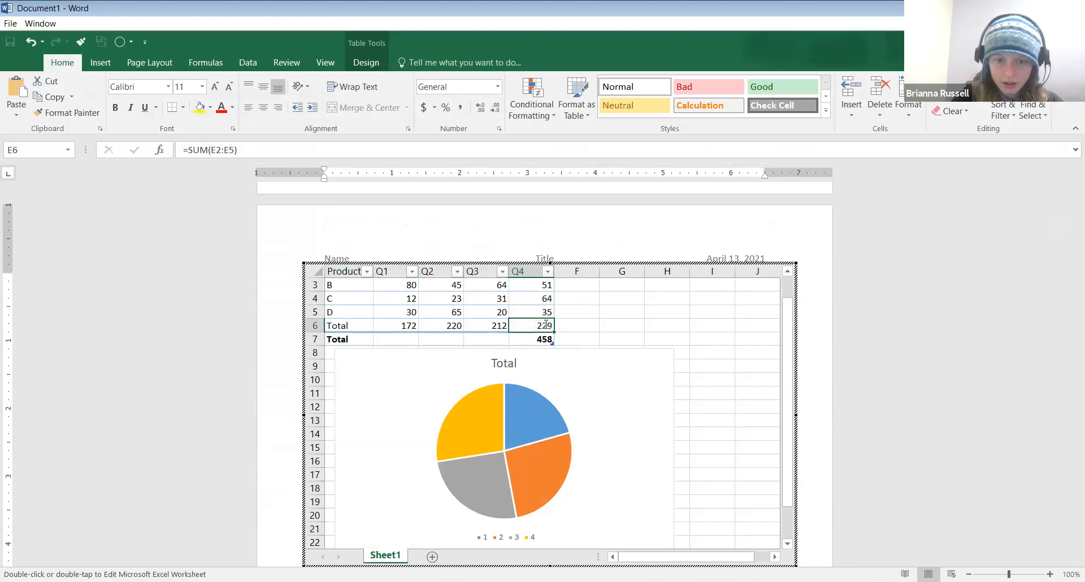
click(697, 298)
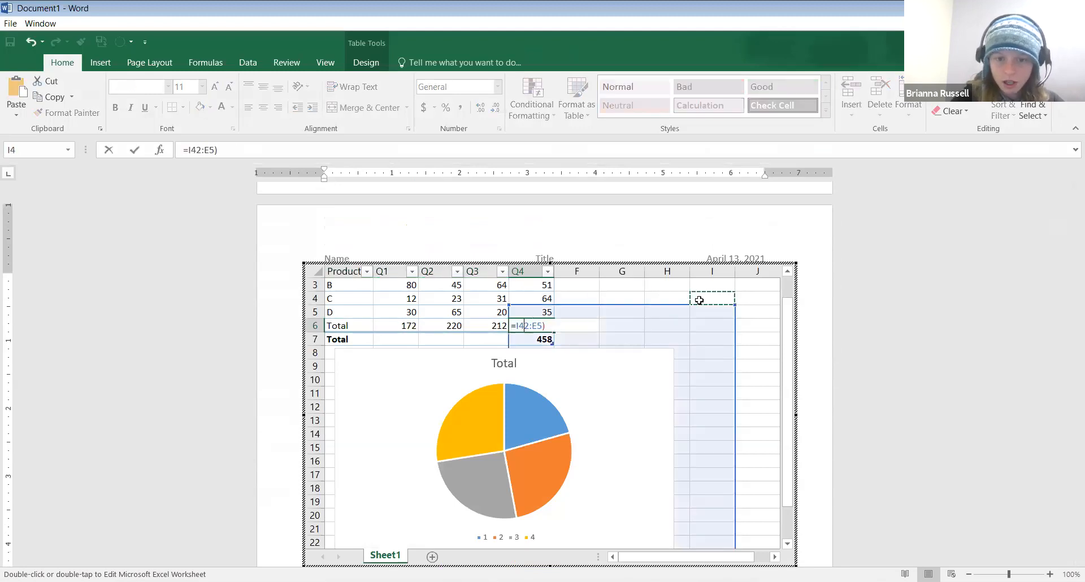
click(656, 297)
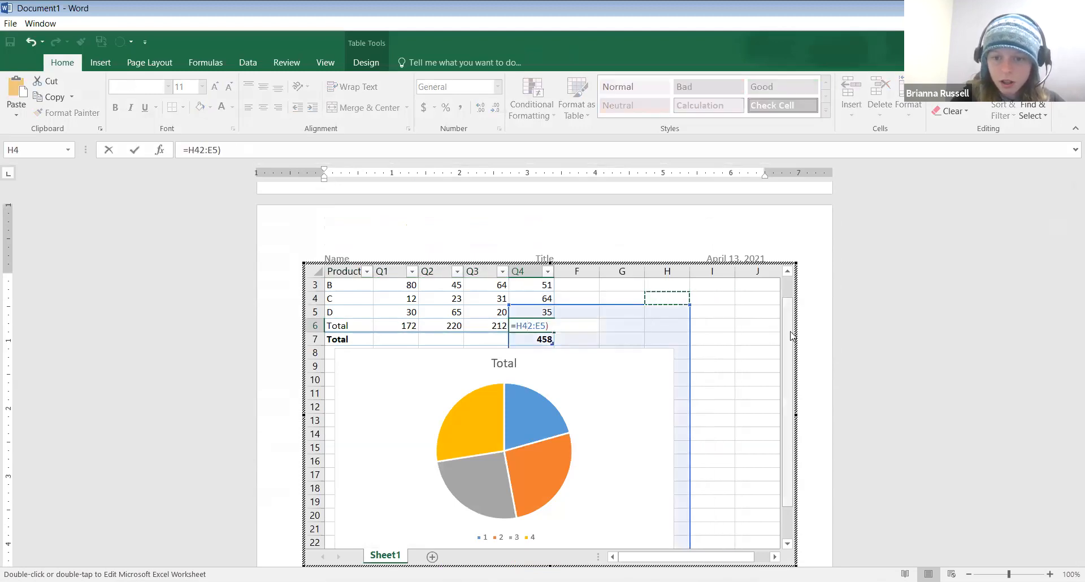
scroll(522, 293, up, 1)
click(342, 285)
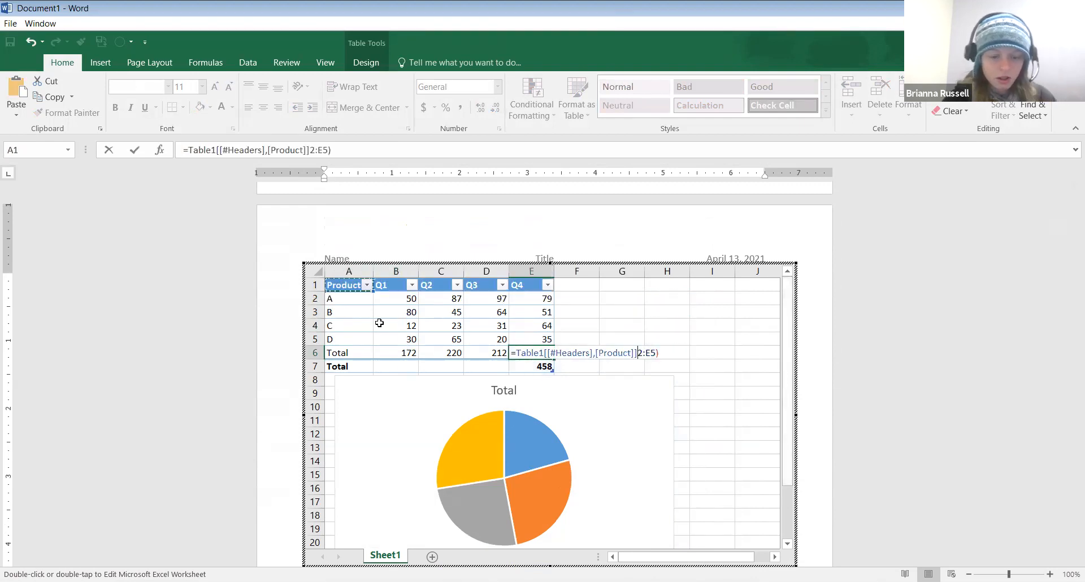
key(ctrl+a)
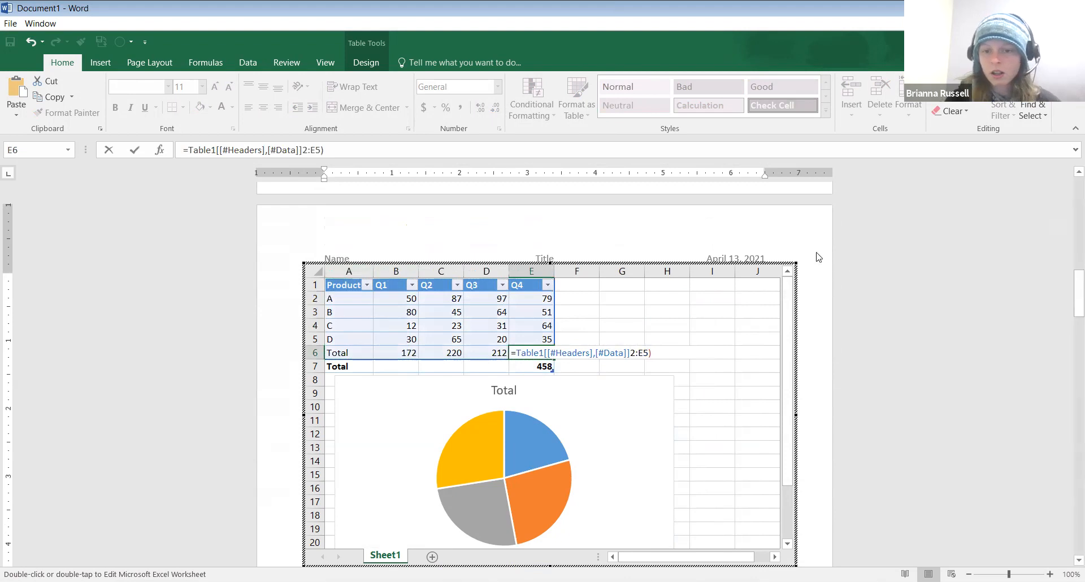
click(820, 257)
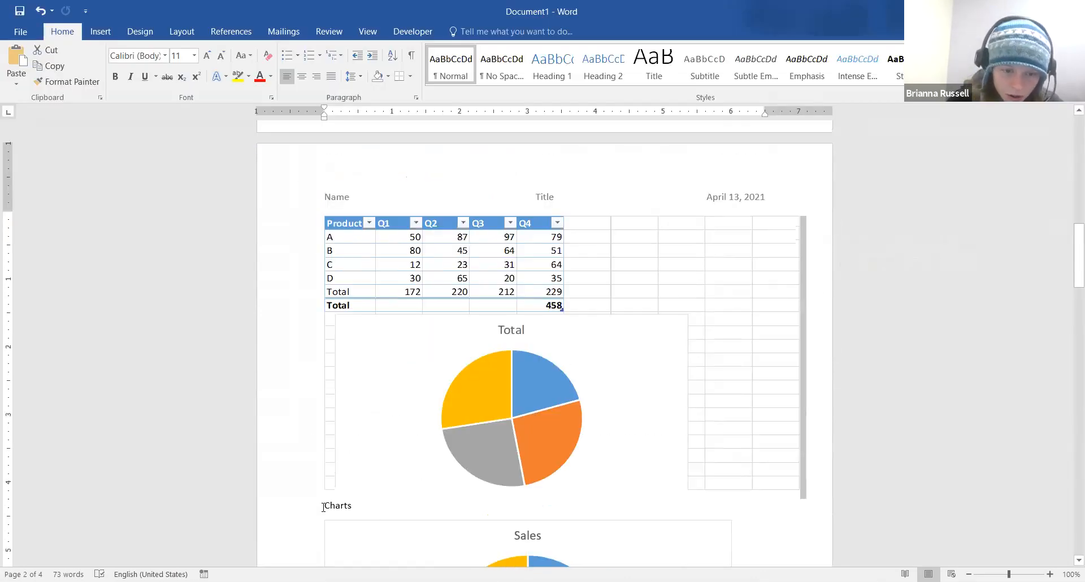
Insert a 5-column by 6-row table on new lines above the Charts heading
click(324, 505)
key(Return)
key(Return)
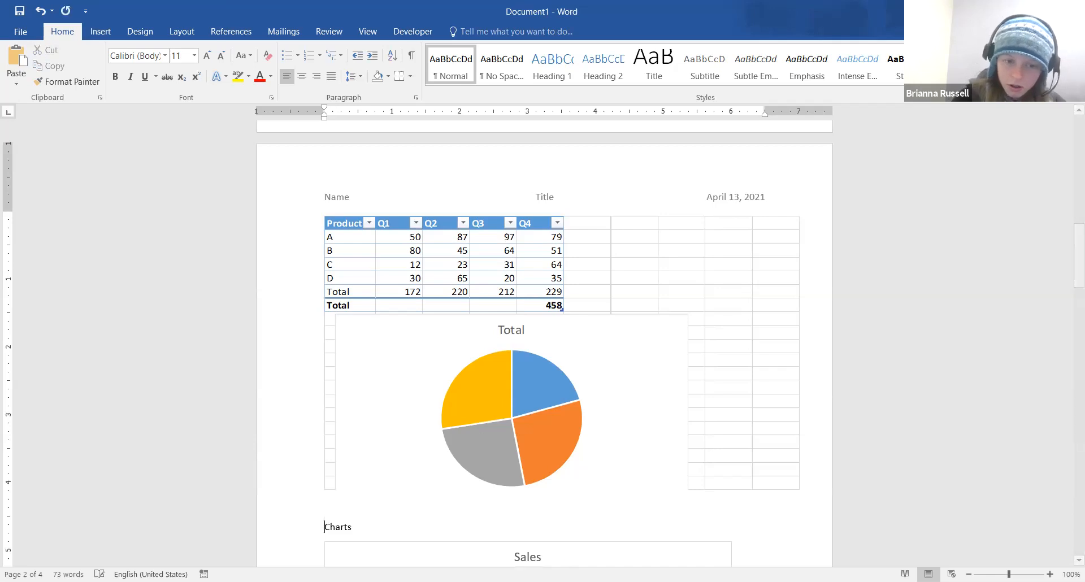
click(100, 32)
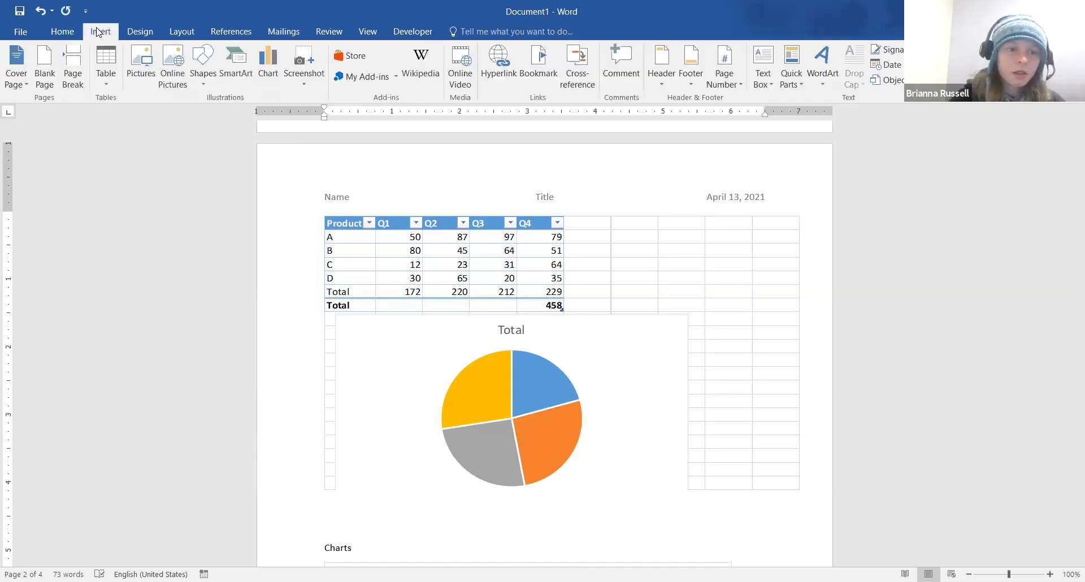
click(107, 83)
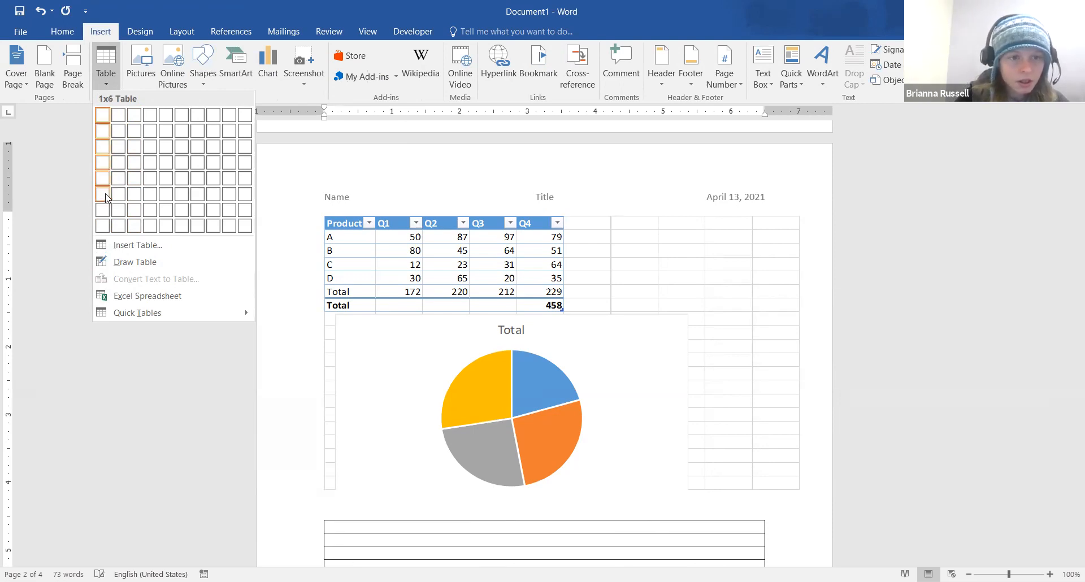
click(174, 192)
Select every cell of the new empty table, briefly toggling the File view
scroll(642, 369, down, 8)
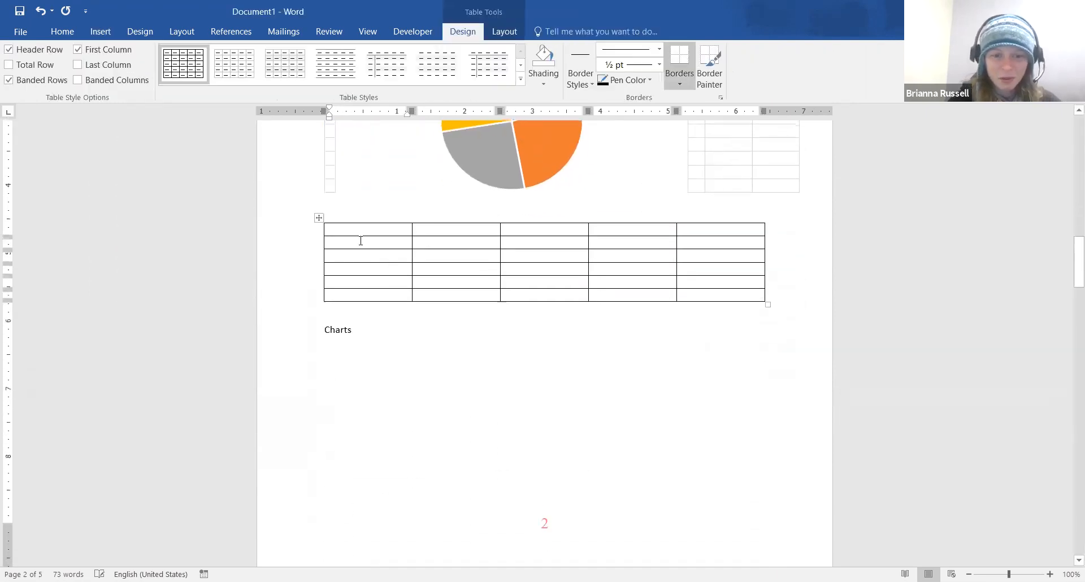
mouse_move(359, 231)
mouse_down()
mouse_move(683, 322)
mouse_move(726, 293)
mouse_up()
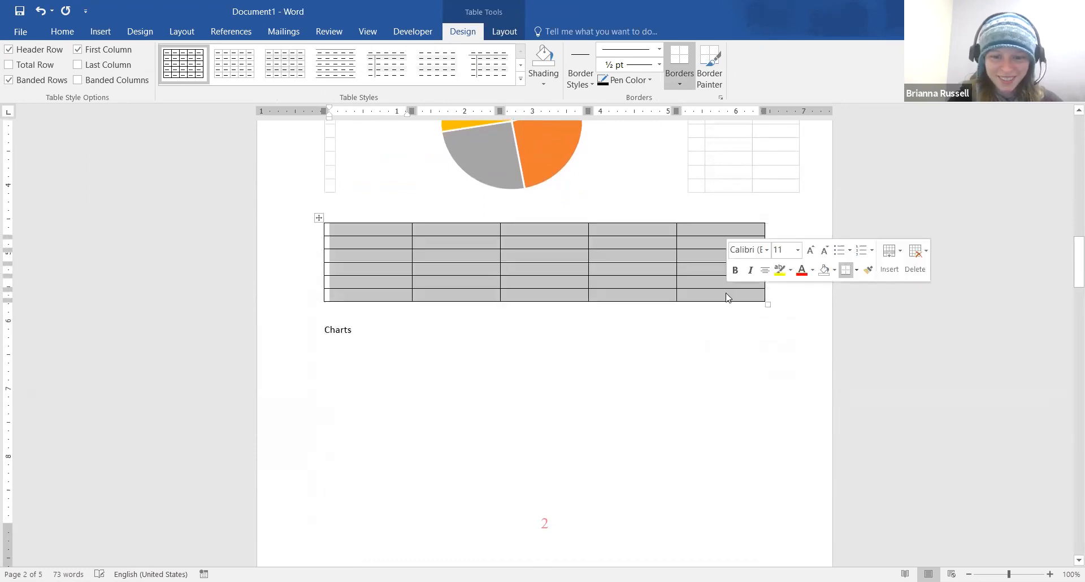
click(635, 310)
drag(387, 233, 713, 291)
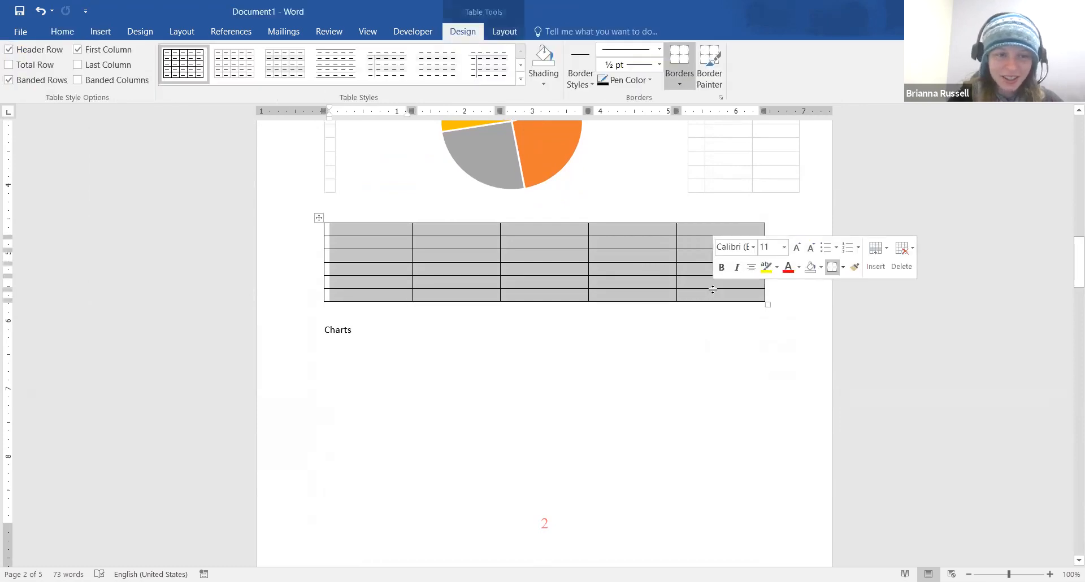
click(22, 35)
click(24, 36)
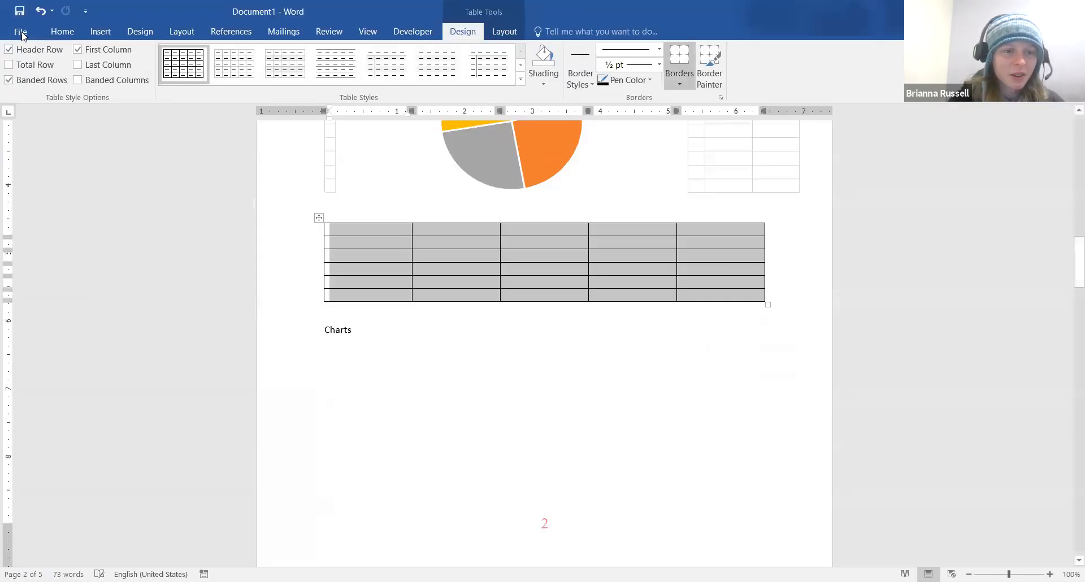
click(22, 35)
click(35, 31)
Look through the Home Paste options, then close them without pasting
click(84, 33)
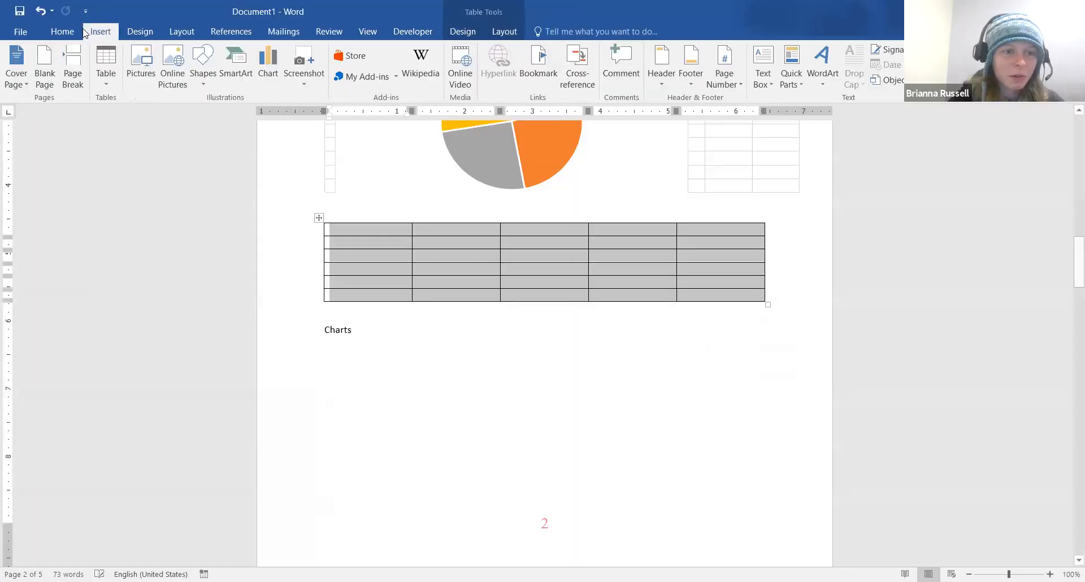
click(77, 31)
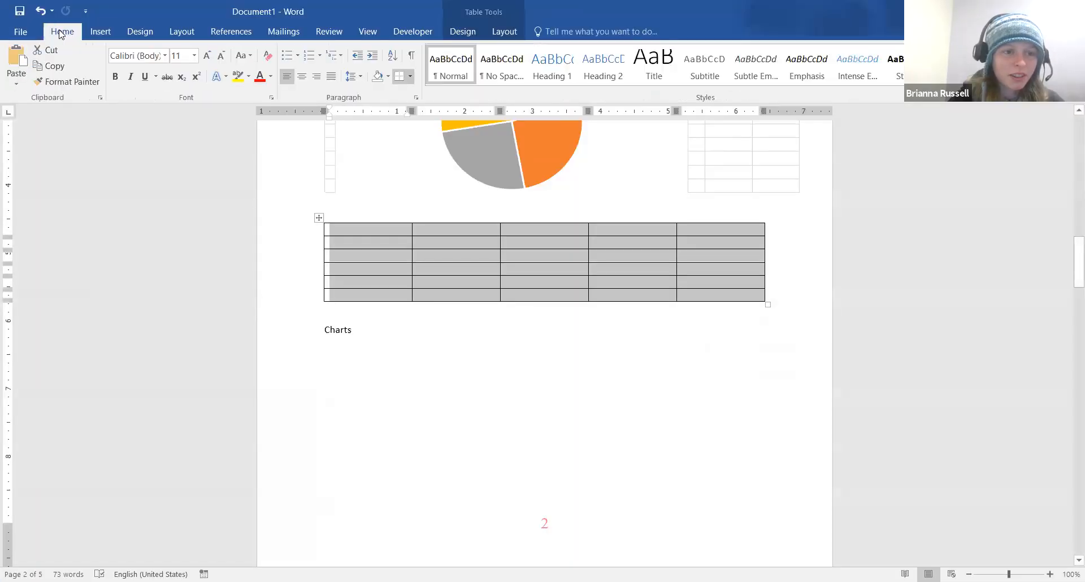
click(16, 83)
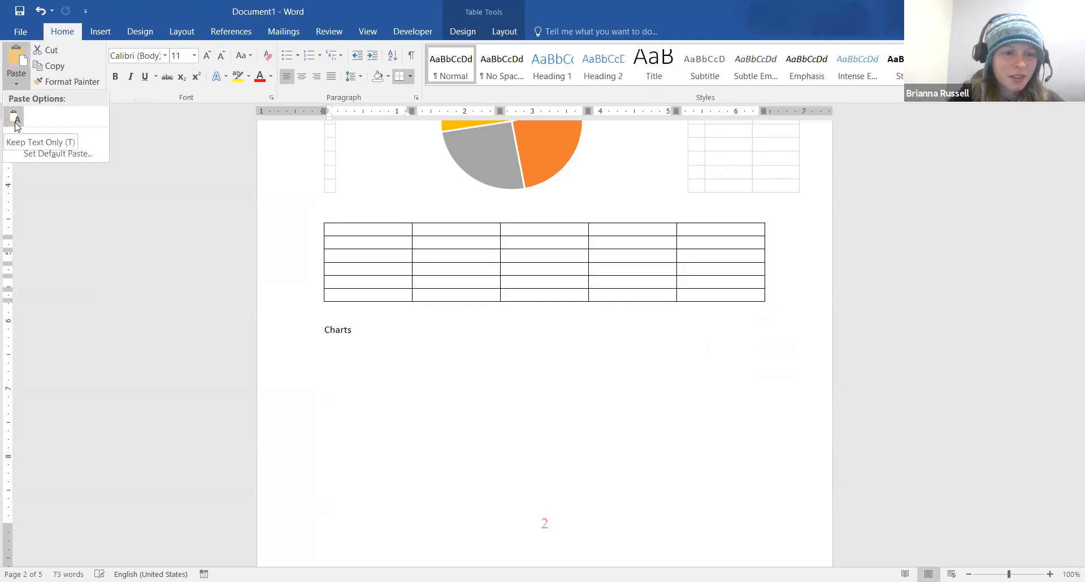
click(536, 338)
scroll(536, 338, down, 3)
scroll(536, 339, up, 12)
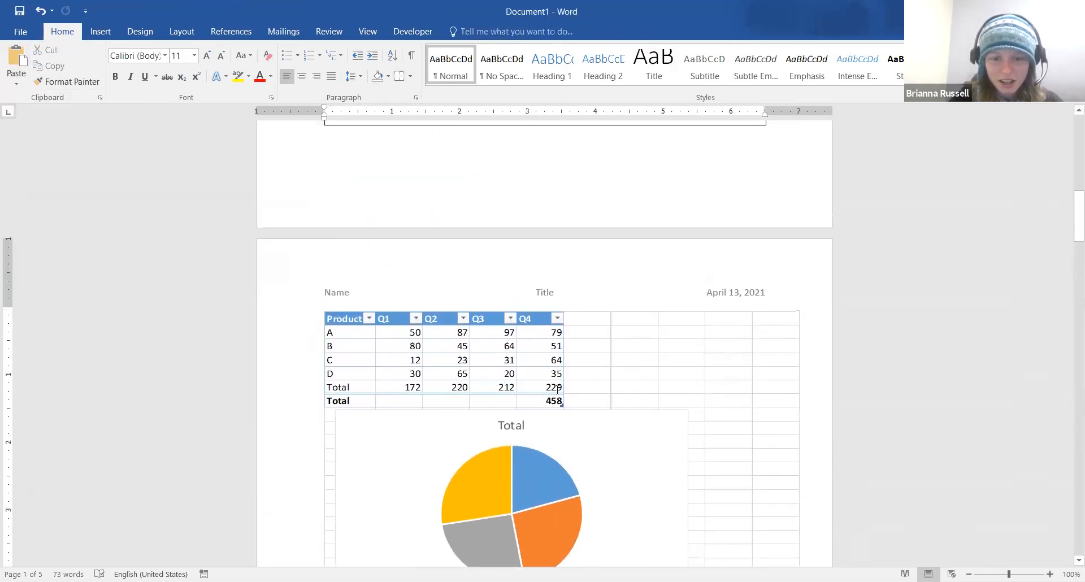
Copy the embedded worksheet's Product table through the Total row (A1:E6)
click(389, 335)
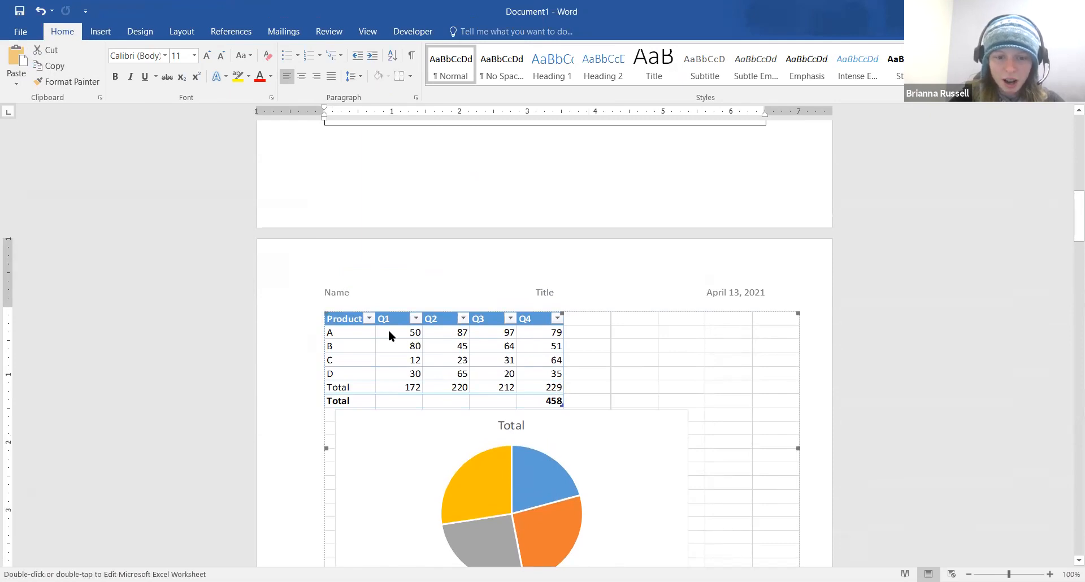
double_click(378, 336)
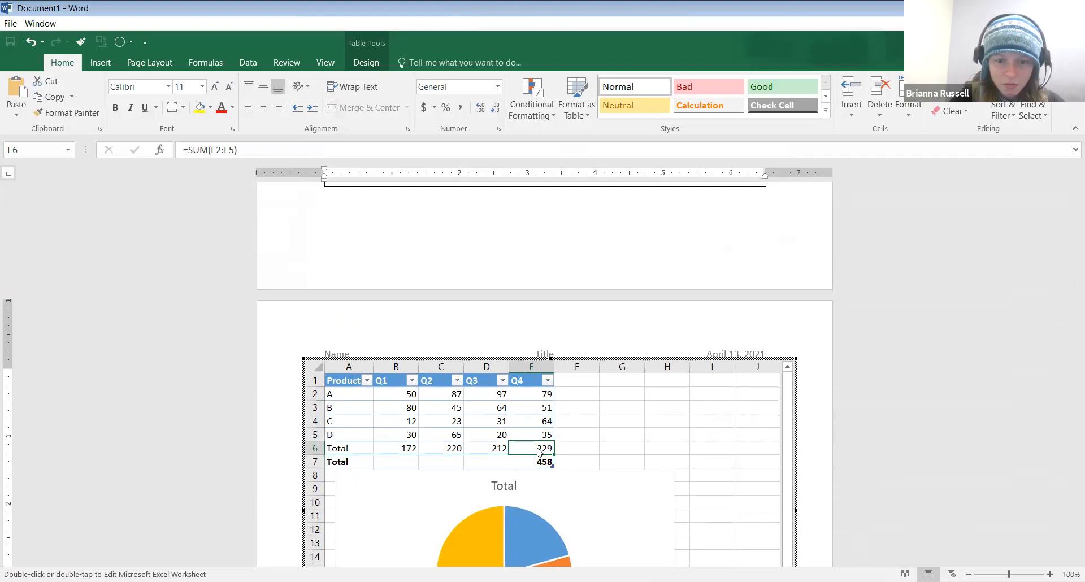
click(564, 452)
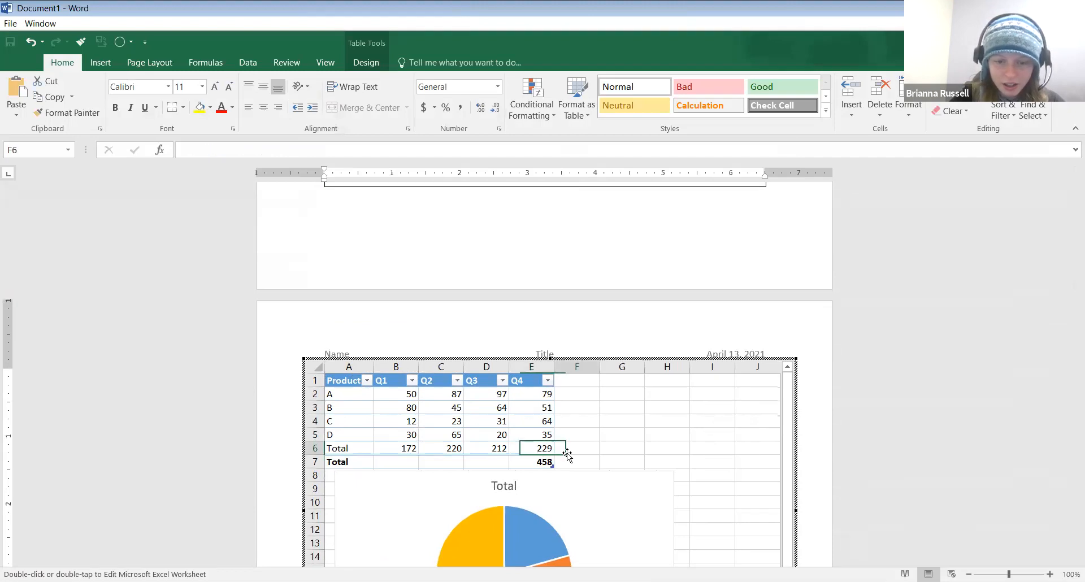
mouse_move(543, 451)
mouse_down()
mouse_move(366, 392)
mouse_move(344, 368)
mouse_up()
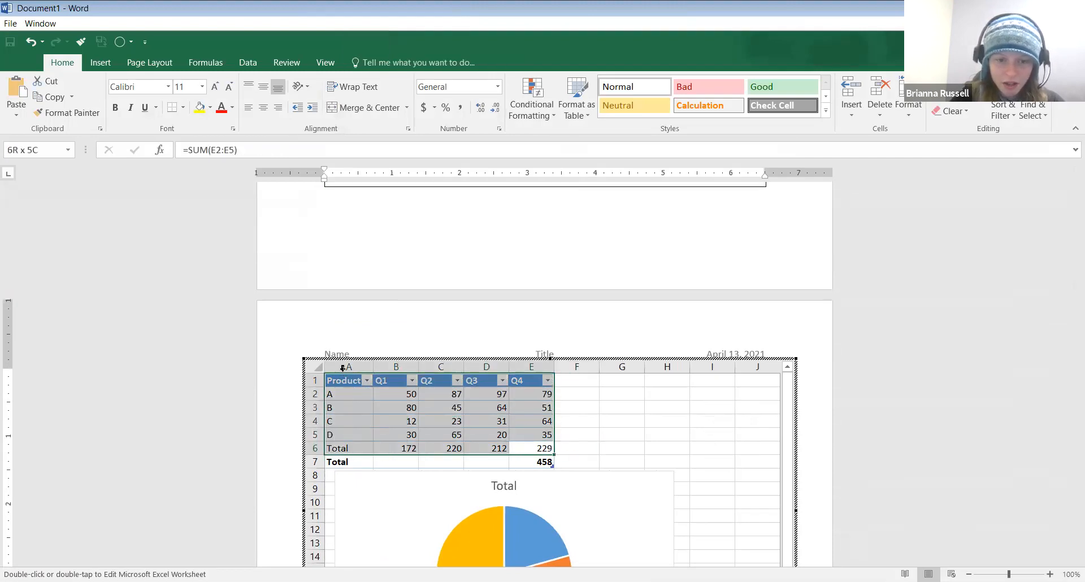
click(73, 98)
click(72, 113)
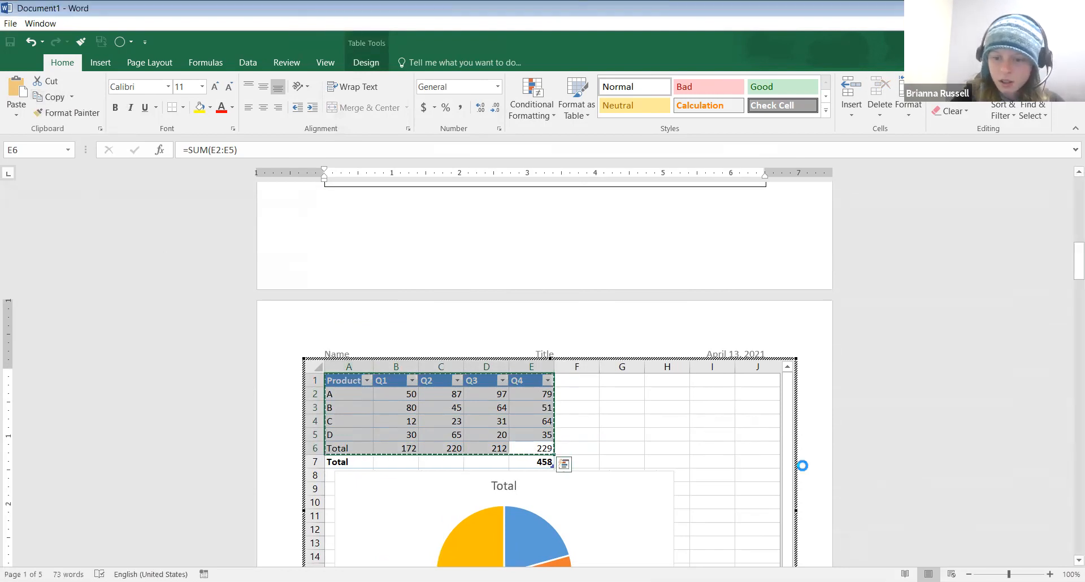
click(803, 465)
scroll(804, 466, down, 4)
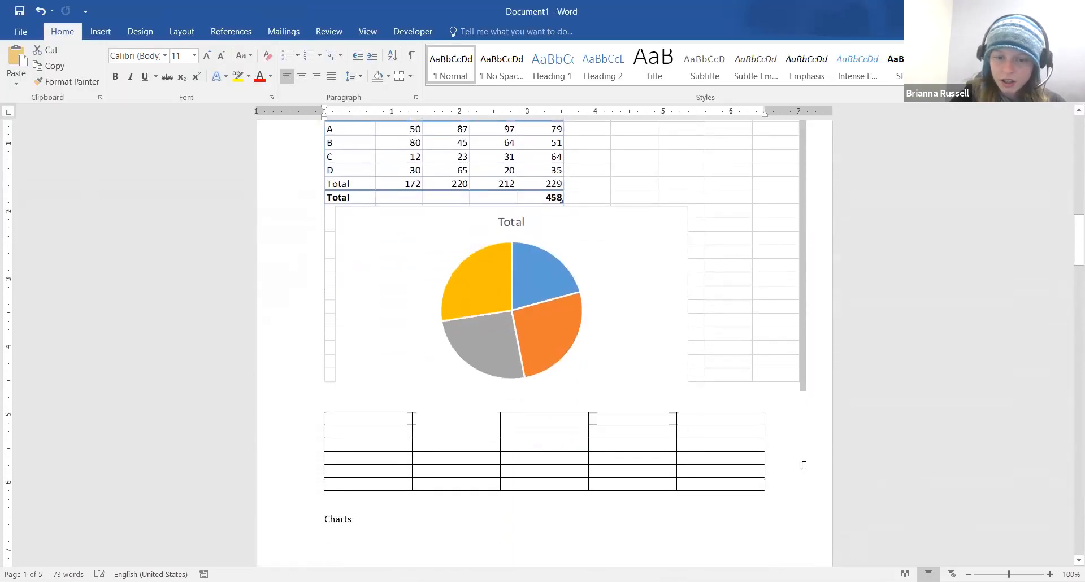
scroll(803, 466, down, 1)
Paste the copied Product/Q1–Q4 data and Total row into the empty table and select it
drag(630, 436, 709, 445)
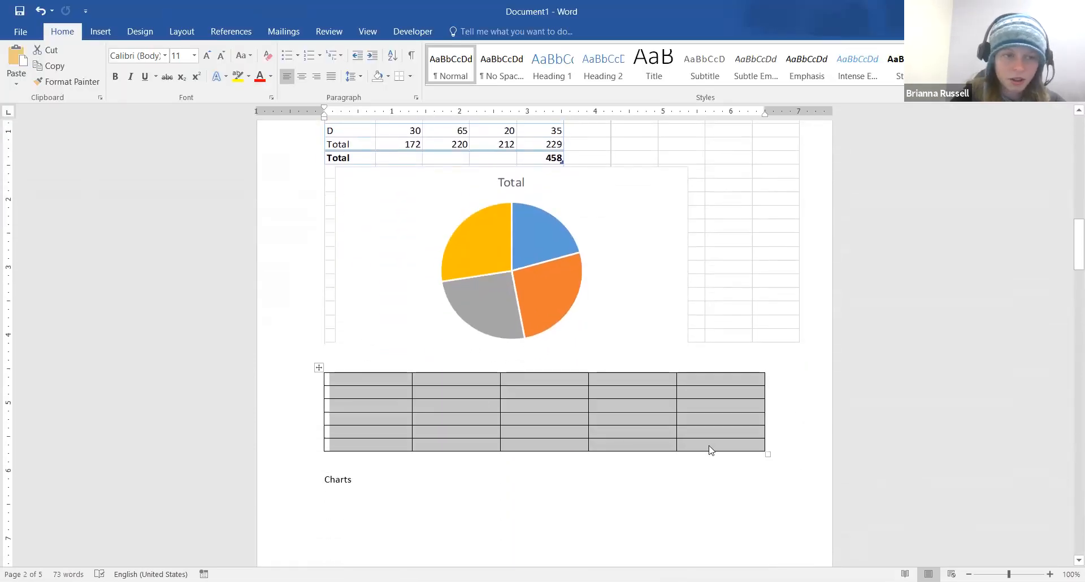
click(17, 83)
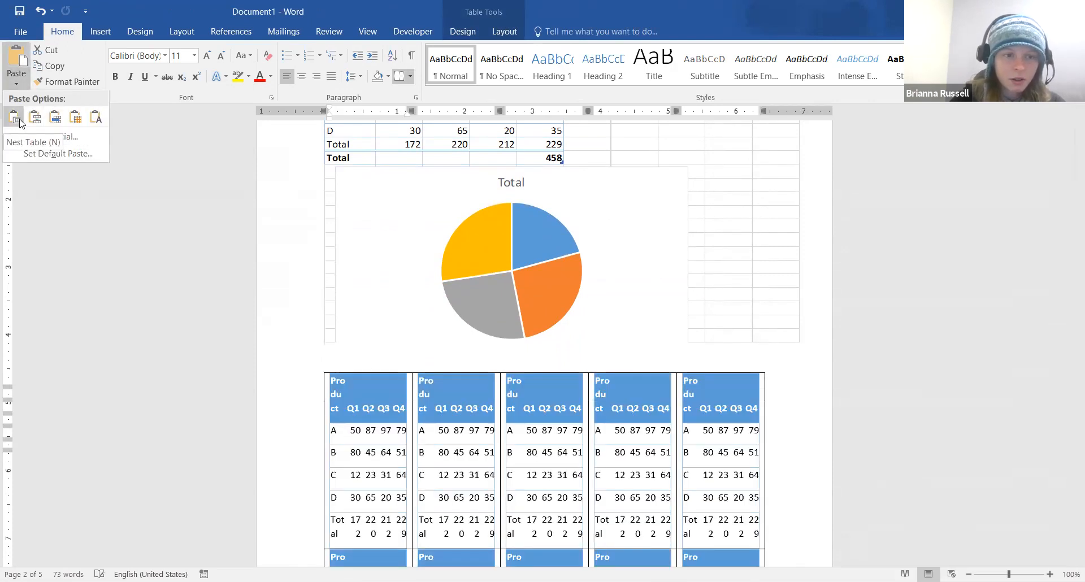
click(96, 123)
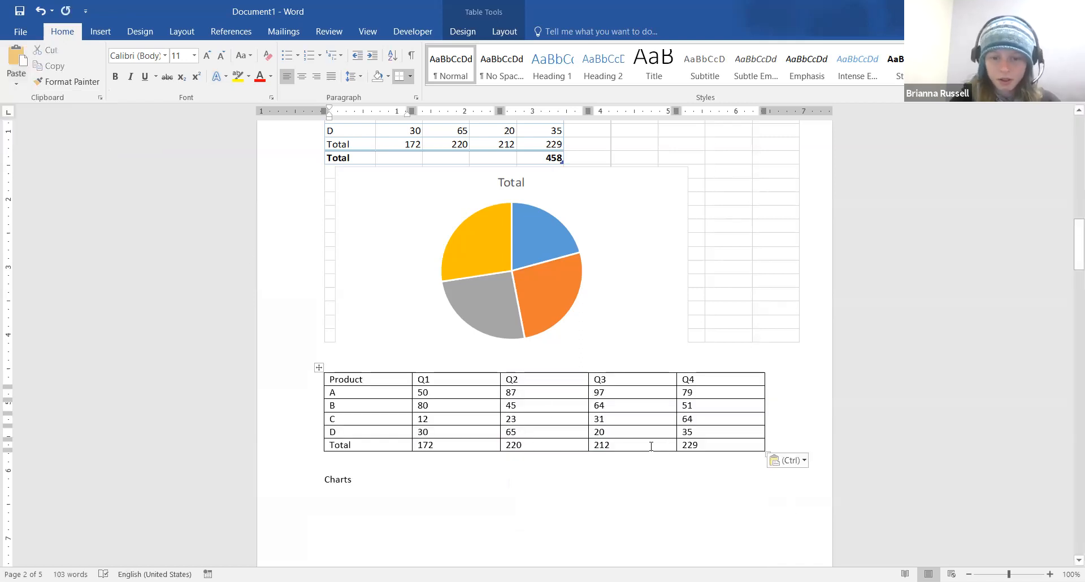
click(320, 367)
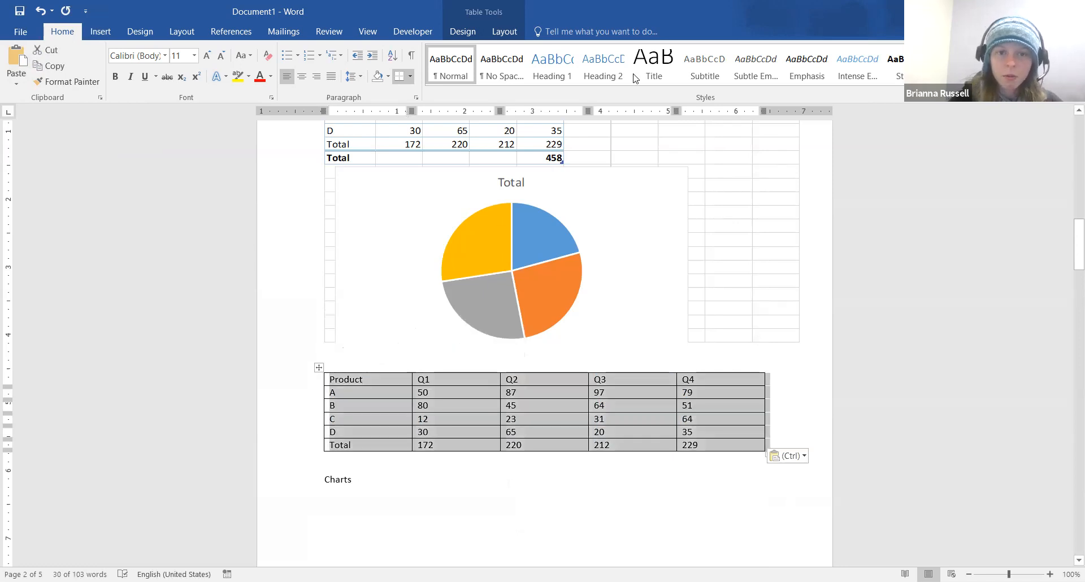
click(463, 34)
click(500, 34)
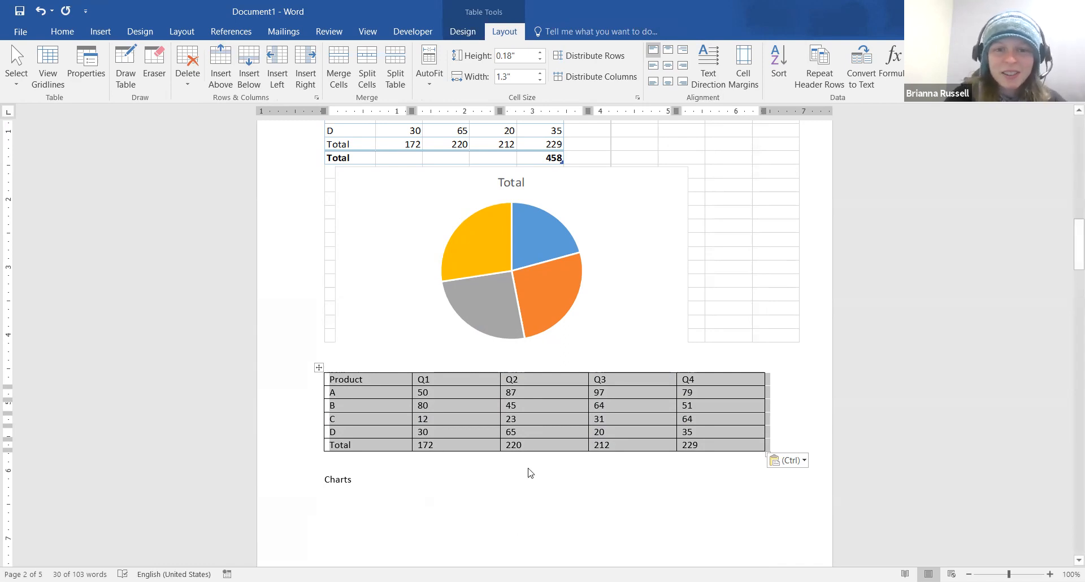
Select the whole pasted data table above the Charts heading
scroll(617, 465, down, 10)
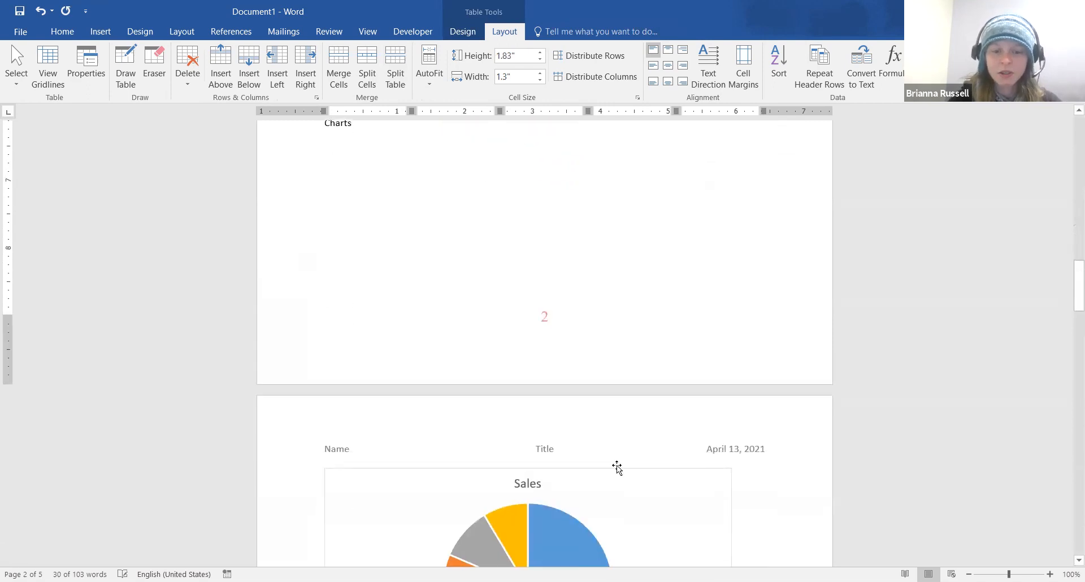
scroll(618, 469, up, 7)
click(618, 465)
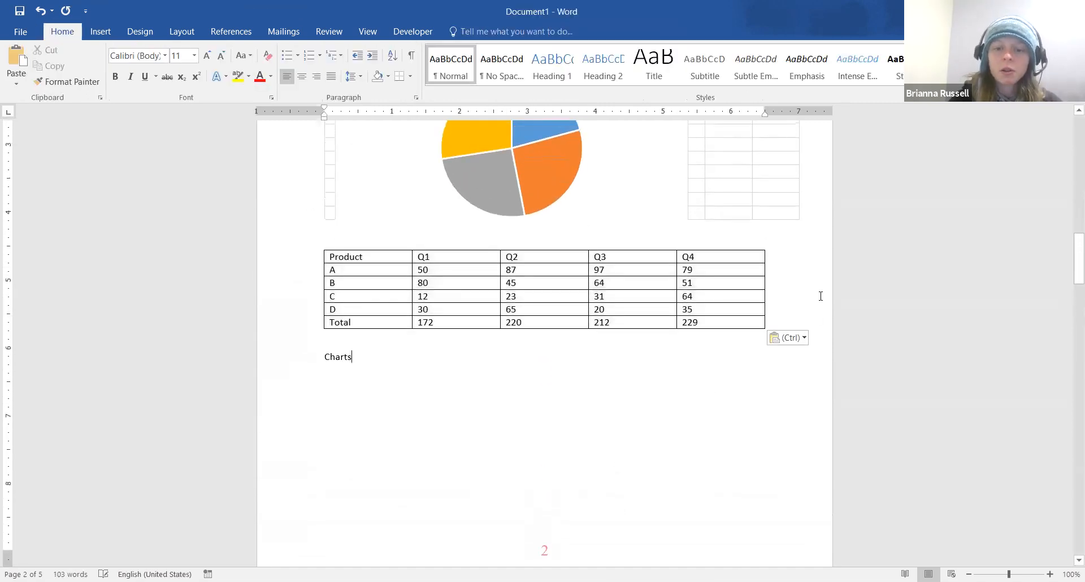
mouse_move(719, 320)
mouse_down()
mouse_move(418, 261)
mouse_move(355, 260)
mouse_up()
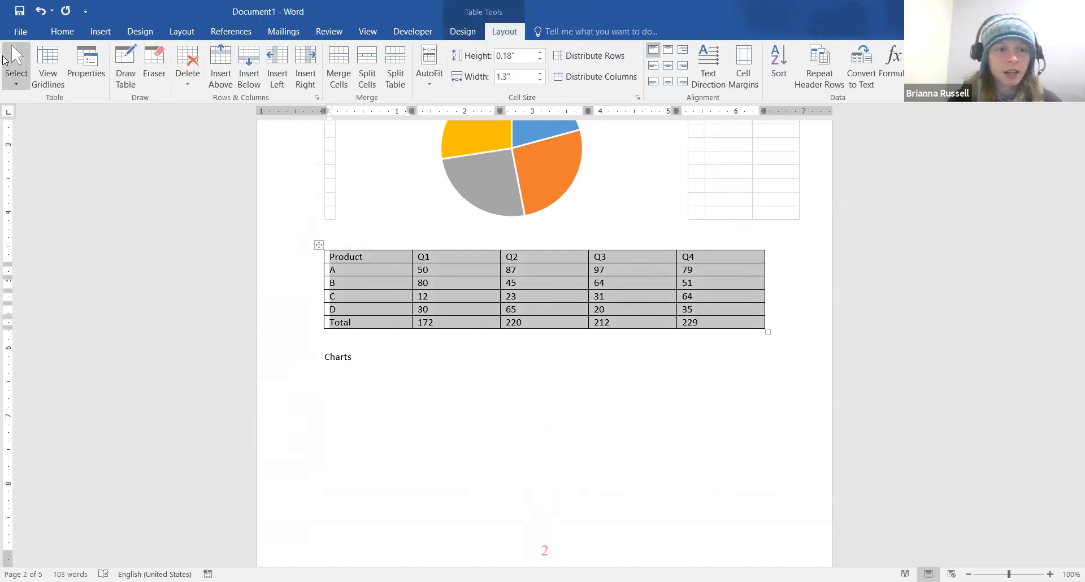
scroll(432, 375, up, 5)
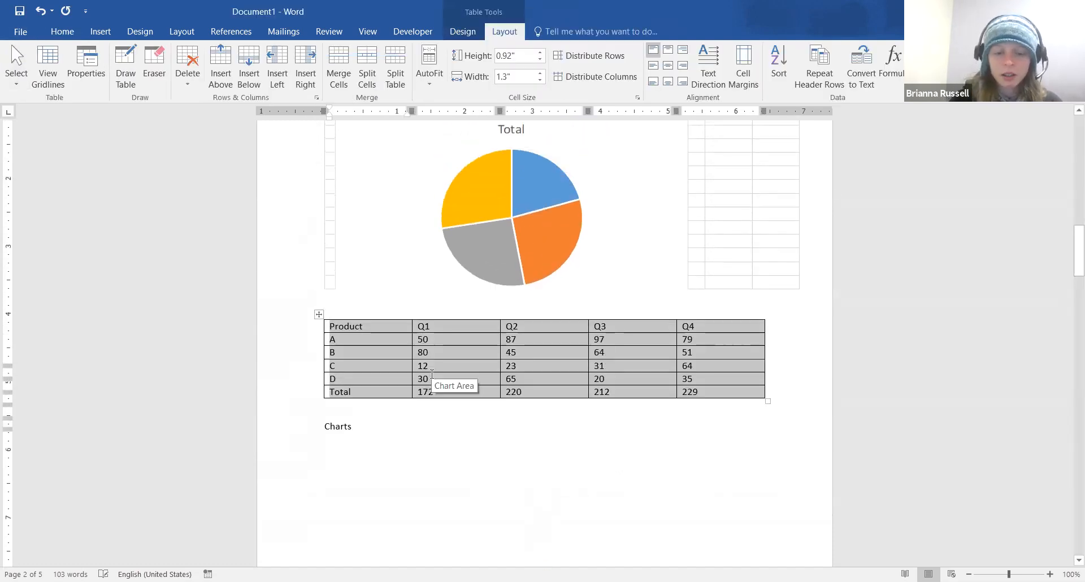
scroll(432, 374, down, 6)
scroll(432, 375, down, 10)
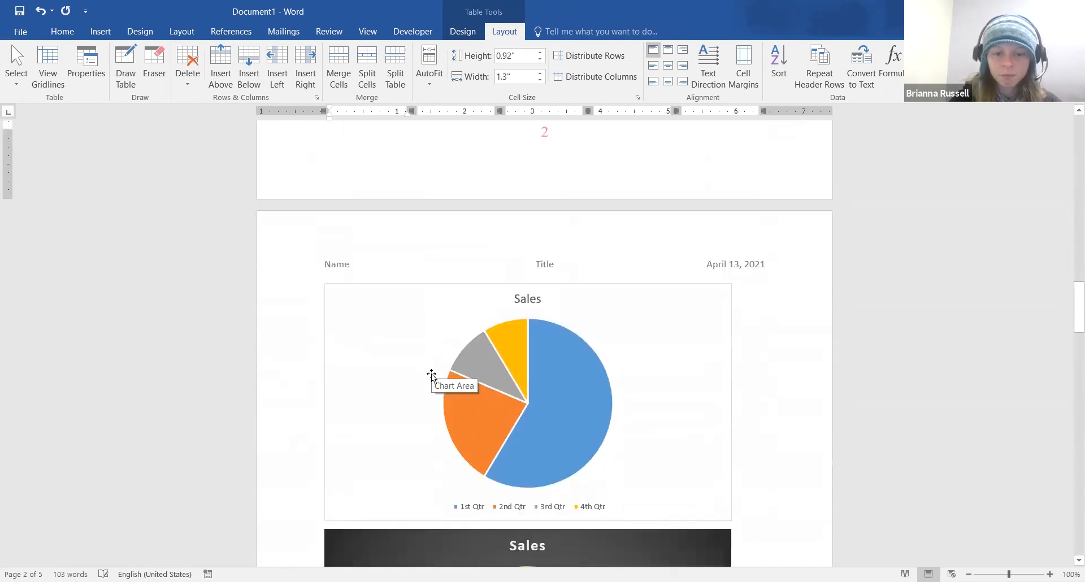
scroll(550, 368, down, 3)
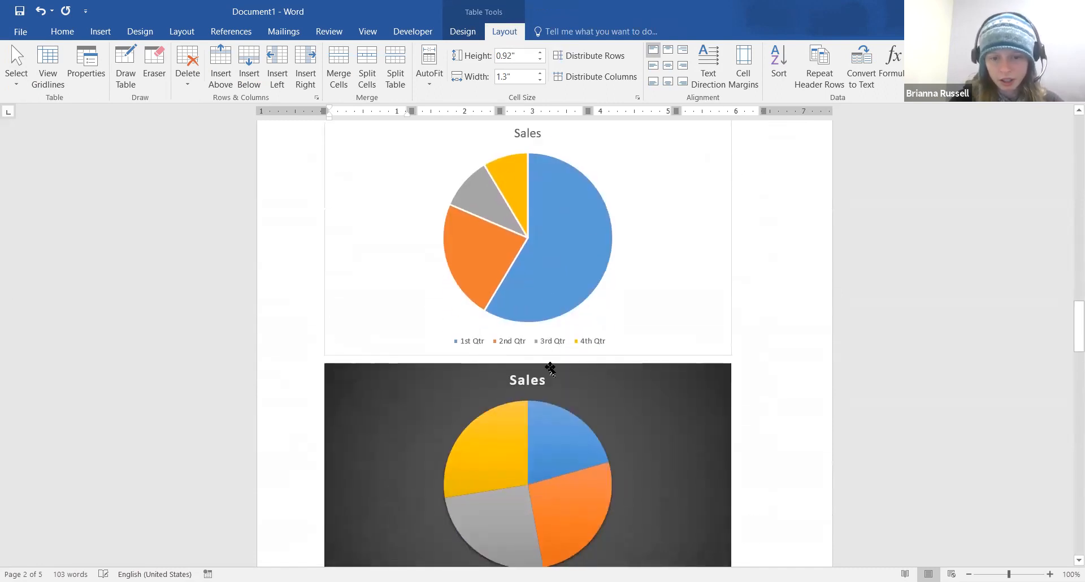
Open the formatting pane for the dark Sales pie chart's slices
click(567, 420)
double_click(567, 420)
click(470, 232)
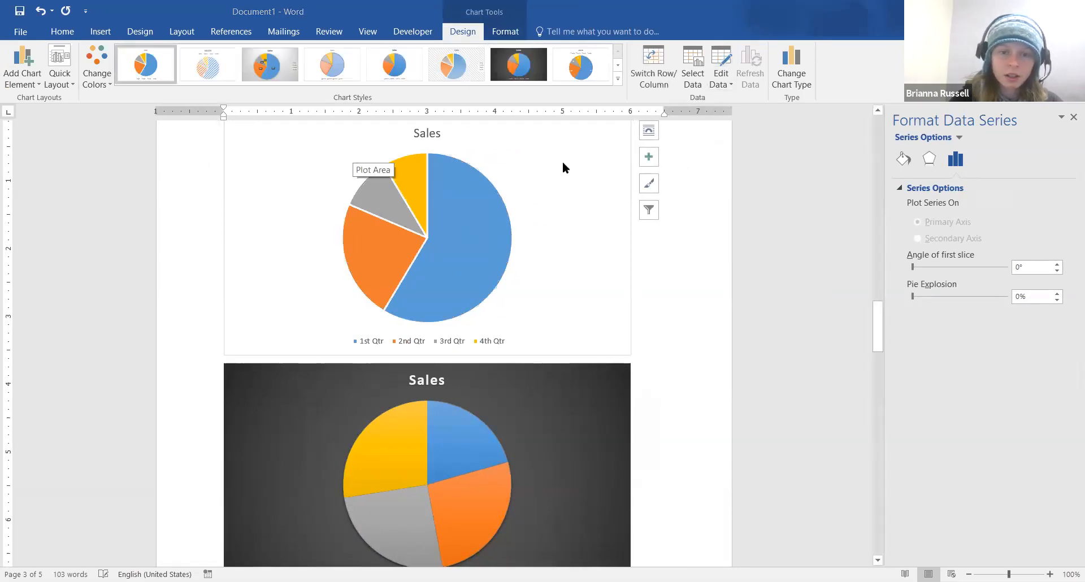
click(725, 61)
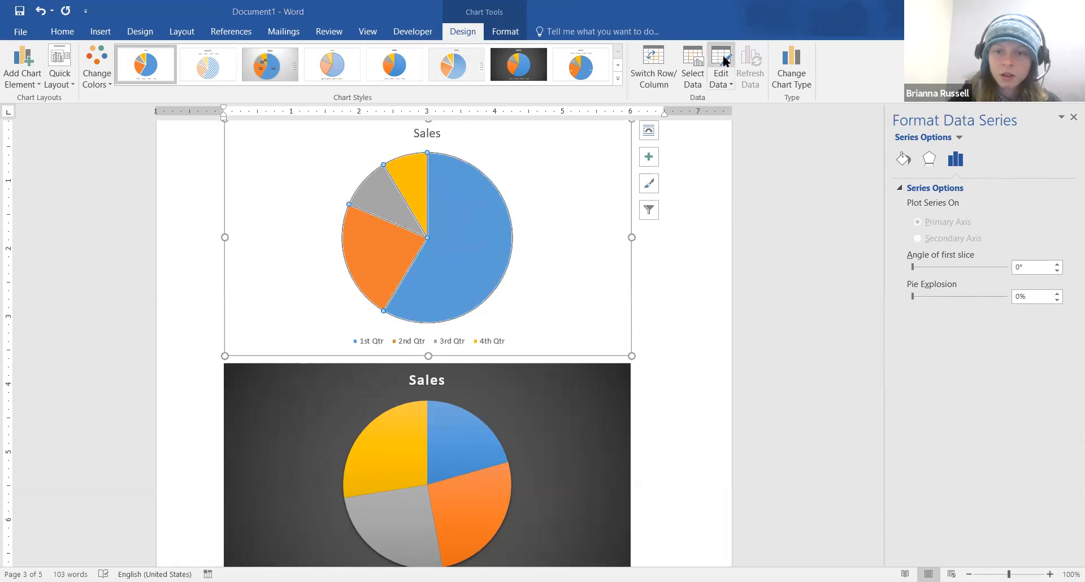
scroll(694, 238, up, 2)
scroll(694, 239, up, 4)
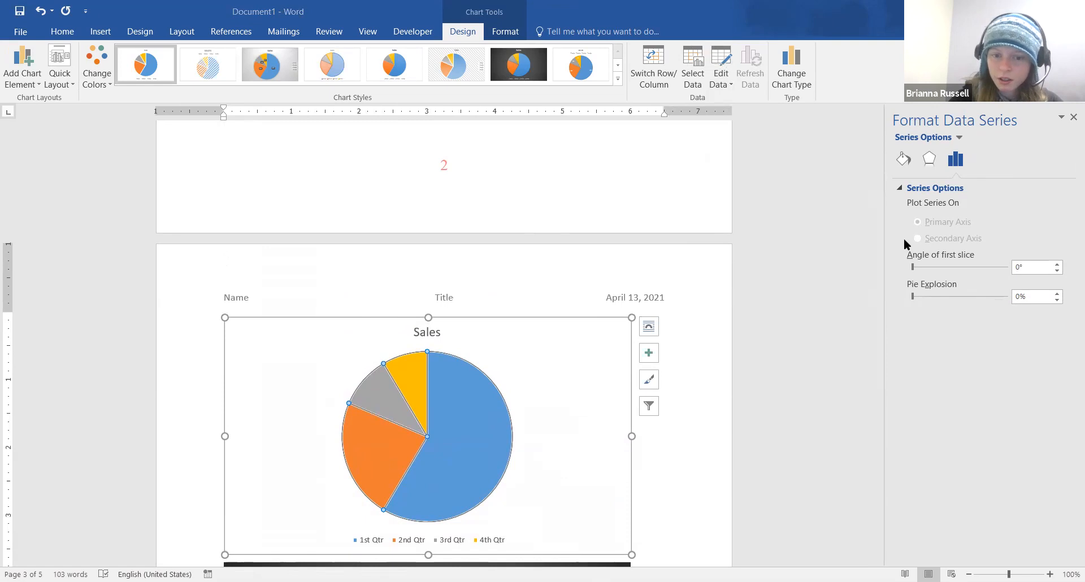
Check the Sales chart's Edit Data choices, then dismiss them and deselect the chart
click(624, 368)
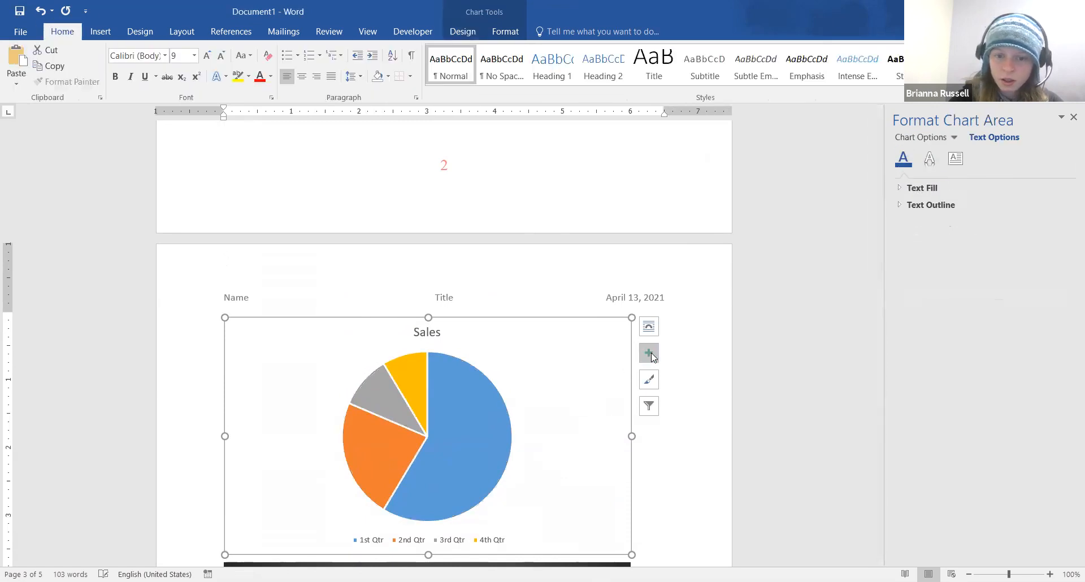
click(462, 32)
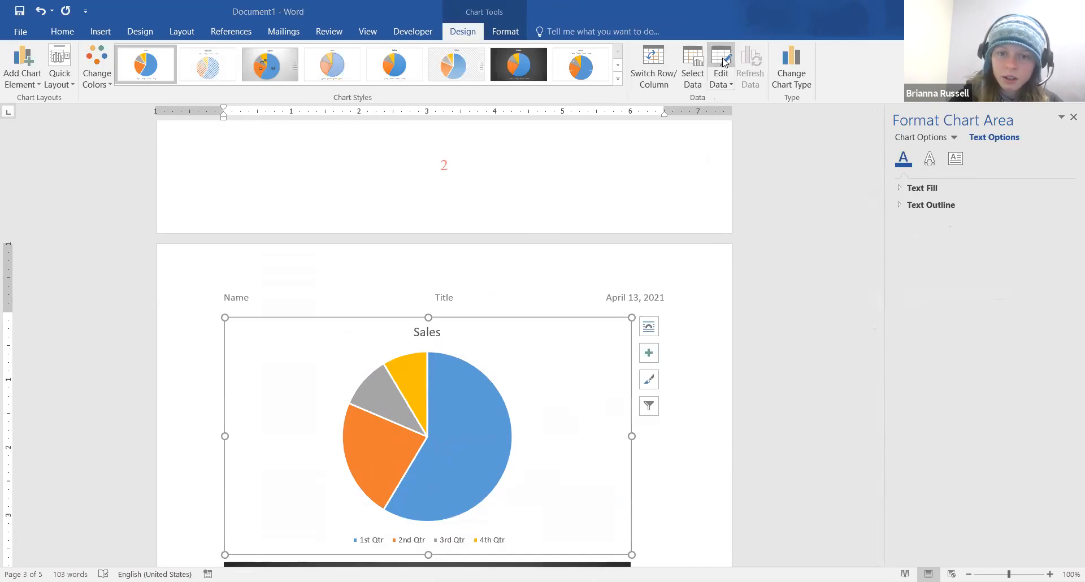
click(723, 79)
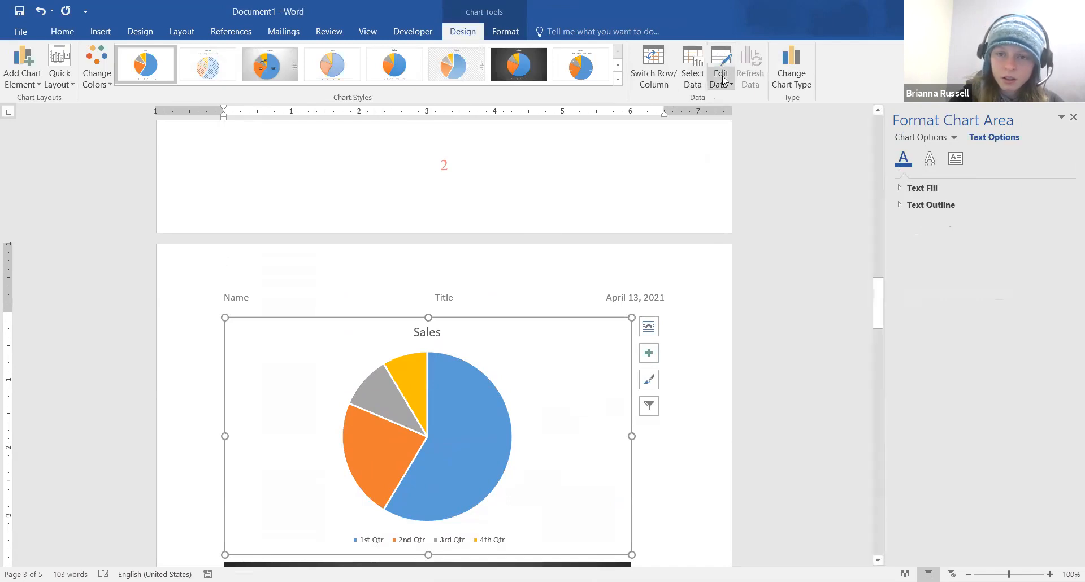
click(729, 86)
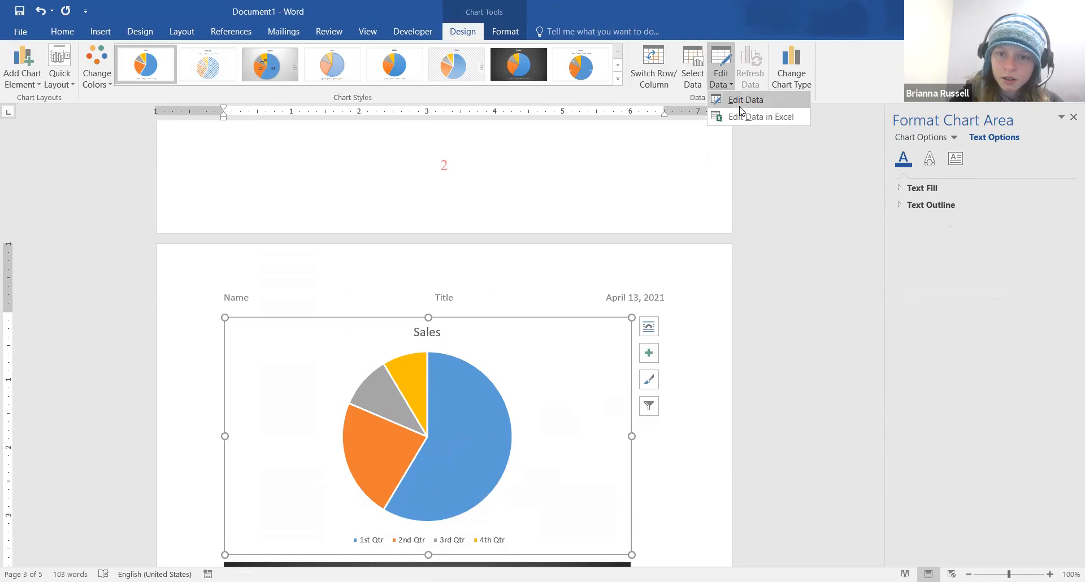
click(740, 107)
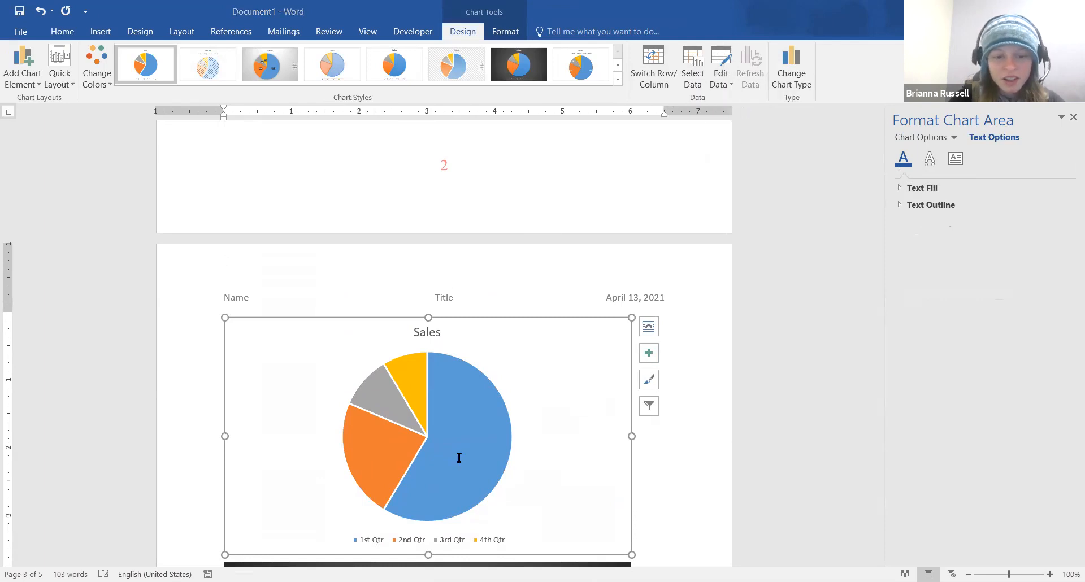
click(635, 434)
scroll(637, 450, down, 1)
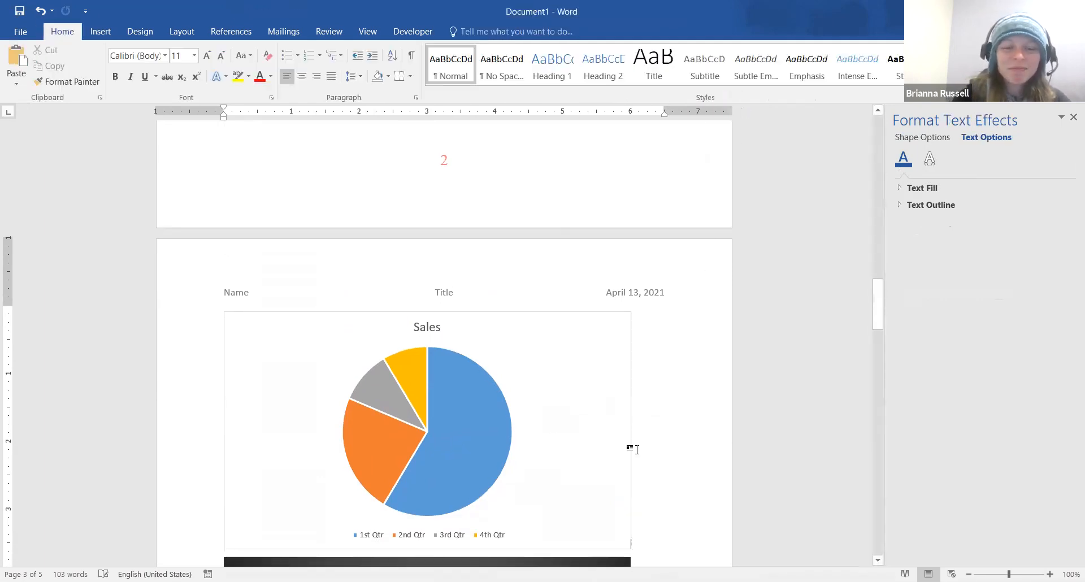
scroll(637, 450, up, 1)
scroll(638, 449, up, 2)
scroll(635, 452, down, 3)
scroll(636, 453, up, 10)
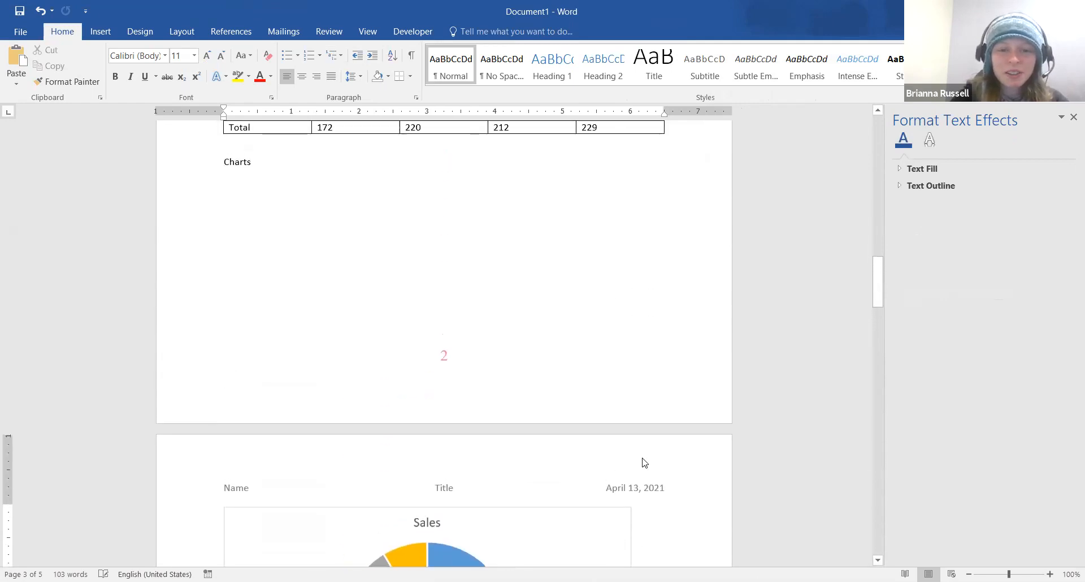
Place the cursor in the green schedule's Math/Sunday cell and show the table layout tools
scroll(637, 452, up, 2)
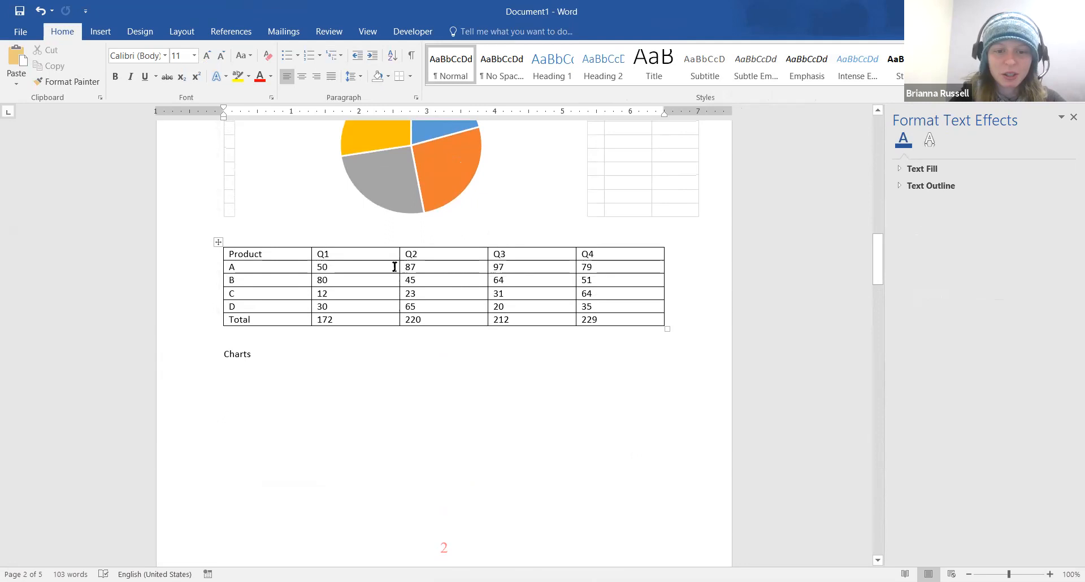
scroll(400, 268, up, 12)
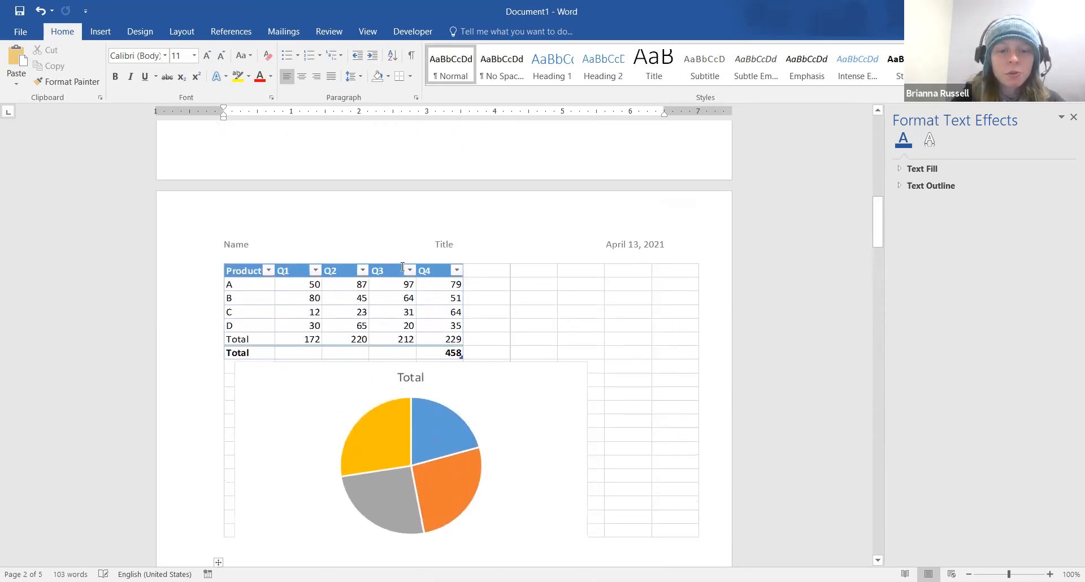
scroll(400, 267, up, 3)
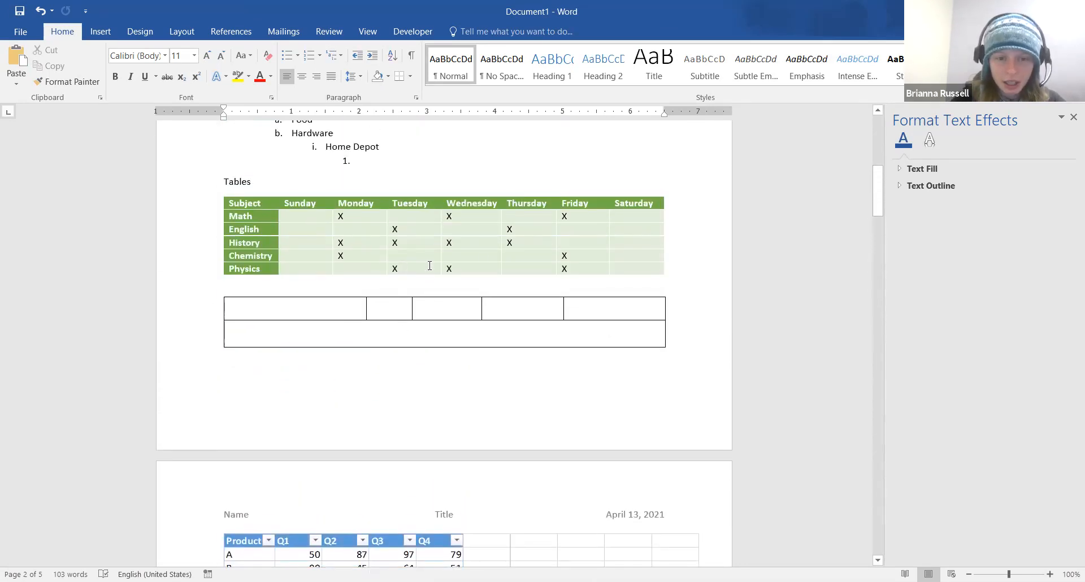
click(308, 219)
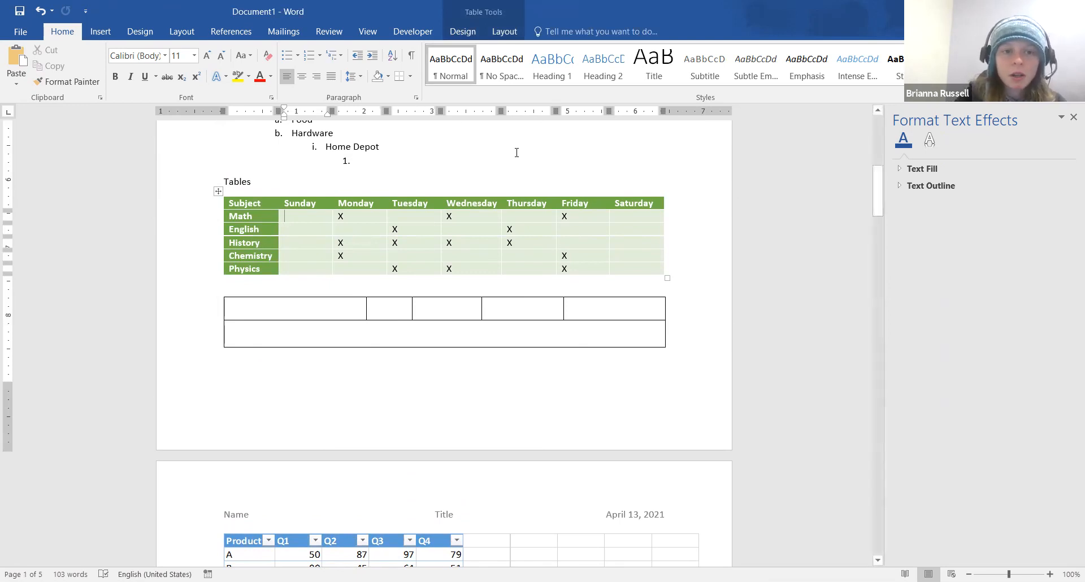
click(504, 32)
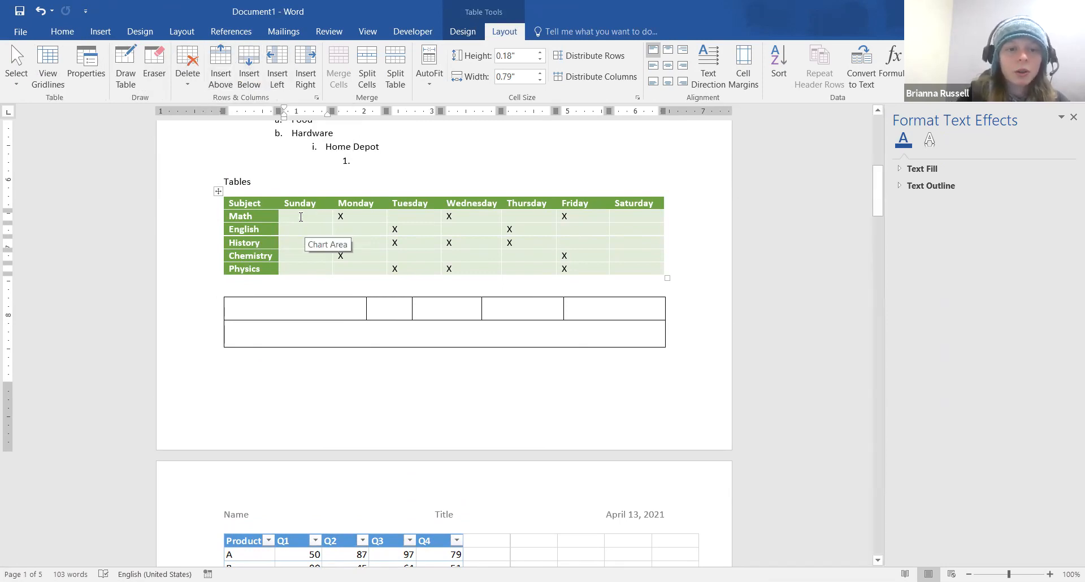
Delete the Sunday and Saturday columns and widen the schedule table back to full width
click(192, 58)
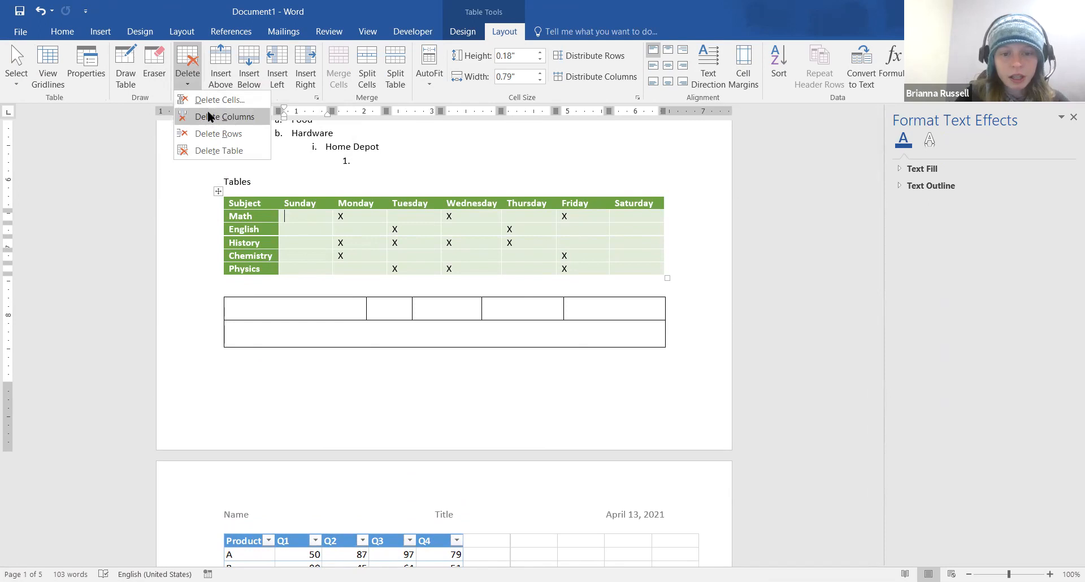
click(208, 117)
click(589, 217)
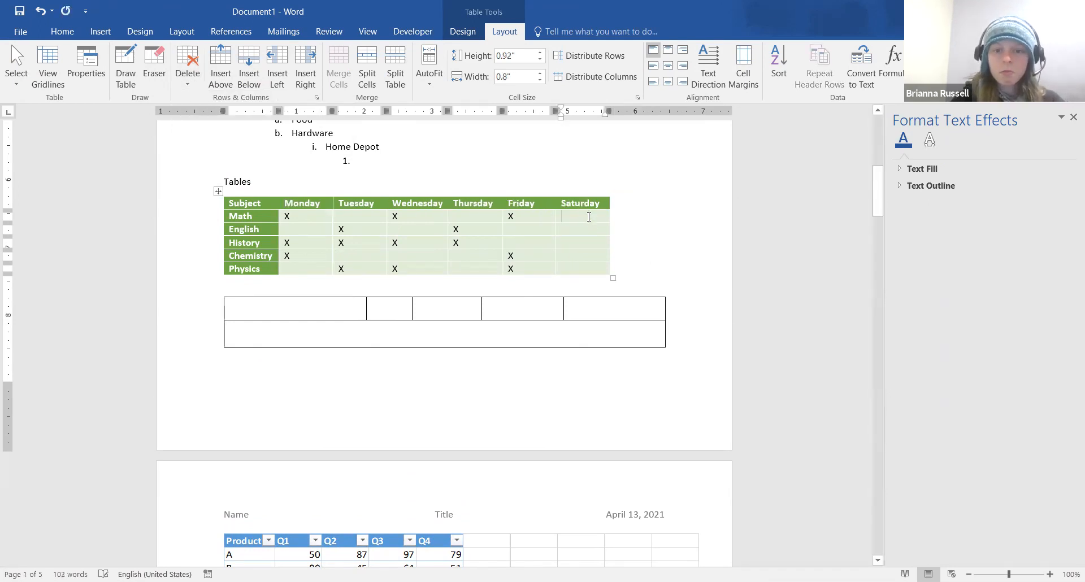
click(189, 62)
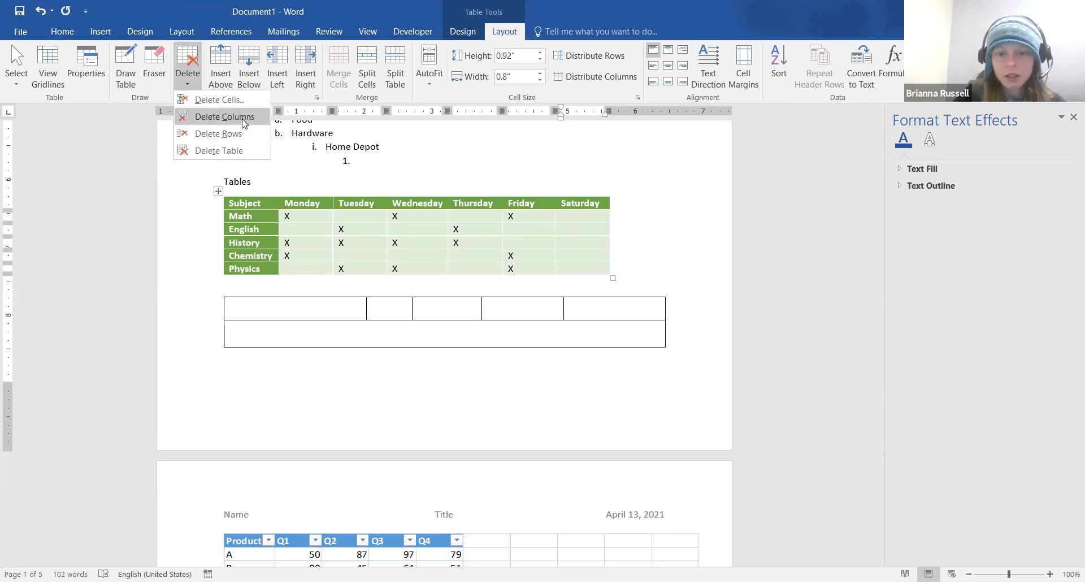
click(245, 118)
drag(561, 277, 667, 280)
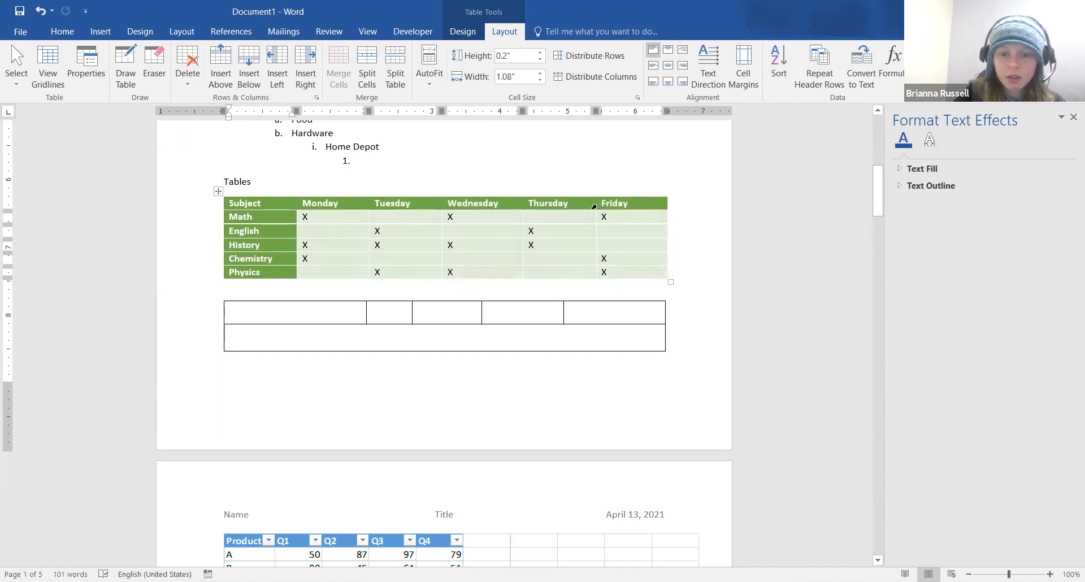
Drag the Thursday/Friday border leftward and adjust the Friday column's right edge
drag(594, 205, 594, 205)
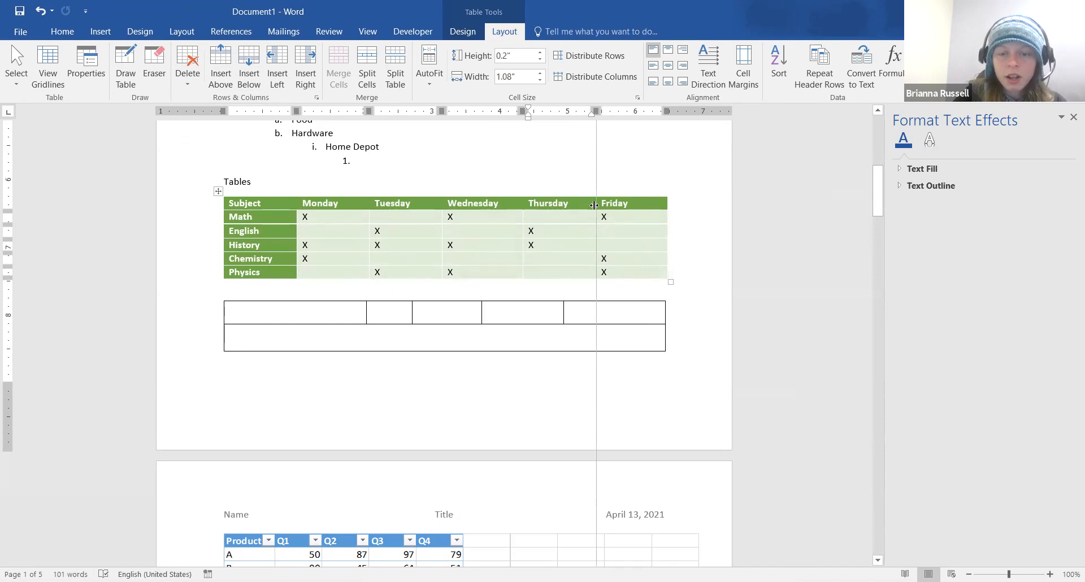
drag(594, 205, 586, 206)
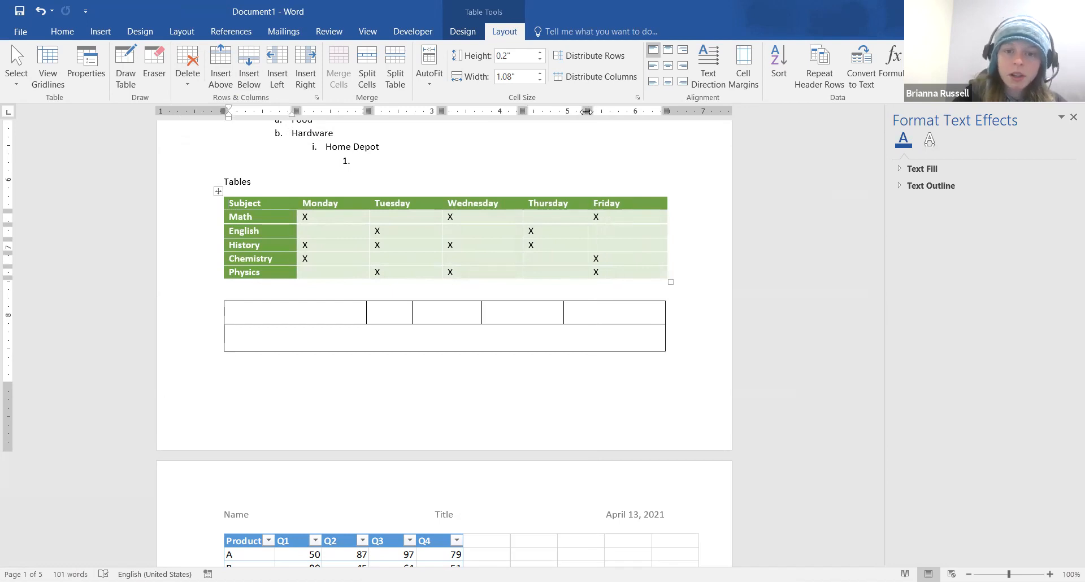
drag(588, 111, 591, 112)
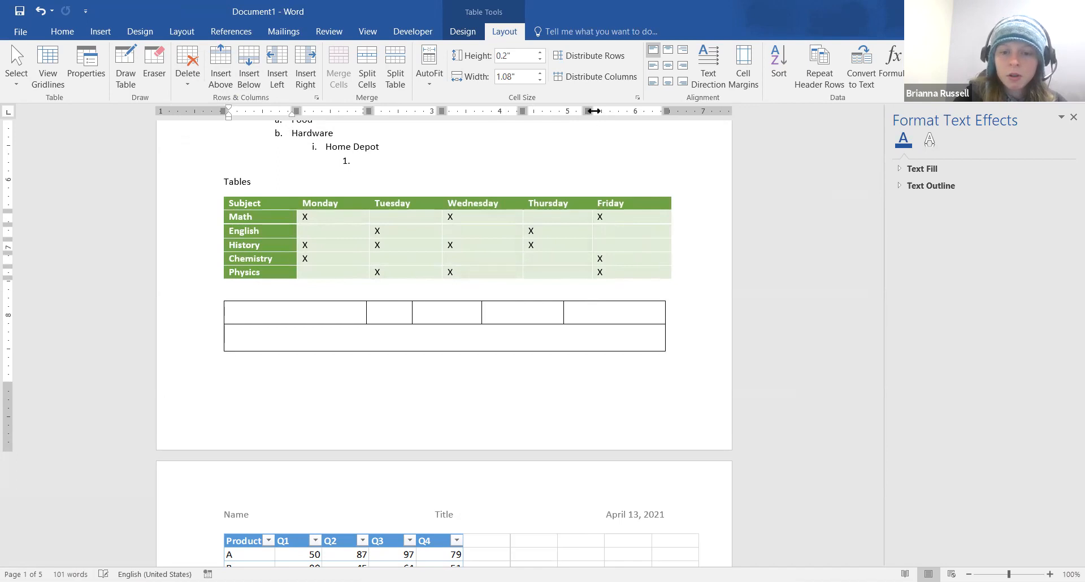
drag(594, 111, 597, 111)
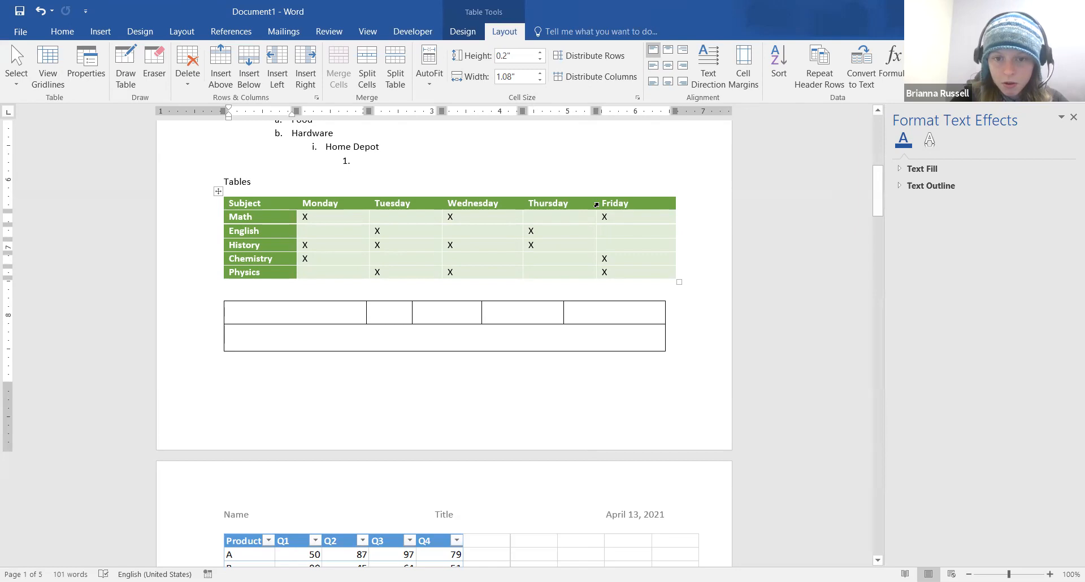
AutoFit the Thursday, Wednesday, Tuesday, Monday and Friday columns to their contents
double_click(597, 203)
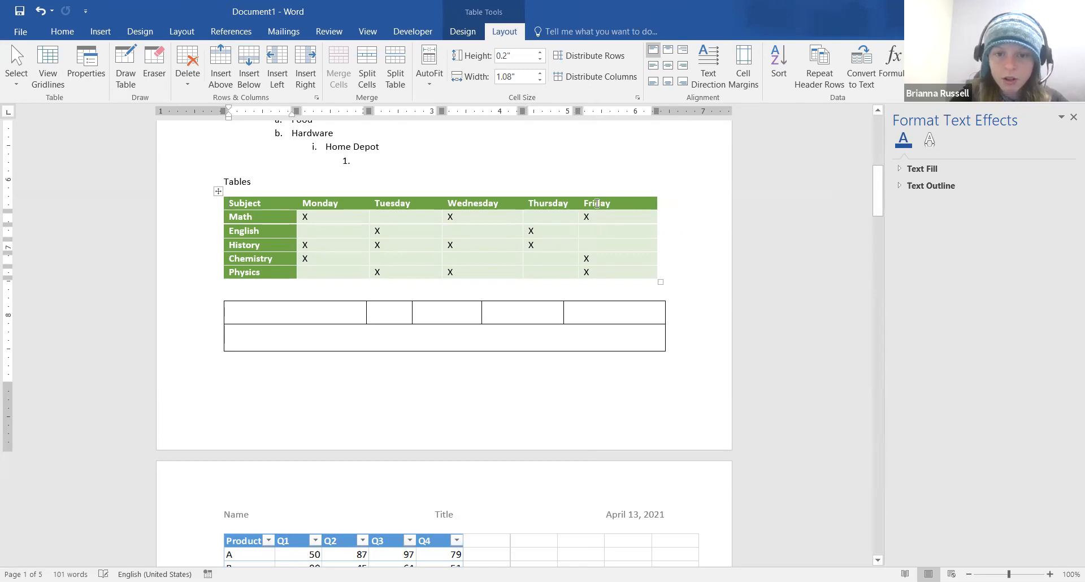
double_click(523, 204)
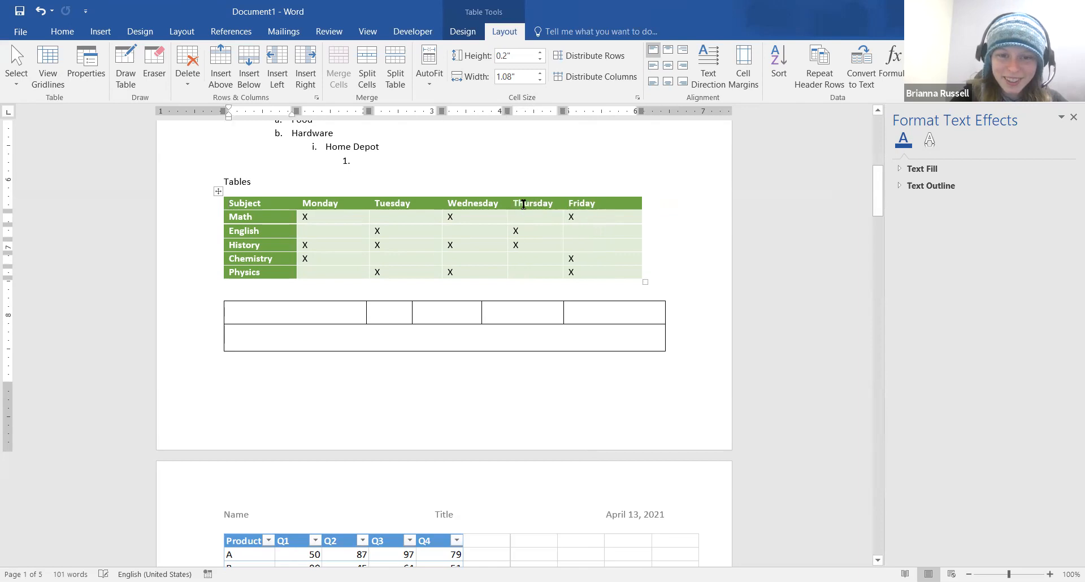
double_click(441, 204)
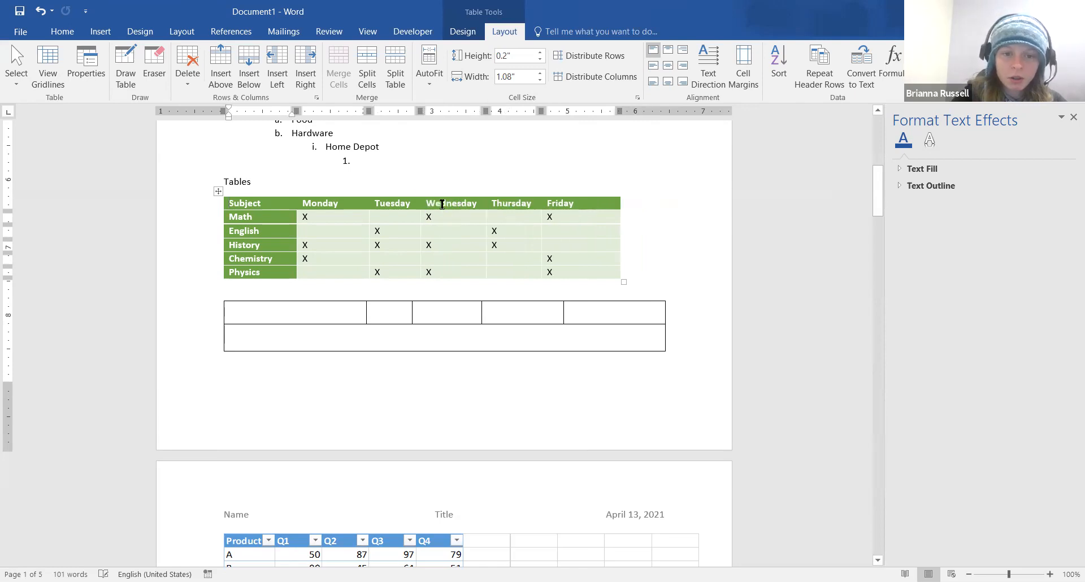
double_click(368, 205)
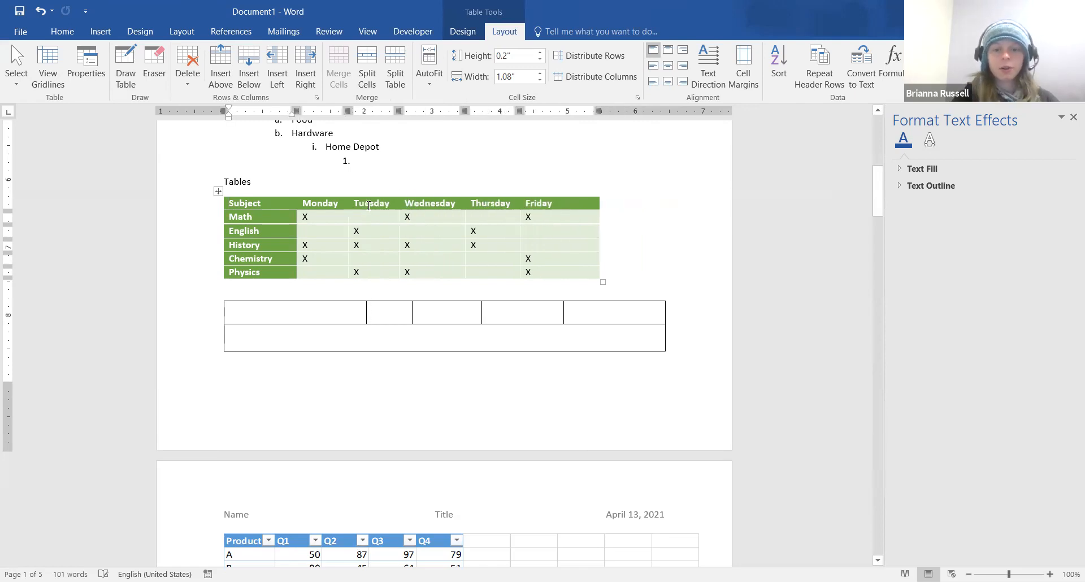
double_click(599, 203)
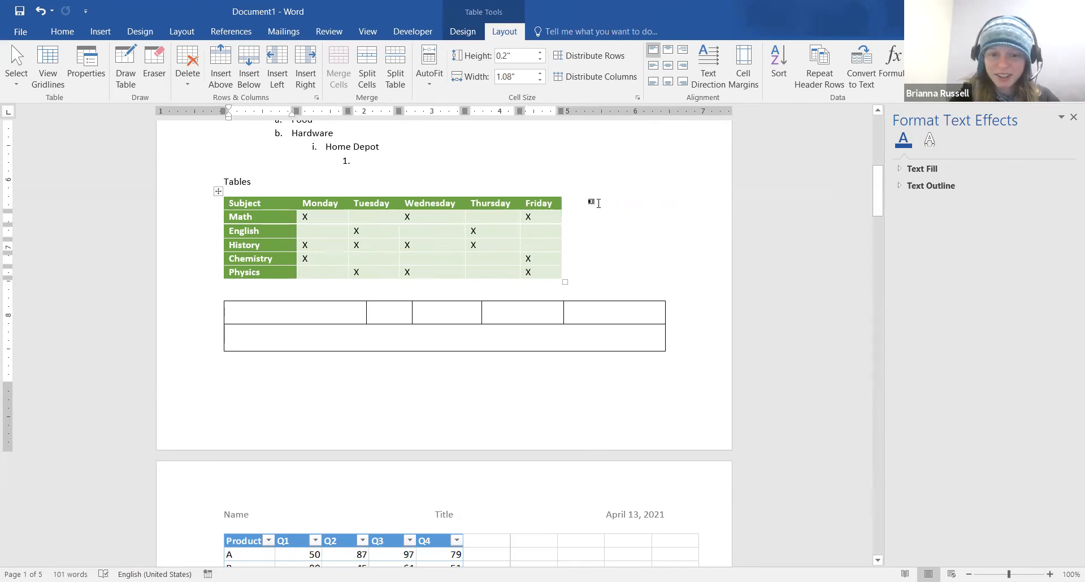
Scroll to page 3 and place the cursor on the empty line under Equations and Symbols
scroll(599, 203, down, 2)
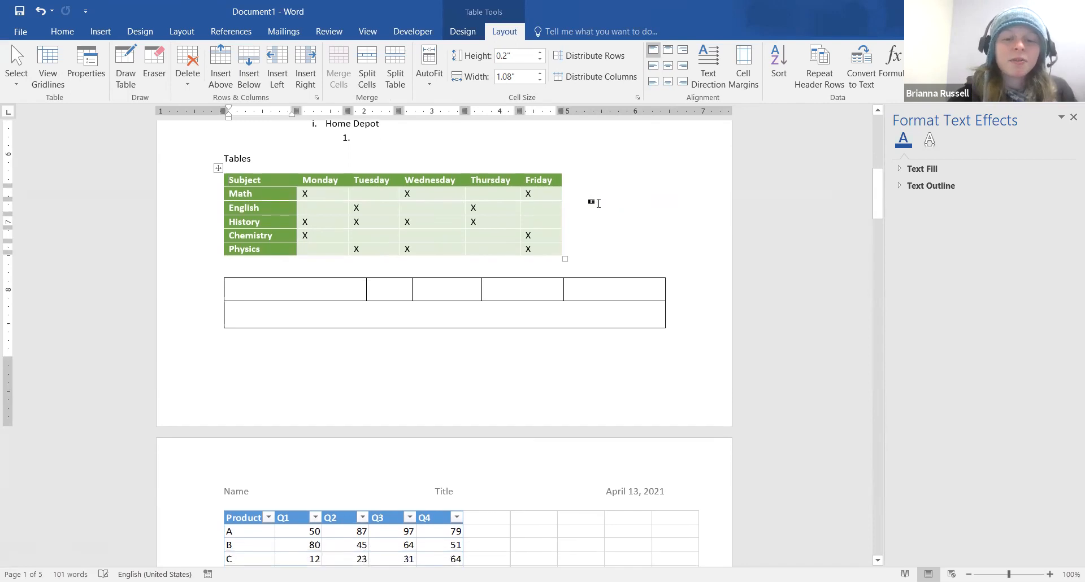
scroll(599, 203, down, 10)
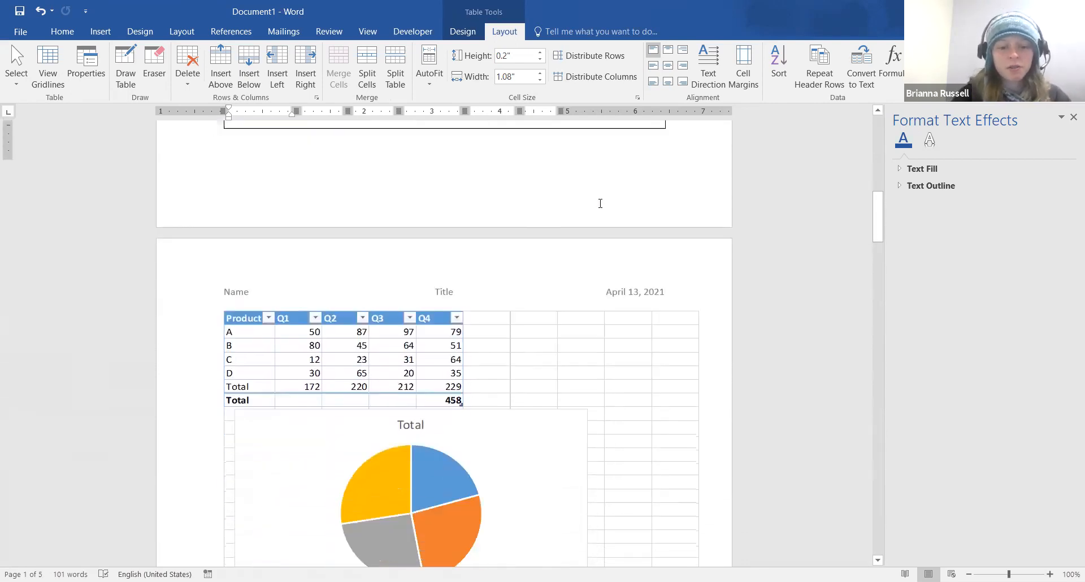
scroll(600, 203, down, 5)
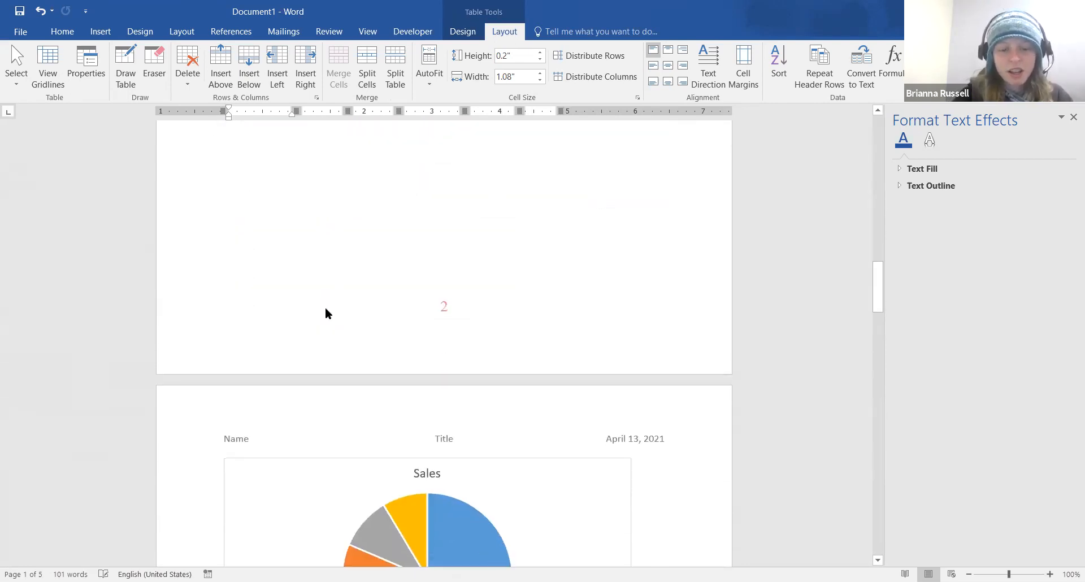
scroll(323, 318, down, 4)
scroll(323, 318, down, 6)
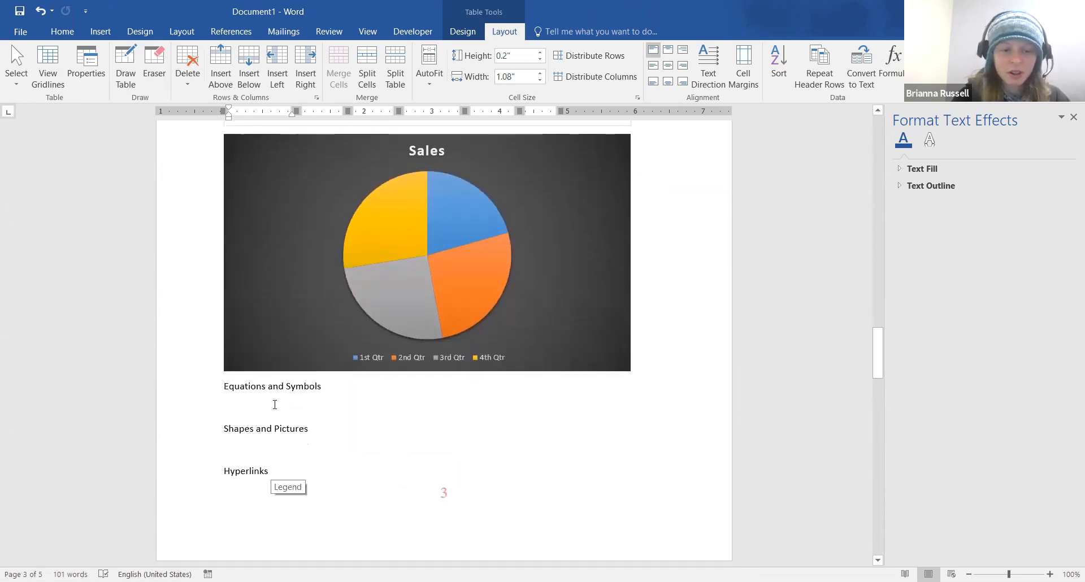
scroll(275, 403, down, 1)
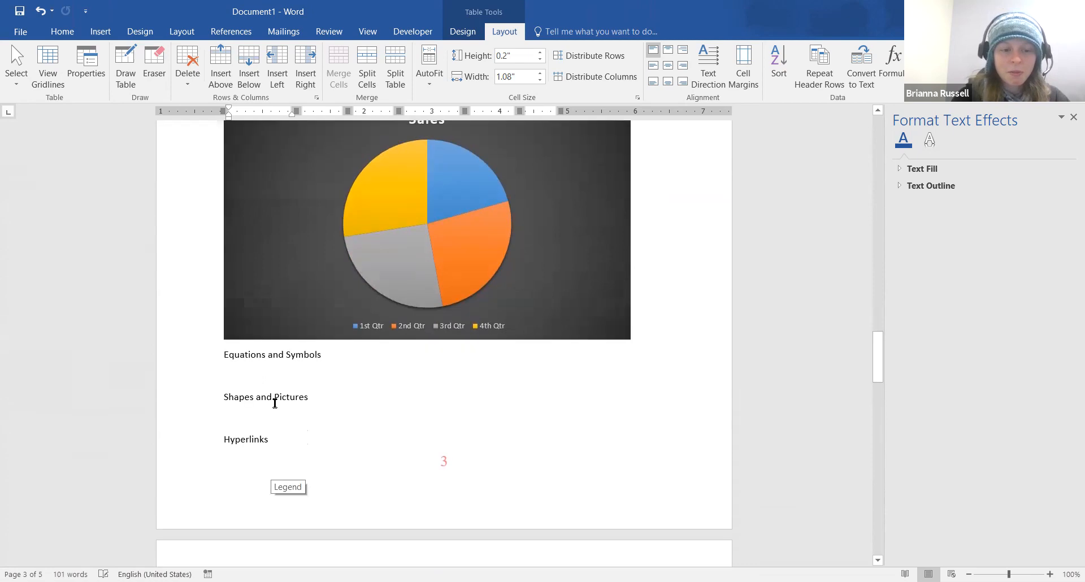
click(277, 331)
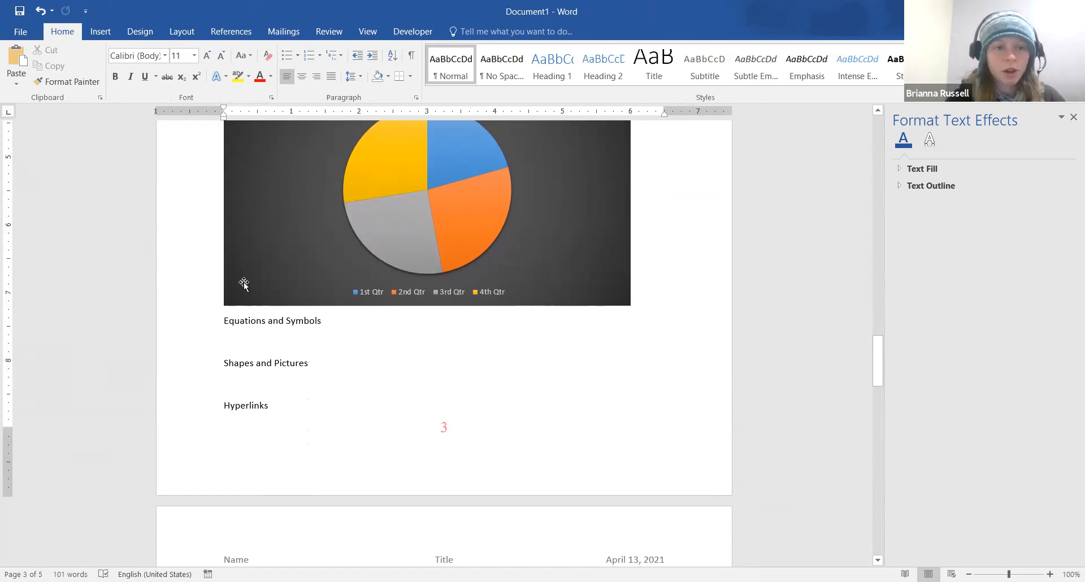
Open the full Symbol dialog through Insert > Symbol > More Symbols
click(103, 34)
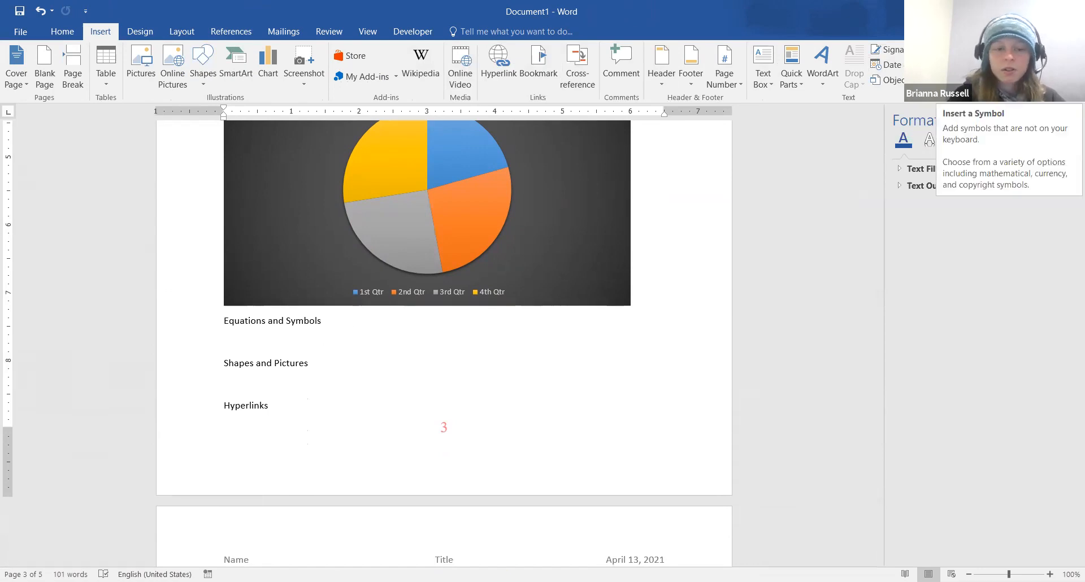
click(1063, 68)
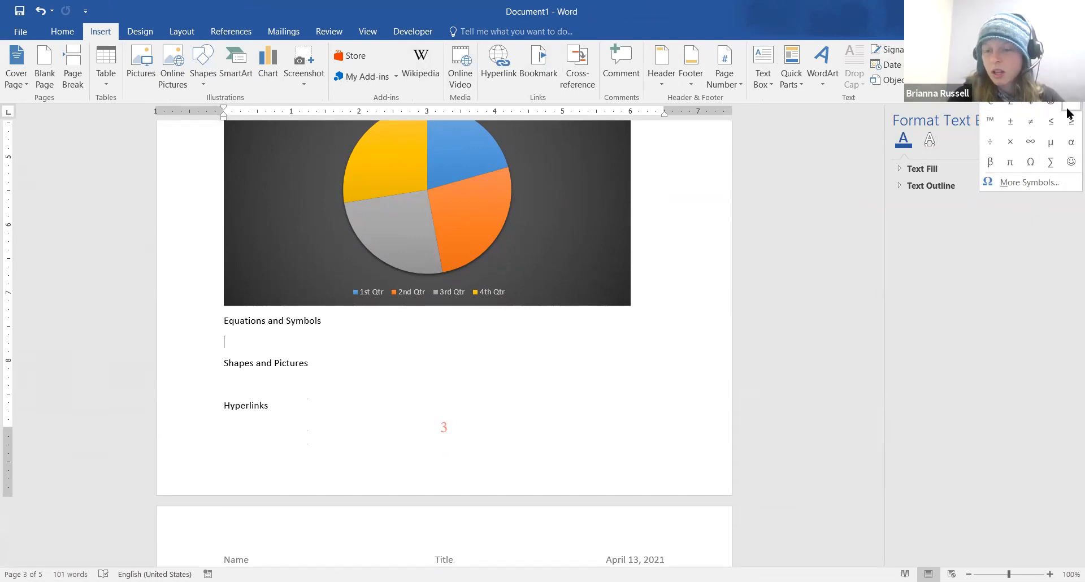
click(1047, 181)
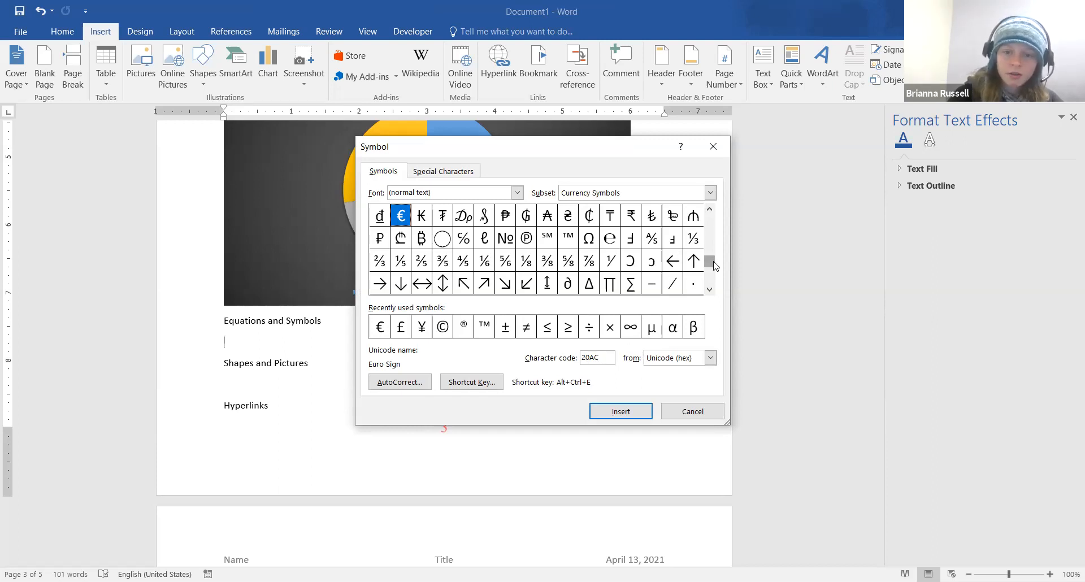
Switch the Symbol dialog's subset from Basic Latin to Latin Extended-A
drag(714, 266, 715, 217)
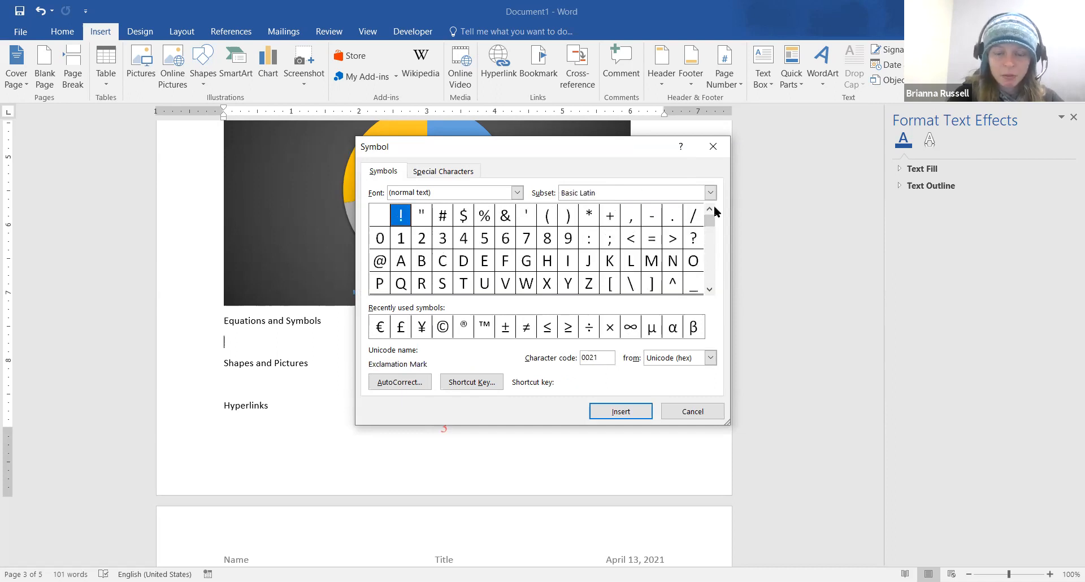
click(711, 195)
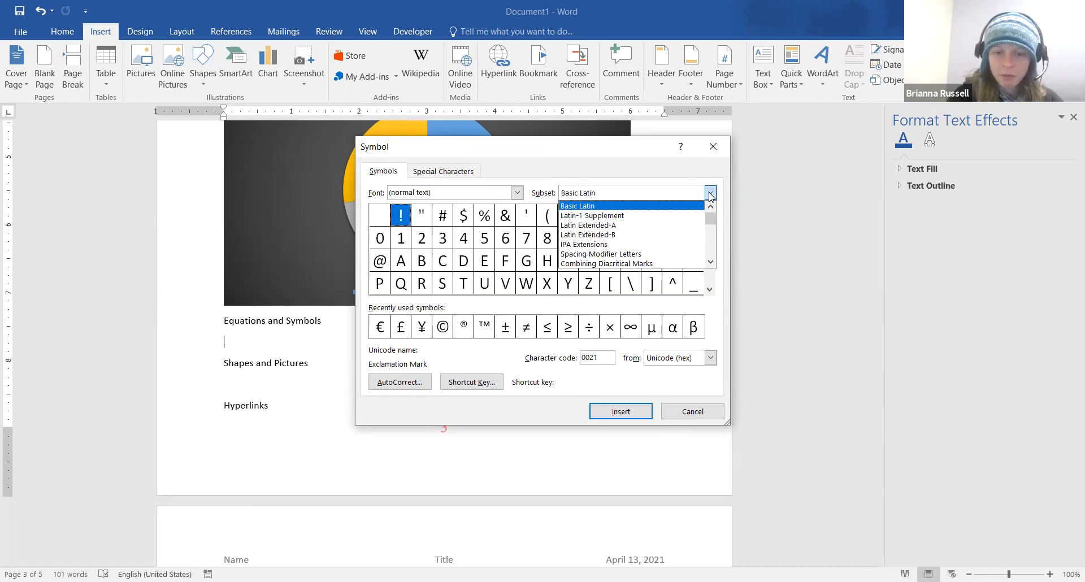
click(670, 207)
click(669, 195)
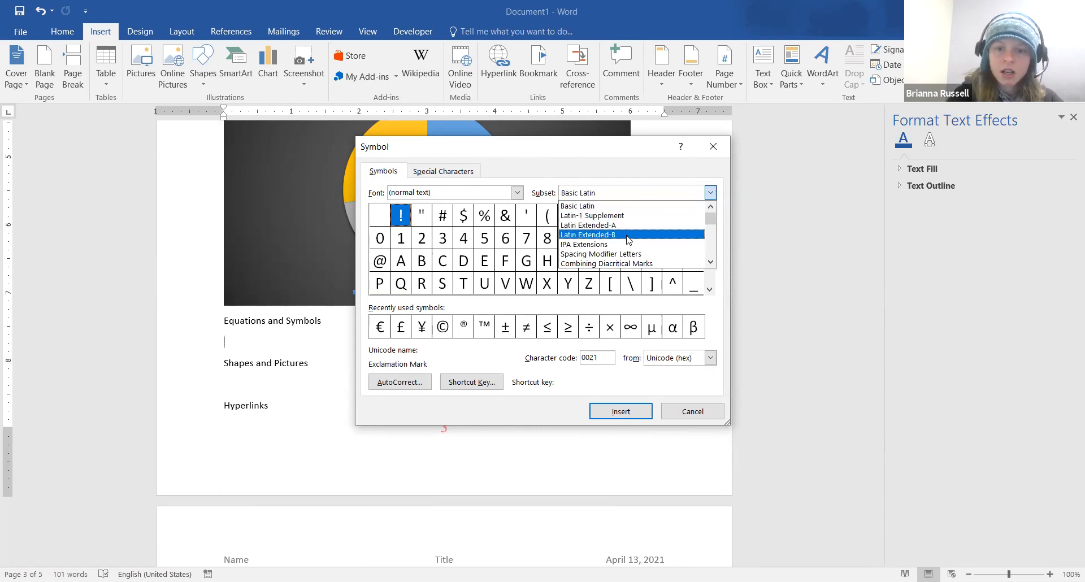
click(657, 226)
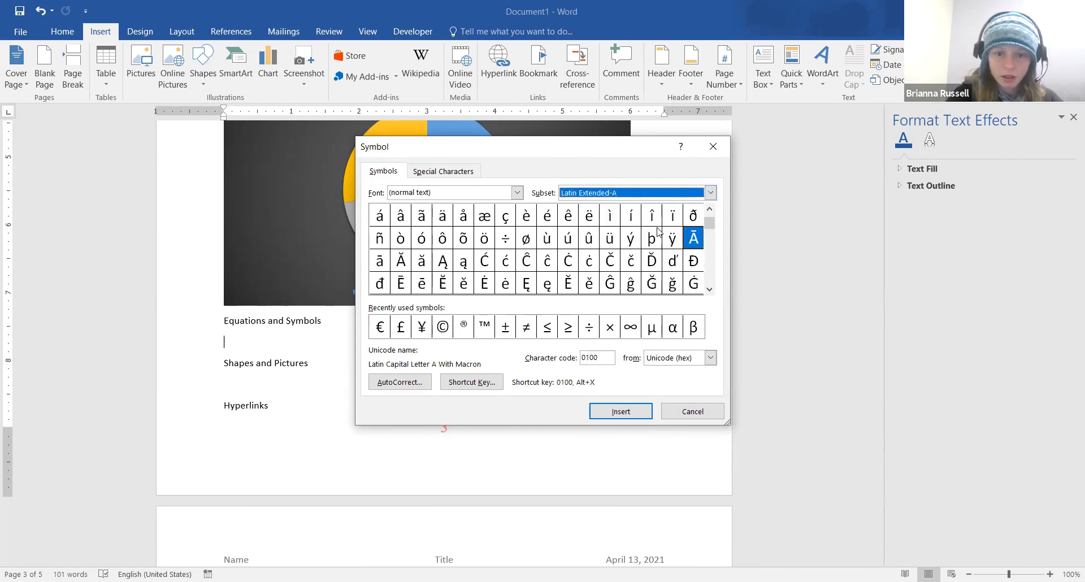
View the Superscripts and Subscripts and Currency Symbols subsets, then cancel without inserting
click(619, 199)
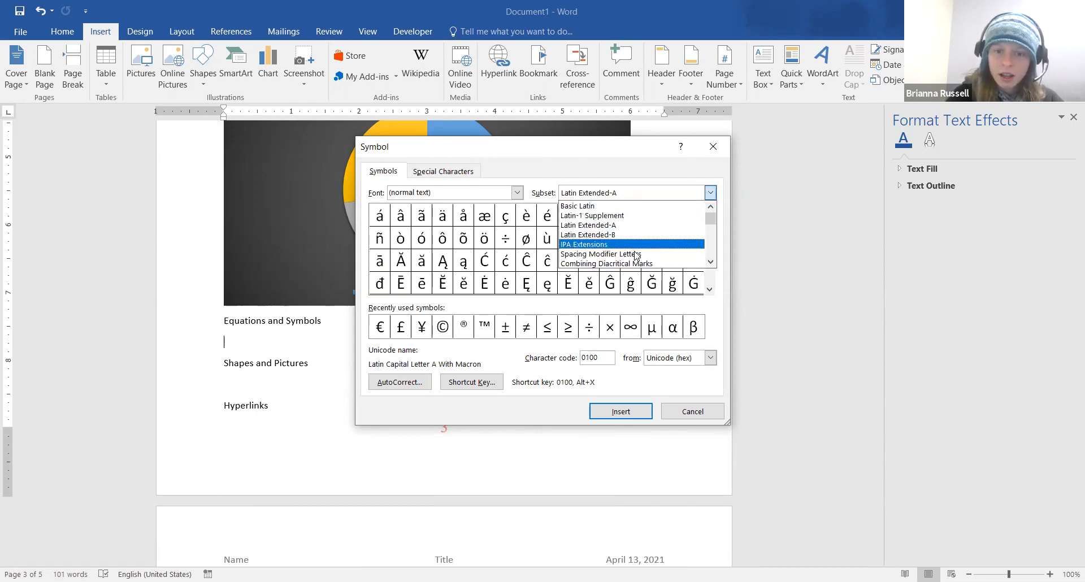
drag(711, 220, 711, 241)
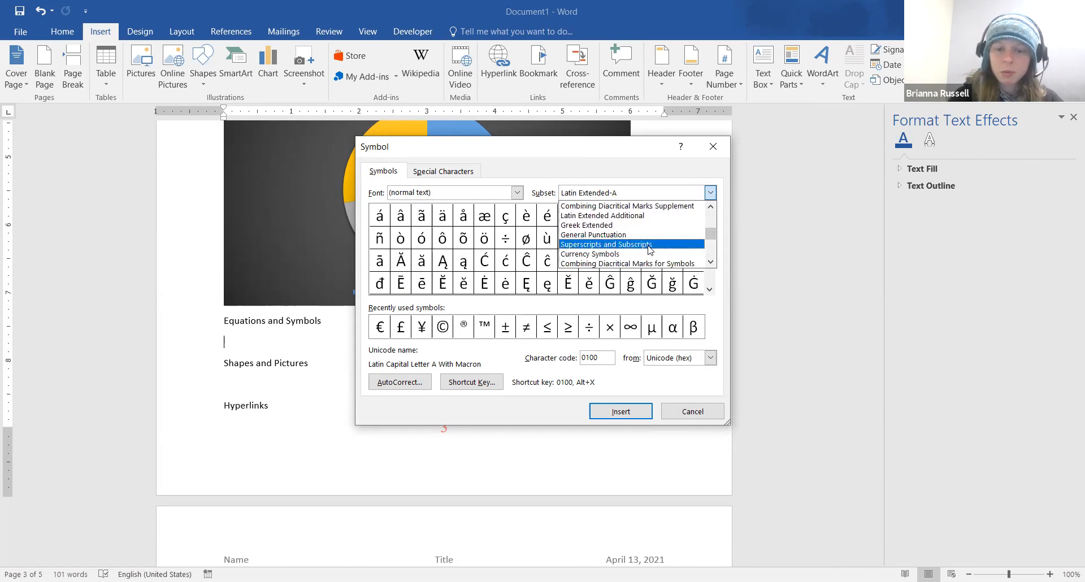
click(650, 244)
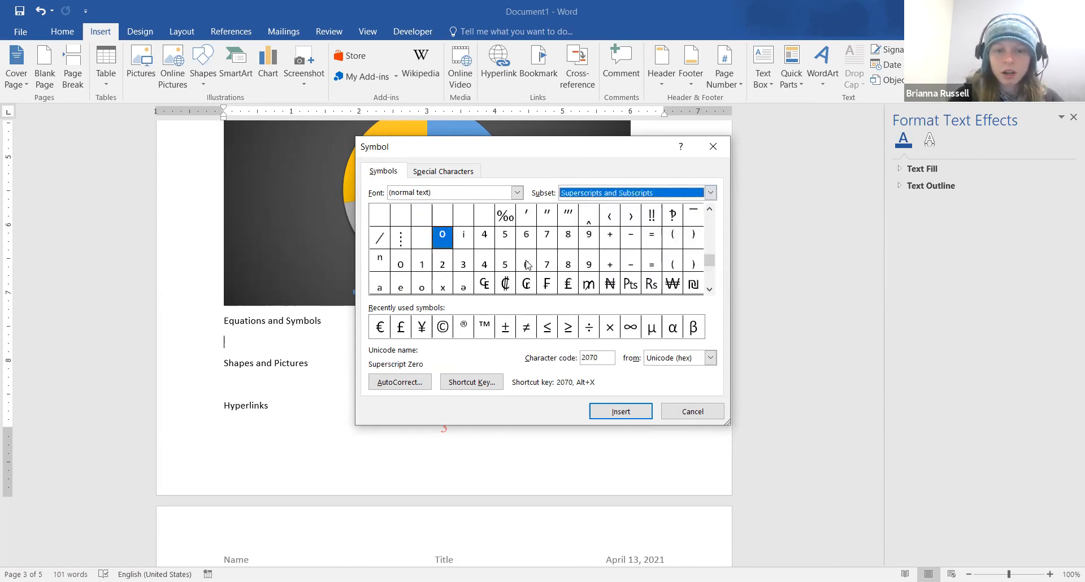
click(710, 193)
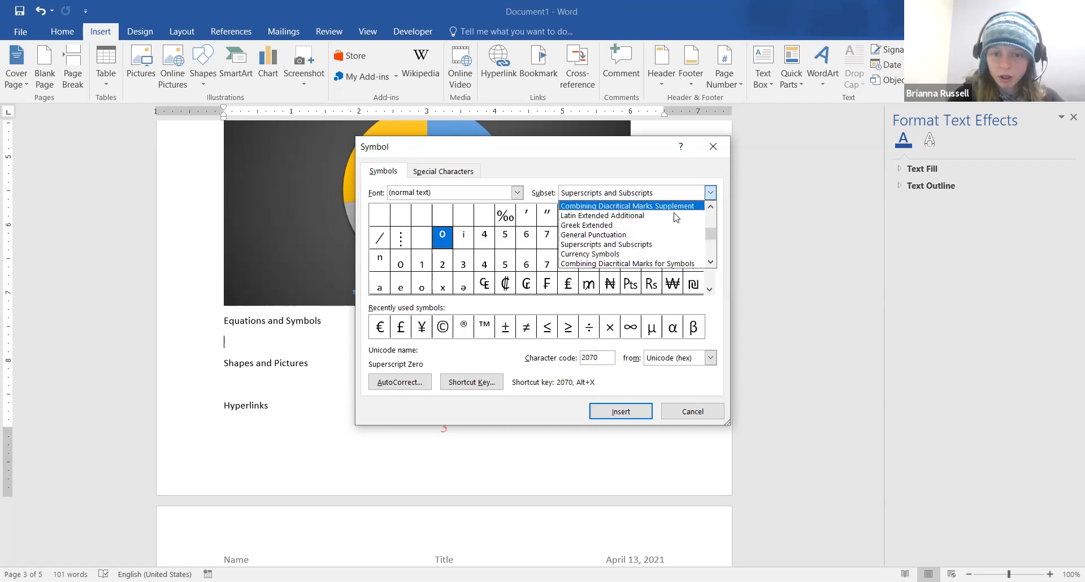
click(636, 254)
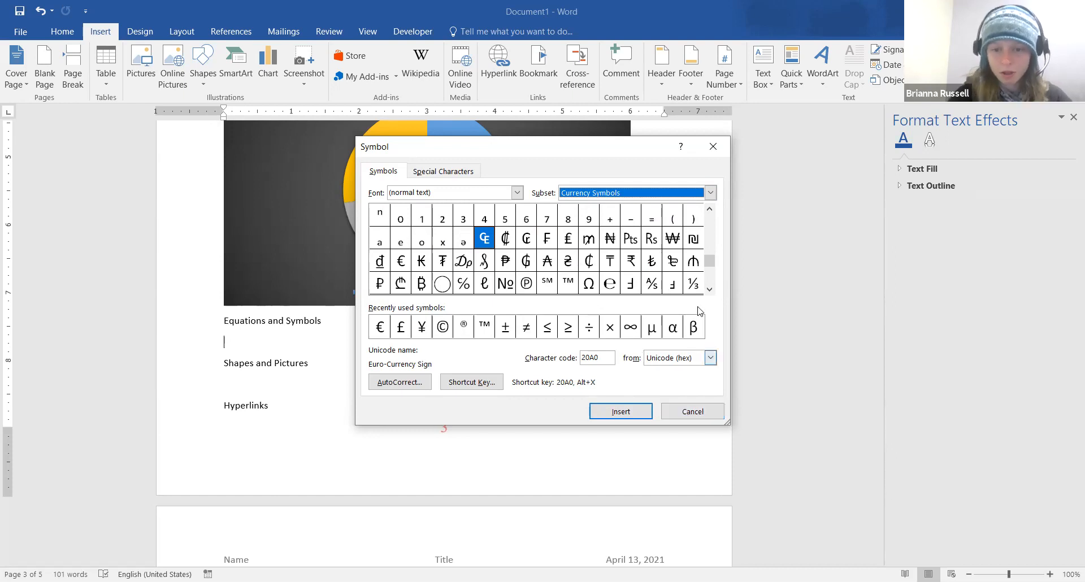
click(709, 290)
click(710, 289)
click(709, 289)
click(710, 290)
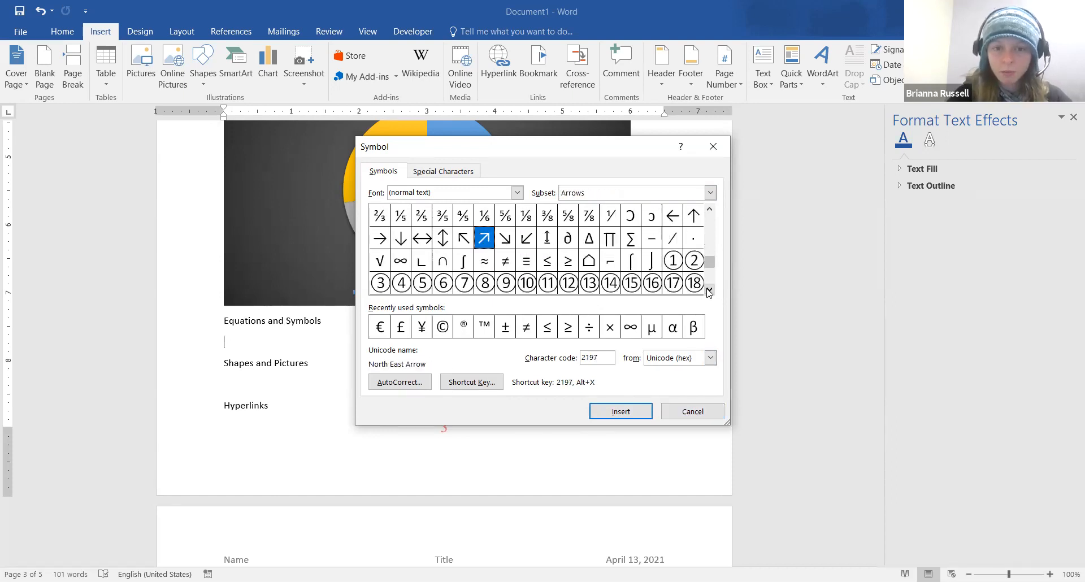
click(692, 416)
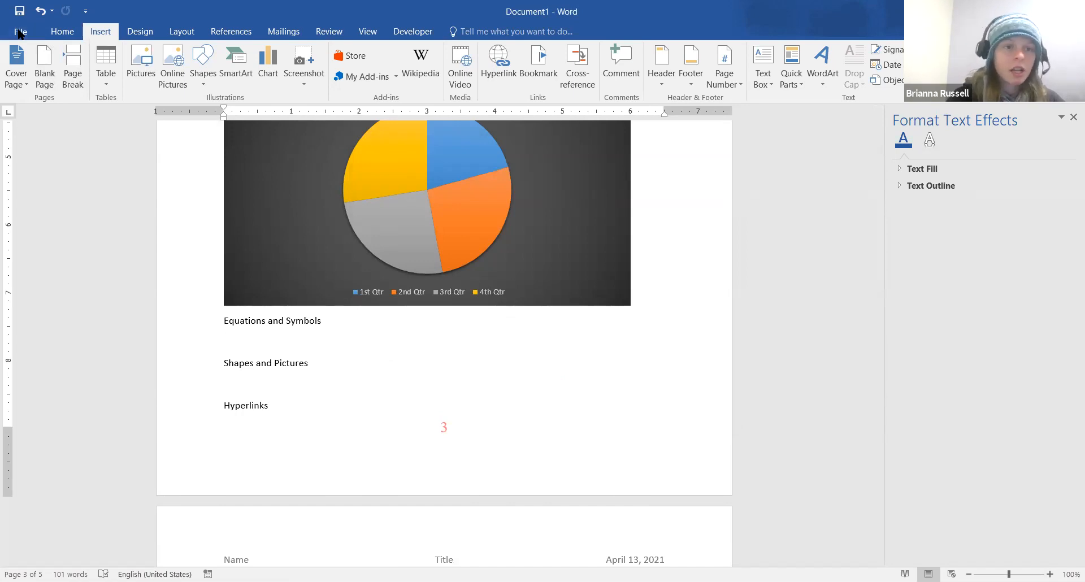
Open AutoCorrect Options from Word Options' Proofing page, showing the Math AutoCorrect list
click(20, 33)
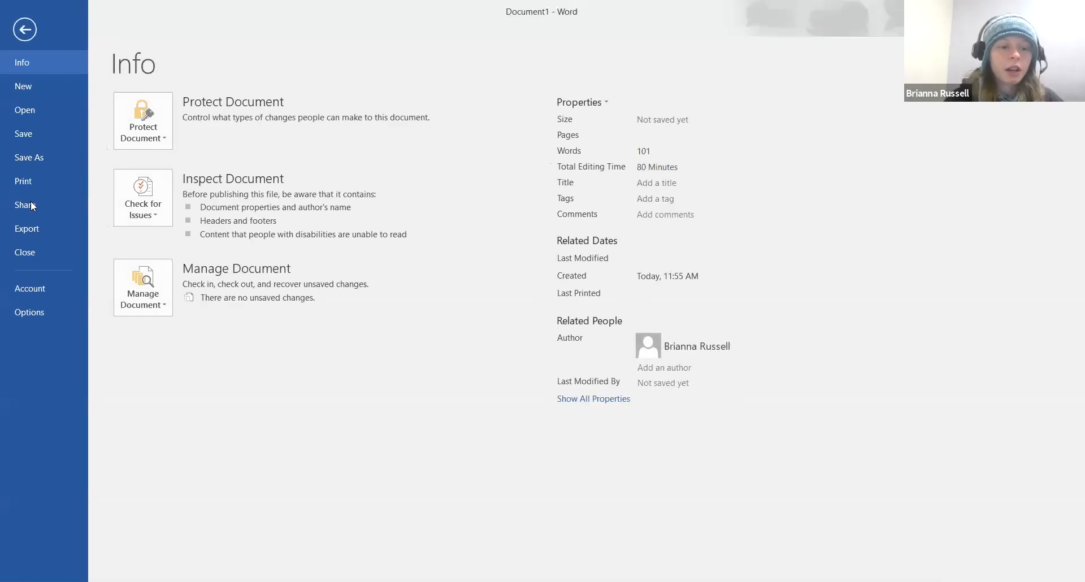
key(Escape)
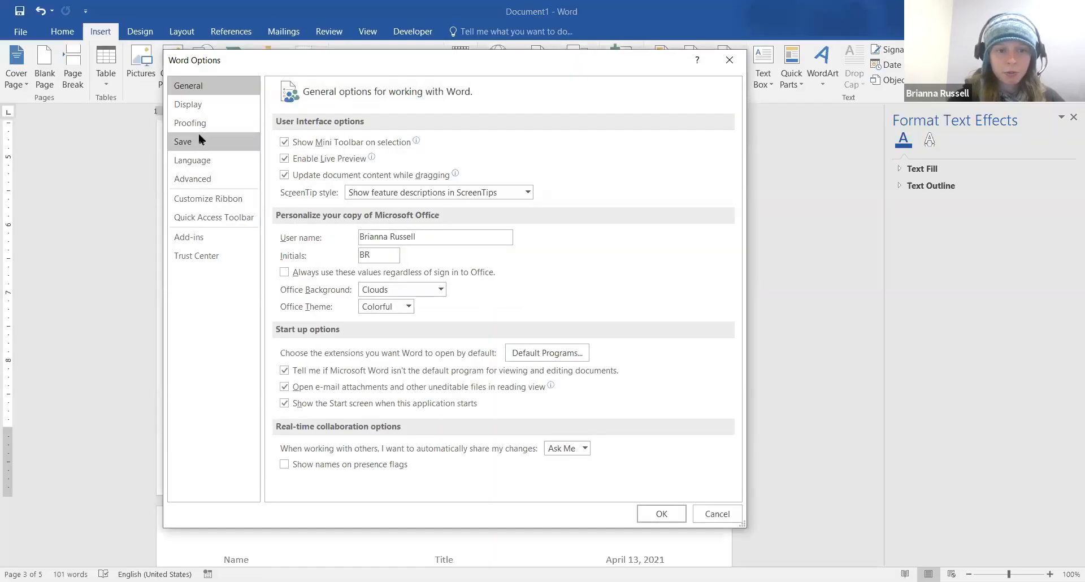
click(204, 129)
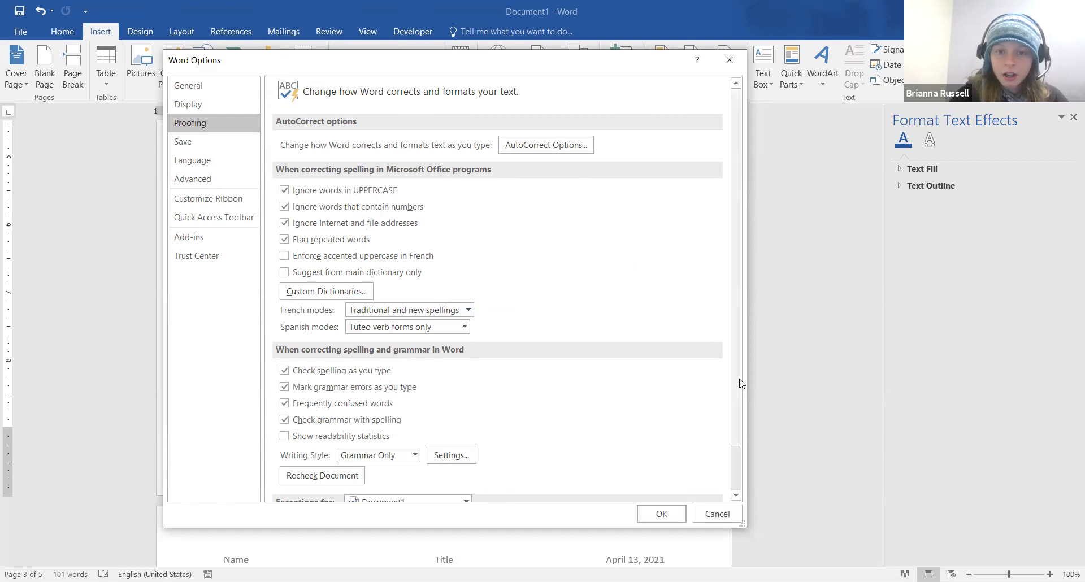
click(546, 145)
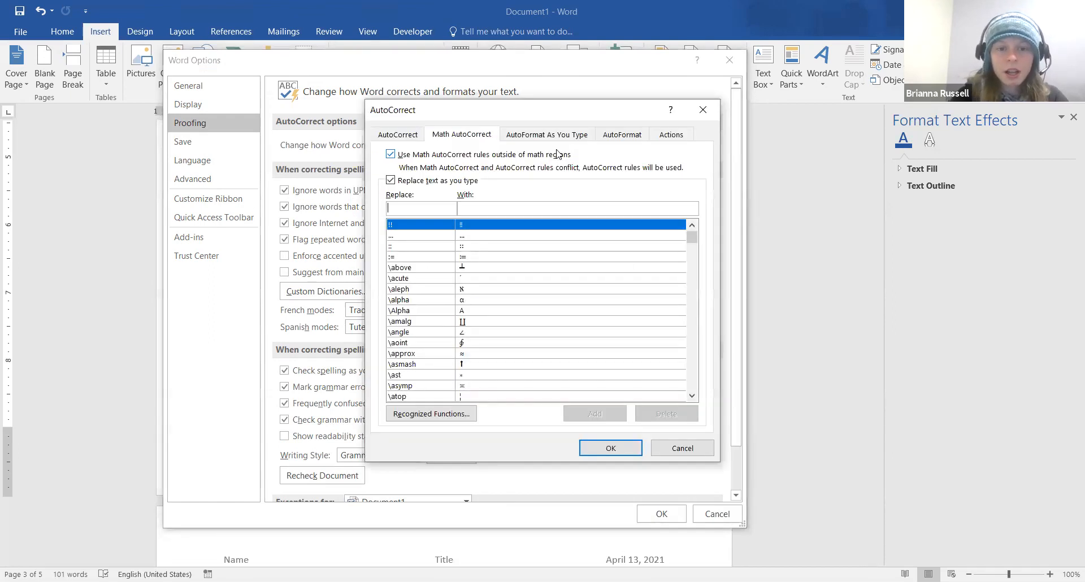
Switch to the AutoCorrect tab listing replacements like (c) to © and (e) to €
click(398, 135)
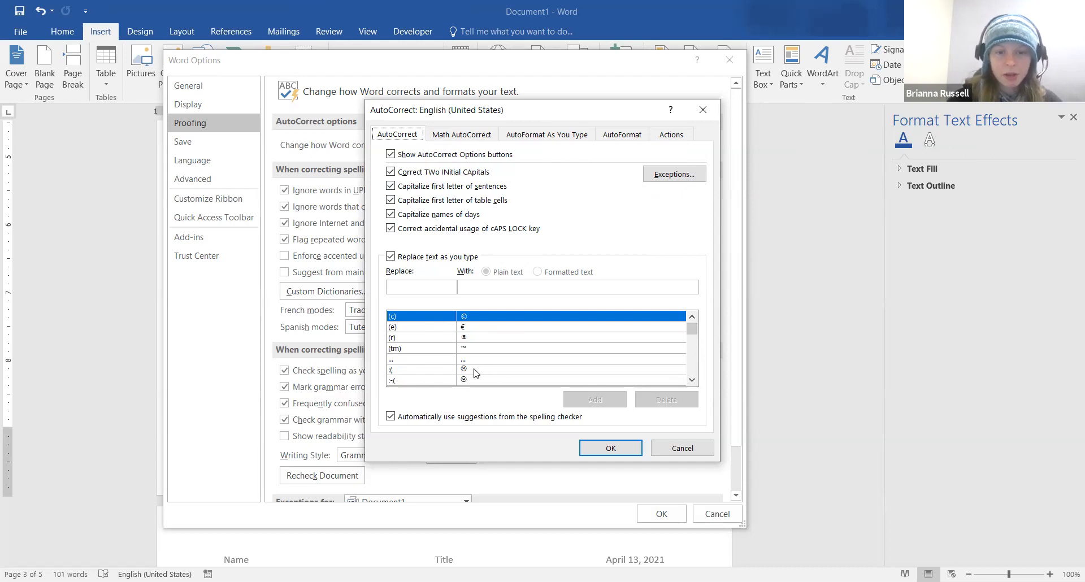
click(692, 381)
Scroll down through the AutoCorrect replacement list
click(692, 381)
click(693, 381)
click(694, 382)
click(694, 382)
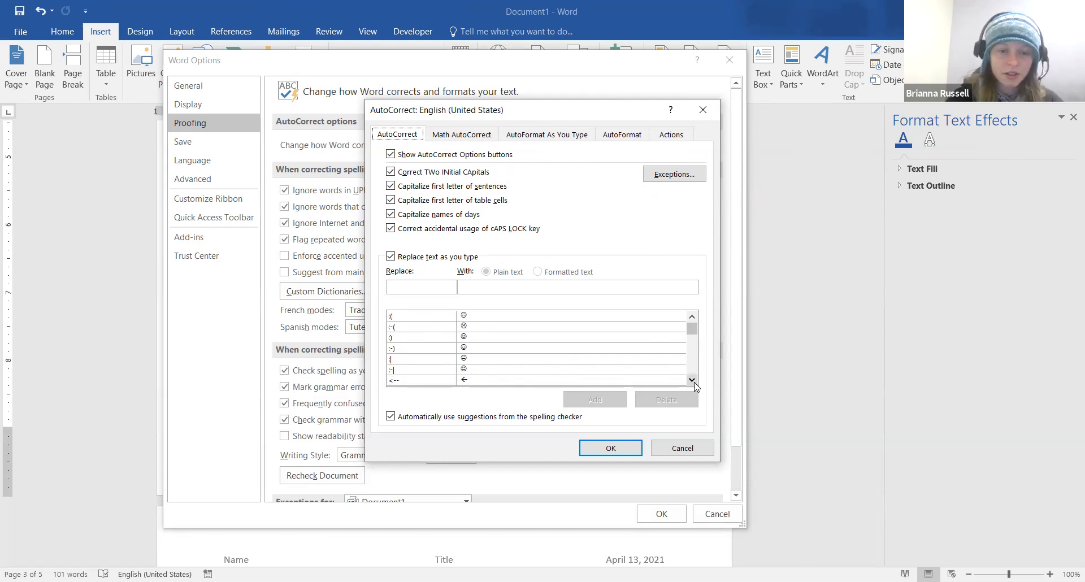
click(693, 381)
click(693, 380)
click(692, 380)
click(692, 380)
click(693, 380)
click(692, 380)
click(692, 381)
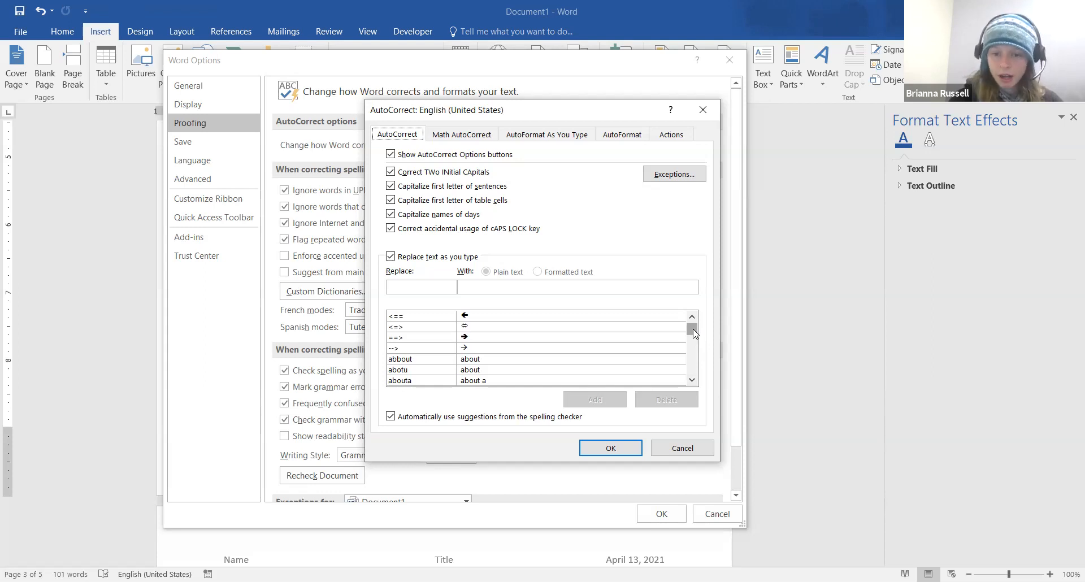
Type 'h' in the Replace box, then confirm both AutoCorrect and Word Options with OK
click(431, 288)
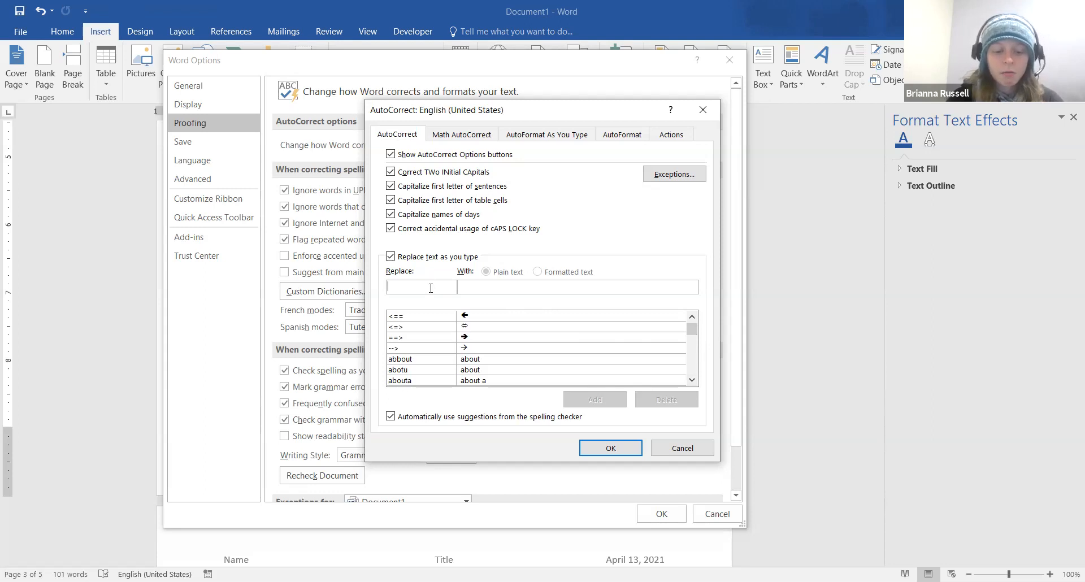
text(h)
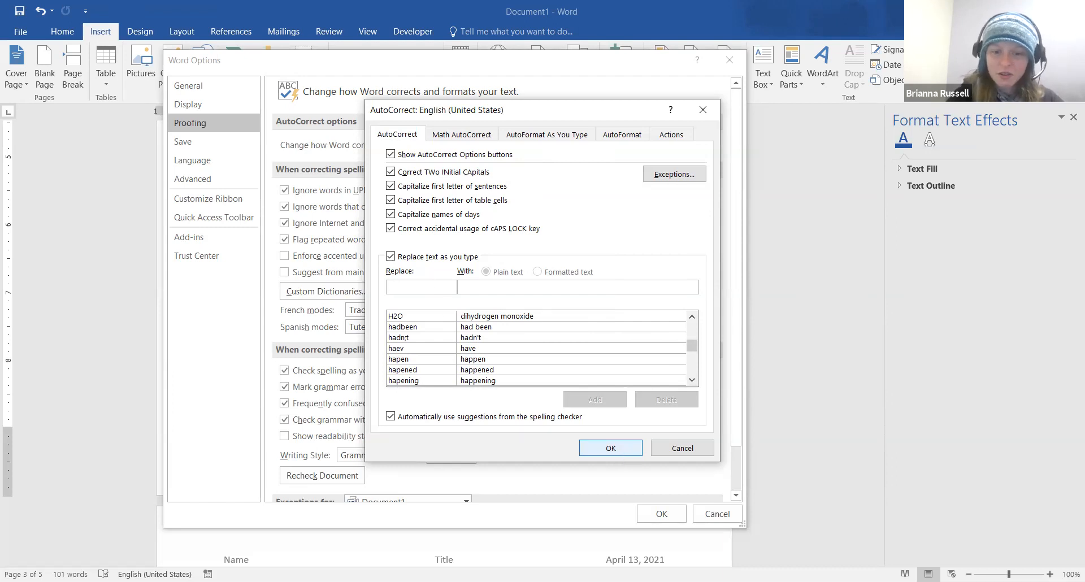
click(600, 447)
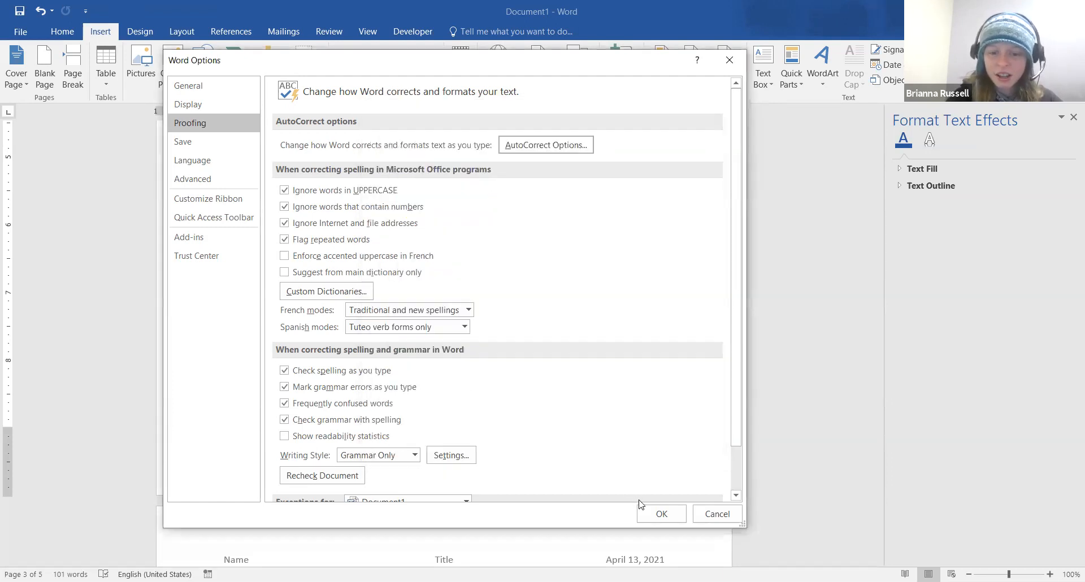
click(657, 520)
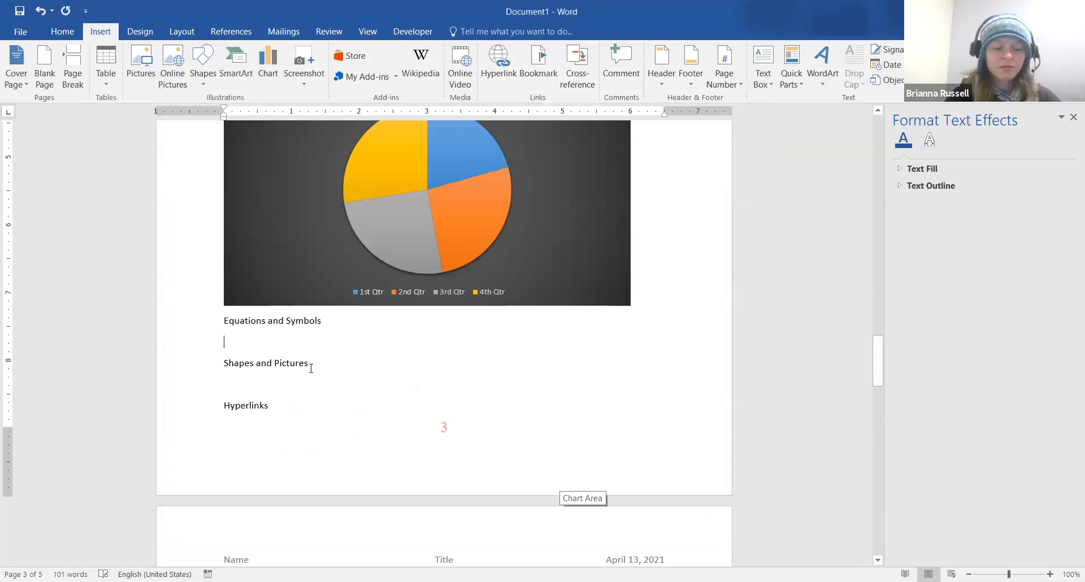
Type 'H2O' in the document, then open the File backstage Info view
text(H2)
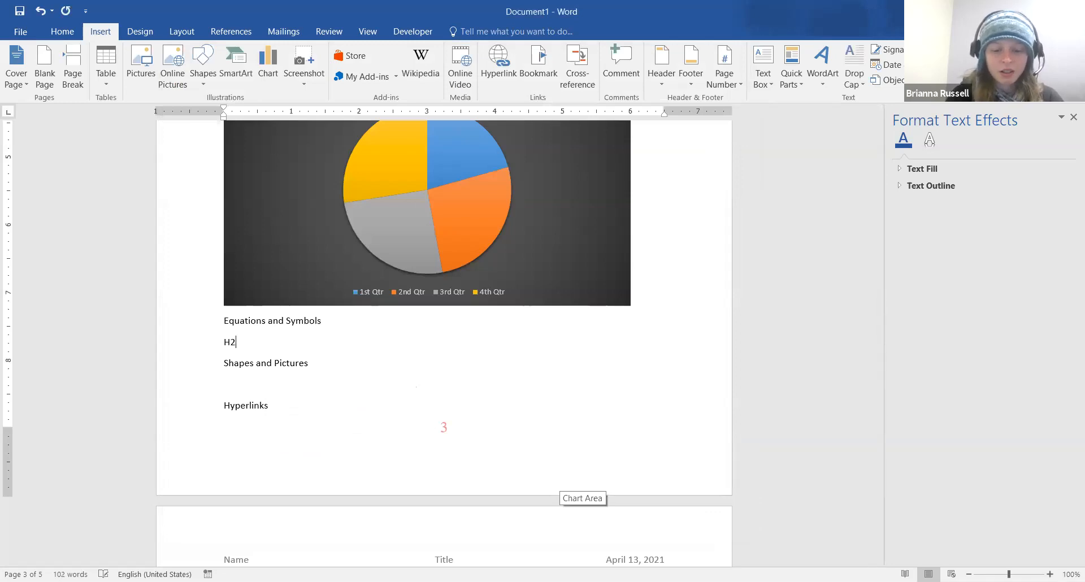
text(O)
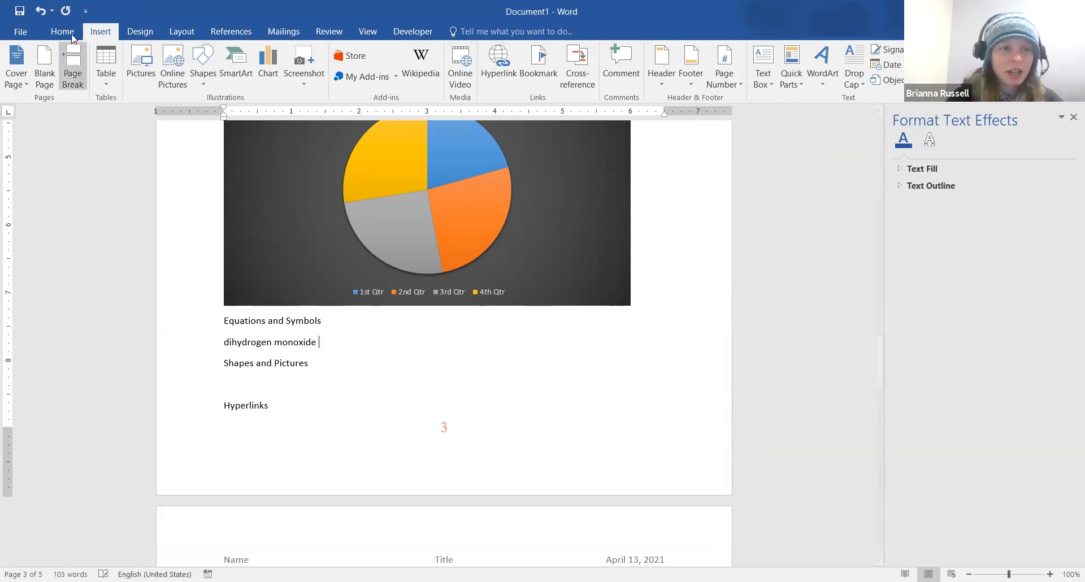
click(26, 37)
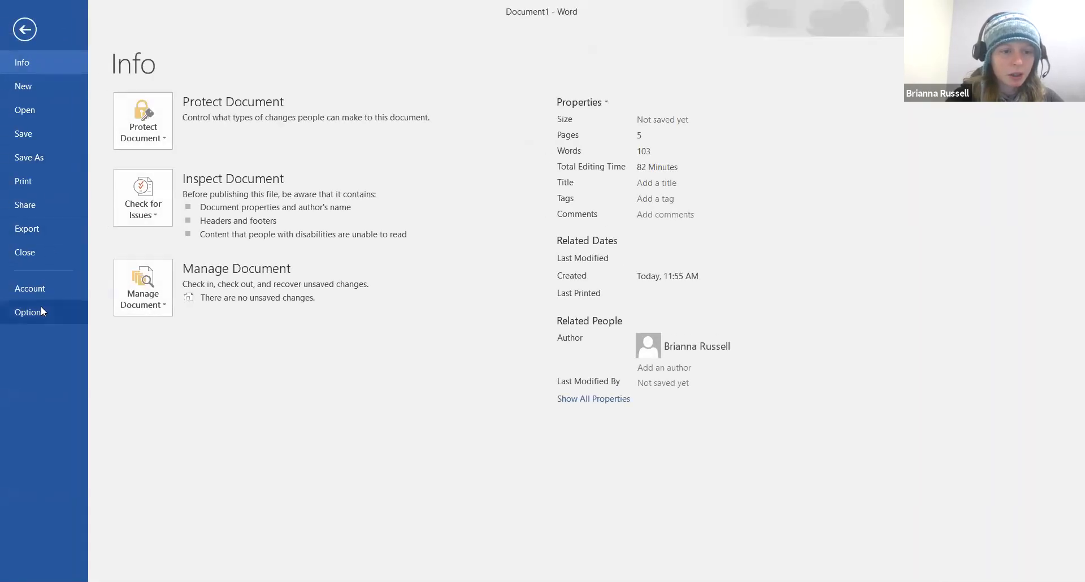
click(42, 309)
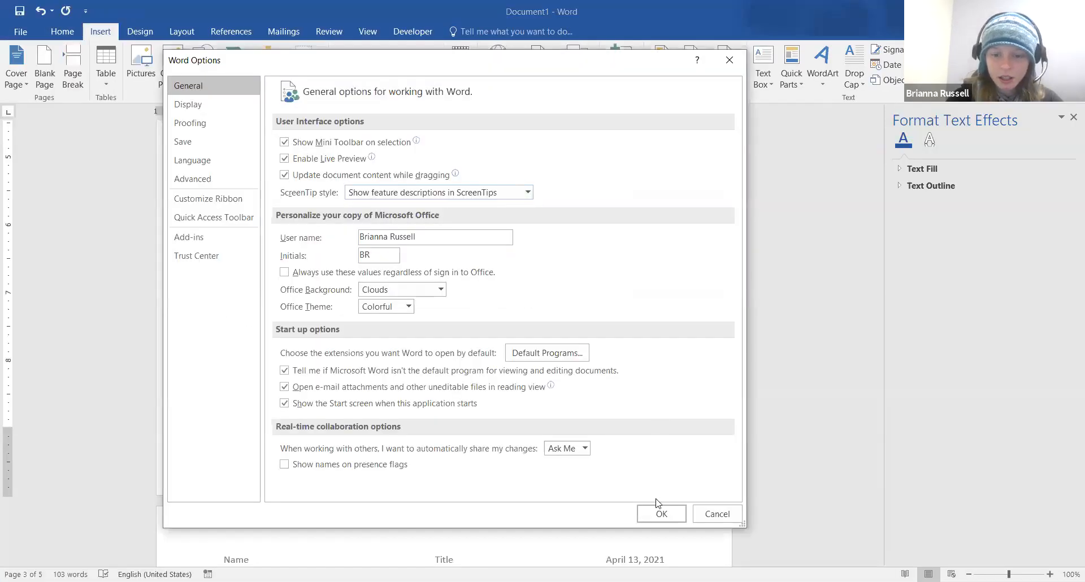
Open Proofing's AutoCorrect Options on the Math AutoCorrect tab and check the \alpha entry
click(244, 130)
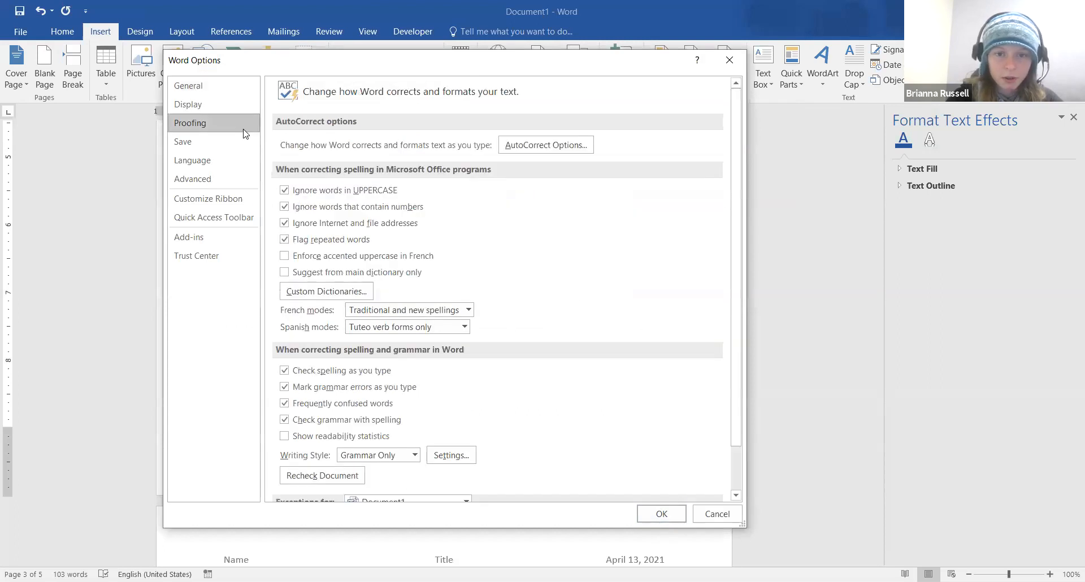
click(558, 148)
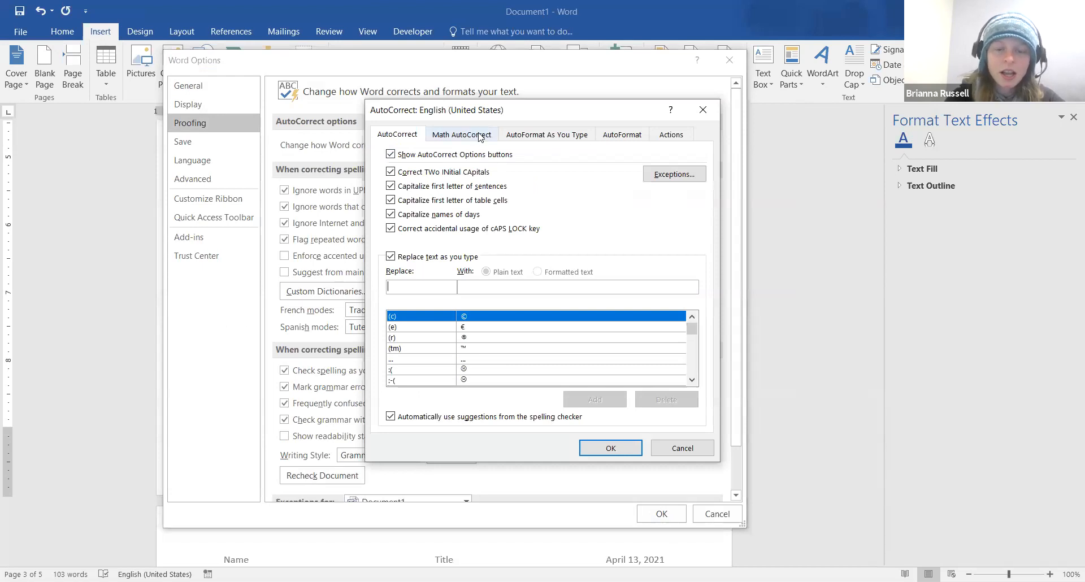
click(479, 137)
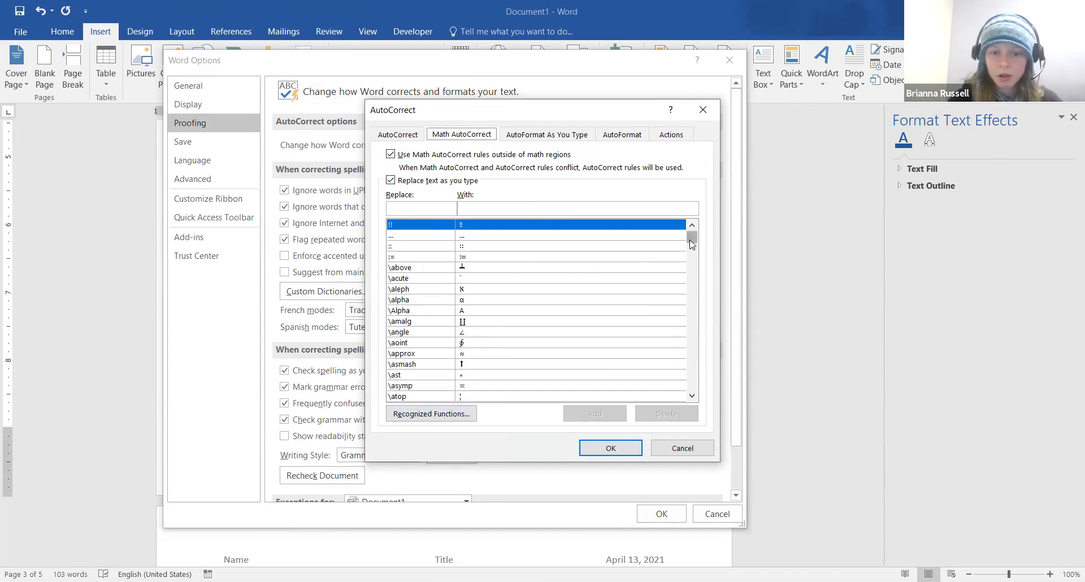
click(477, 303)
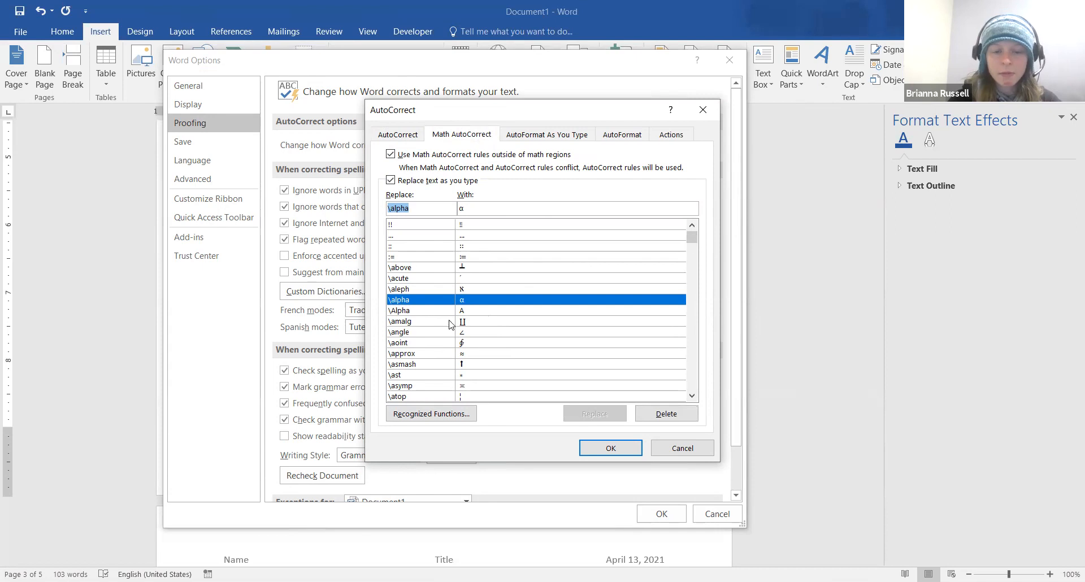
Find the \degc and \degf shortcuts for °C and °F, then close both dialogs
click(694, 396)
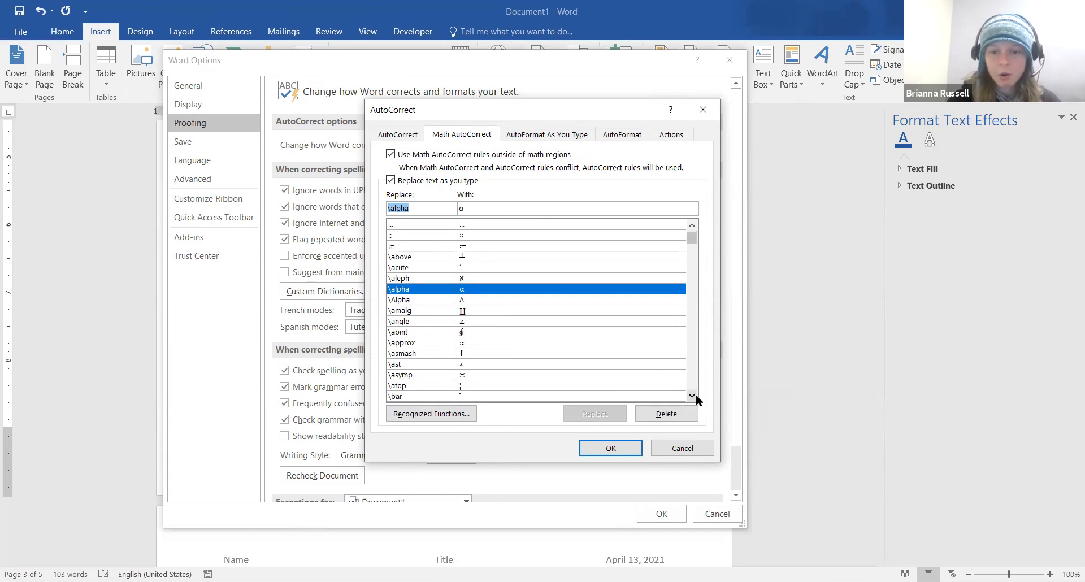
click(693, 396)
click(693, 395)
click(693, 396)
drag(691, 242, 691, 256)
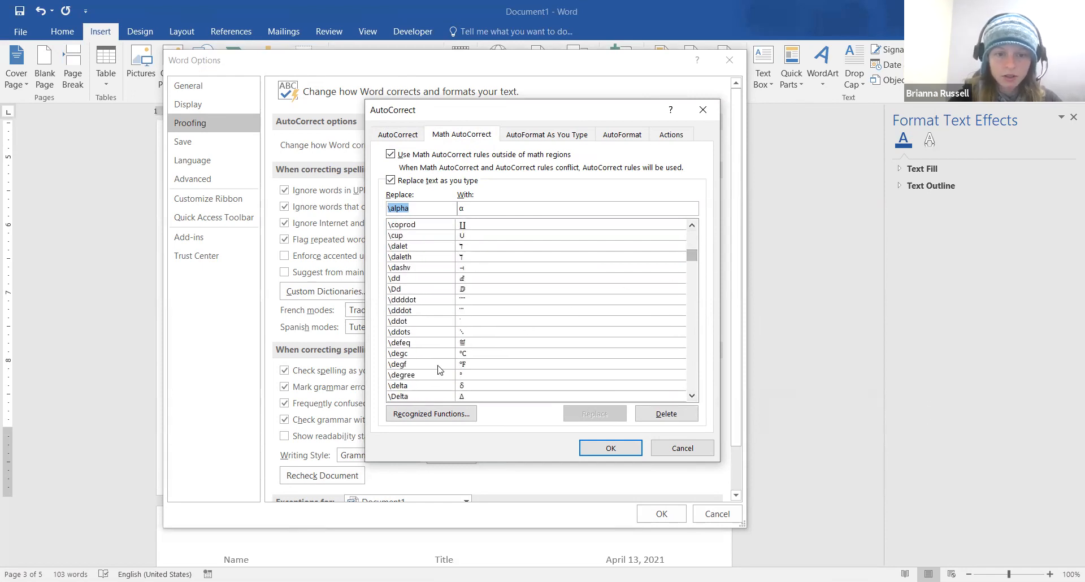
click(474, 353)
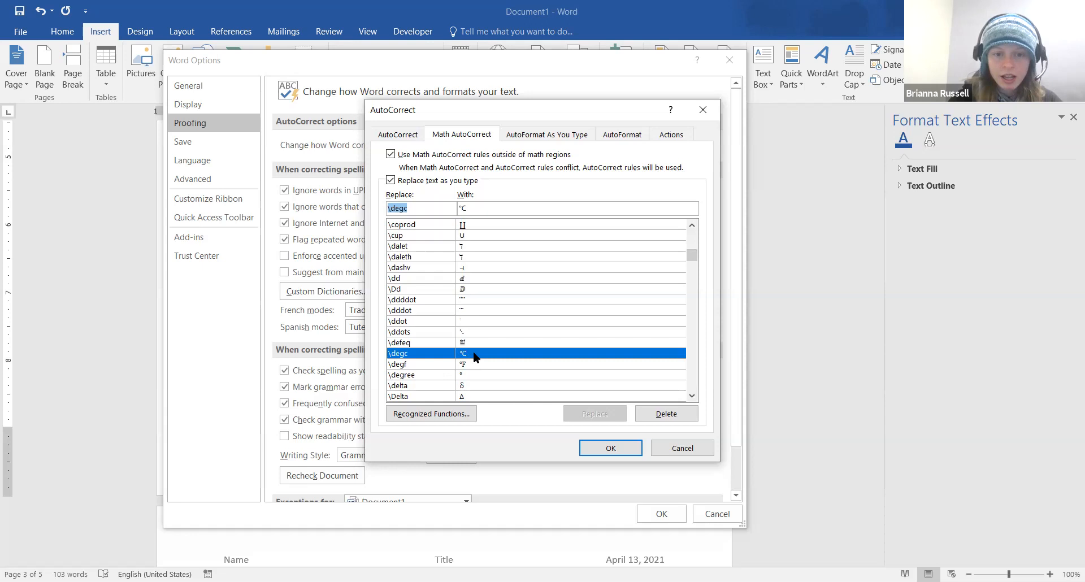
click(475, 365)
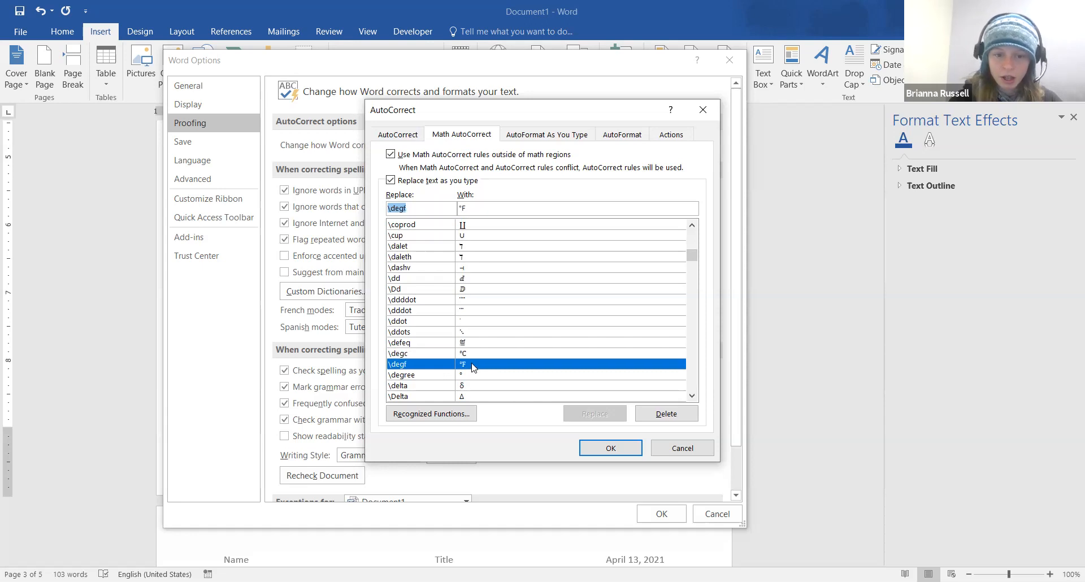
click(394, 355)
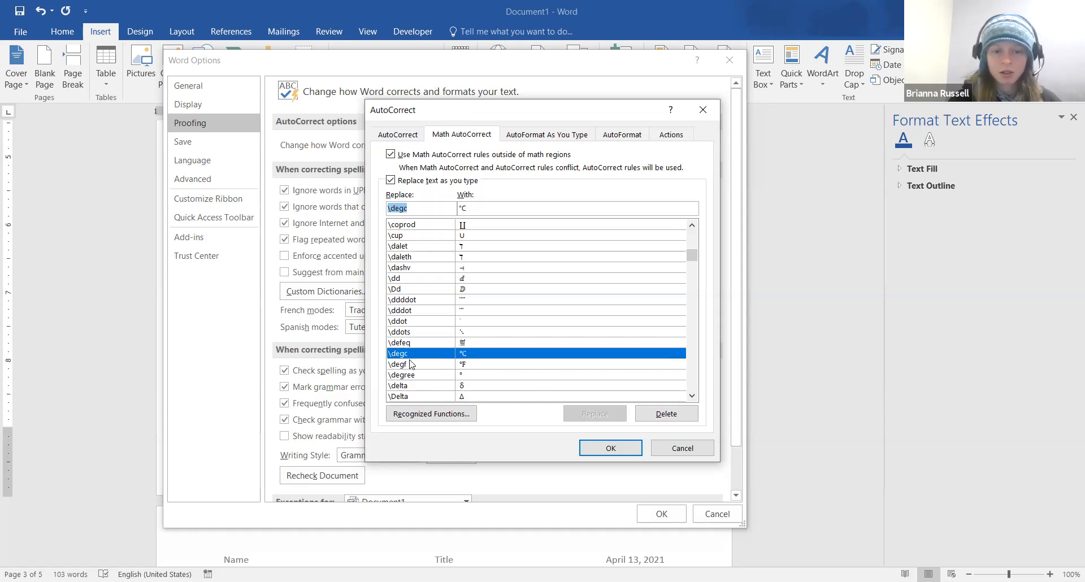
click(611, 449)
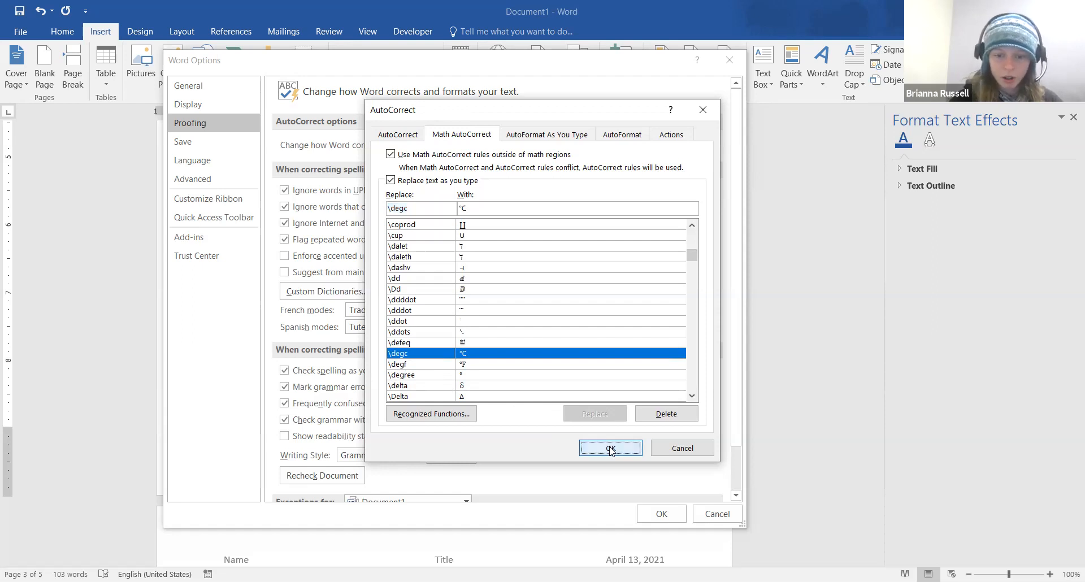
click(662, 515)
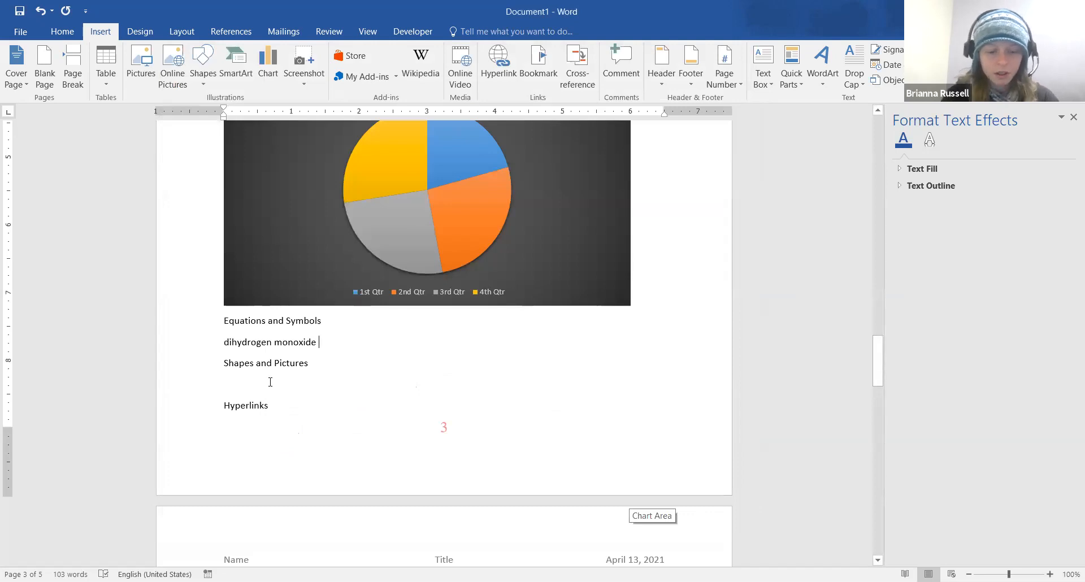
Type \degf, \degc and \delta to produce °F °C δ, then start a new paragraph
text(\degF)
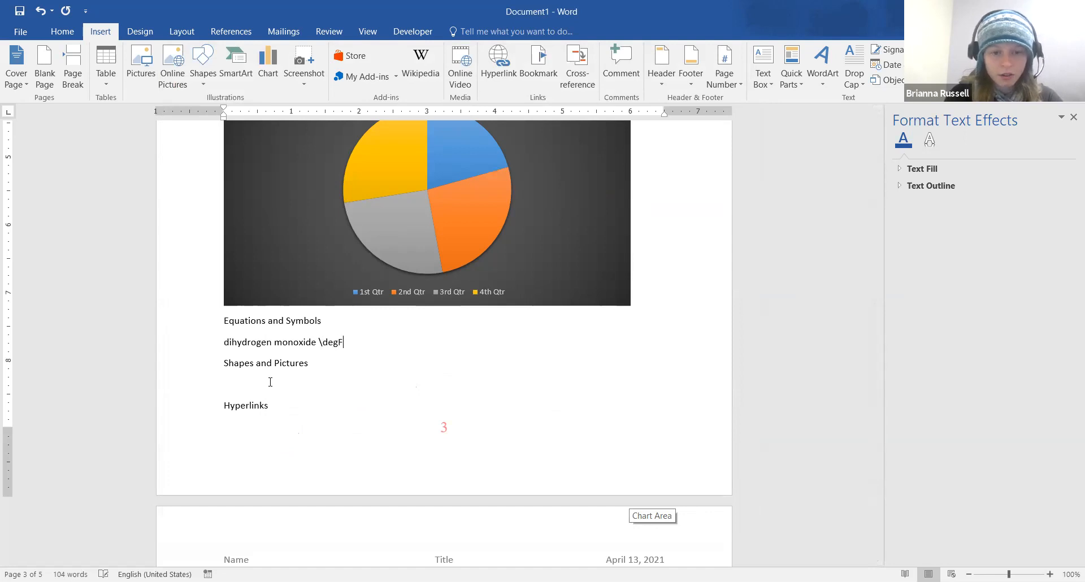
key(BackSpace)
key(BackSpace)
text(f )
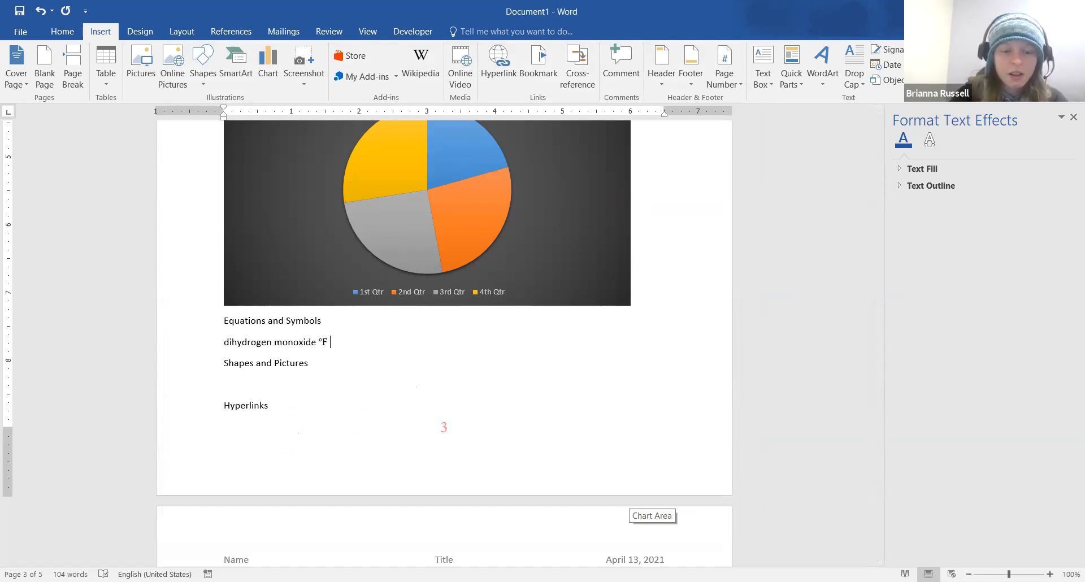
text(\)
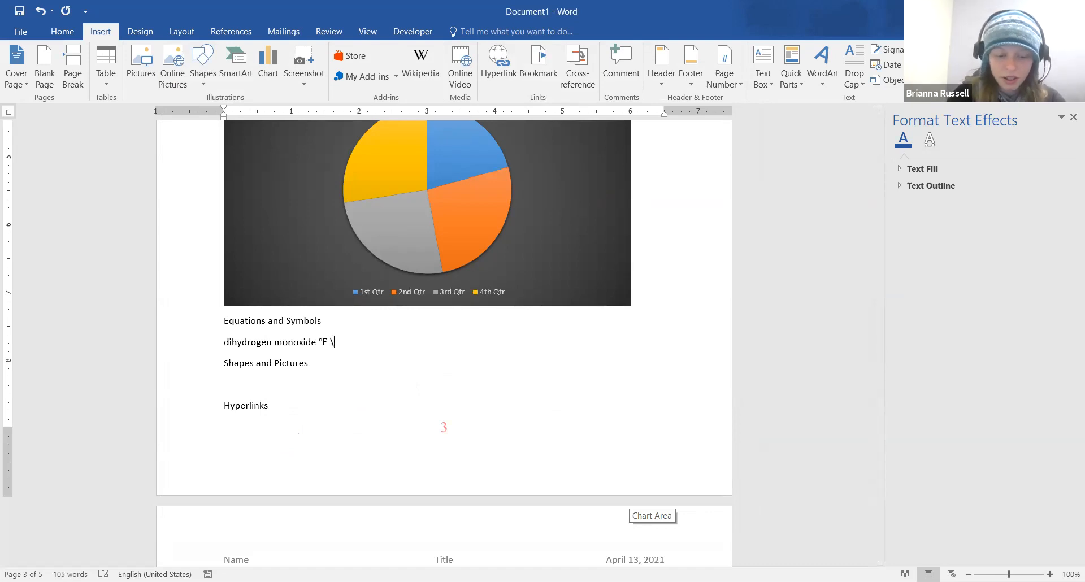
text(degc )
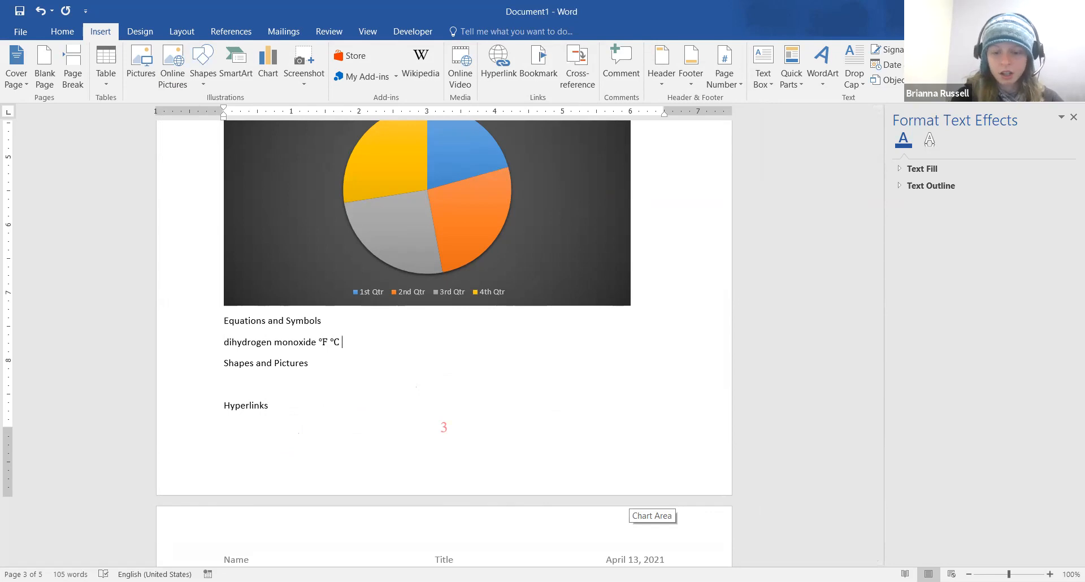
text(\delta)
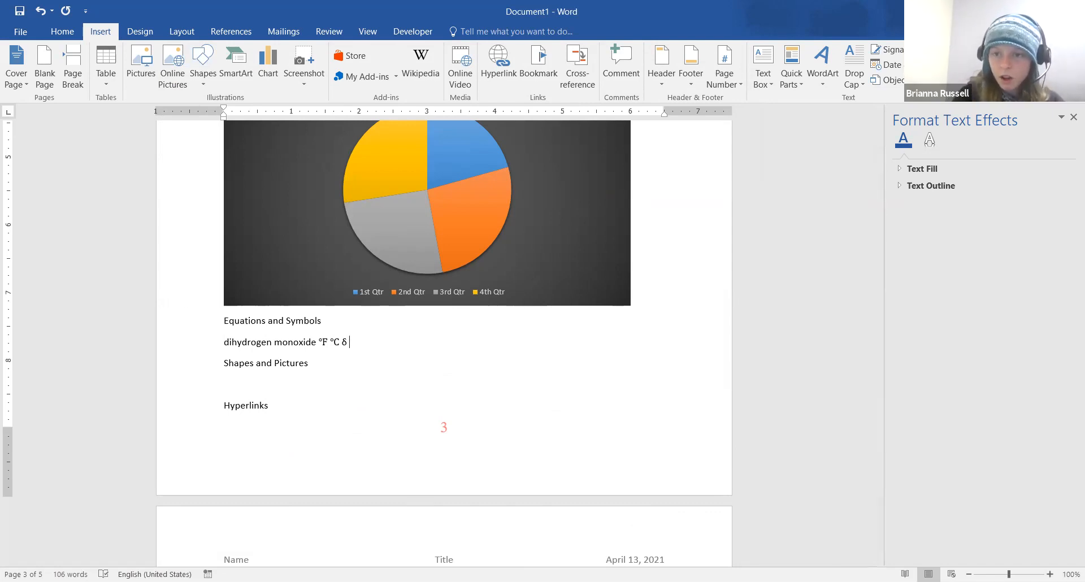
key(Escape)
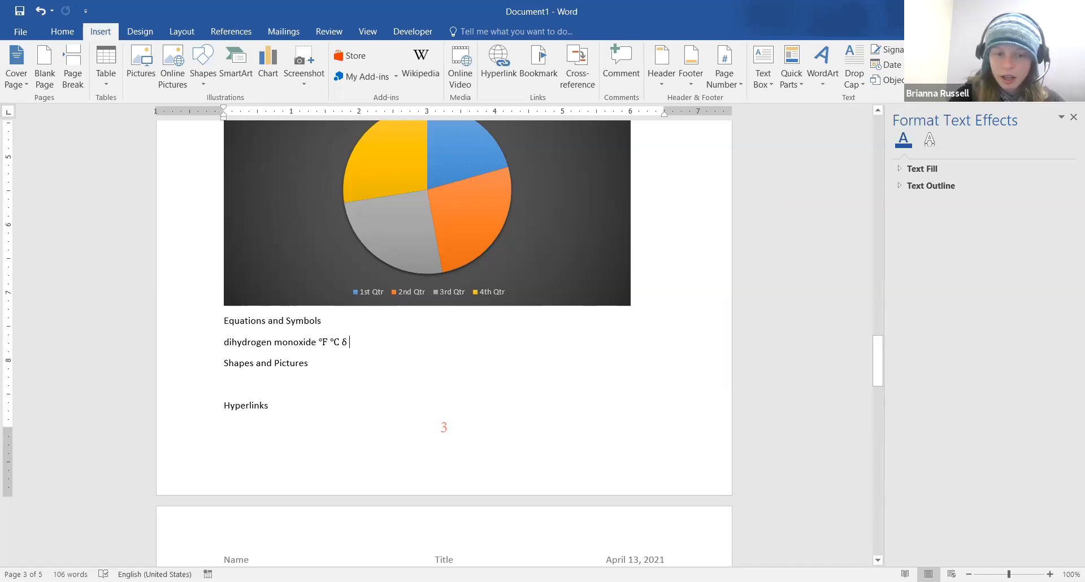
key(Return)
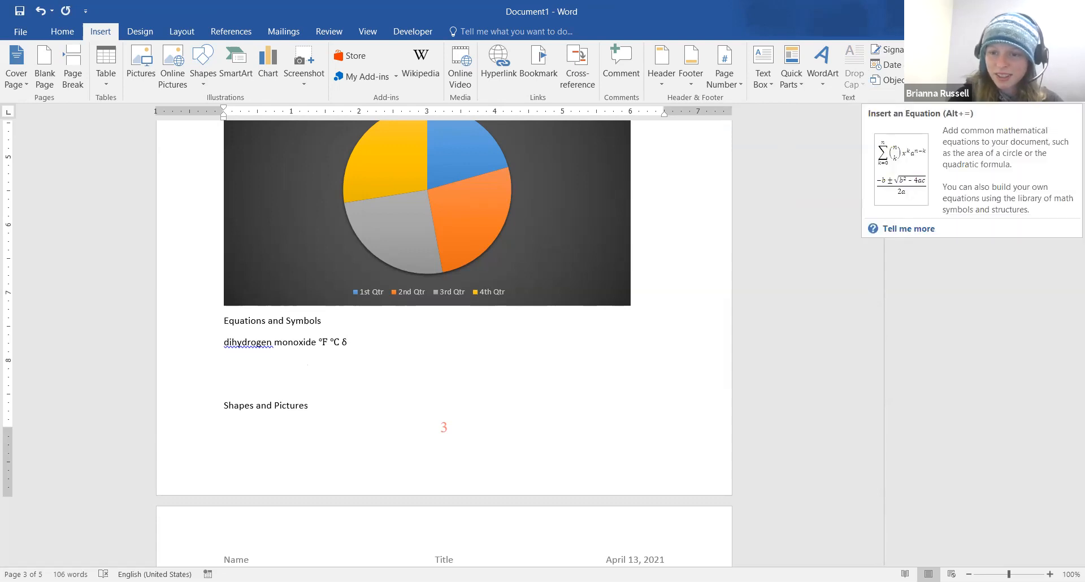
click(933, 65)
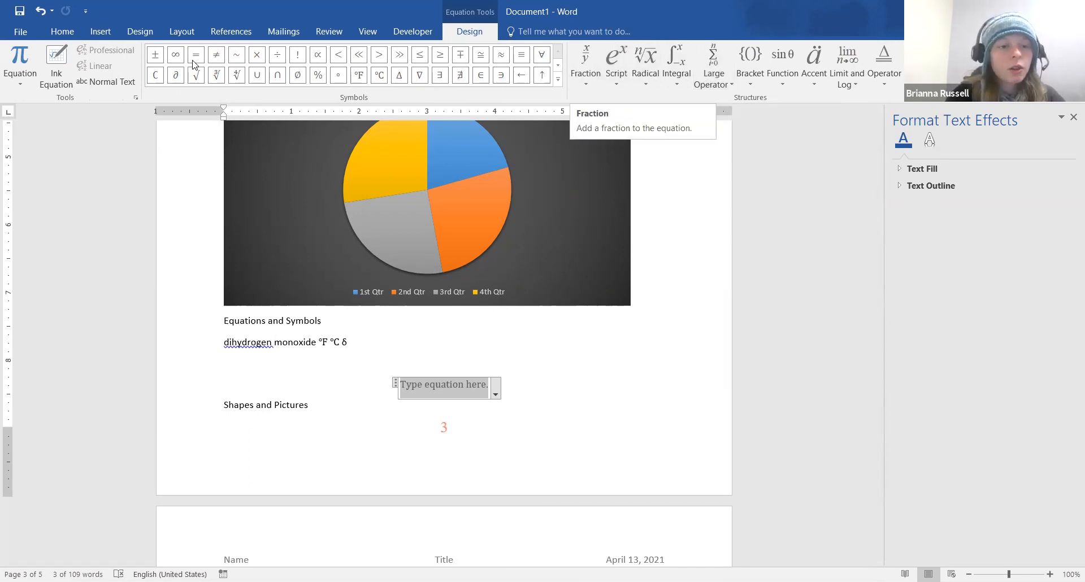
Handwrite a²+b²=c² in Ink Equation, erase and redo the misread exponent, then insert it
click(50, 58)
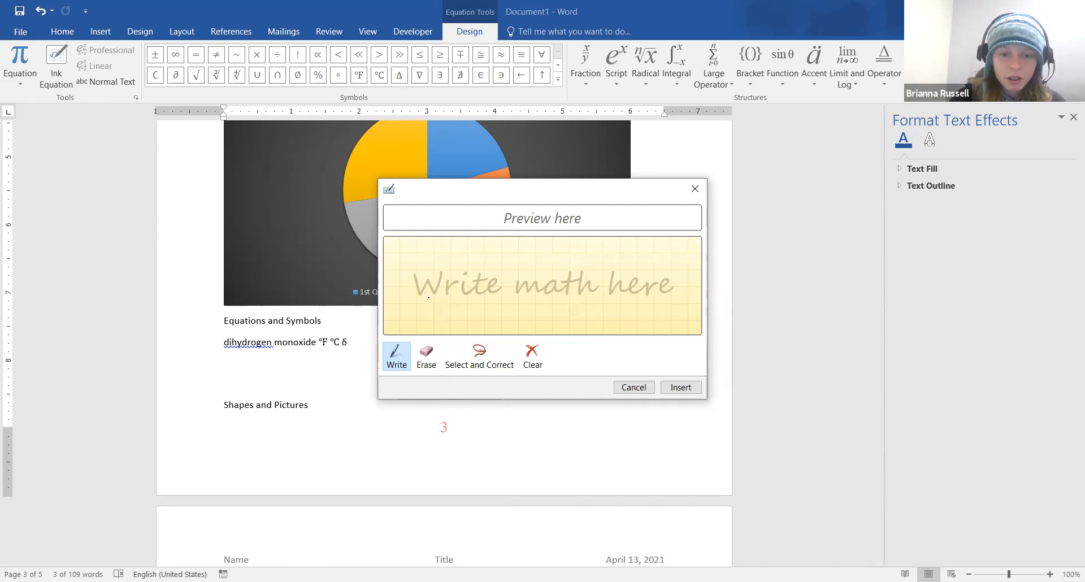
mouse_move(435, 284)
mouse_down()
mouse_move(421, 290)
mouse_move(452, 276)
mouse_move(492, 294)
mouse_move(511, 277)
mouse_move(556, 287)
mouse_move(579, 274)
mouse_up()
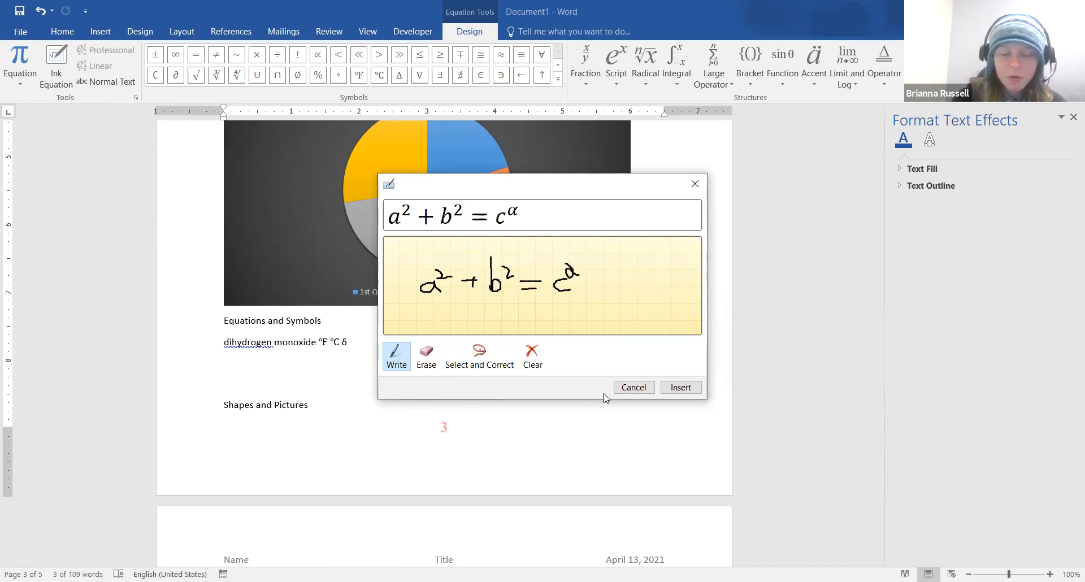
click(426, 356)
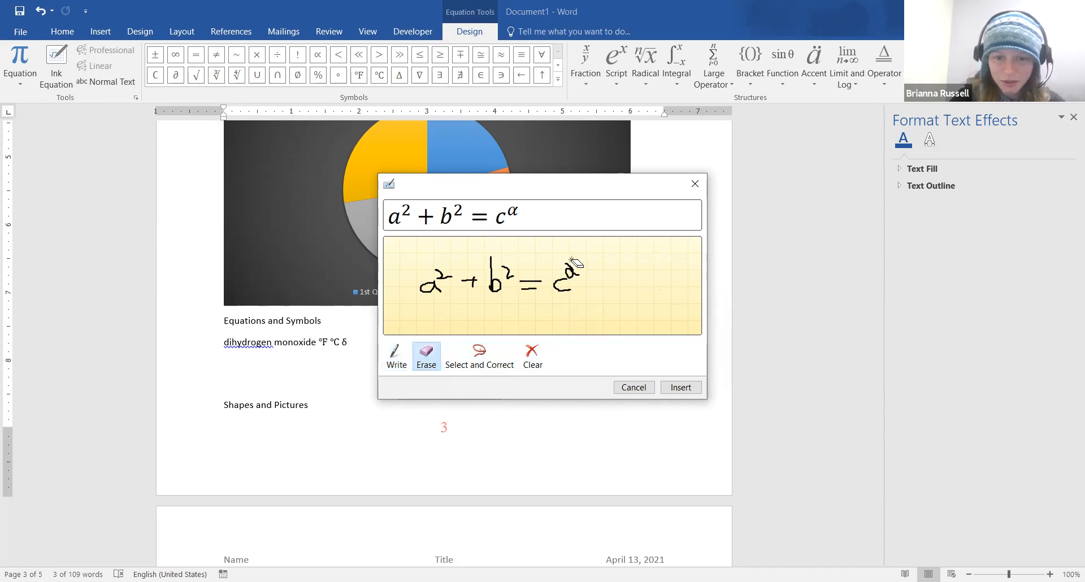
drag(570, 265, 572, 276)
click(402, 362)
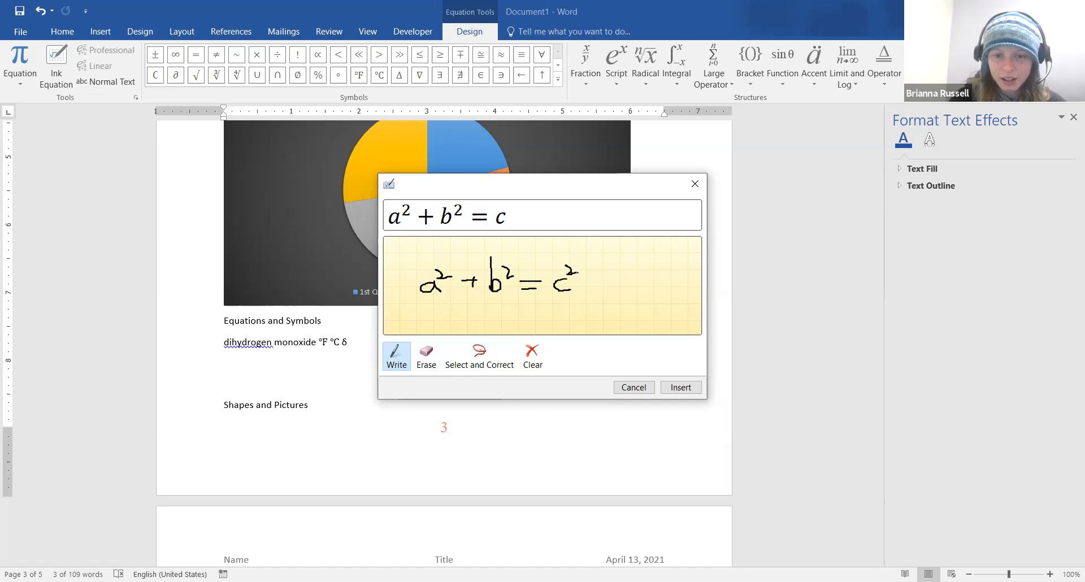
click(681, 388)
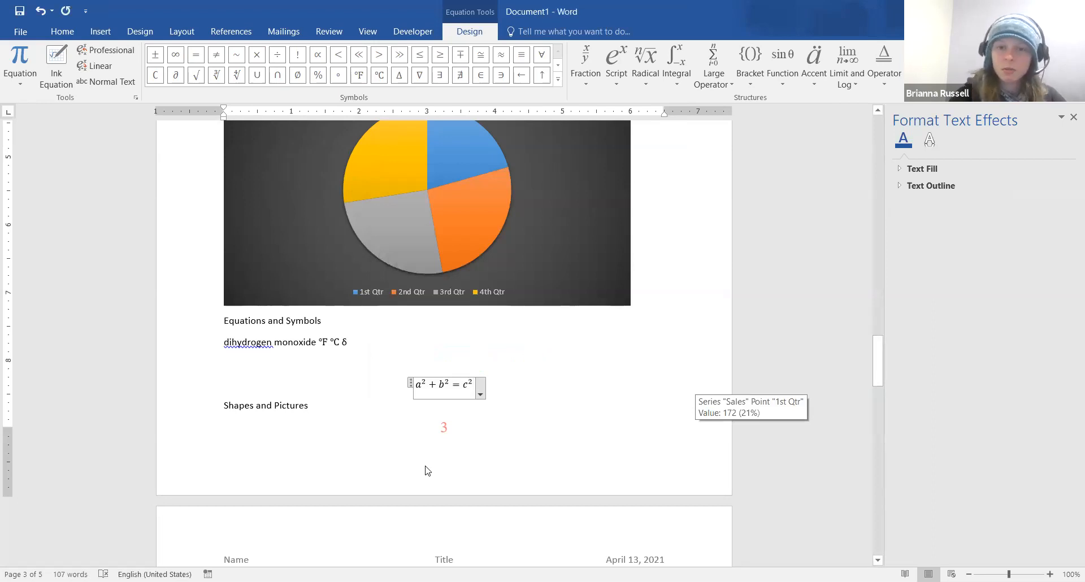
Browse the gallery of radical structures, then close it
click(640, 81)
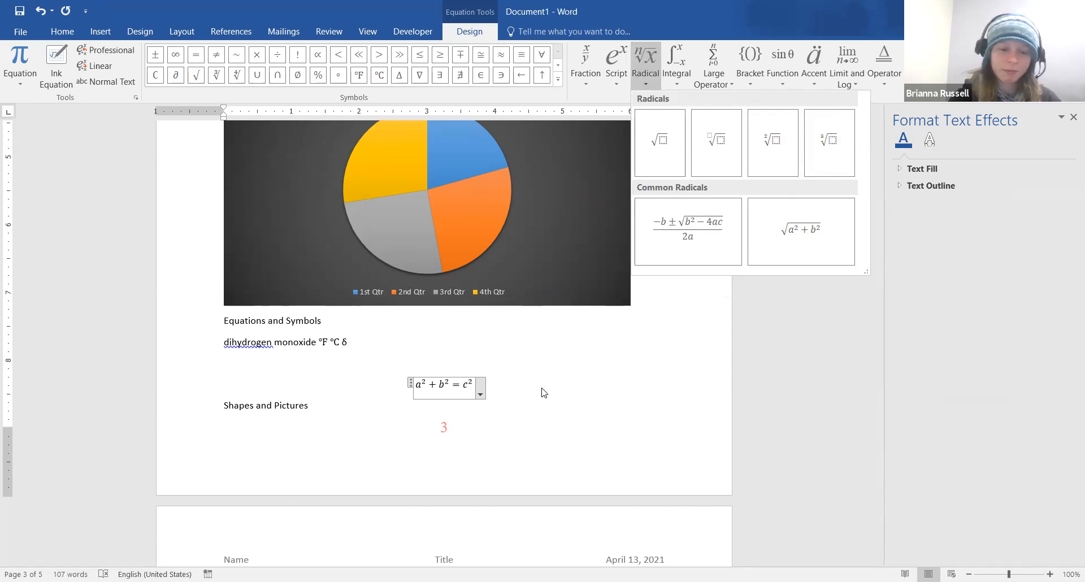
scroll(543, 393, down, 2)
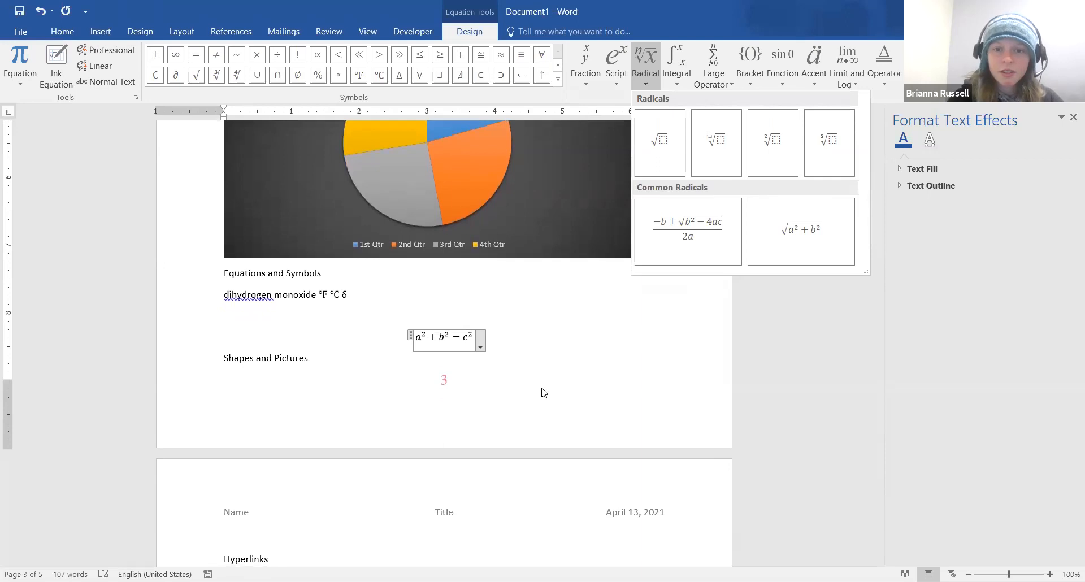
click(565, 357)
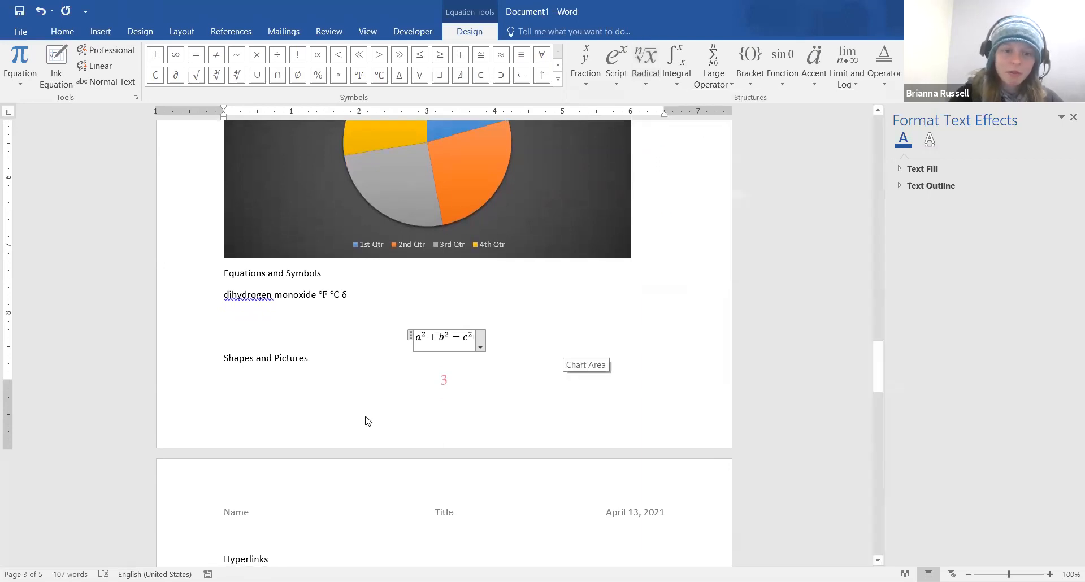
Push the Shapes and Pictures heading onto a new page with a page break, and place the caret below it
click(225, 360)
key(ctrl+Return)
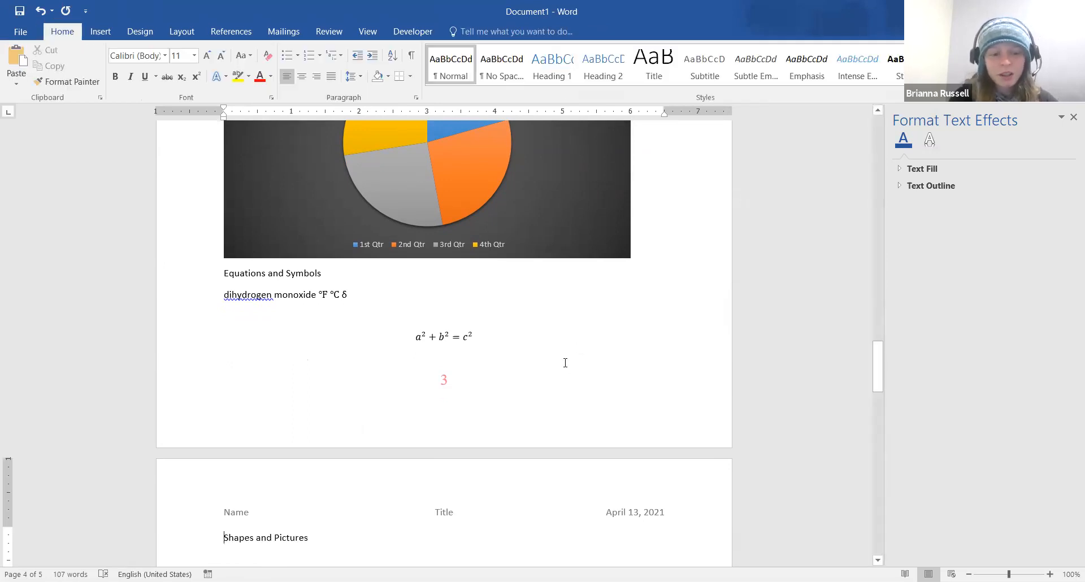
scroll(566, 363, down, 5)
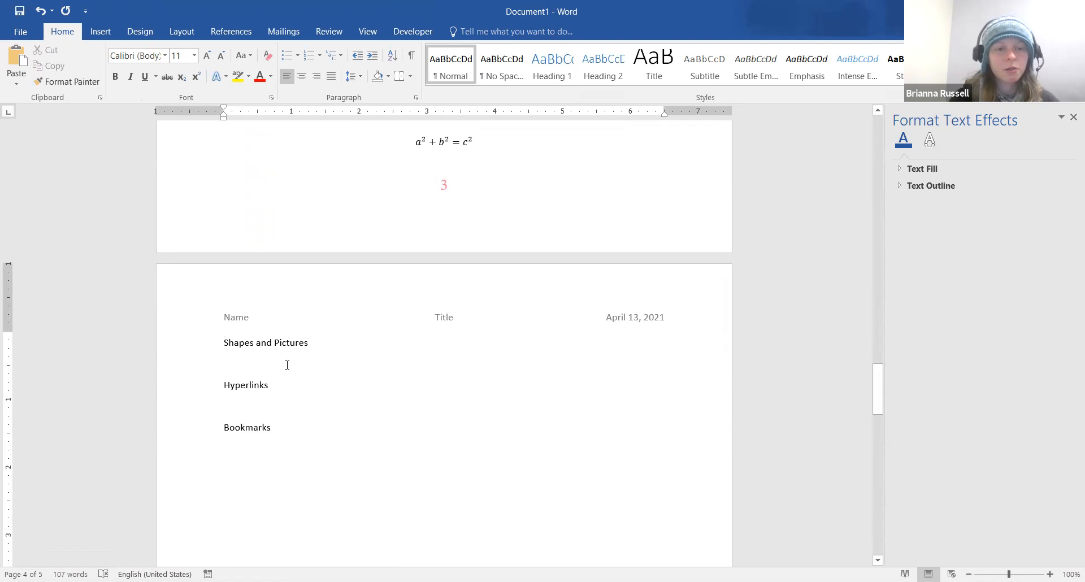
click(306, 364)
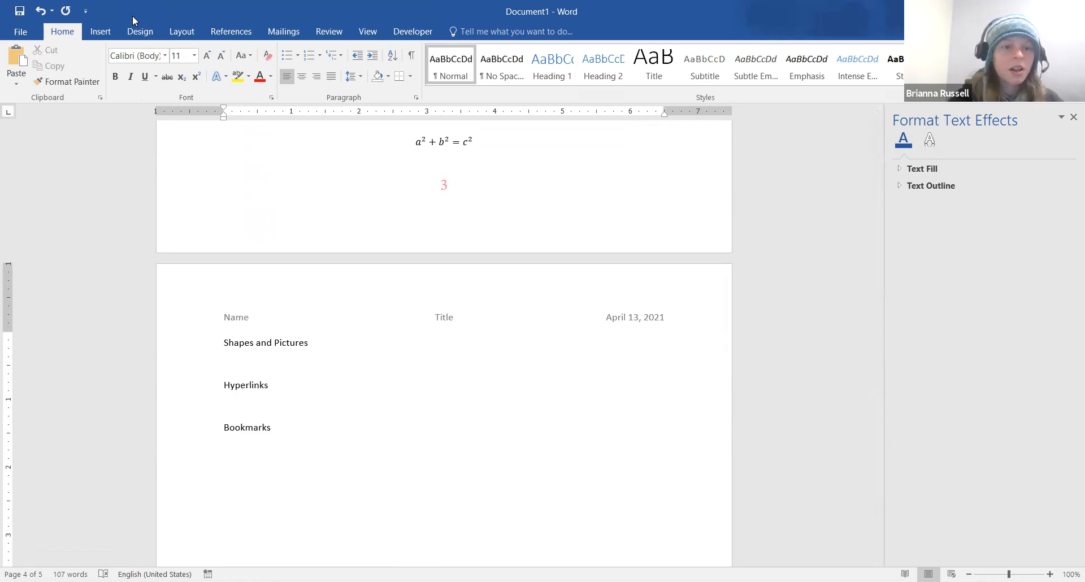
click(97, 35)
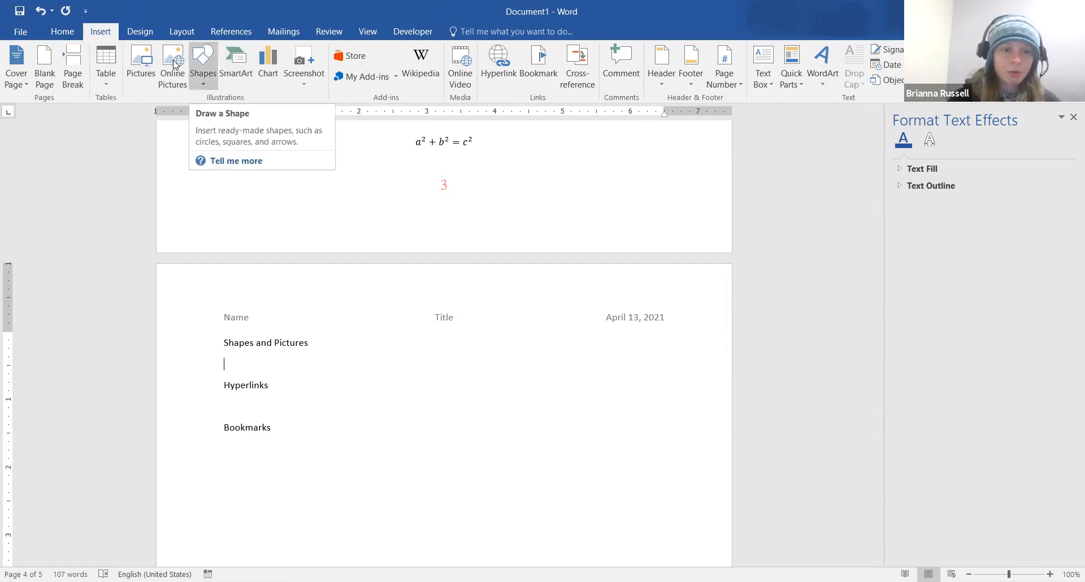
Draw a 5-point star below the Shapes and Pictures heading
click(202, 83)
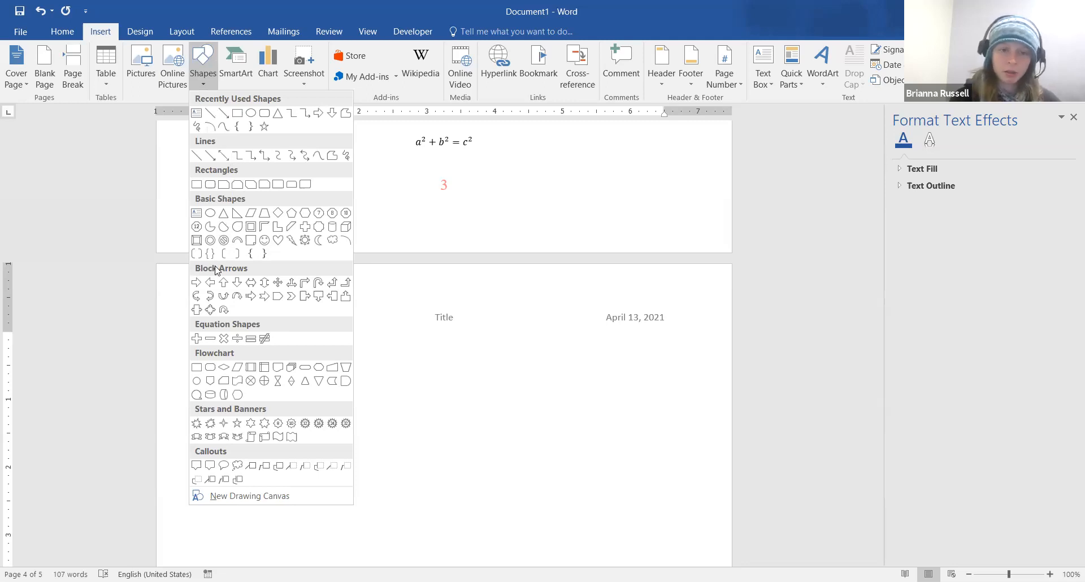
click(264, 128)
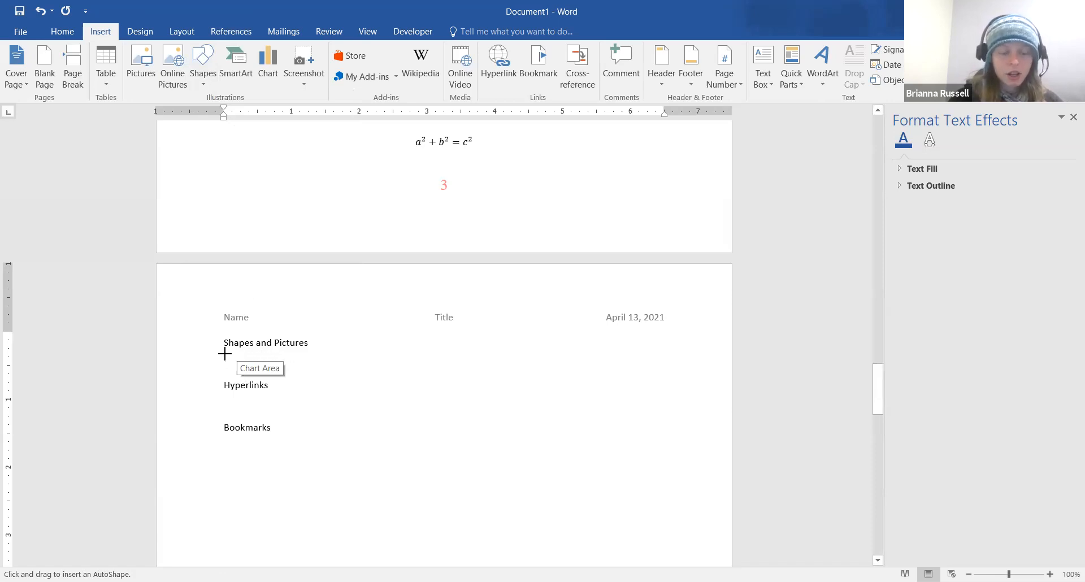
mouse_move(224, 355)
mouse_down()
mouse_move(281, 393)
mouse_move(288, 415)
mouse_move(290, 397)
mouse_move(279, 401)
mouse_move(271, 377)
mouse_move(261, 390)
mouse_move(329, 419)
mouse_move(289, 405)
mouse_move(304, 416)
mouse_up()
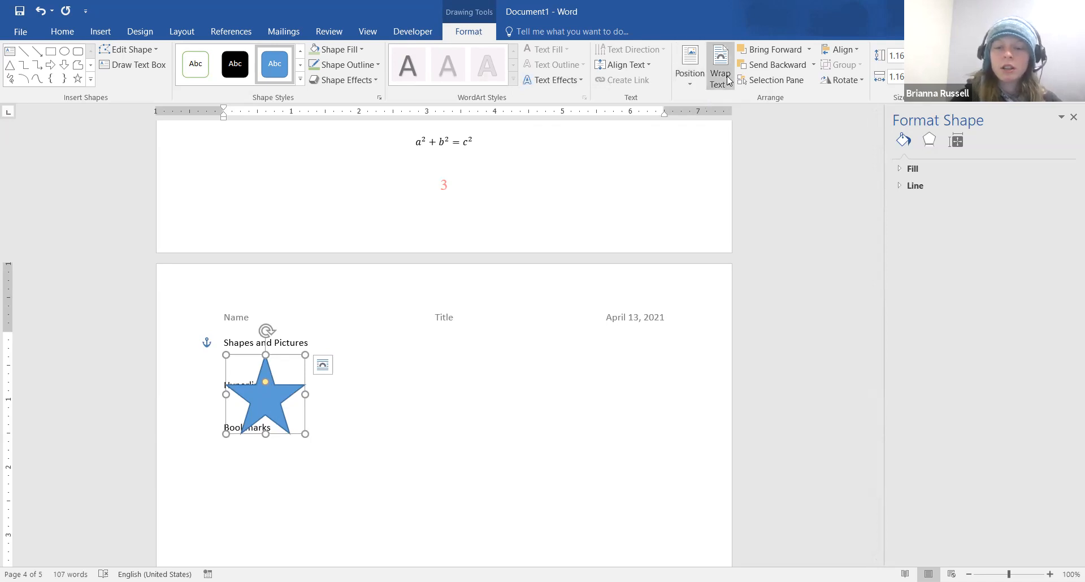
Position the star at top left and set its text wrapping to Tight
click(687, 75)
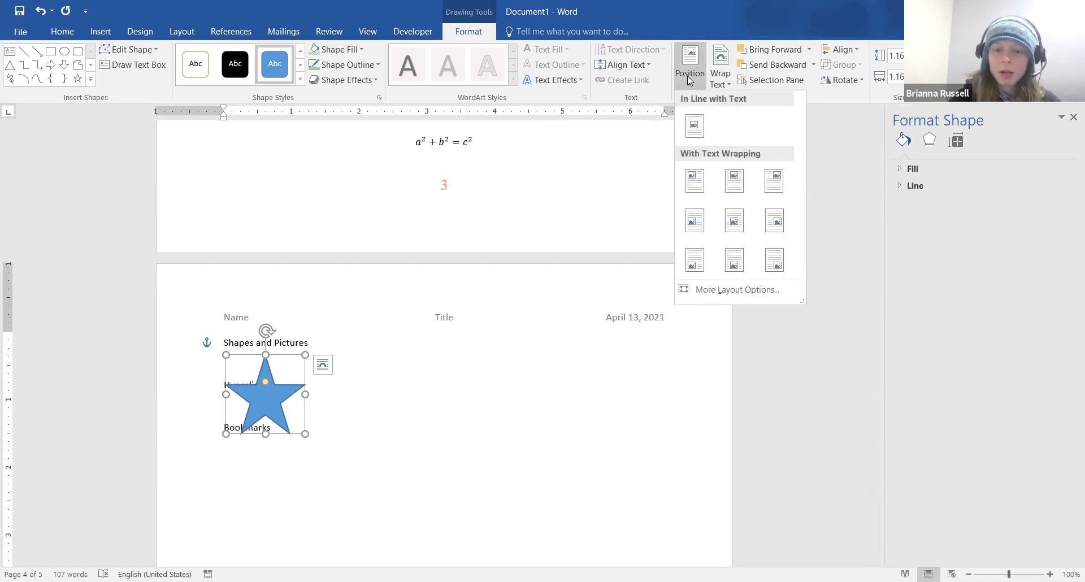
click(696, 182)
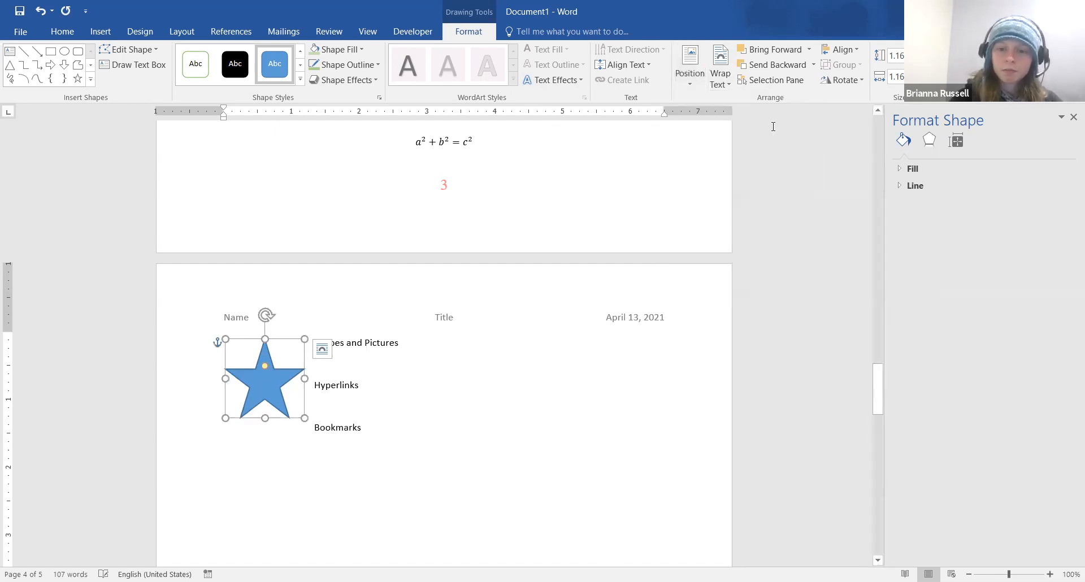
click(724, 85)
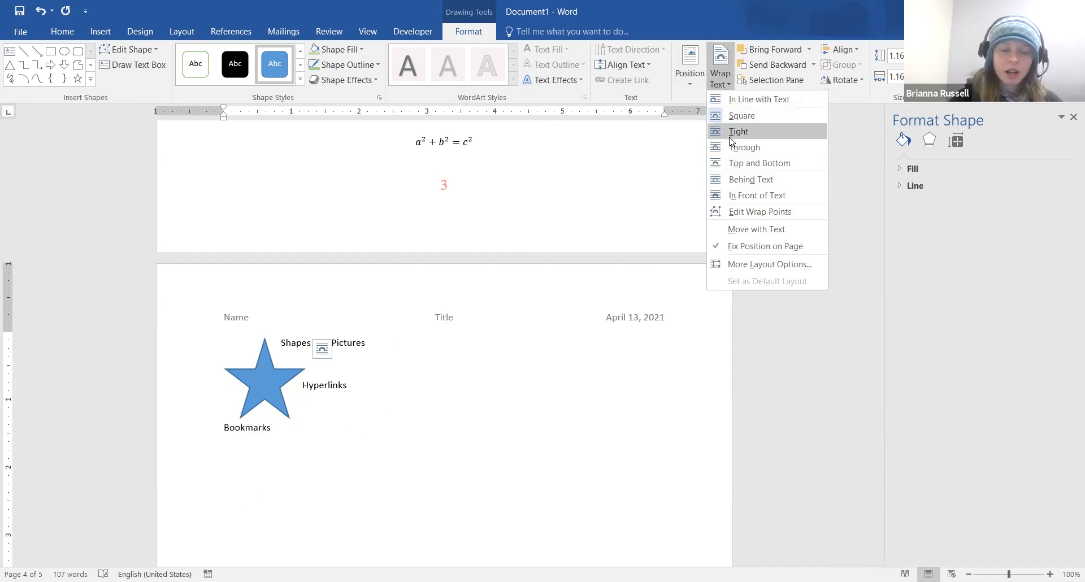
click(730, 137)
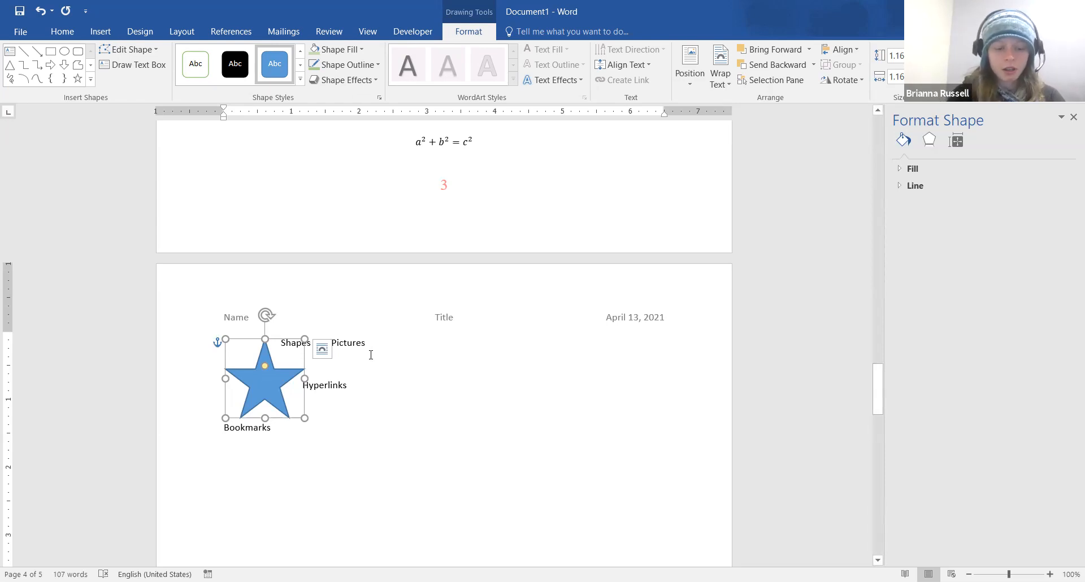
Type 'You're a Star' in the star, enlarge it, and make the text purple Viner Hand ITC
text(Yo)
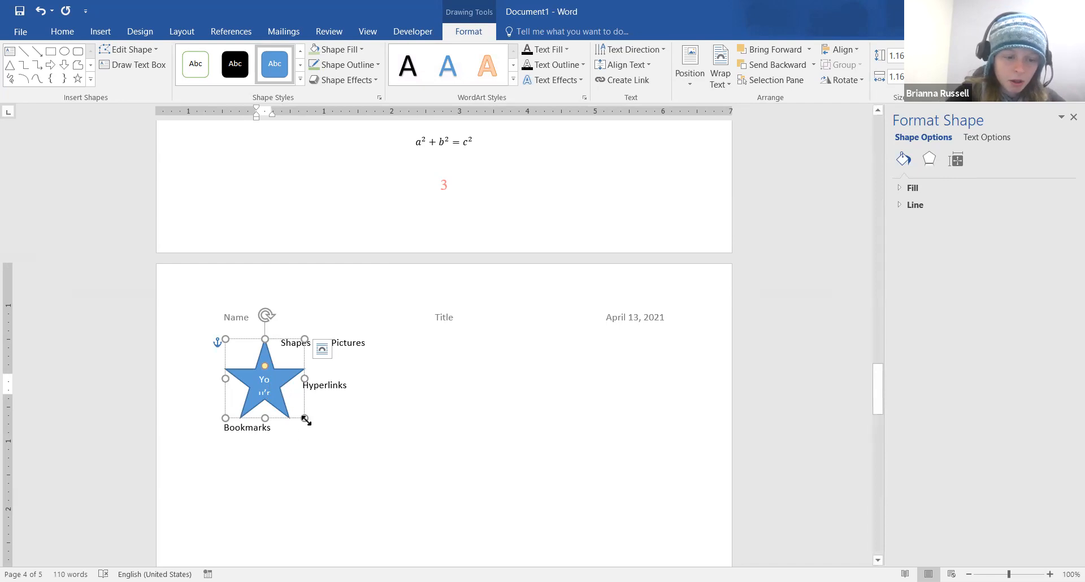
drag(304, 419, 367, 480)
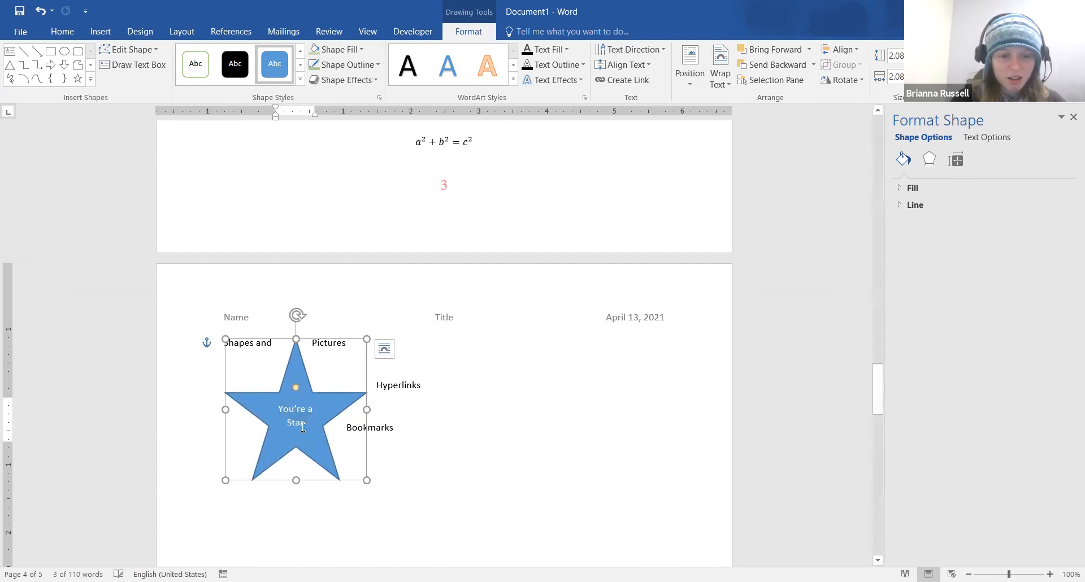
drag(304, 427, 271, 406)
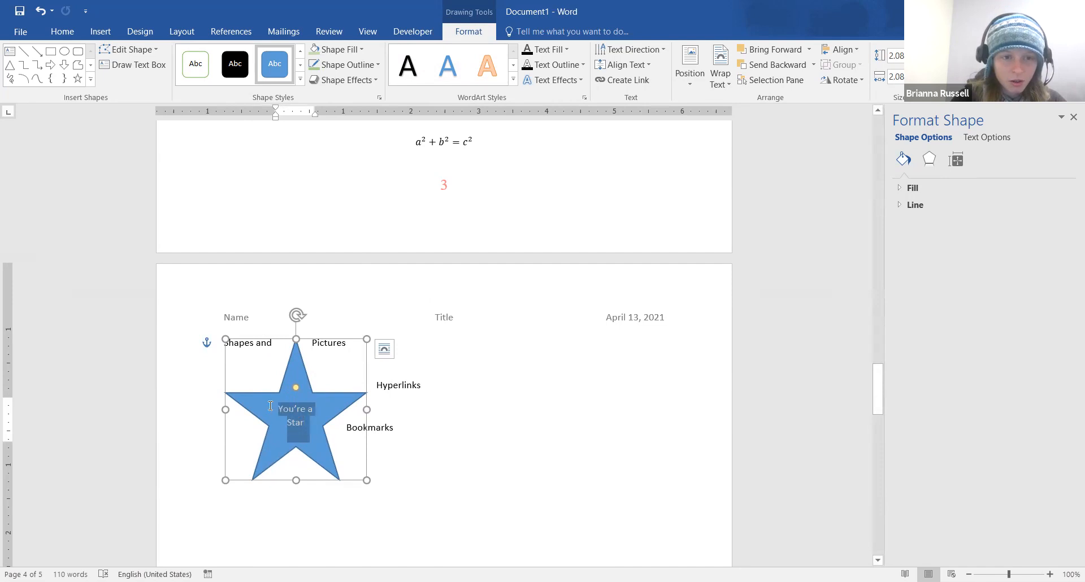
click(62, 31)
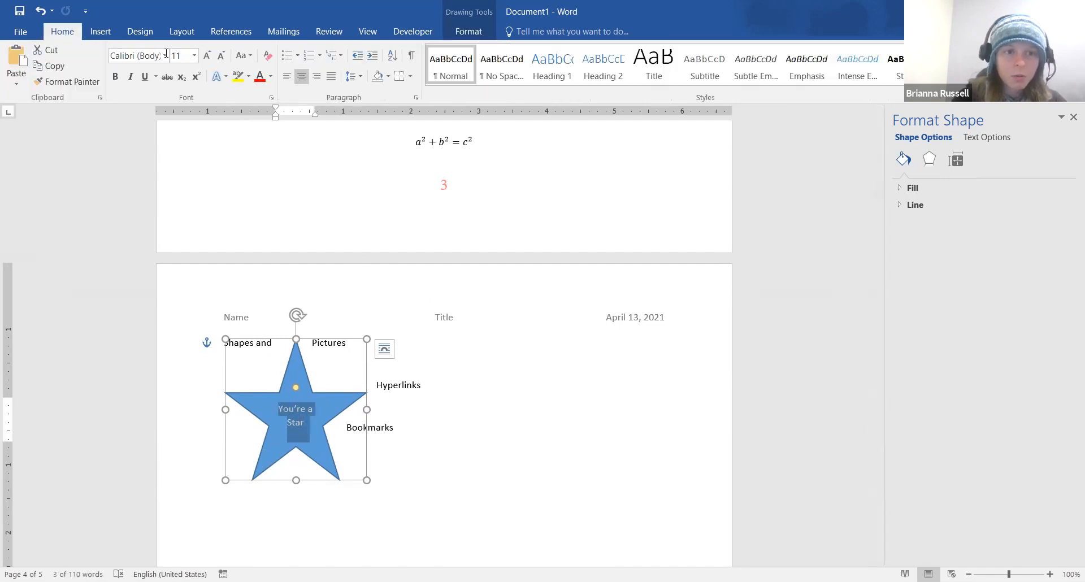
click(165, 57)
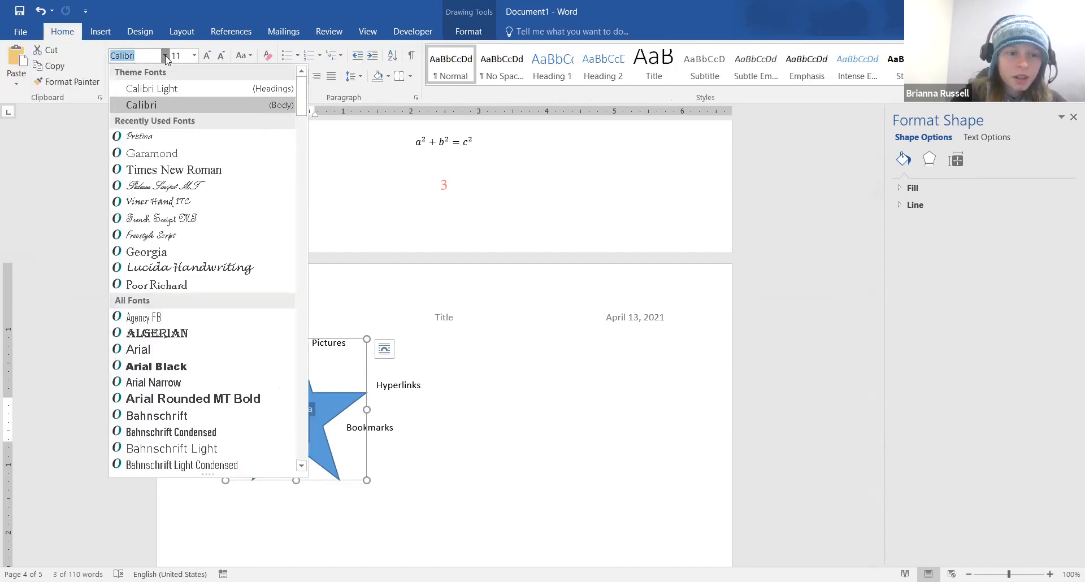
click(170, 206)
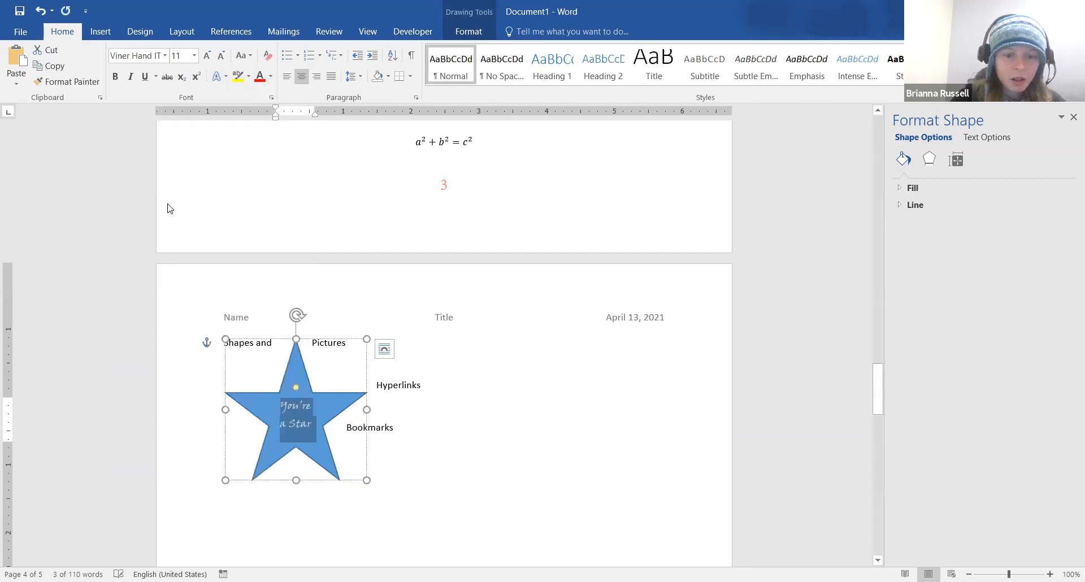
click(271, 84)
click(361, 199)
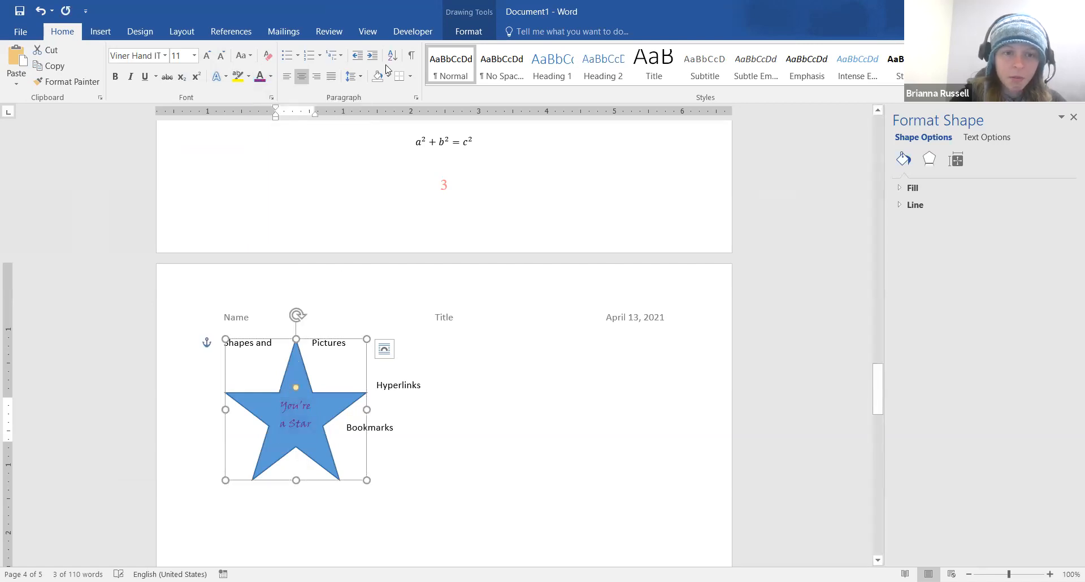
Fill the star shape with yellow
click(470, 33)
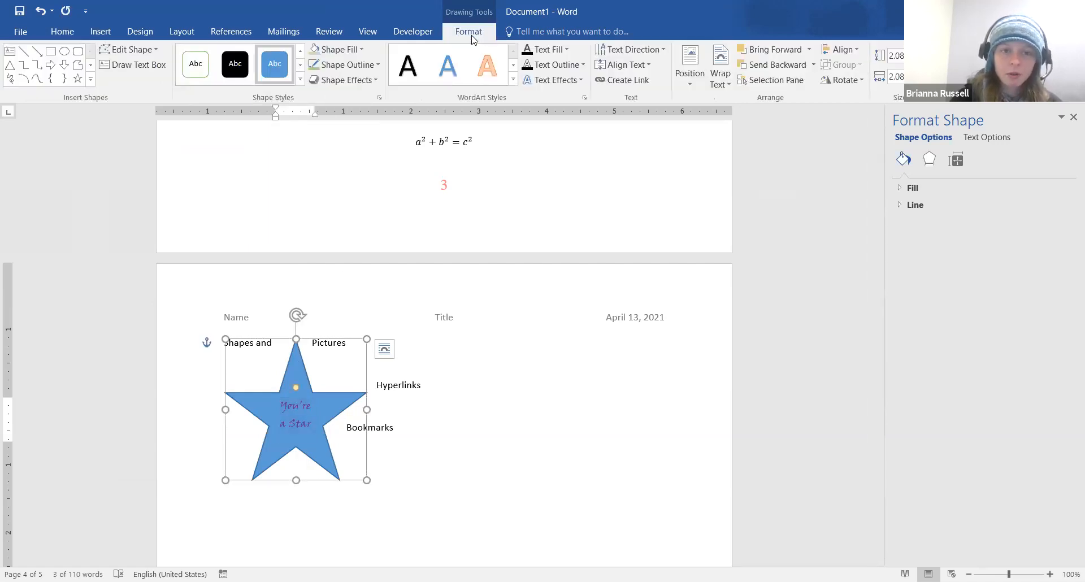
click(362, 50)
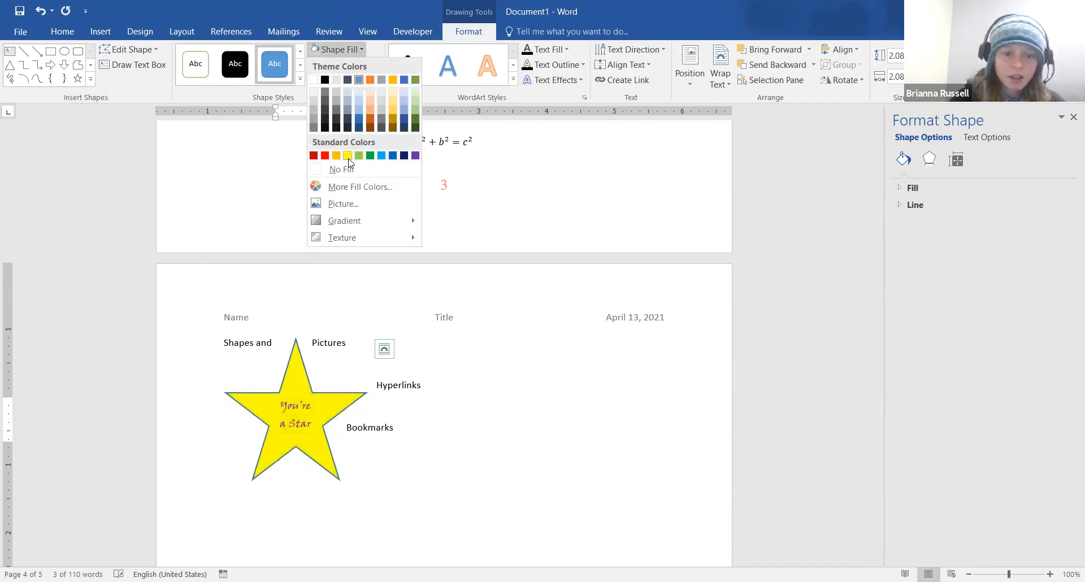
click(348, 158)
Start a new empty line after the word Pictures
click(472, 417)
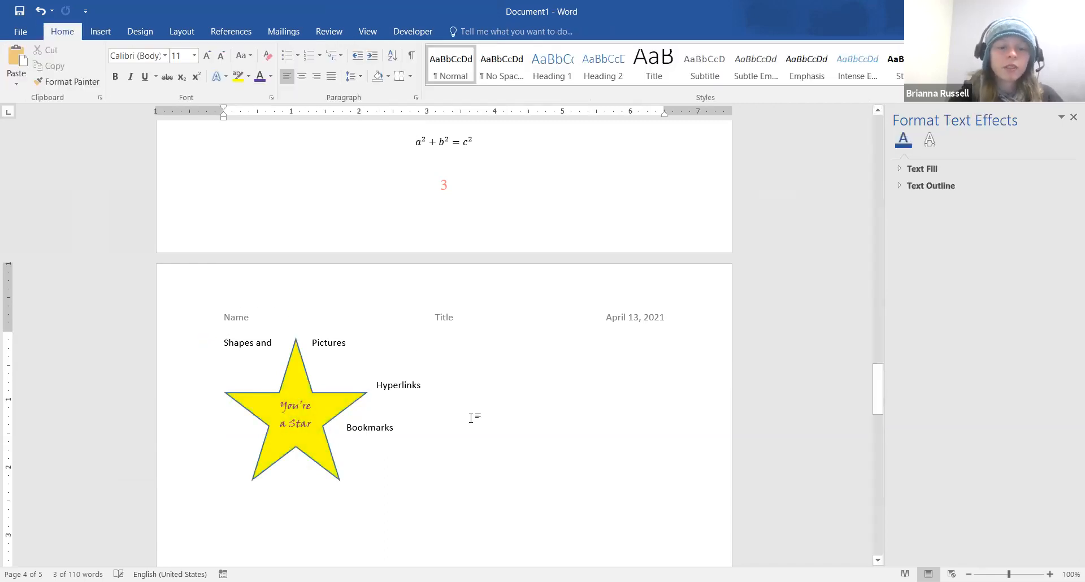
click(378, 343)
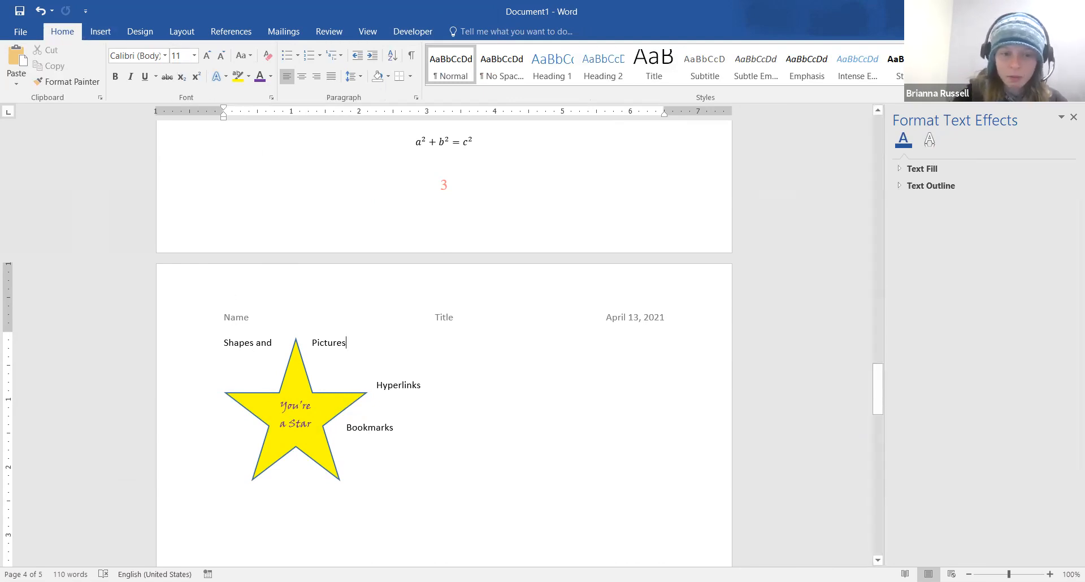
key(Return)
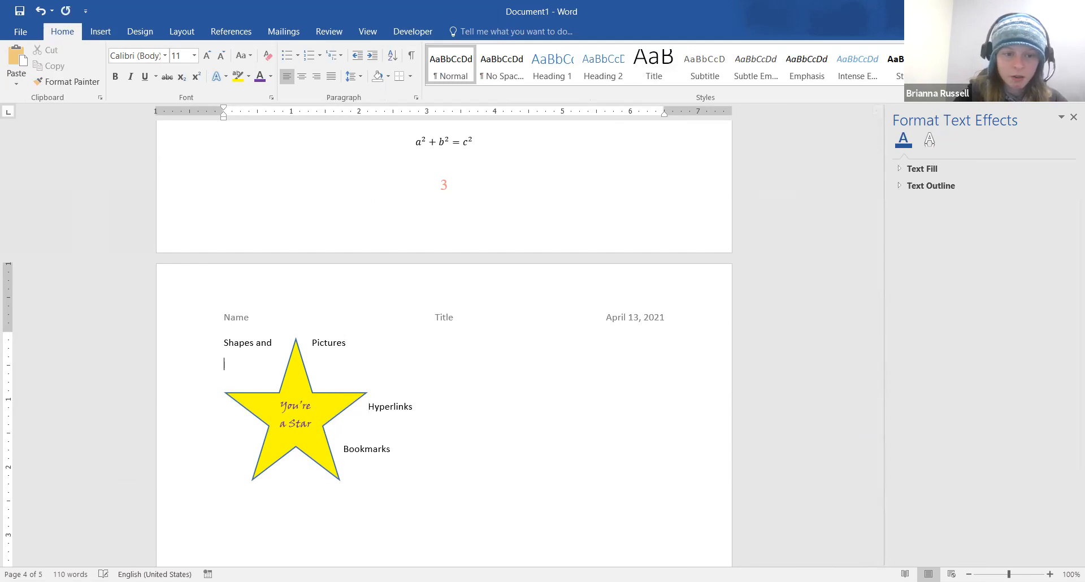
Insert the flowers plant picture from the computer and begin cropping it
click(97, 32)
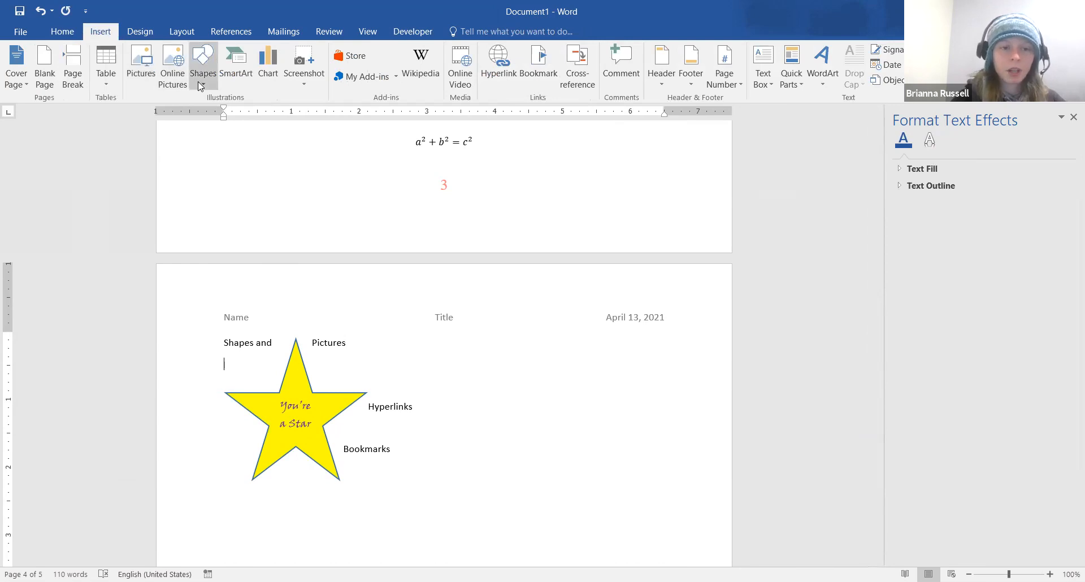
click(151, 73)
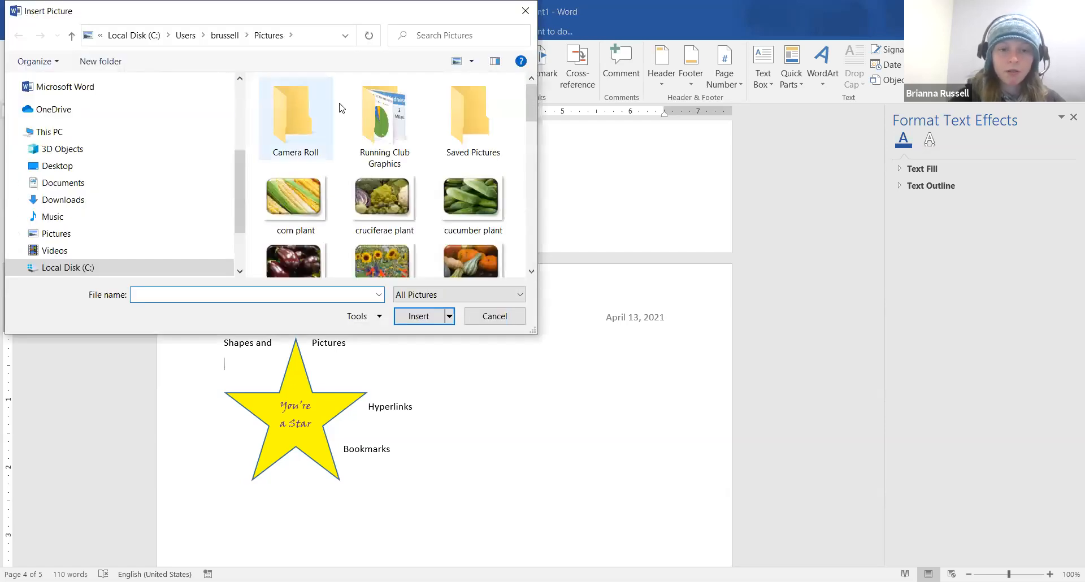
drag(536, 102, 536, 124)
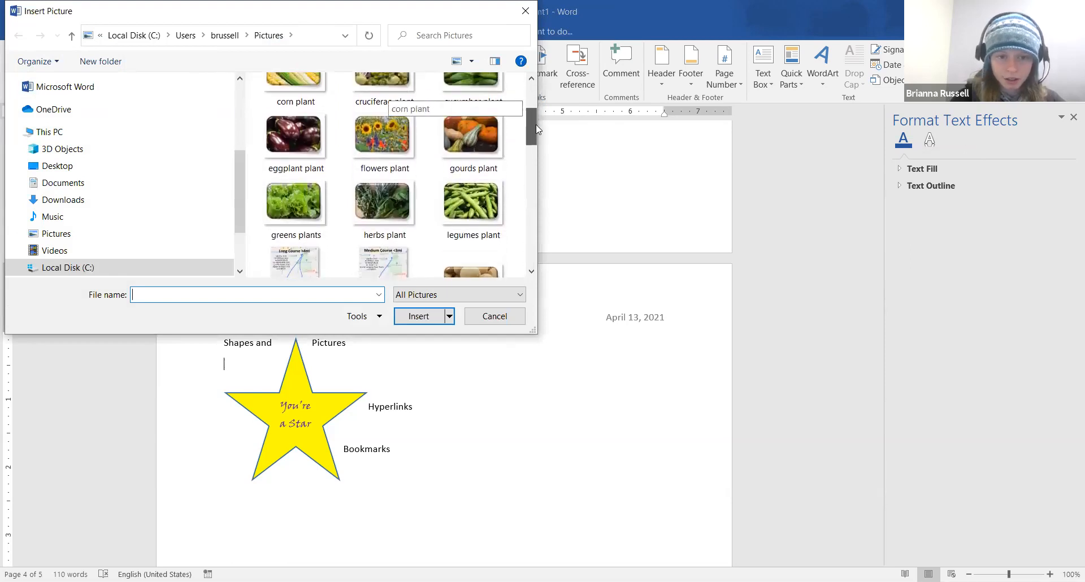
click(389, 131)
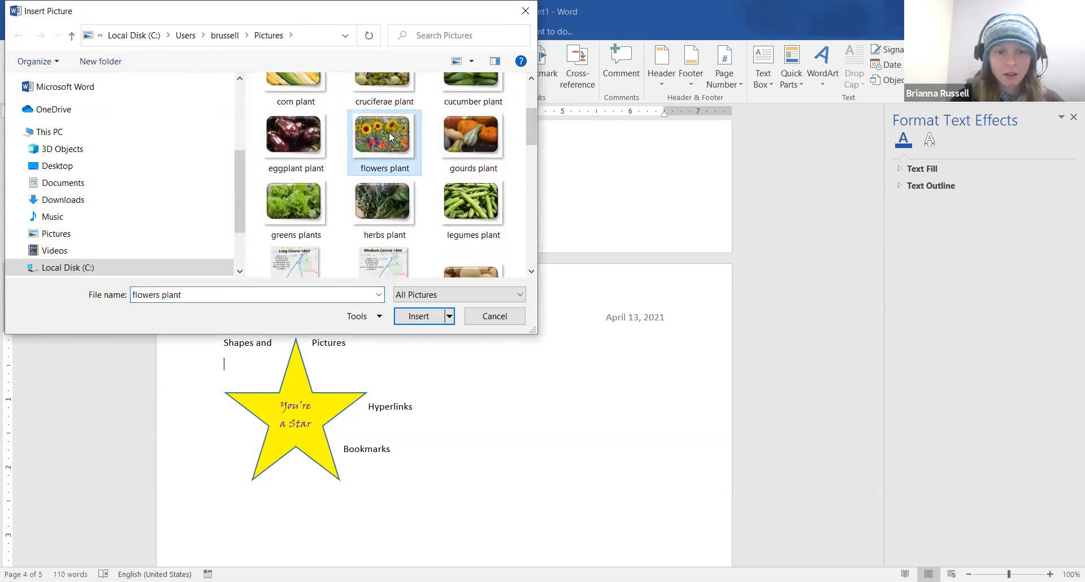
click(417, 316)
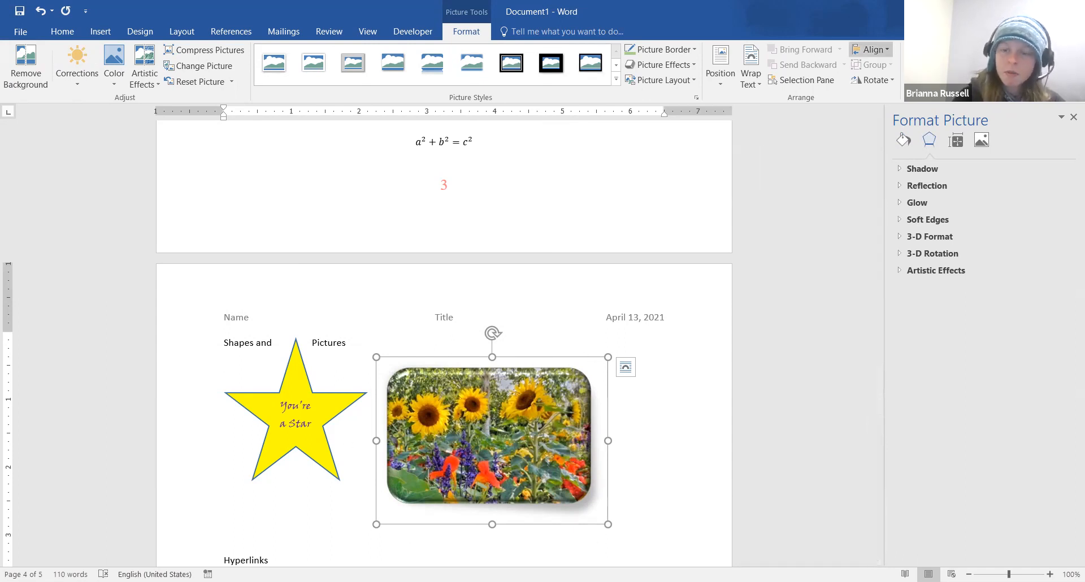
click(920, 62)
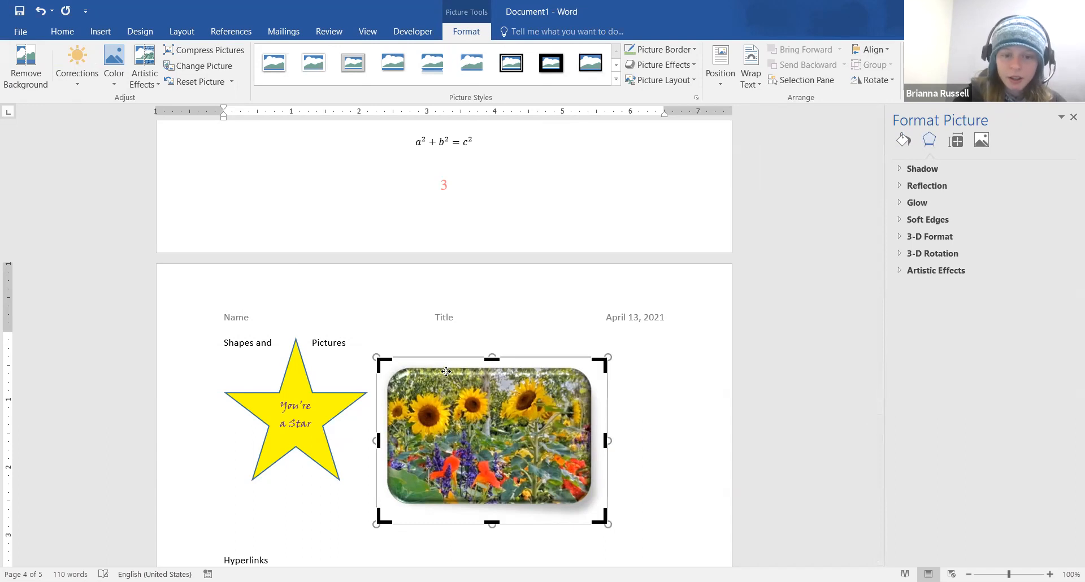
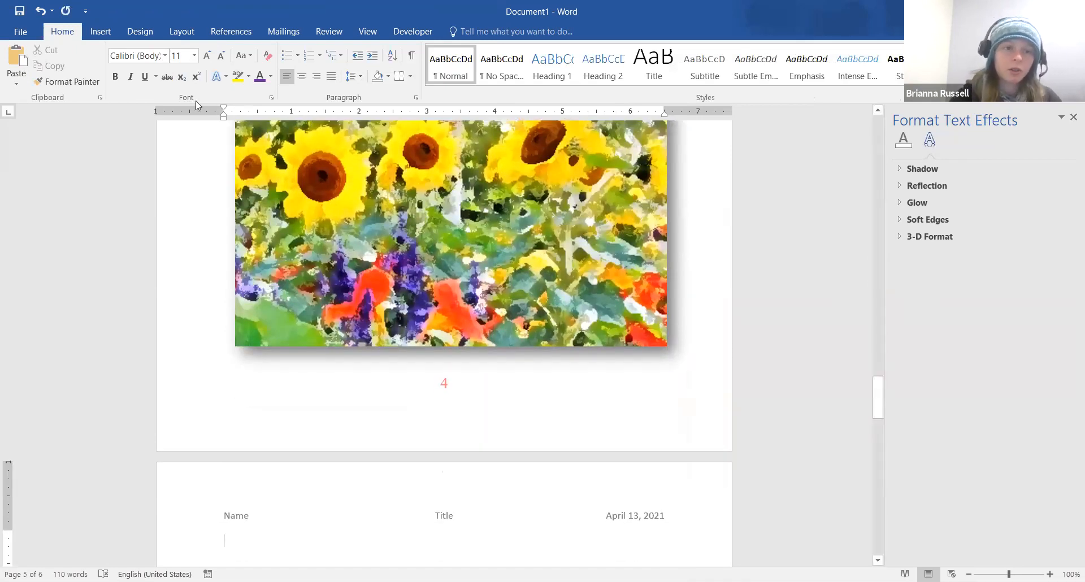
With the sunflower picture on page 4 in view, switch to the Insert tab
click(101, 31)
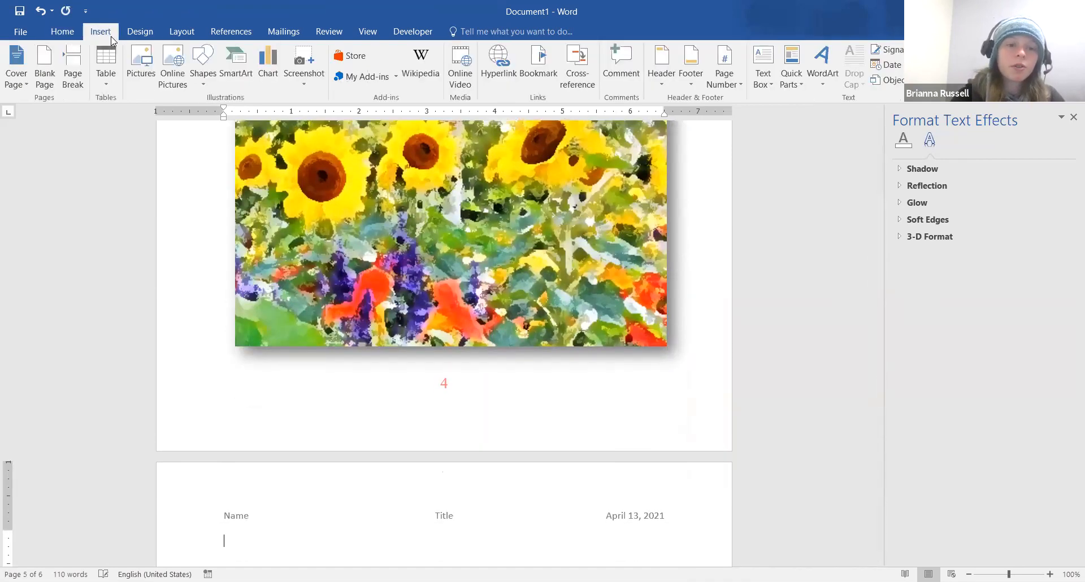
Search Bing online pictures for 'Puppies'
click(179, 63)
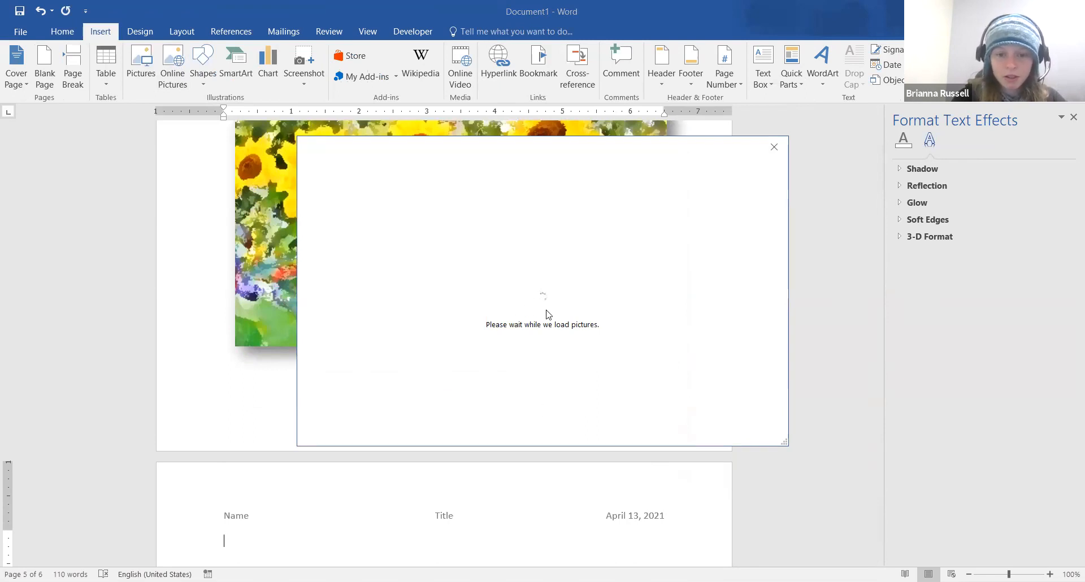
click(642, 219)
text(Pupp)
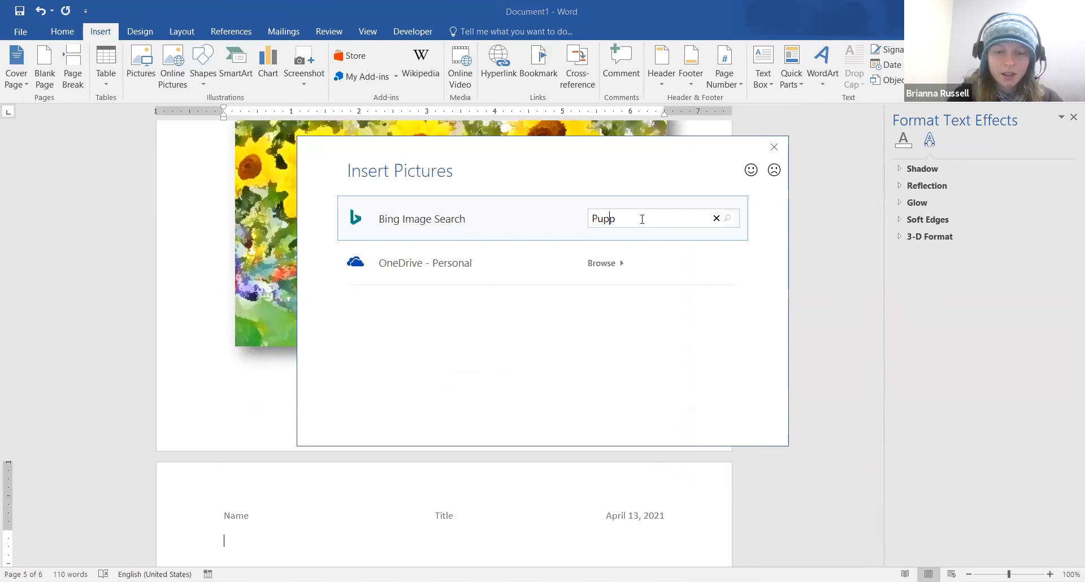
text(ies)
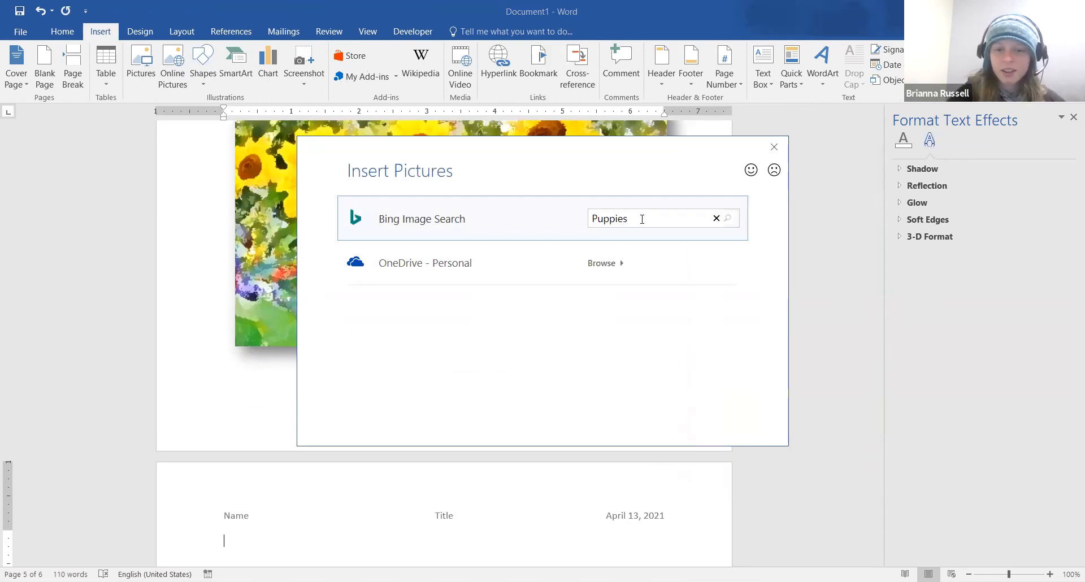
key(Return)
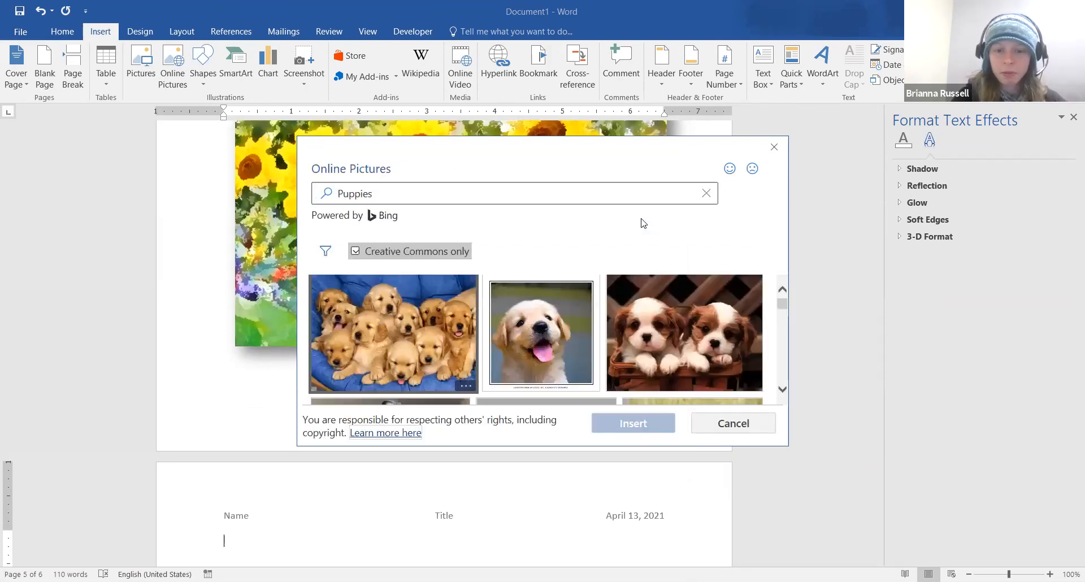
Insert the black-and-white puppy-in-autumn-leaves photo from the search results
click(782, 389)
click(783, 389)
click(783, 389)
click(783, 389)
click(783, 389)
click(783, 389)
click(783, 389)
click(783, 389)
click(783, 389)
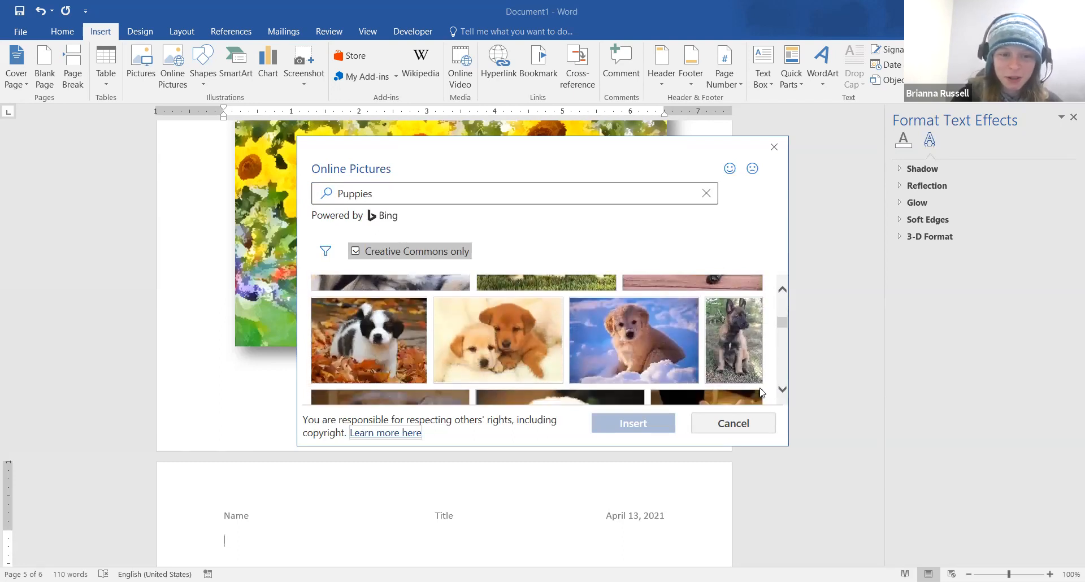
click(363, 345)
click(645, 424)
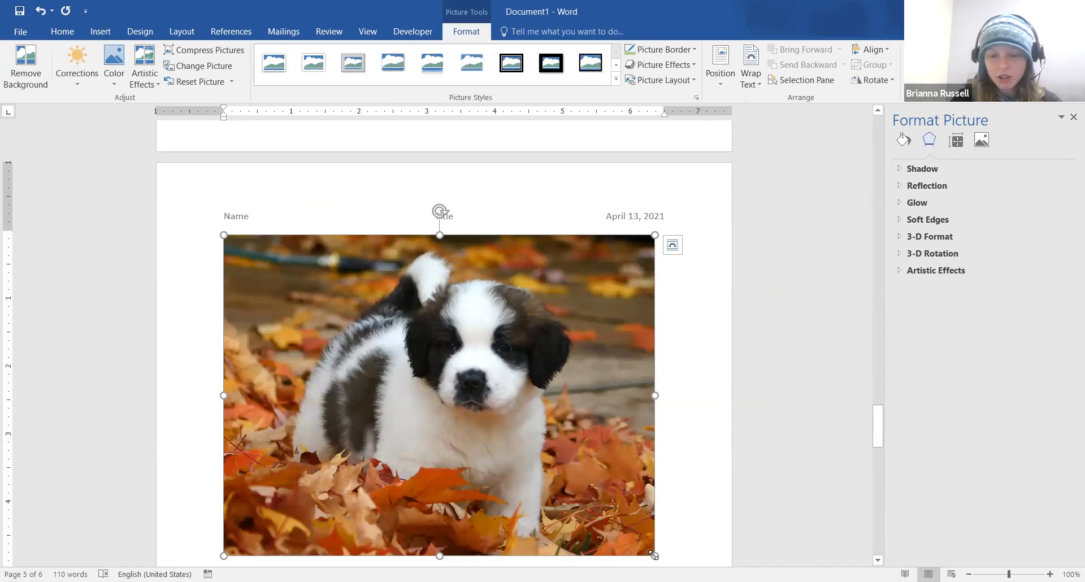
Shrink the puppy photo to about two-thirds, wrap it In Line with Text and centre it
drag(654, 555, 482, 452)
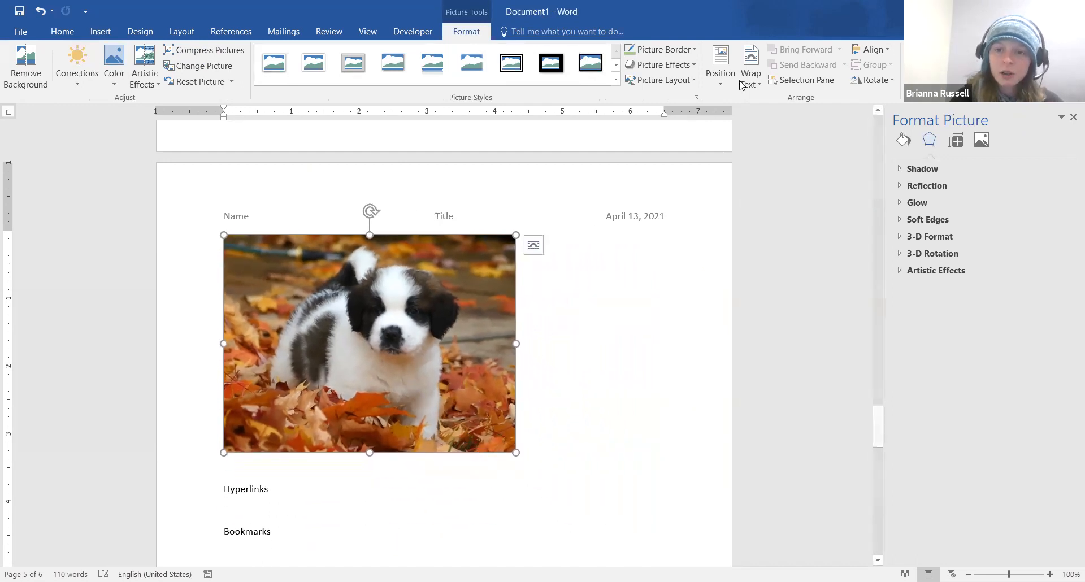
click(722, 53)
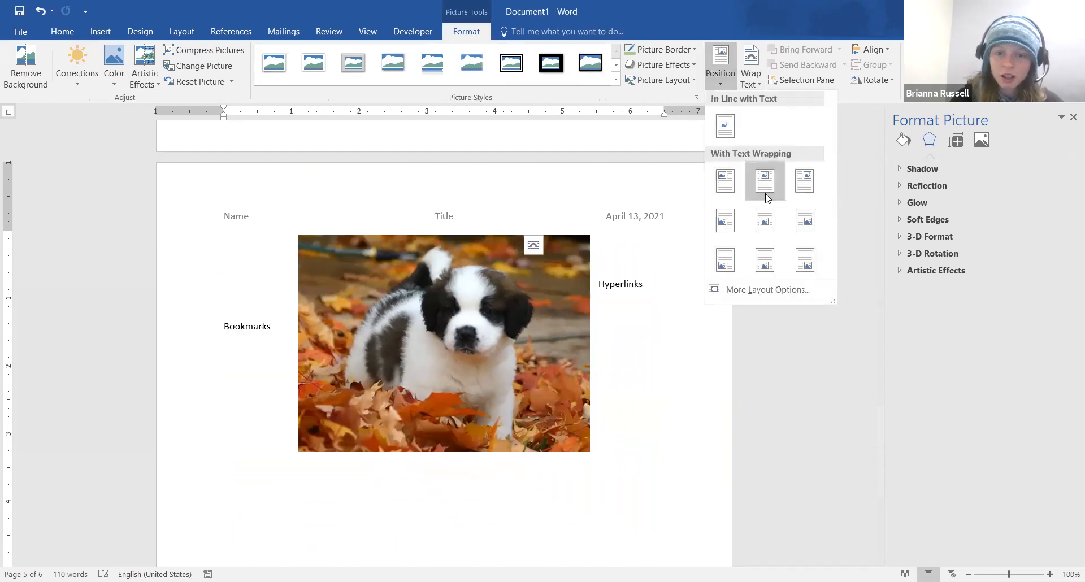
click(766, 196)
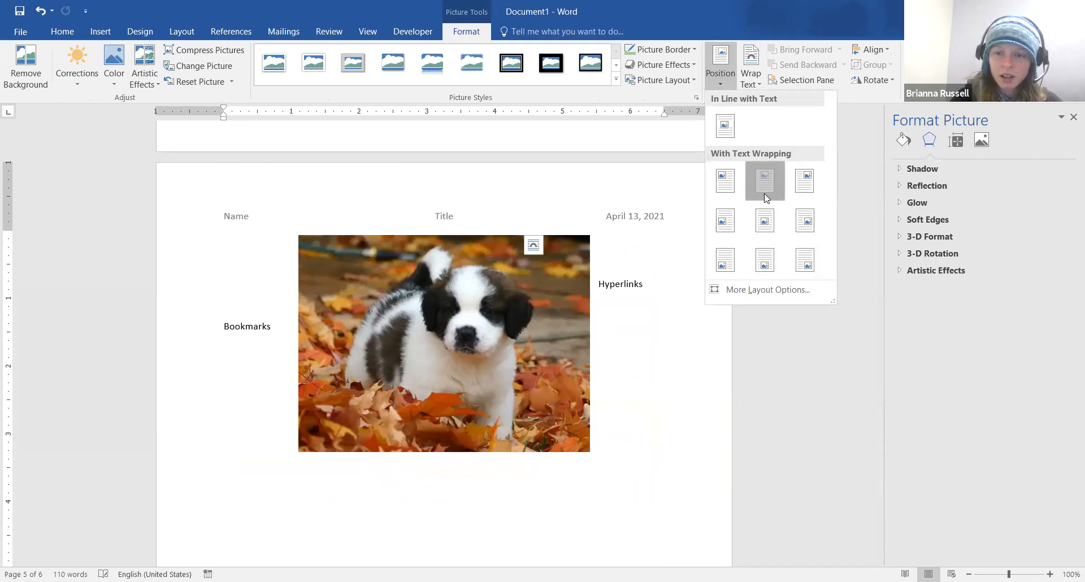
click(753, 79)
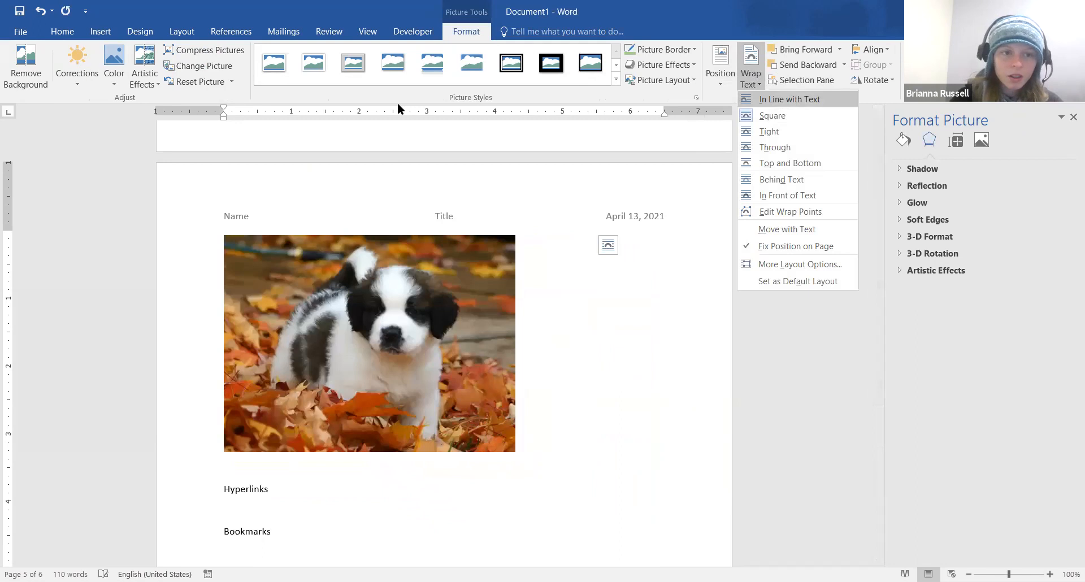
click(63, 32)
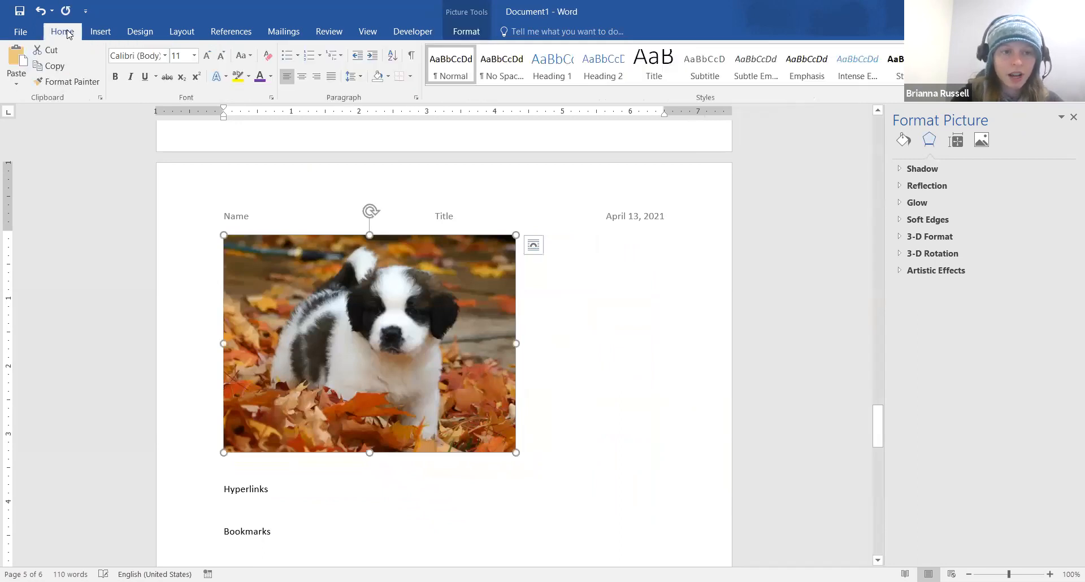
click(306, 76)
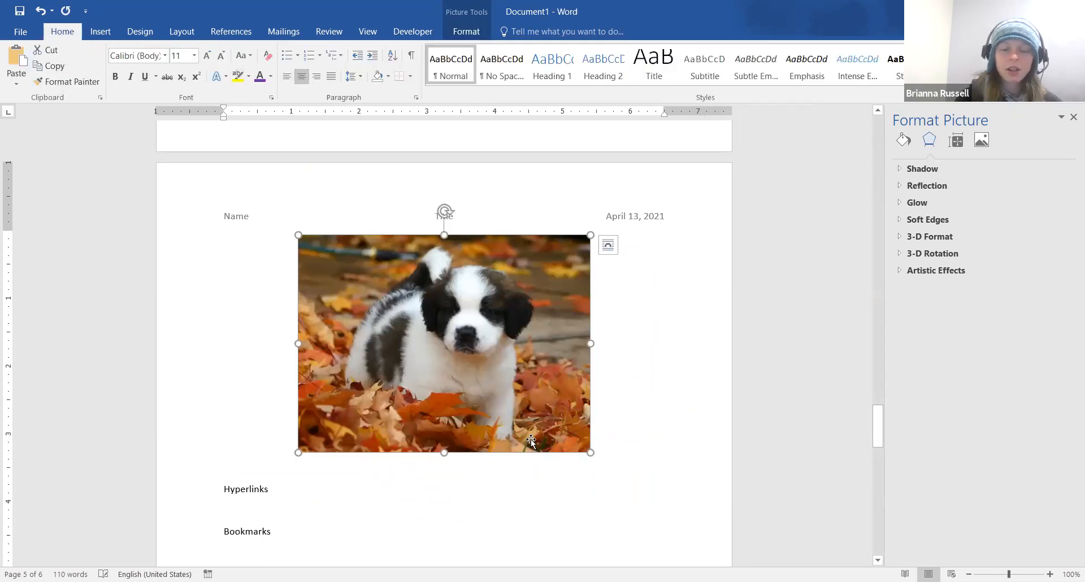
click(664, 416)
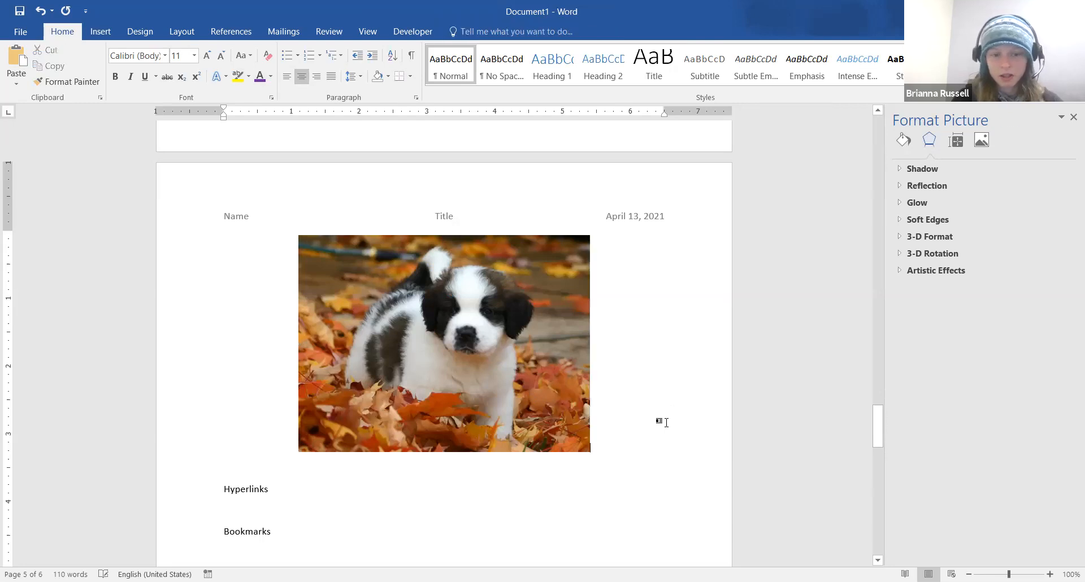
scroll(642, 505, down, 3)
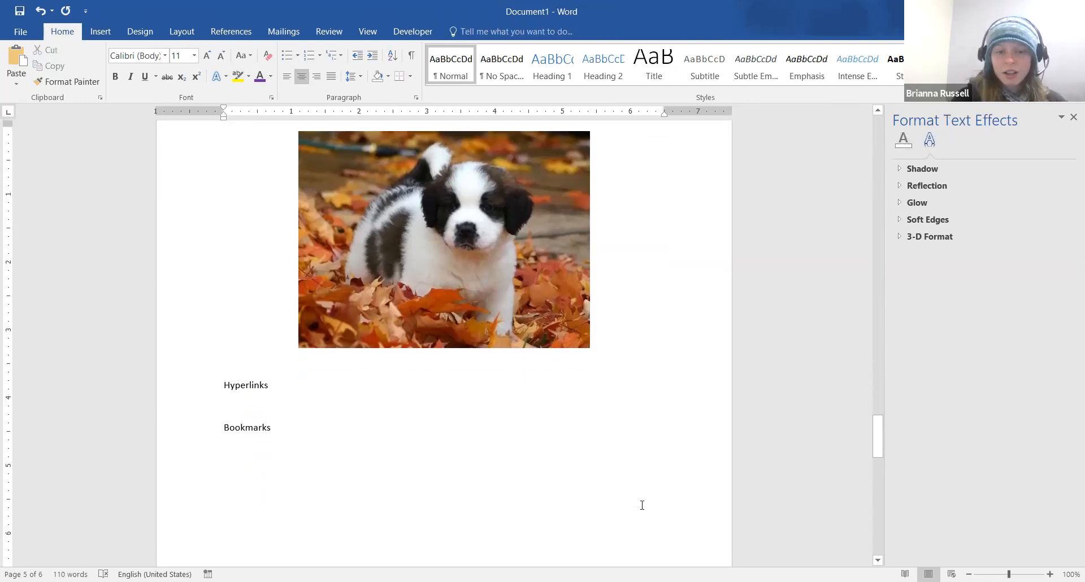
scroll(642, 505, down, 2)
scroll(642, 505, up, 8)
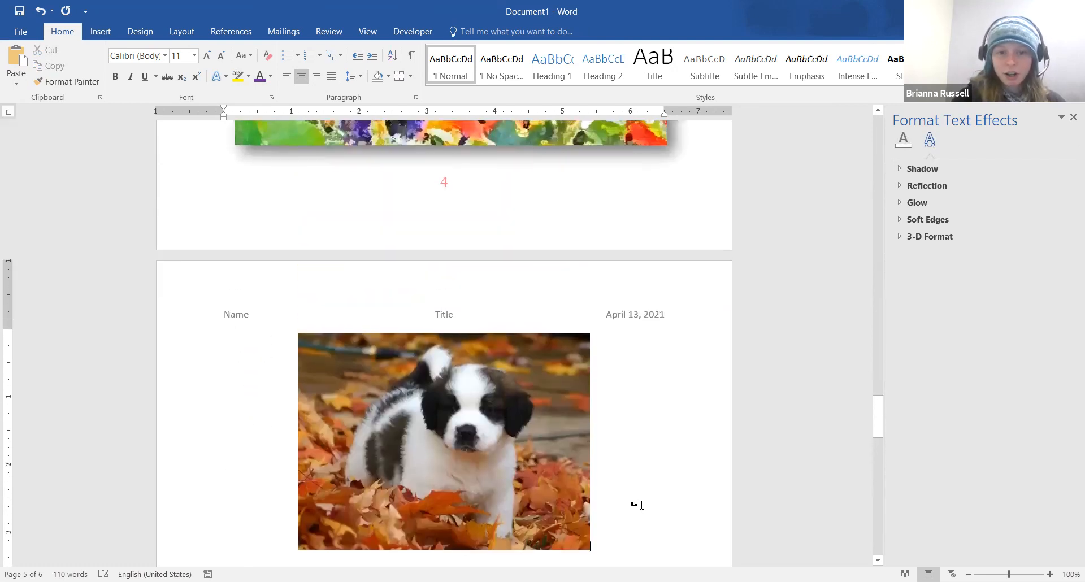
scroll(641, 505, down, 3)
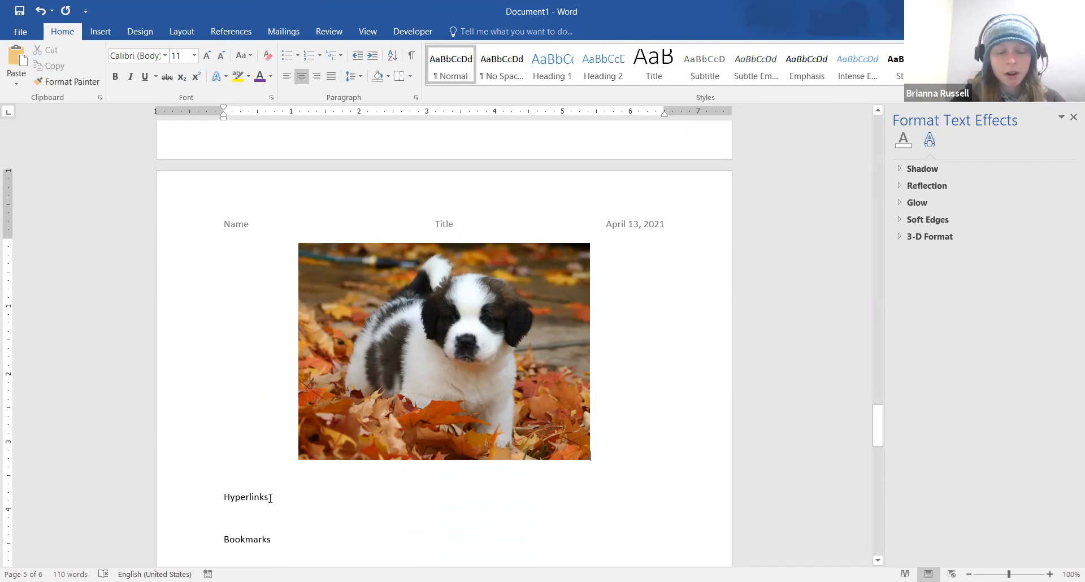
Select the word Hyperlinks and bring up the Insert Hyperlink dialog for it
drag(269, 498, 221, 498)
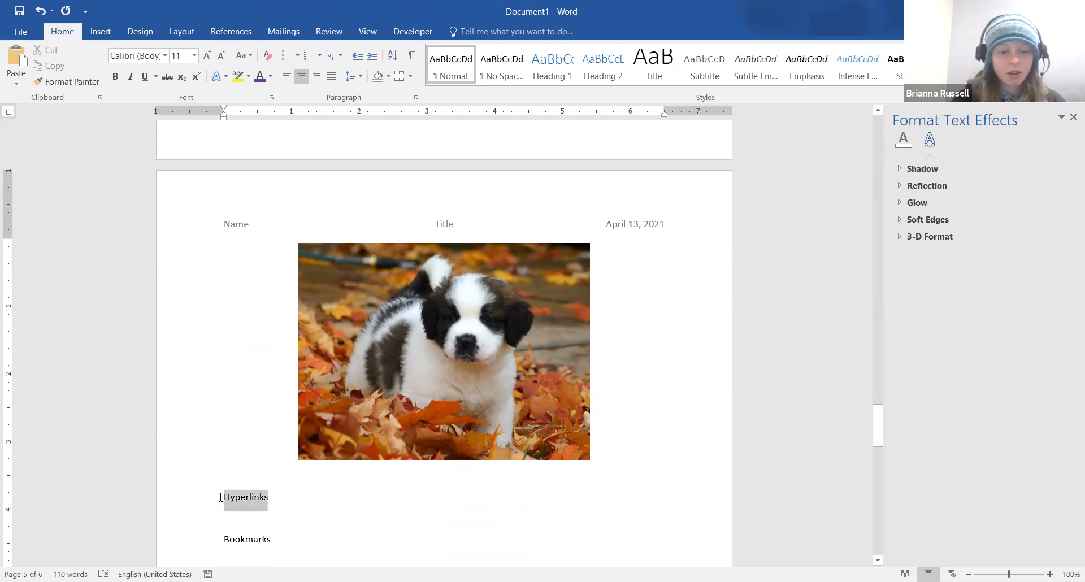
click(276, 508)
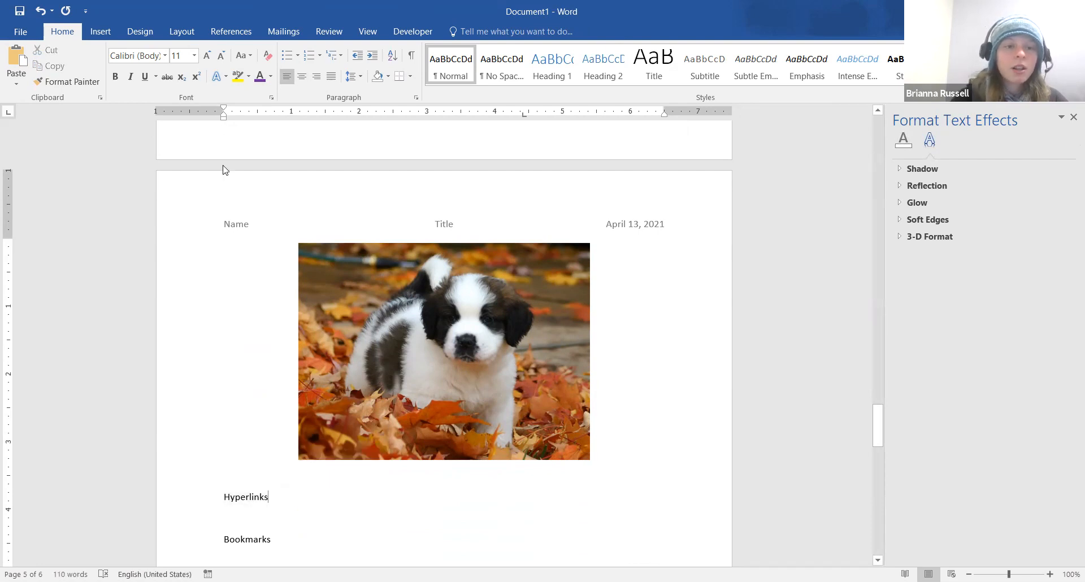
click(107, 37)
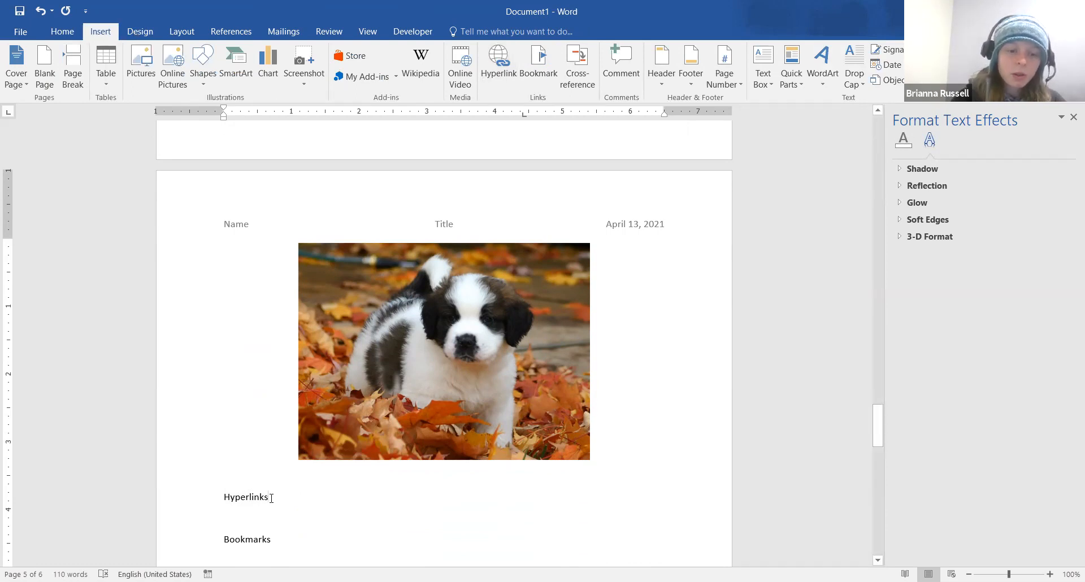
shift+click(229, 502)
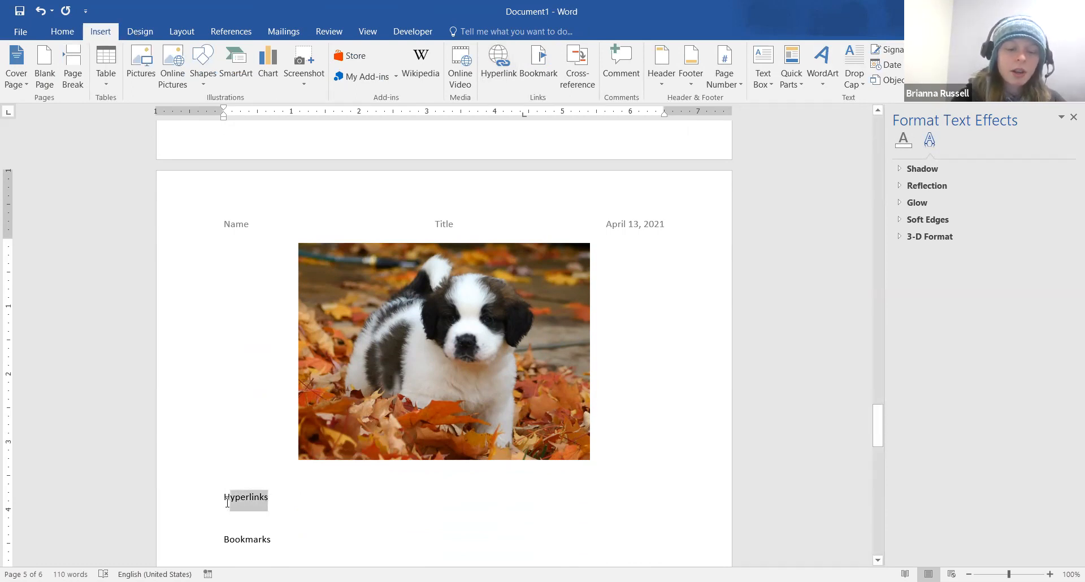
shift+click(225, 503)
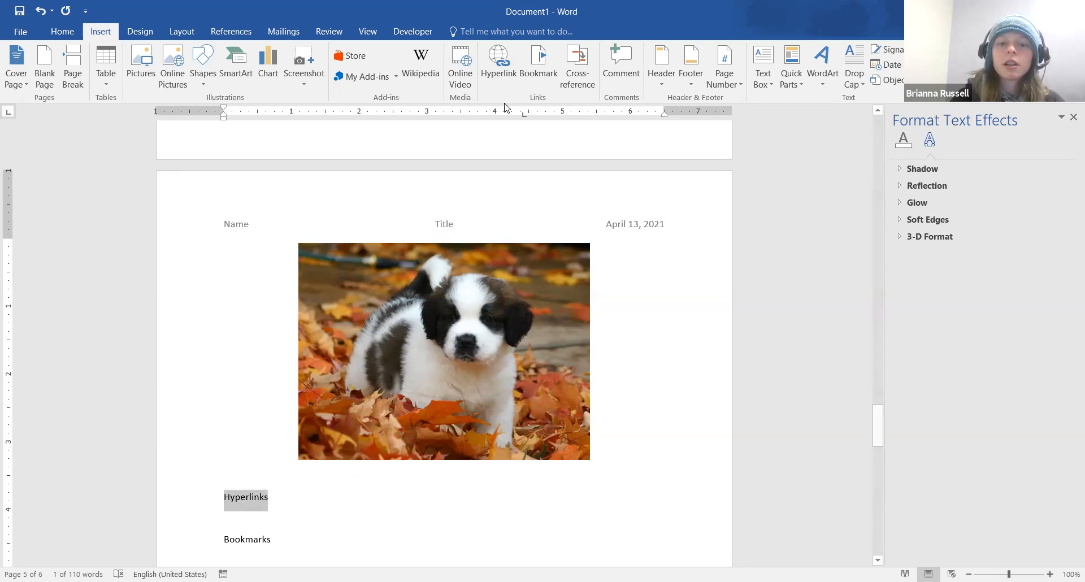
click(499, 67)
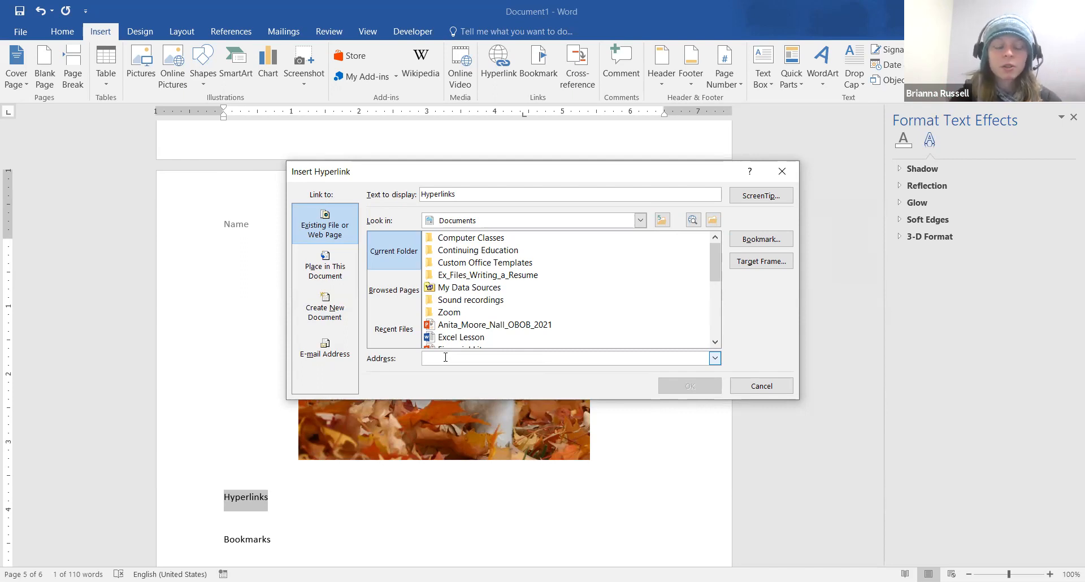
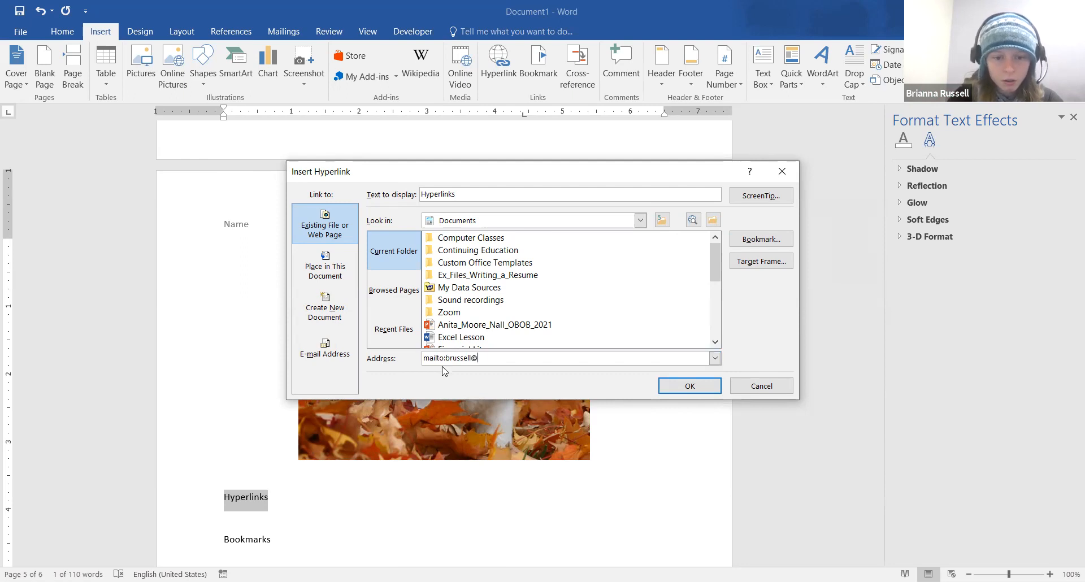
Link the word Hyperlinks to an e-mail address and test the link by following it
drag(446, 358, 415, 365)
click(502, 359)
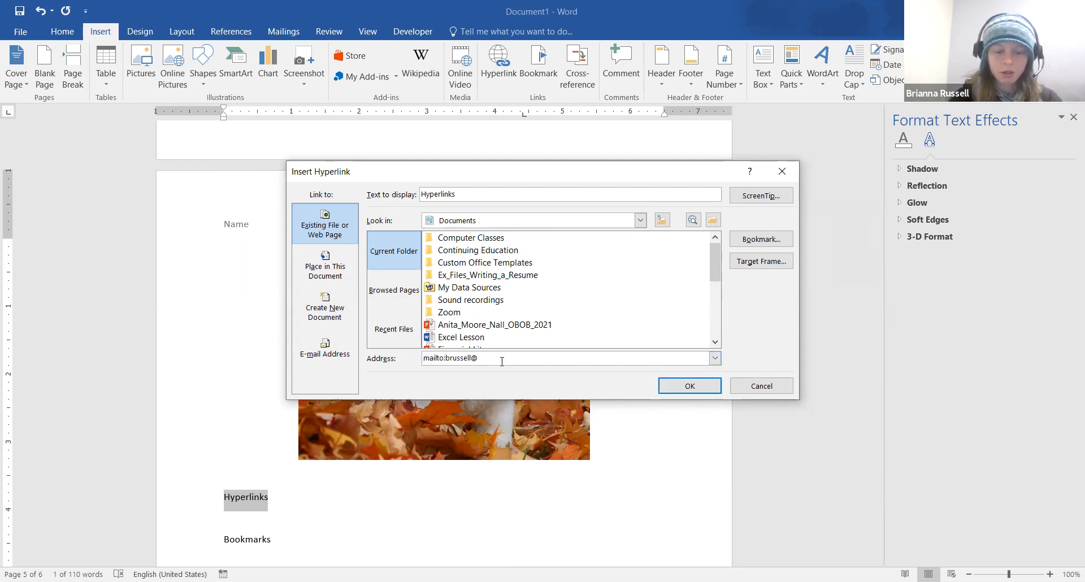
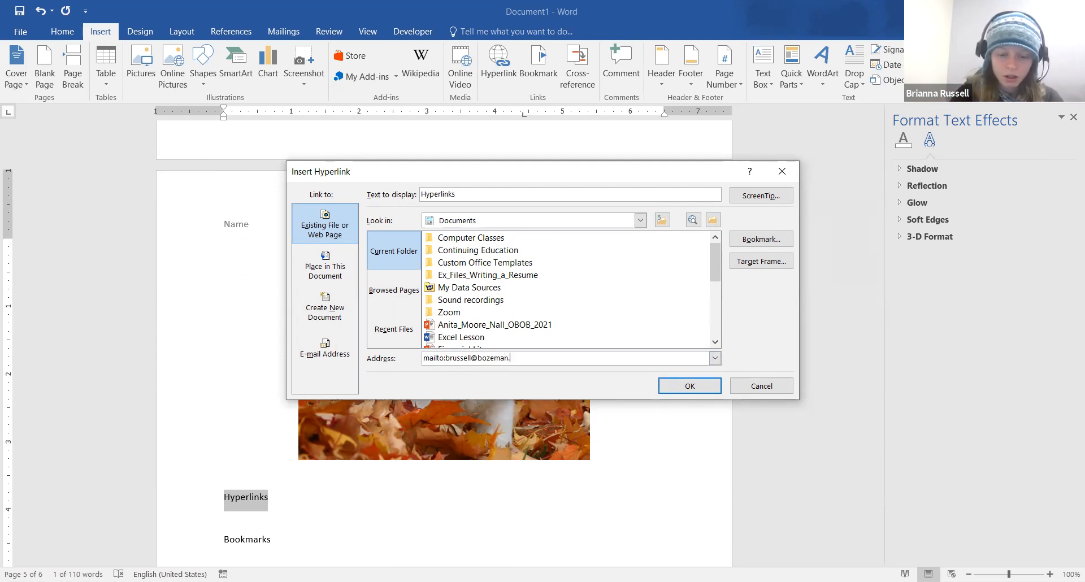
click(703, 388)
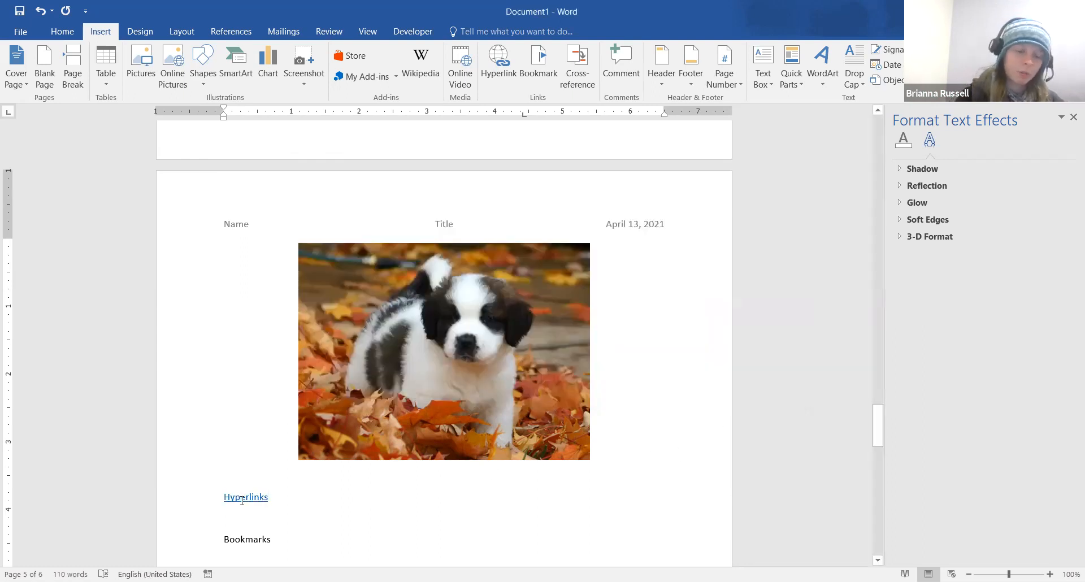
mouse_move(246, 499)
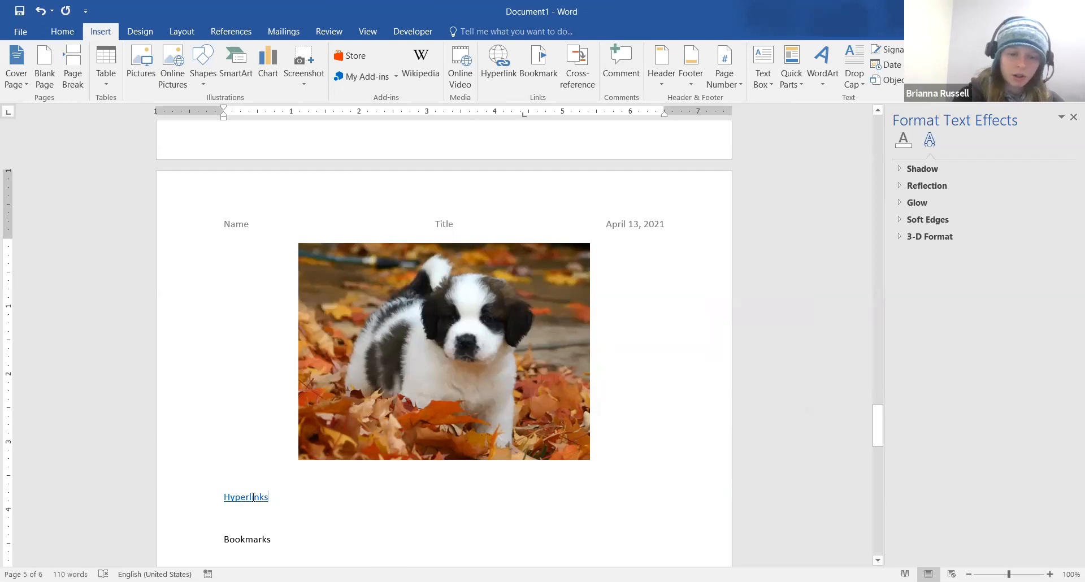
ctrl+click(252, 498)
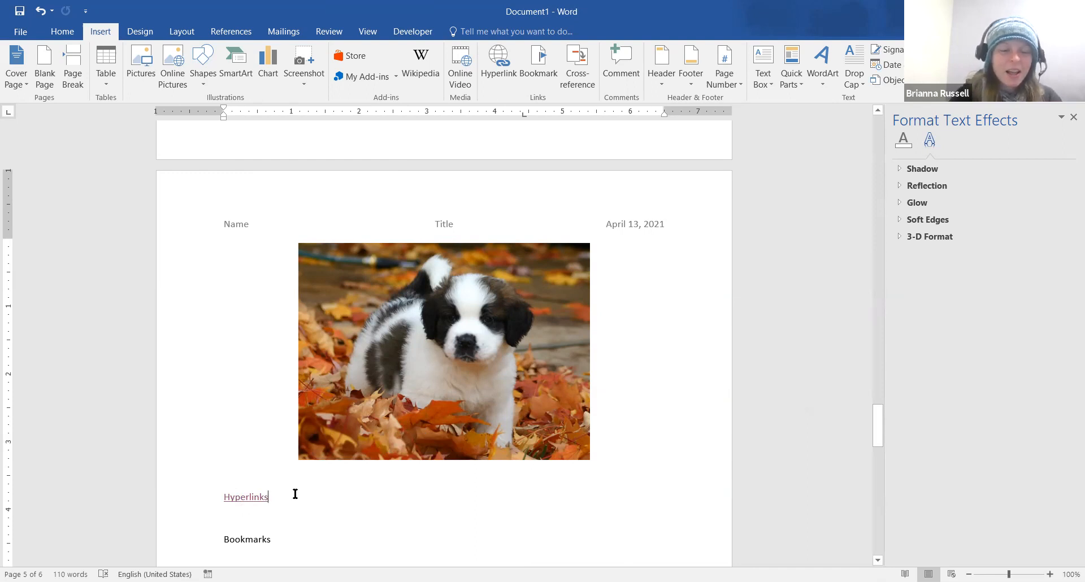
Try bookmarking the sunflower picture, then cancel the Bookmark dialog without adding one
scroll(295, 494, down, 3)
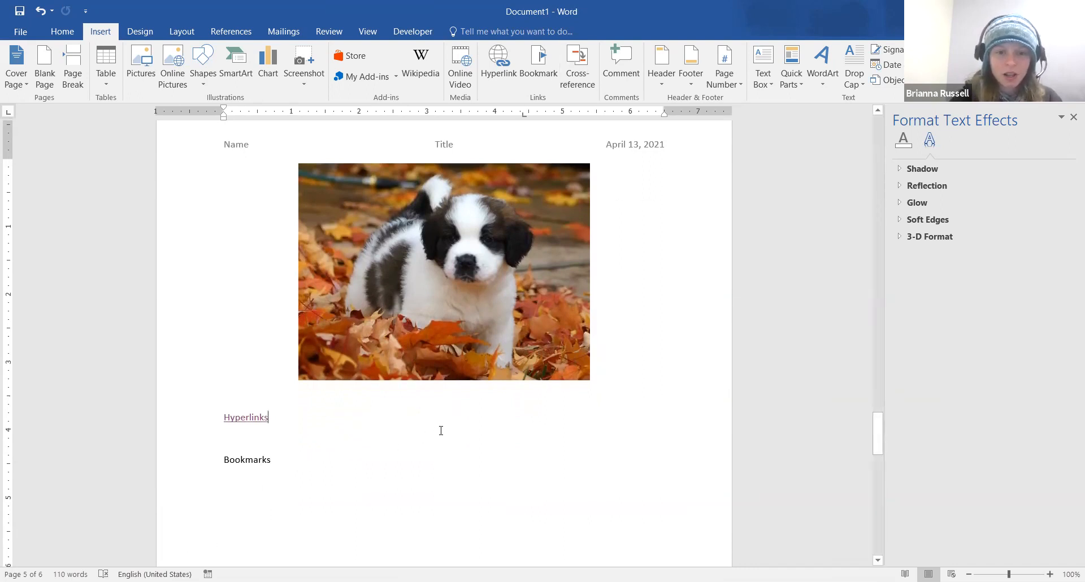
scroll(440, 430, up, 15)
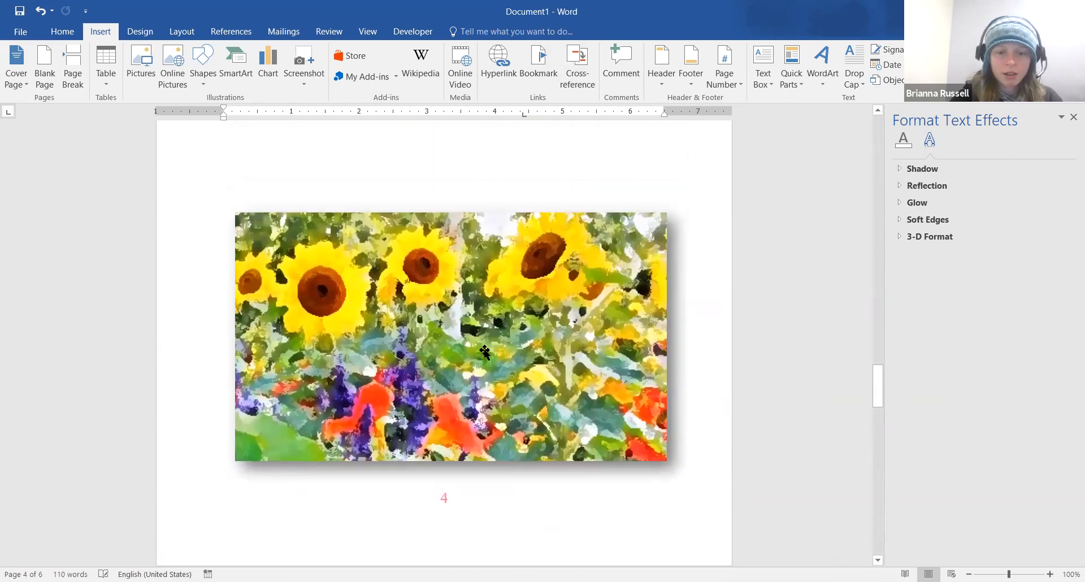
click(485, 352)
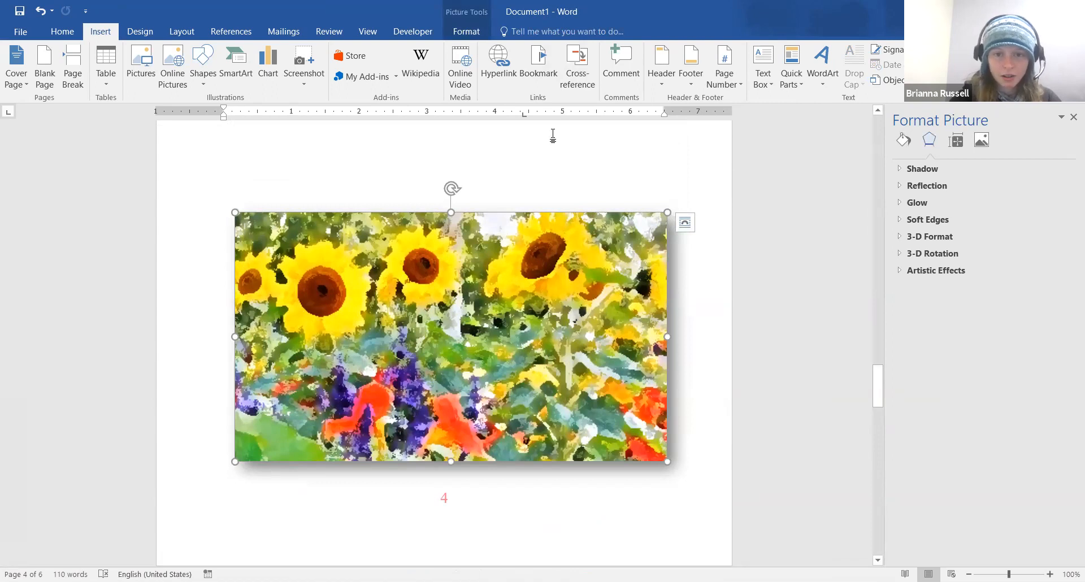
click(545, 72)
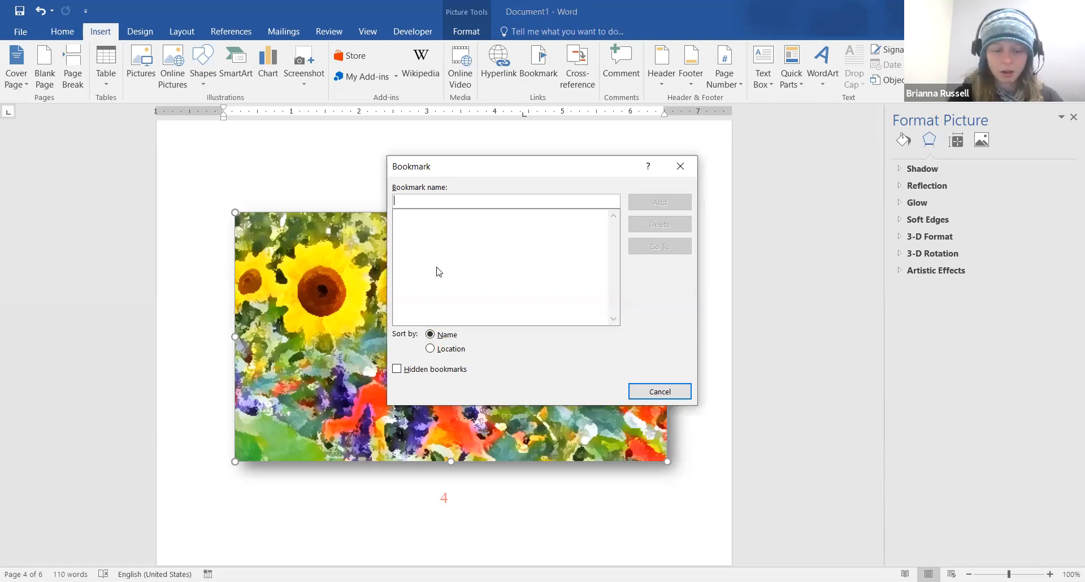
text(Fo)
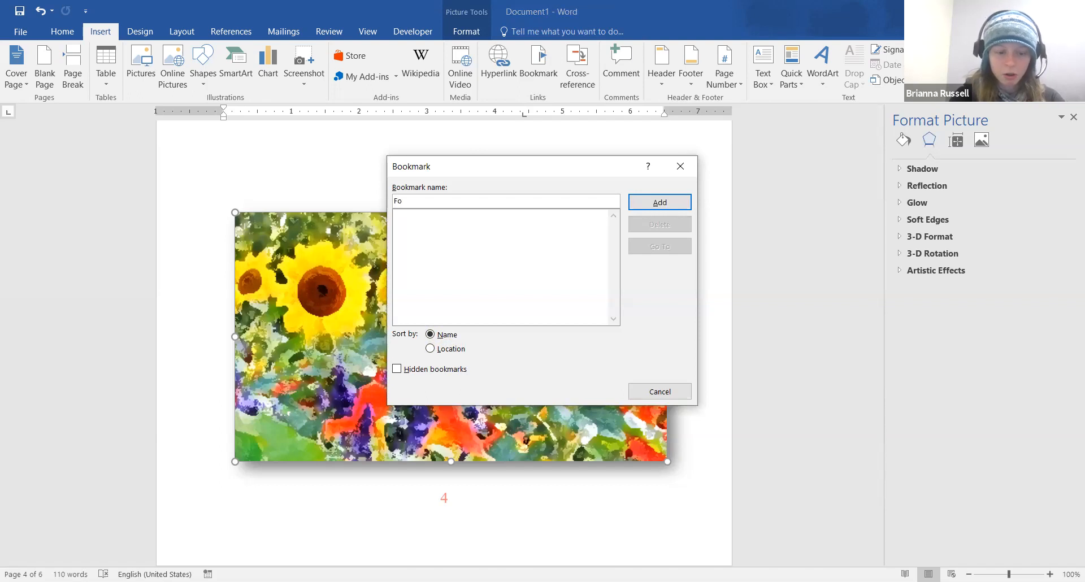
text(lower P)
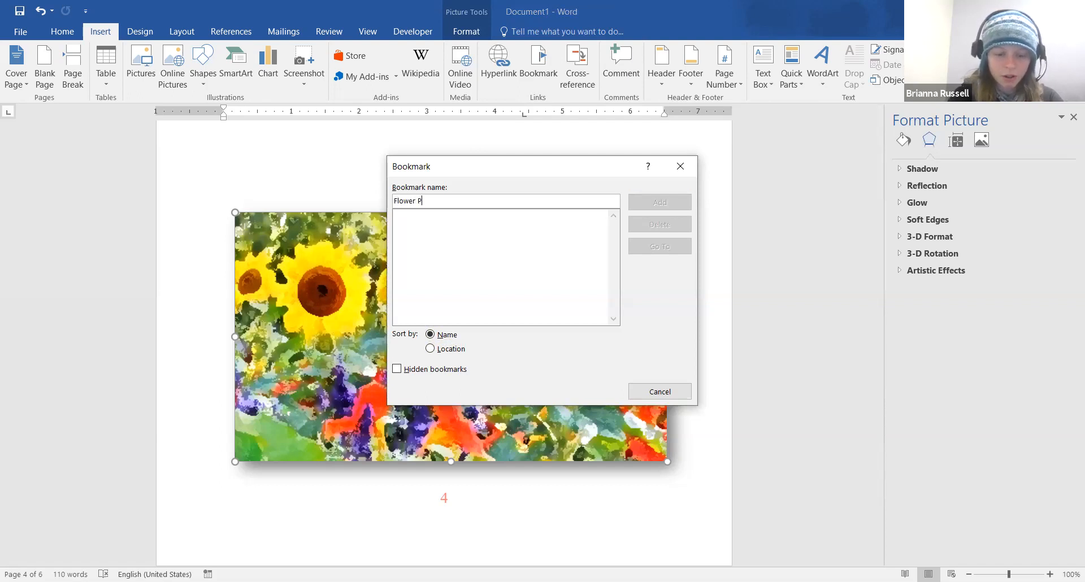
text(hoto)
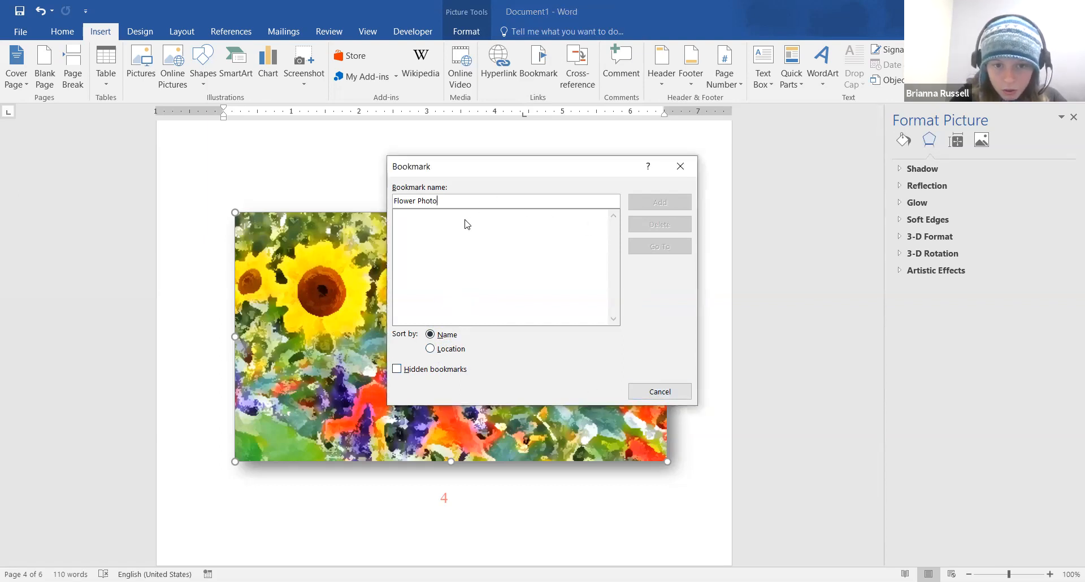
click(680, 164)
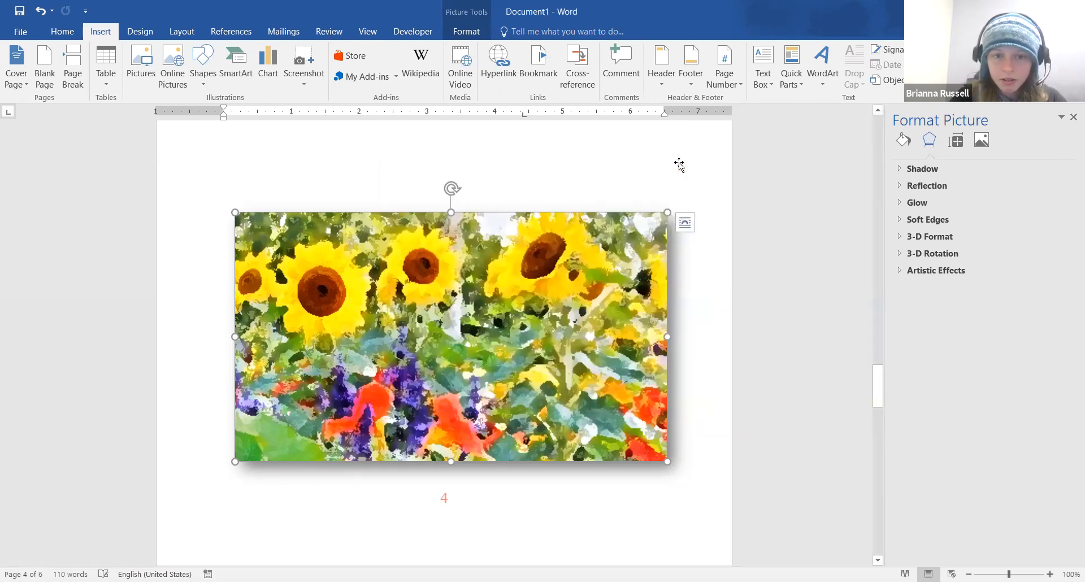
click(540, 63)
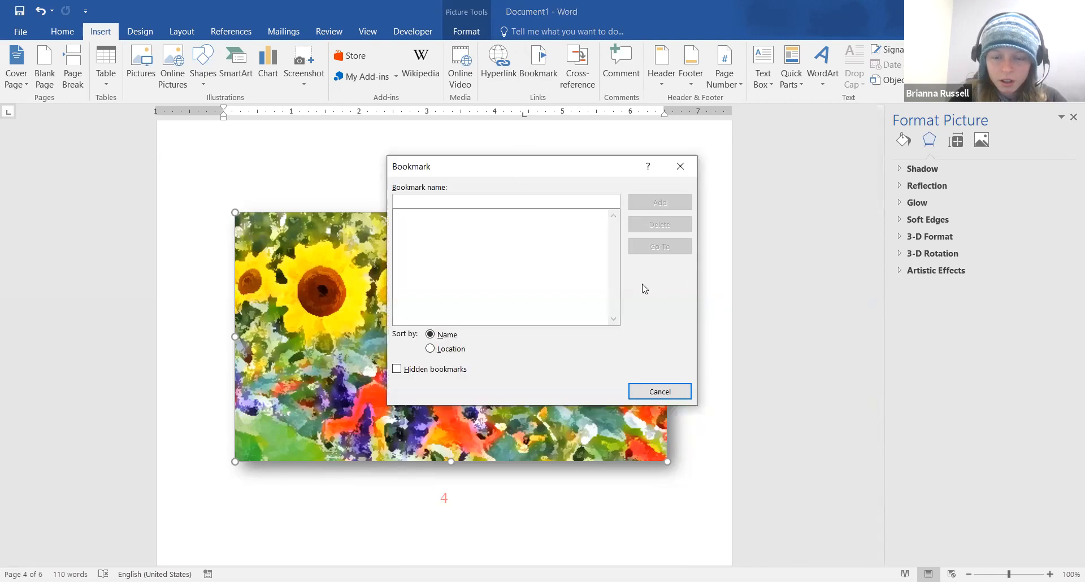
click(662, 397)
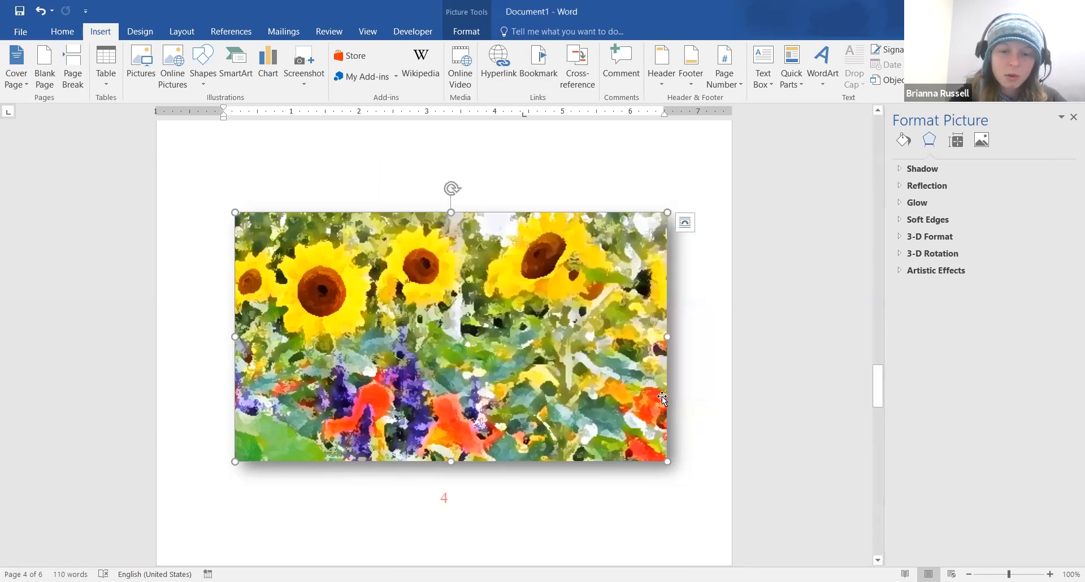
right_click(532, 367)
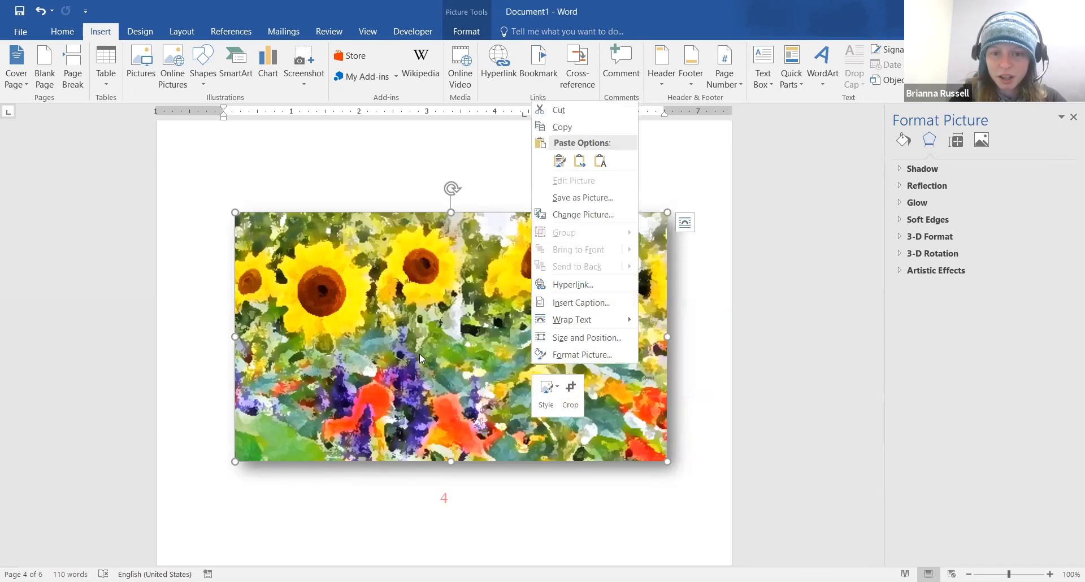
click(540, 62)
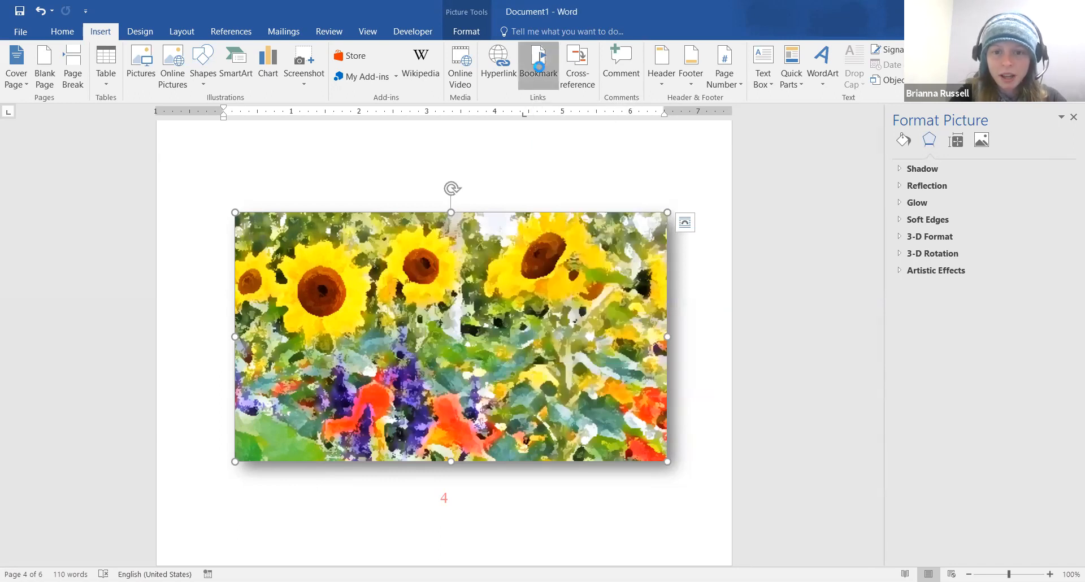
click(540, 62)
click(529, 450)
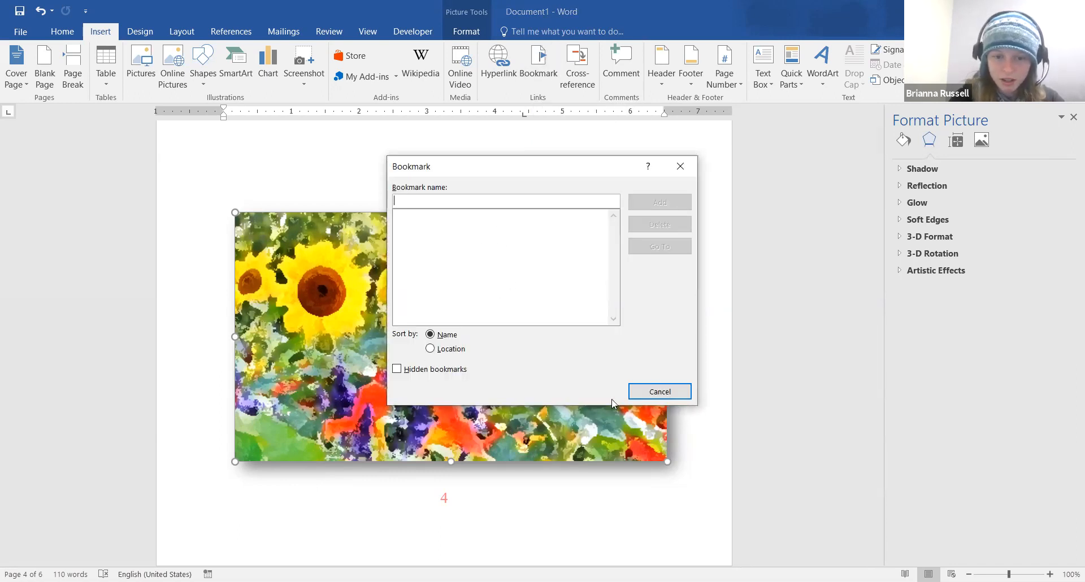
click(641, 391)
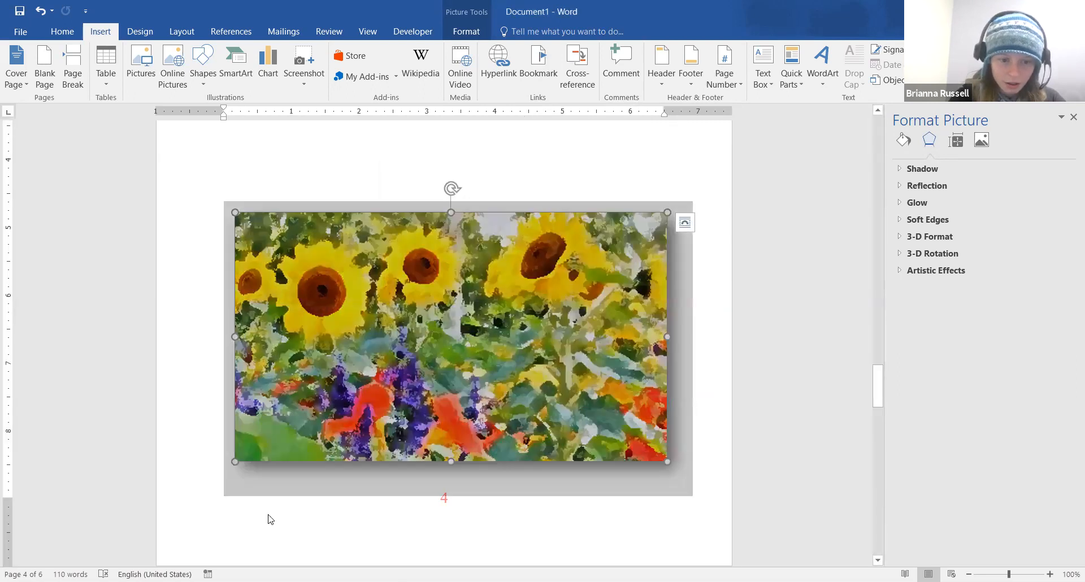
scroll(477, 417, down, 3)
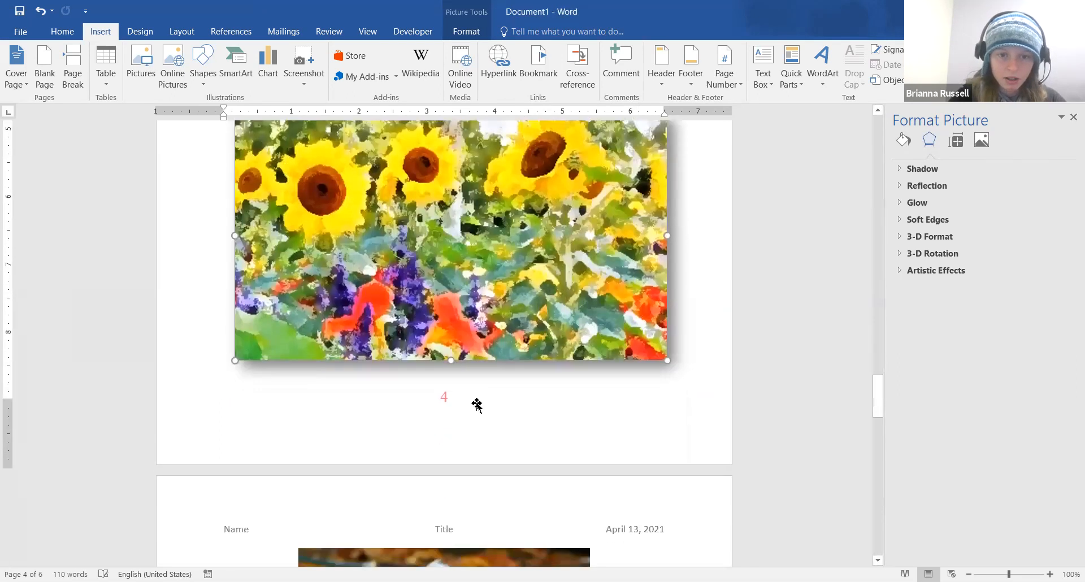
scroll(477, 405, up, 6)
Add a bookmark named 'Flower' at the end of the Shapes and Pictures heading
click(379, 181)
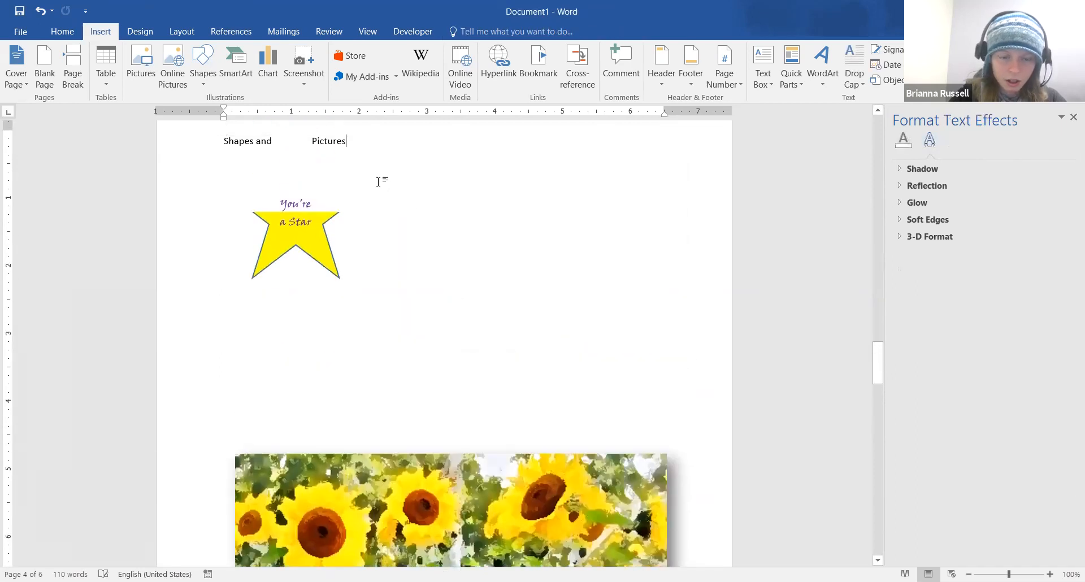
click(539, 67)
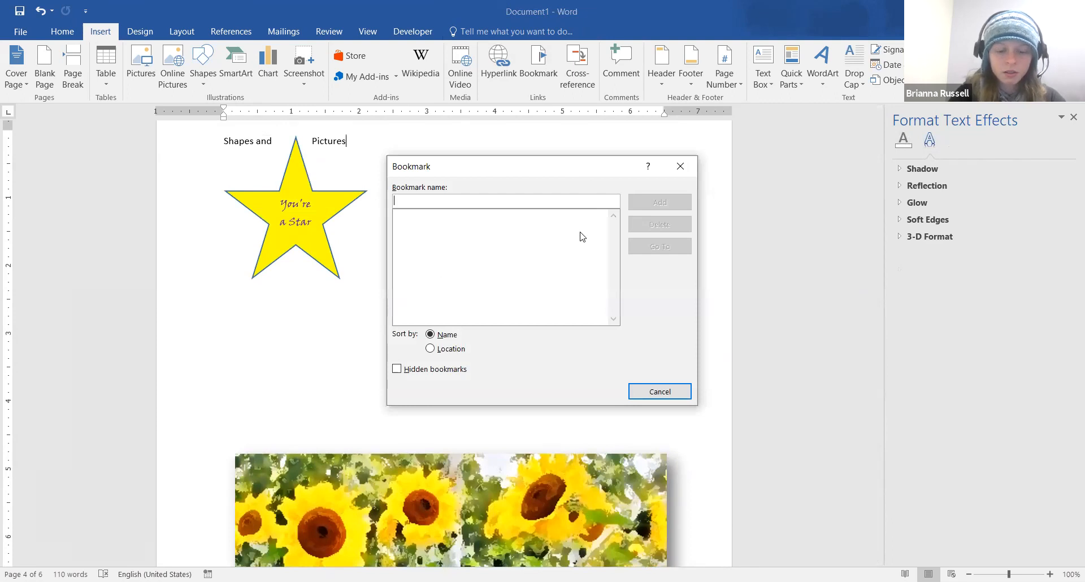
text(Flower)
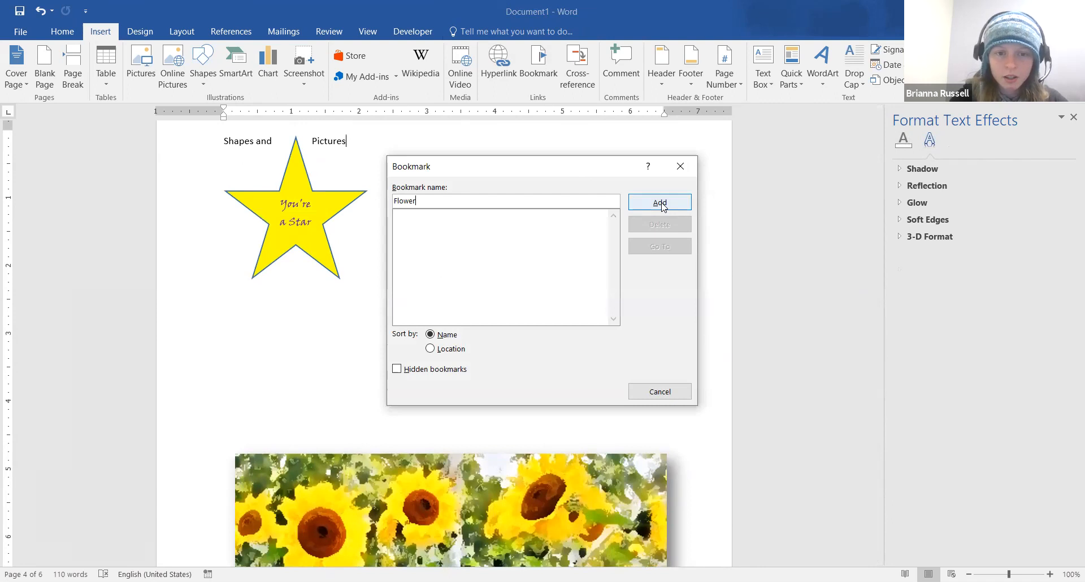
click(661, 202)
scroll(393, 359, down, 3)
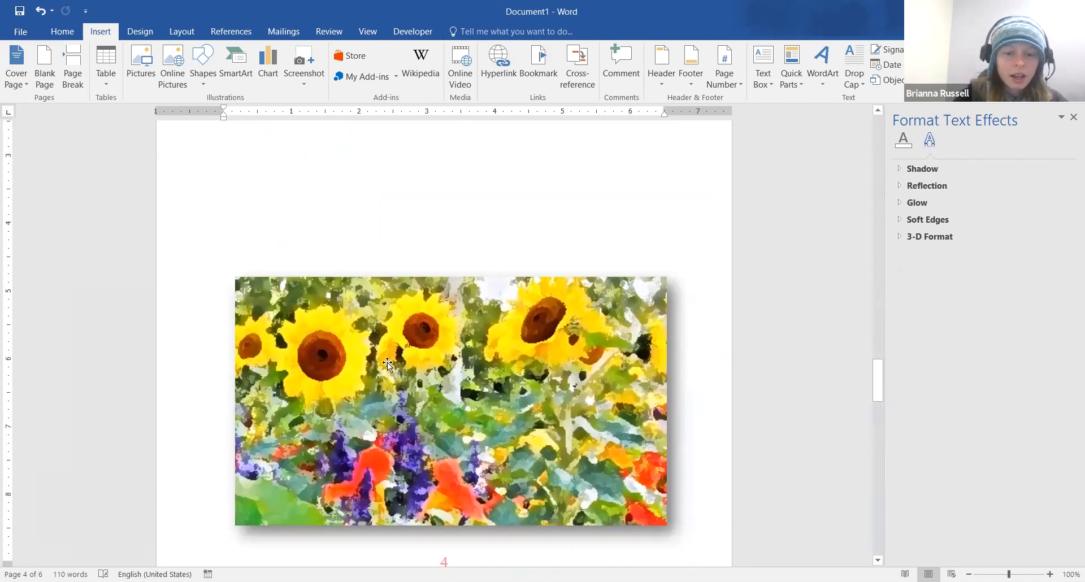
scroll(388, 365, down, 10)
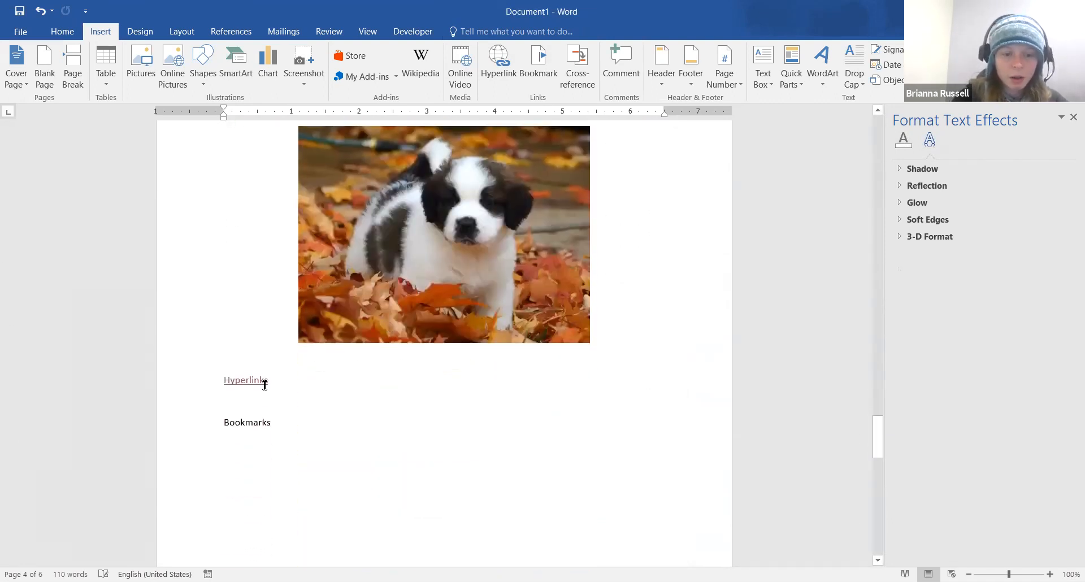
Edit the Hyperlinks link to display 'Picture Page' and point to the Flower bookmark
right_click(261, 380)
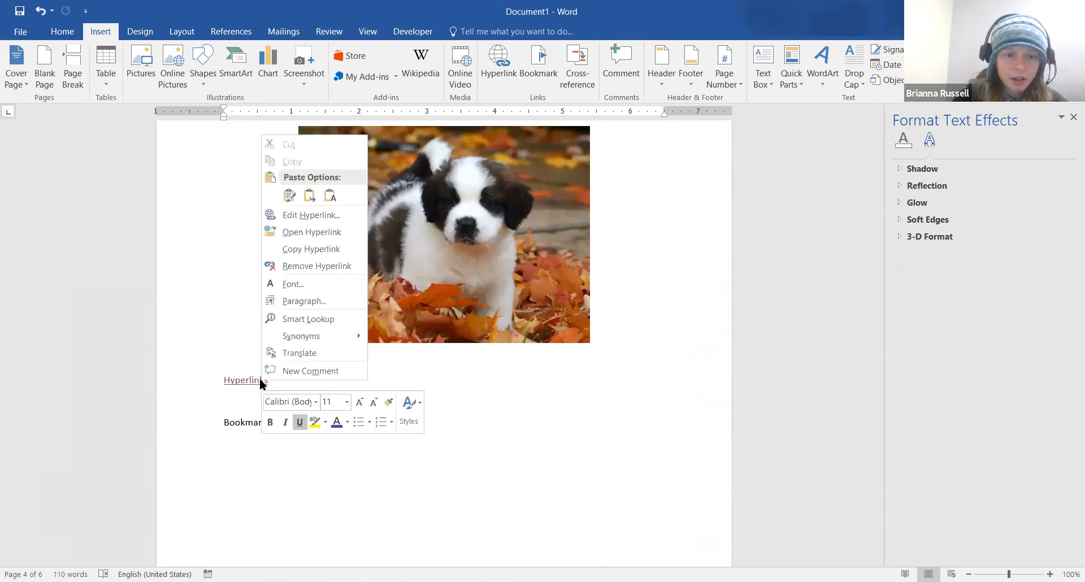
click(299, 215)
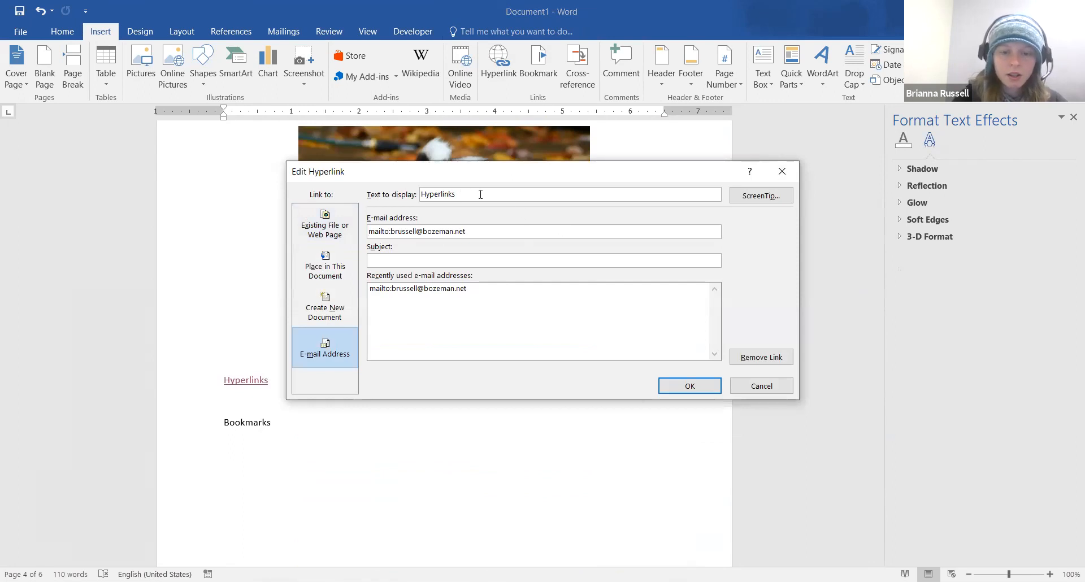
drag(481, 194, 408, 198)
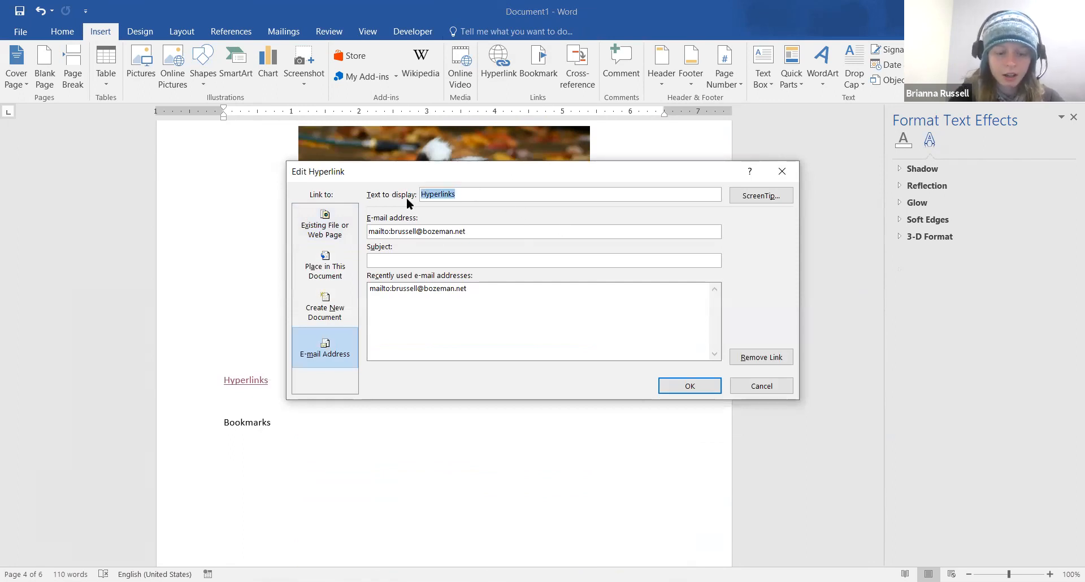
text(Picture)
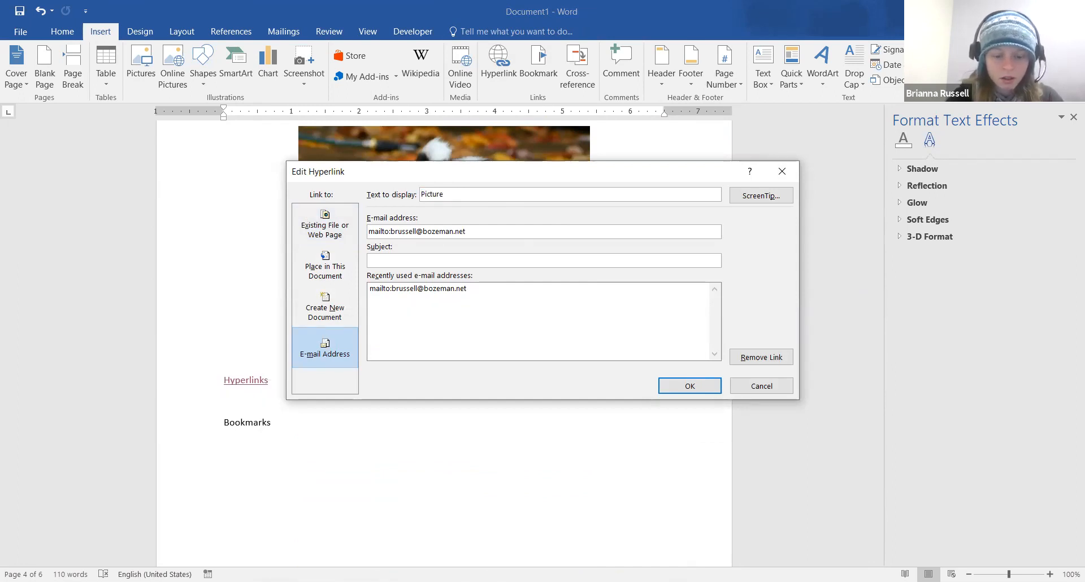
text( P)
key(BackSpace)
text(Page)
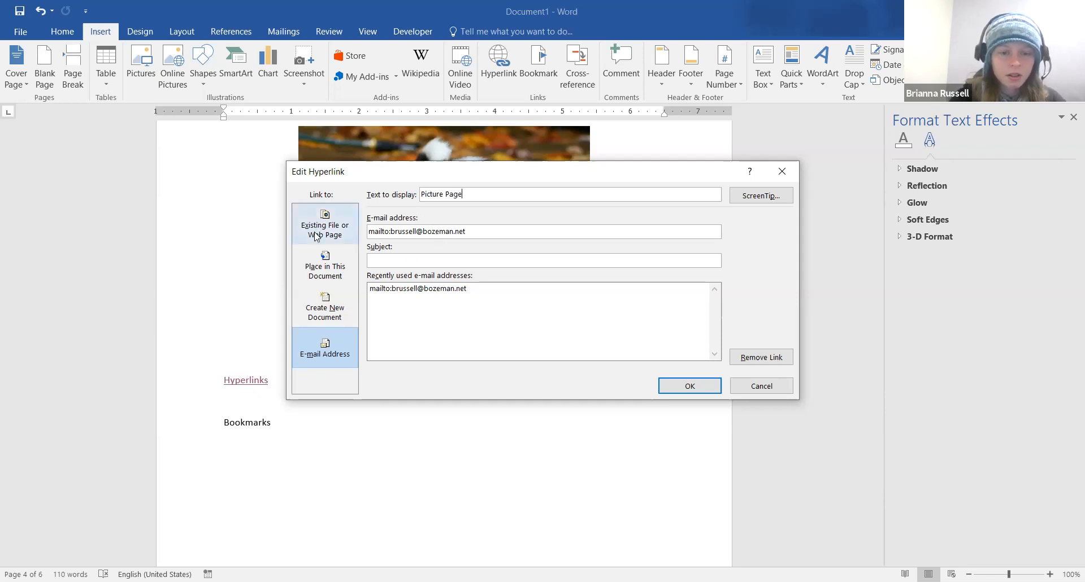
click(326, 270)
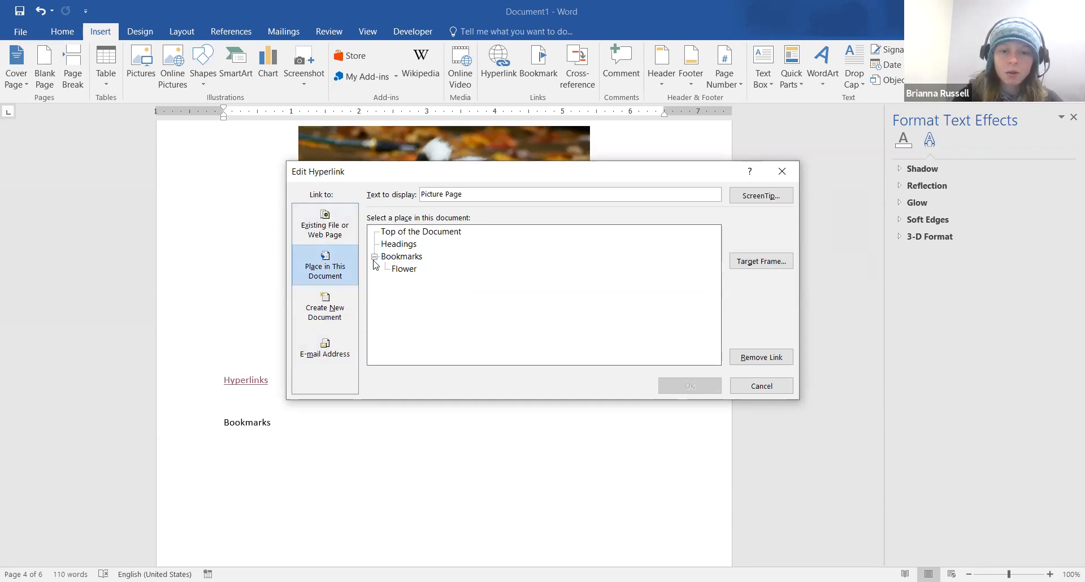
click(406, 272)
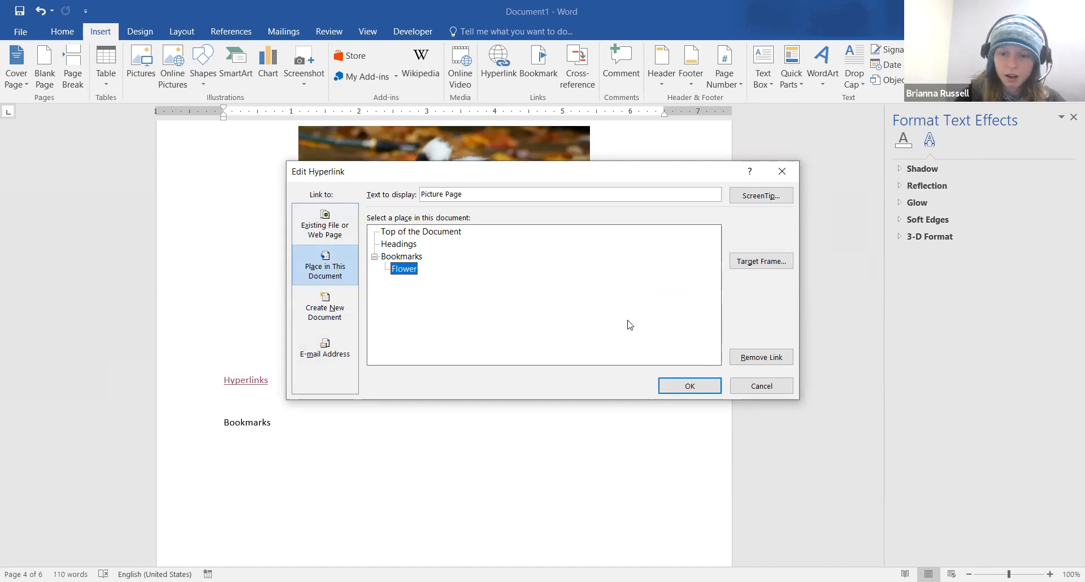
click(701, 391)
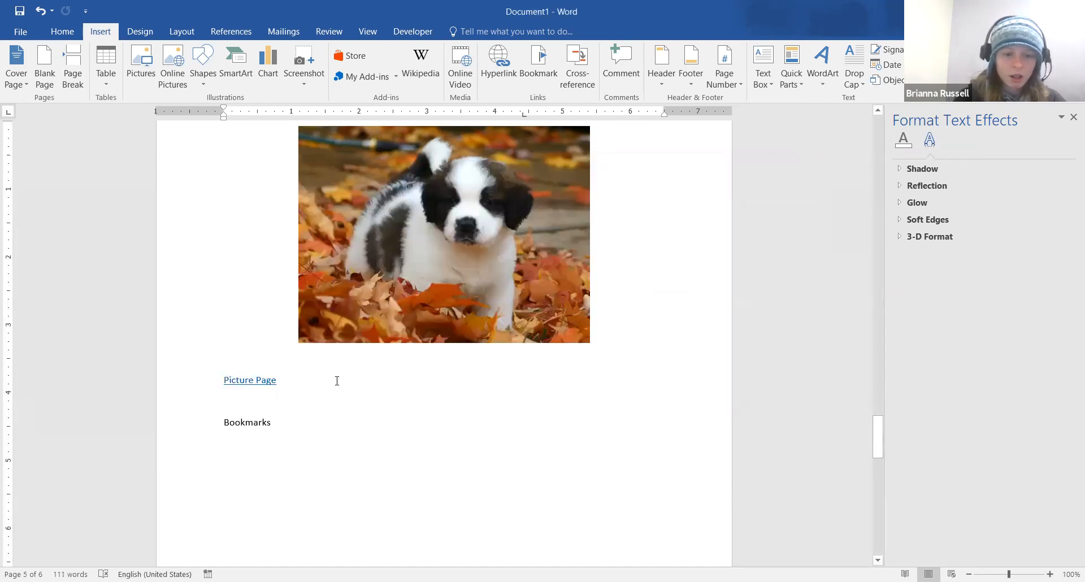
Follow the Picture Page link to the Flower bookmark, then switch to Seed Packets - Vegetable
ctrl+click(246, 380)
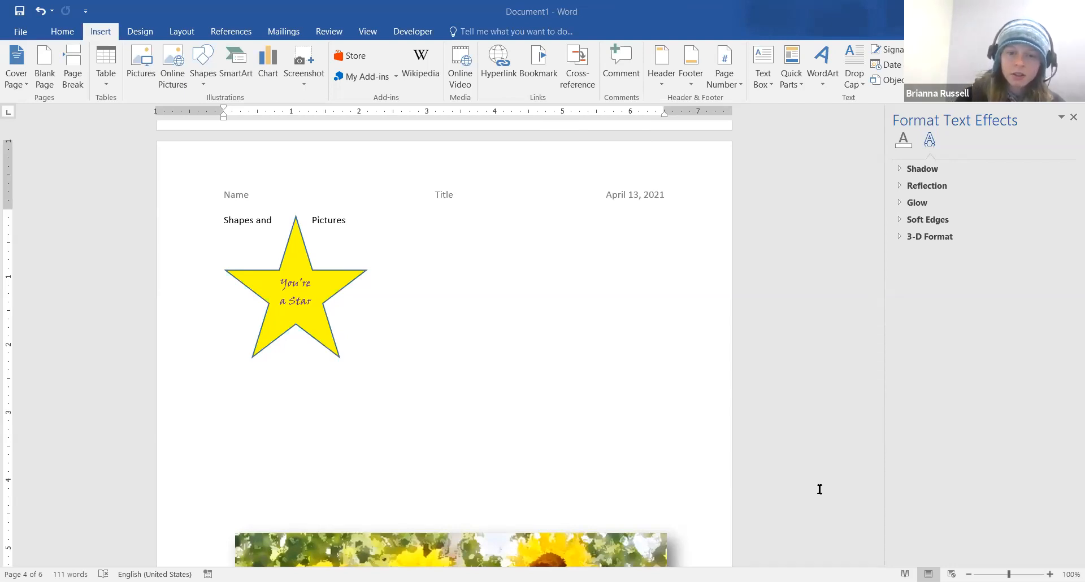
key(alt+Tab)
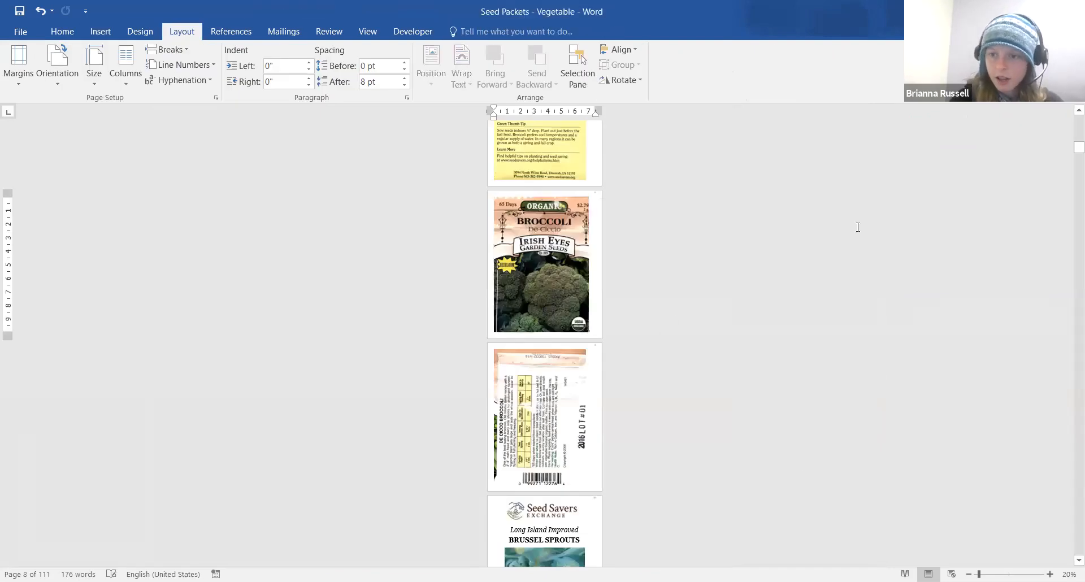
Zoom Seed Packets - Vegetable to 64% and place the cursor at the Corn Temptress packet
mouse_move(1078, 146)
mouse_down()
mouse_move(1070, 118)
mouse_move(1068, 129)
mouse_up()
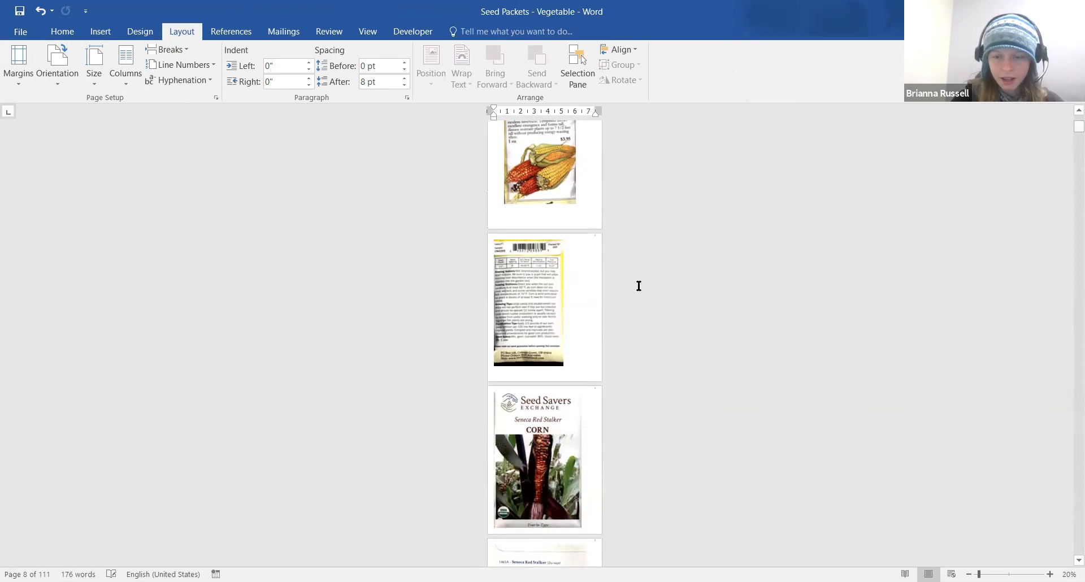
scroll(657, 288, up, 3)
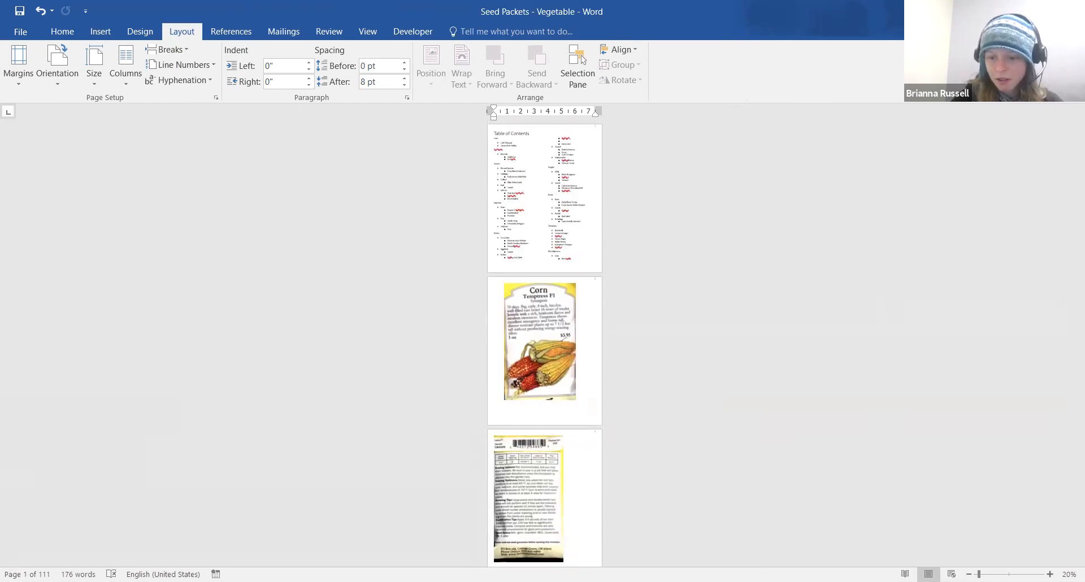
drag(980, 574, 996, 574)
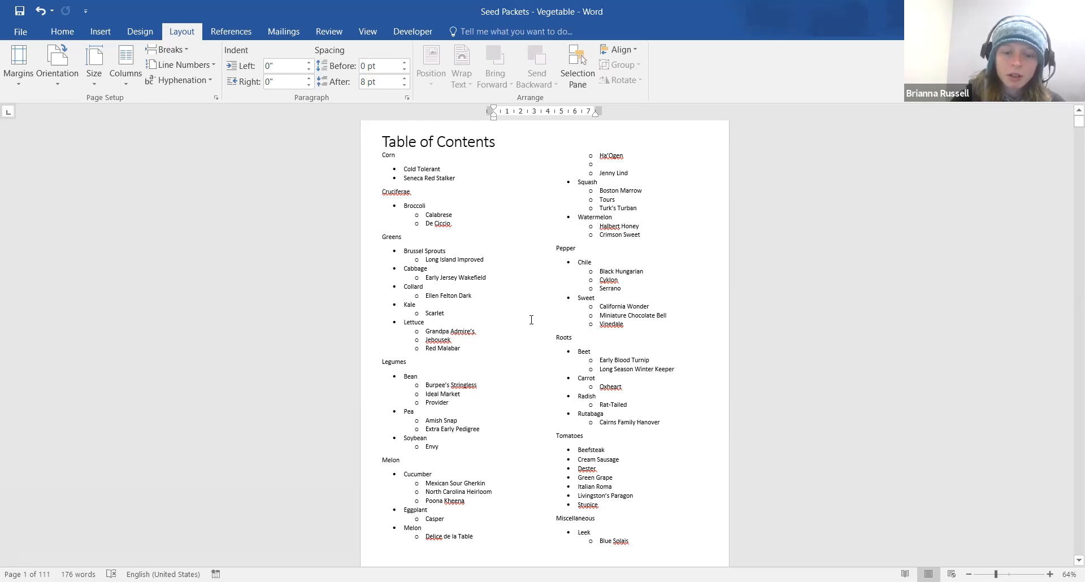
scroll(531, 317, down, 5)
click(415, 358)
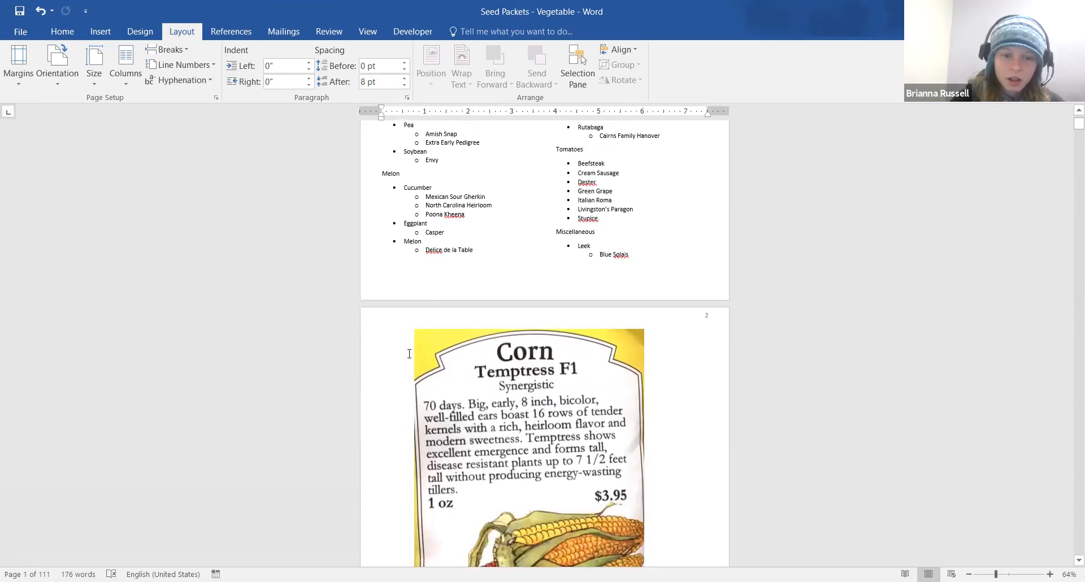
scroll(415, 357, down, 3)
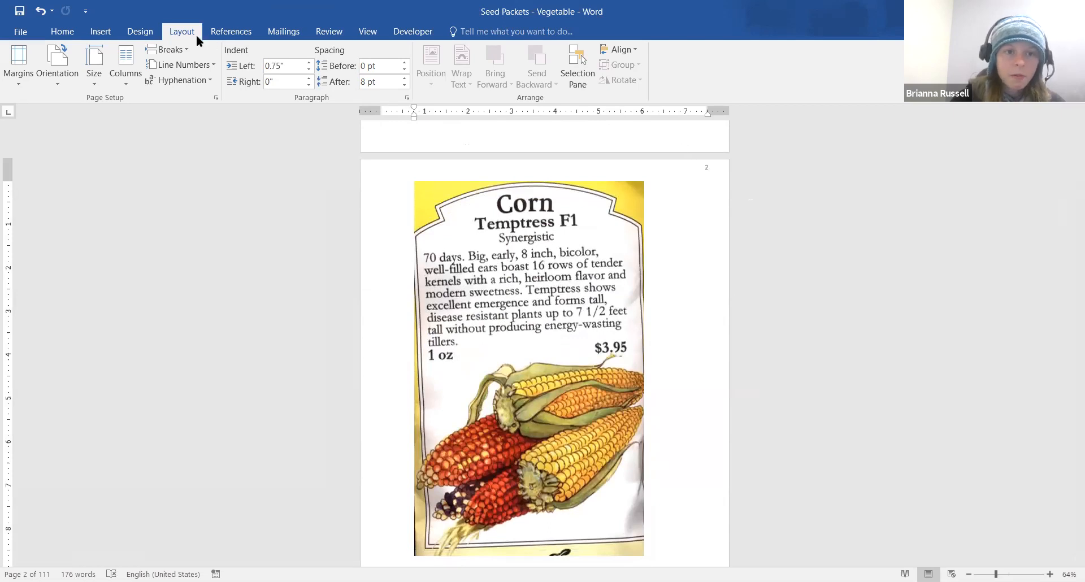
click(100, 31)
Try the bookmark name 'Corn Temptress', then close the Bookmark dialog without adding it
click(523, 65)
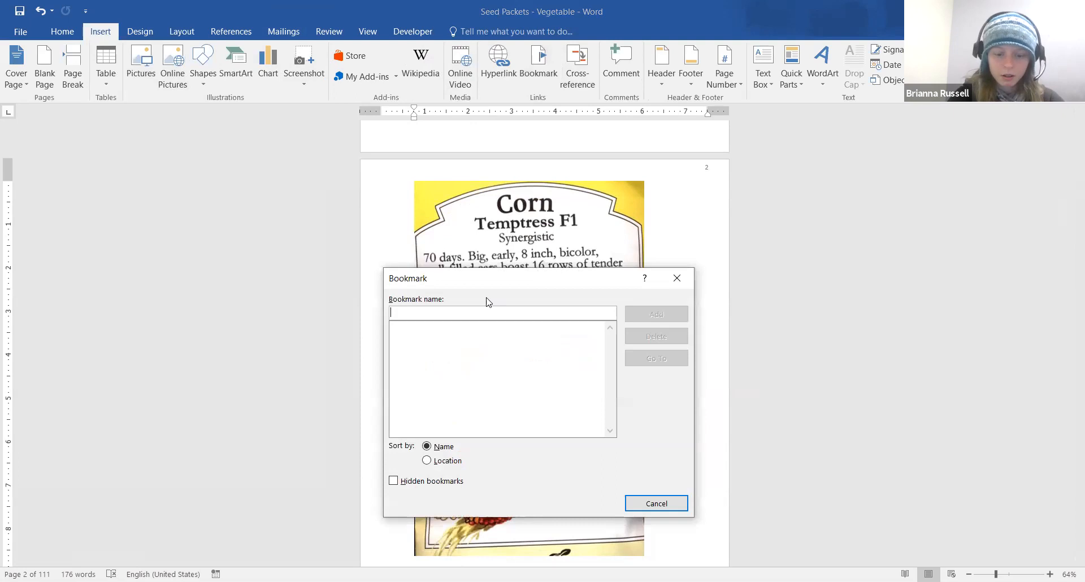
text(Corn Te)
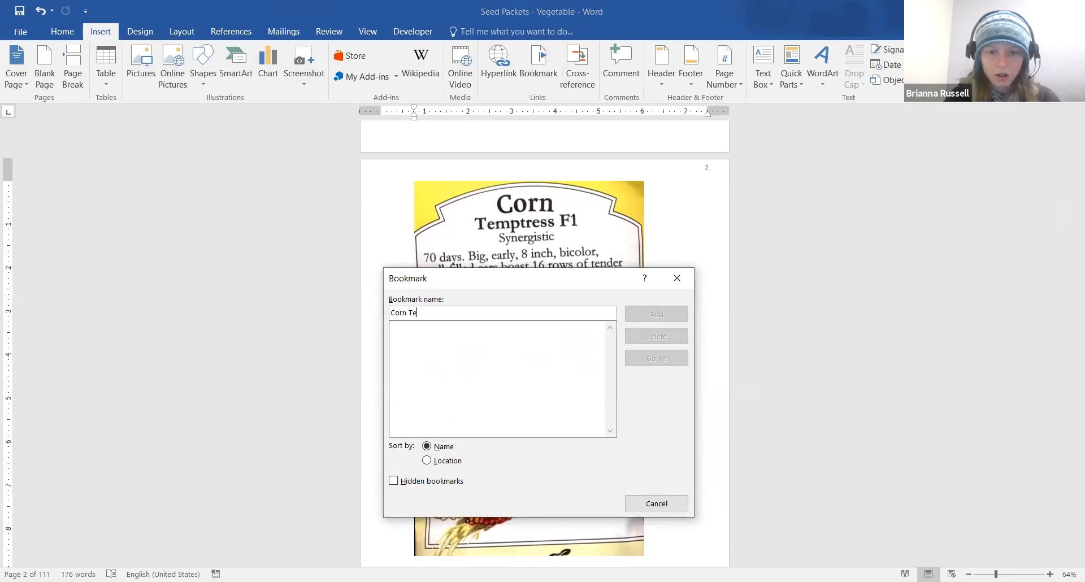
text(mptress)
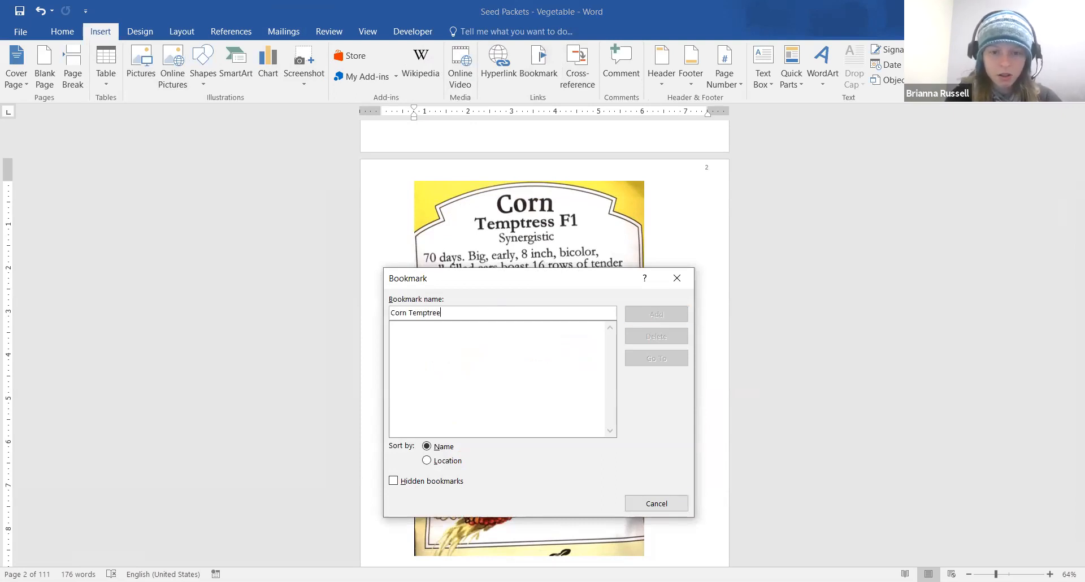
key(BackSpace)
key(BackSpace)
text(ss)
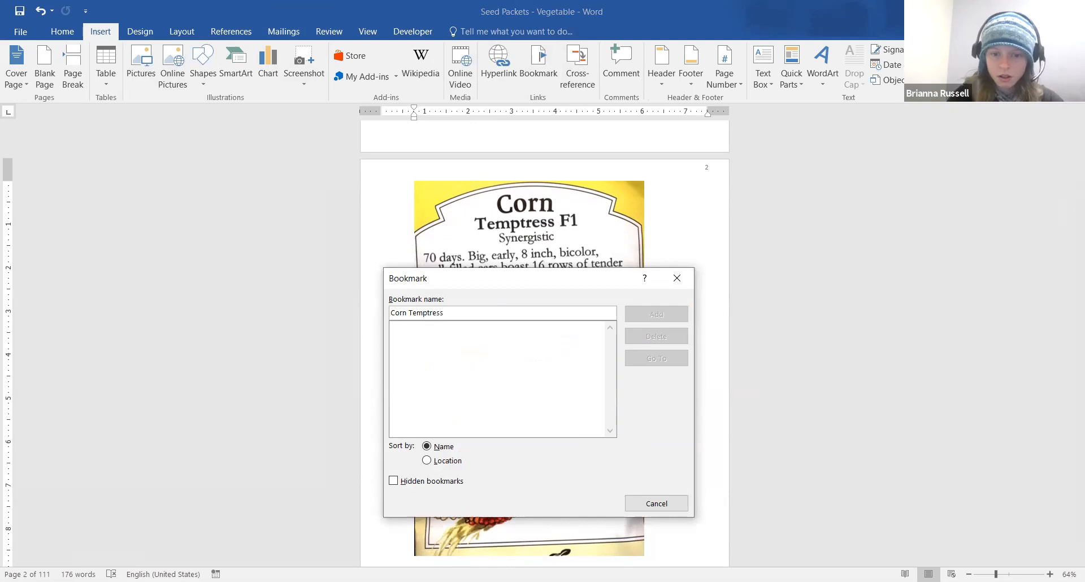
click(437, 463)
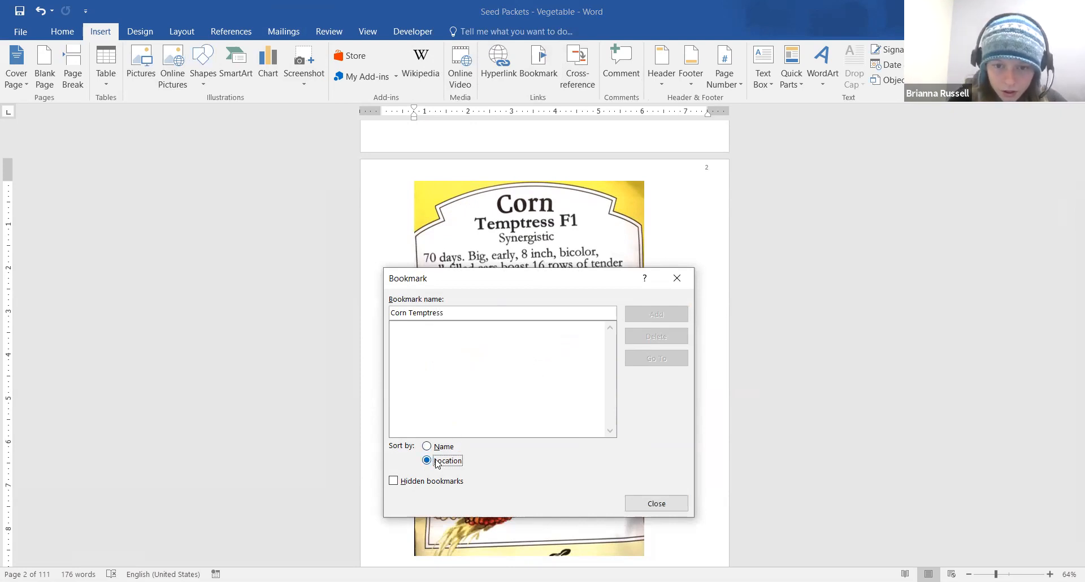
click(442, 446)
click(642, 505)
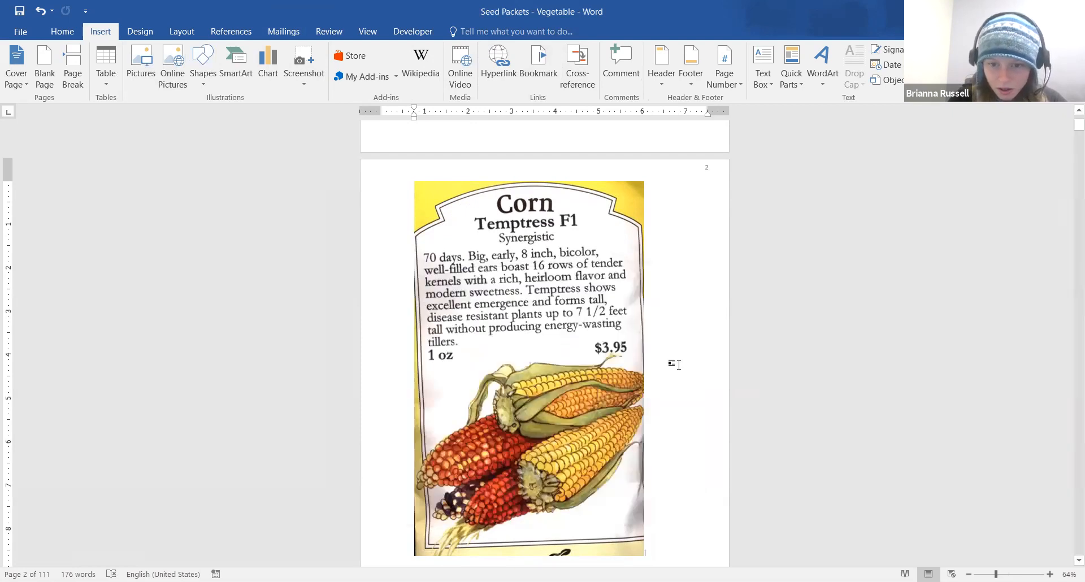
click(397, 222)
click(396, 218)
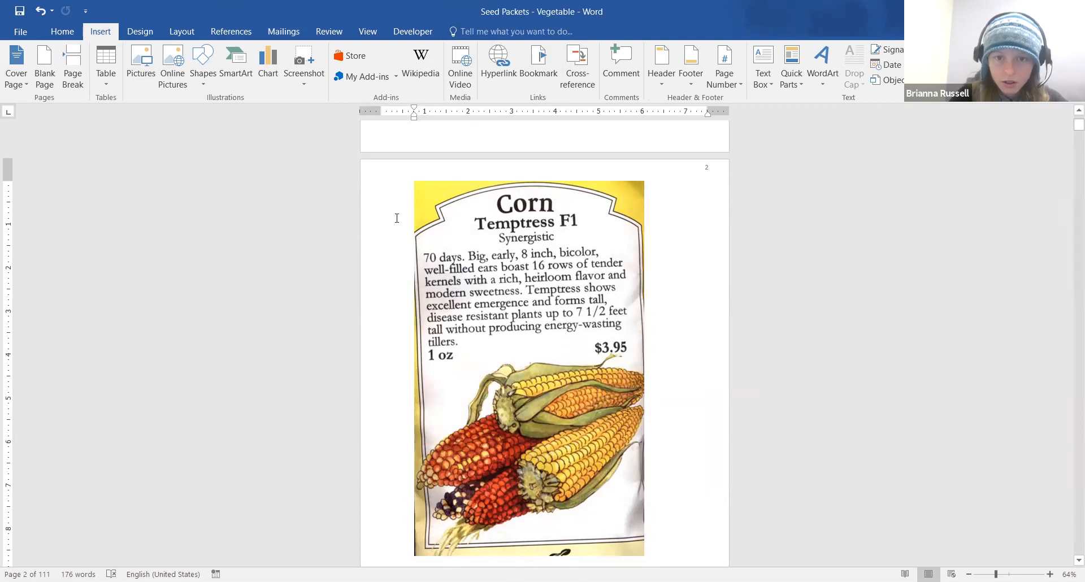
Add a bookmark named CornTemptress at the Corn Temptress F1 packet on page 2
click(539, 64)
text(Corn)
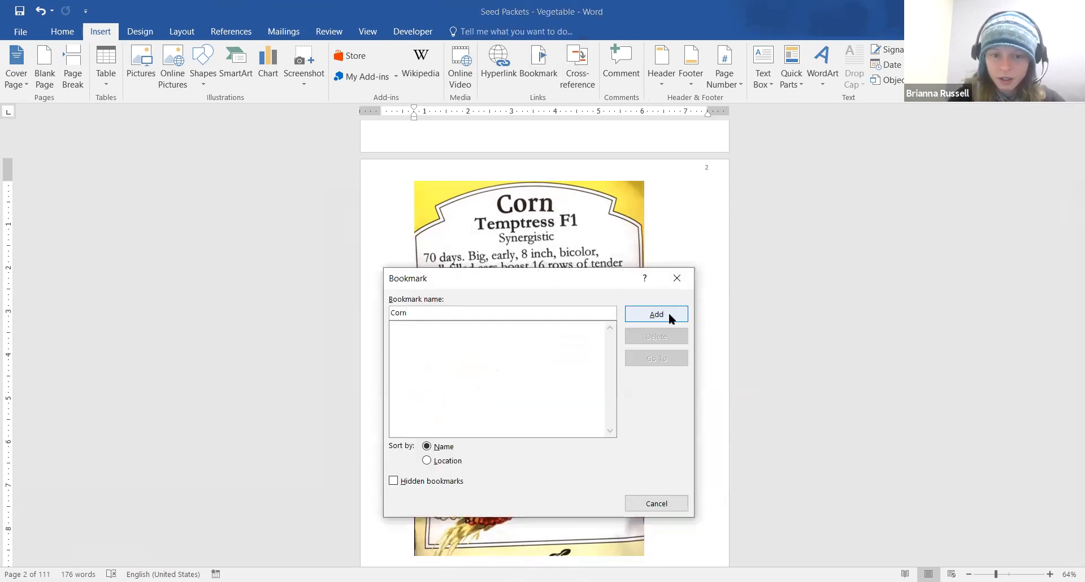
text( Te)
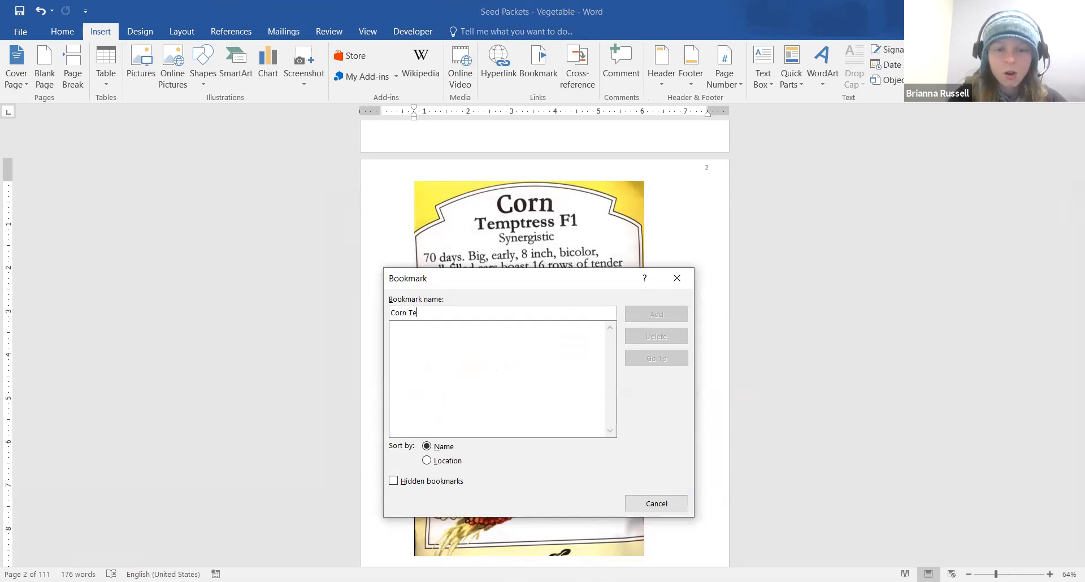
key(BackSpace)
key(BackSpace)
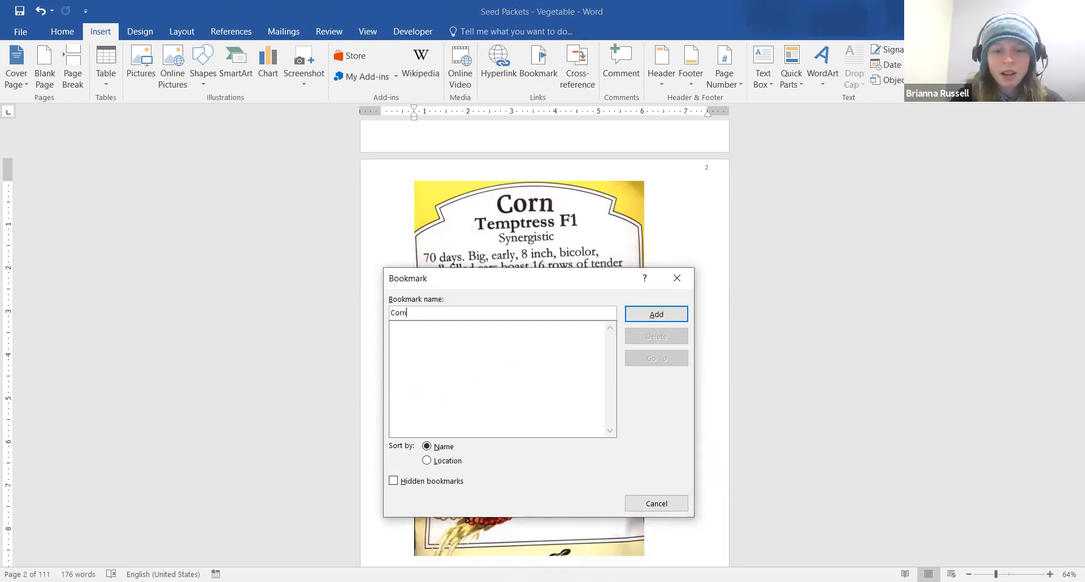
text(T)
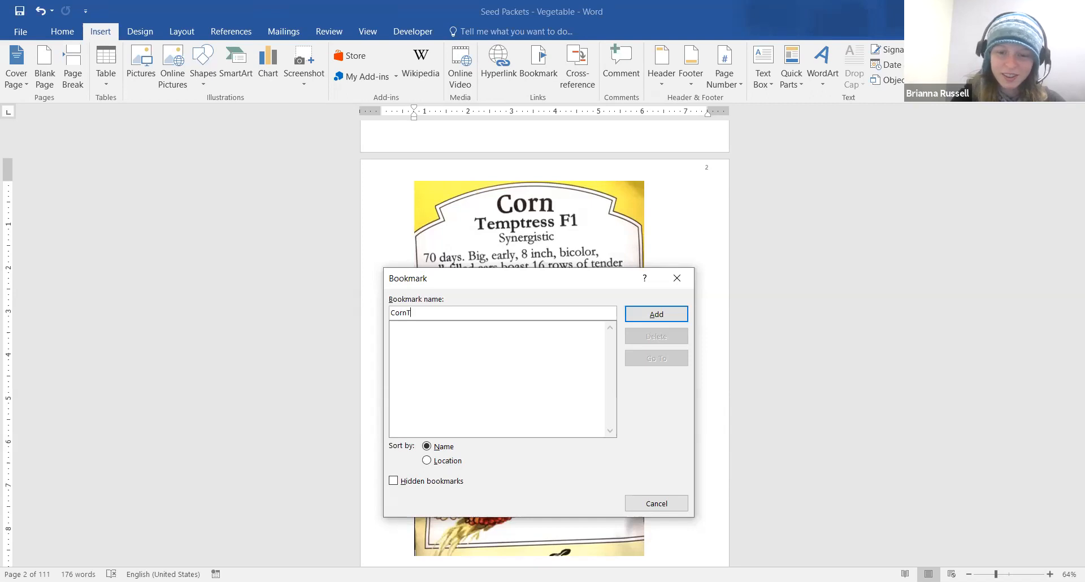
text(em)
key(BackSpace)
key(BackSpace)
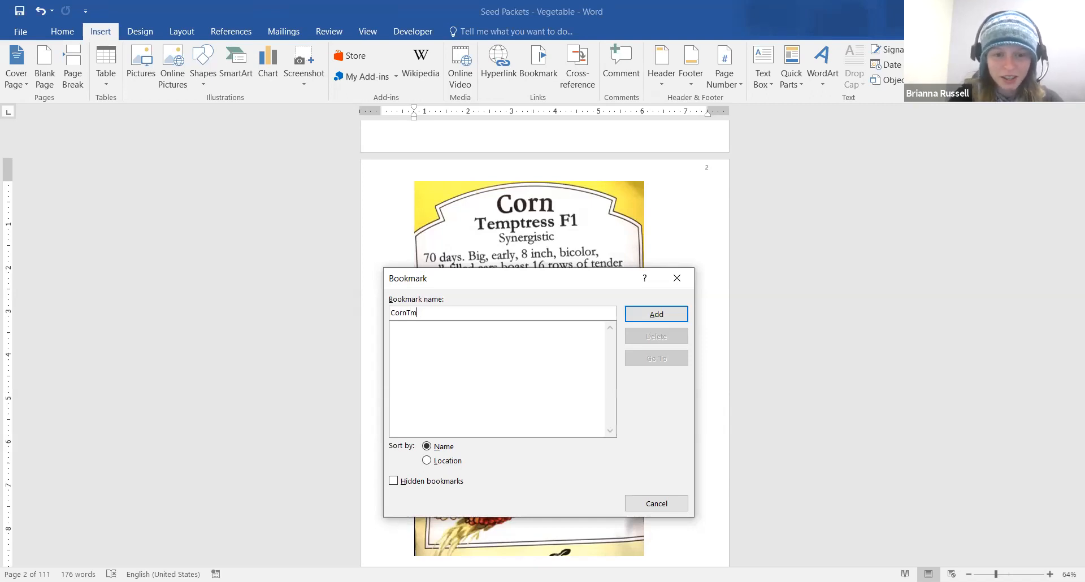
text(emptress)
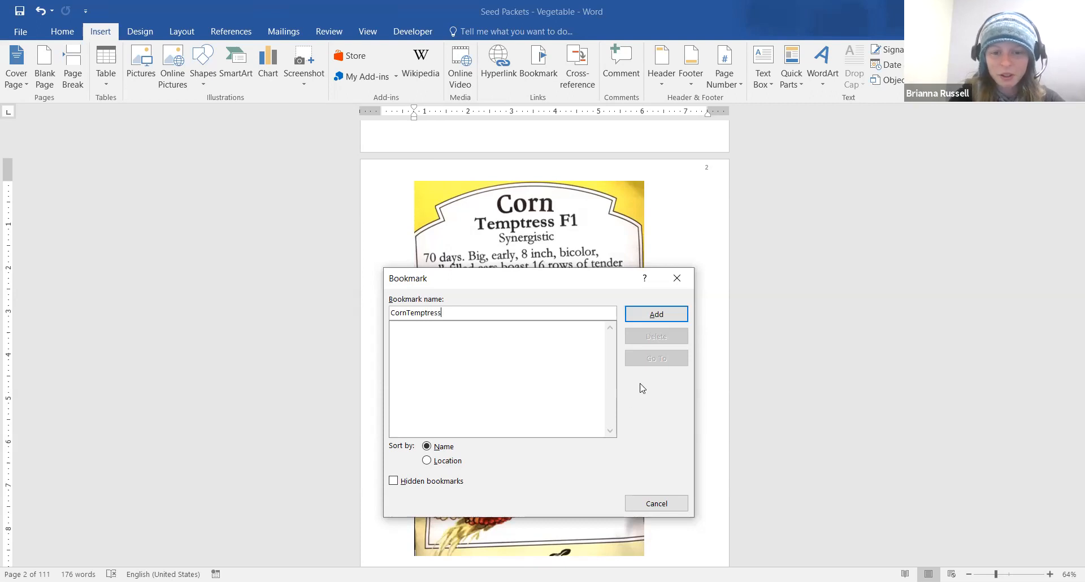
click(651, 318)
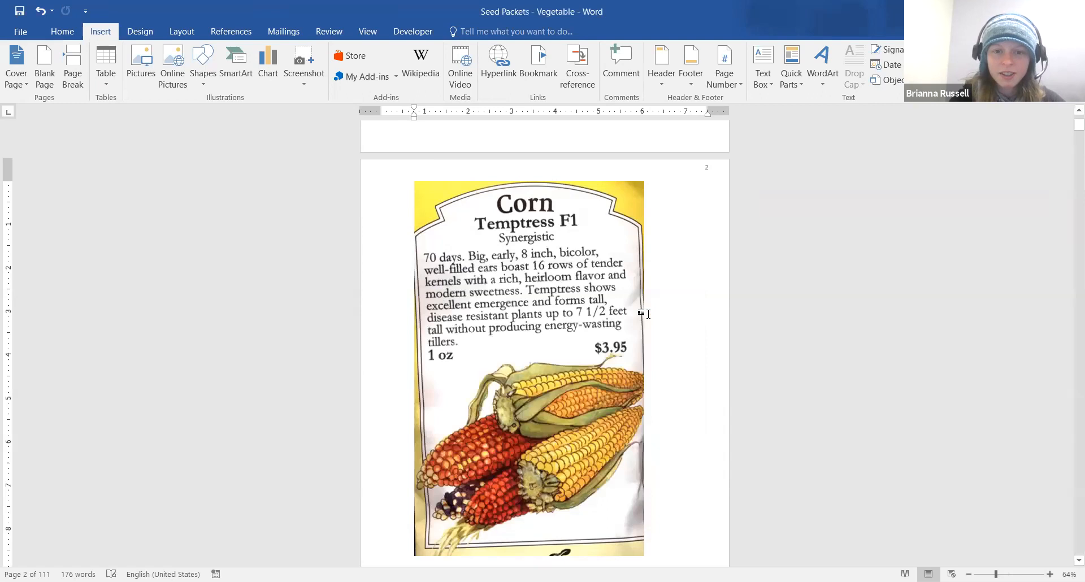
Add a new bullet 'Teptress' under Seneca Red Stalker in the table of contents
scroll(649, 314, up, 5)
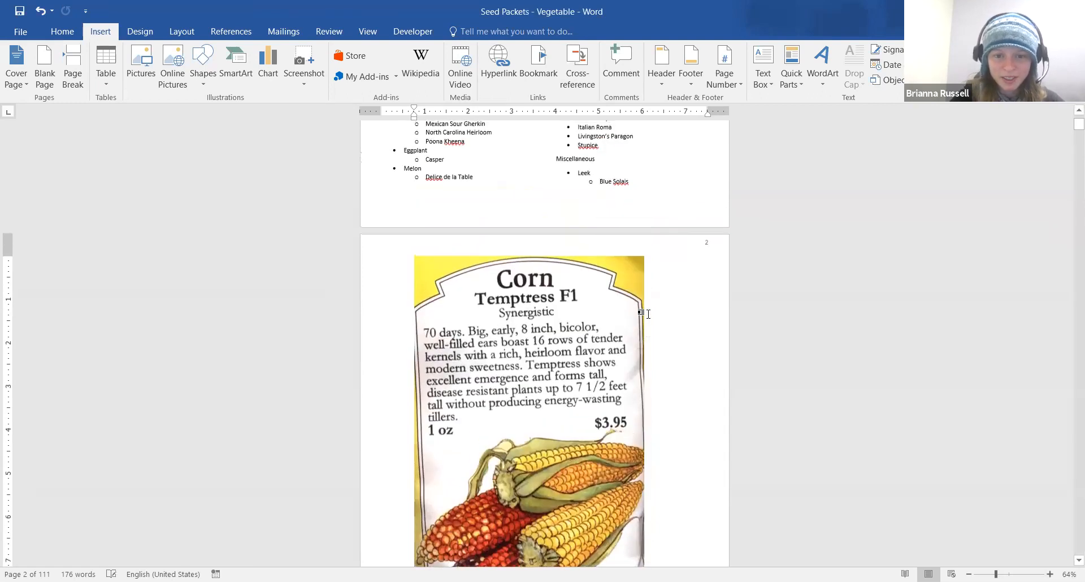
scroll(649, 314, up, 5)
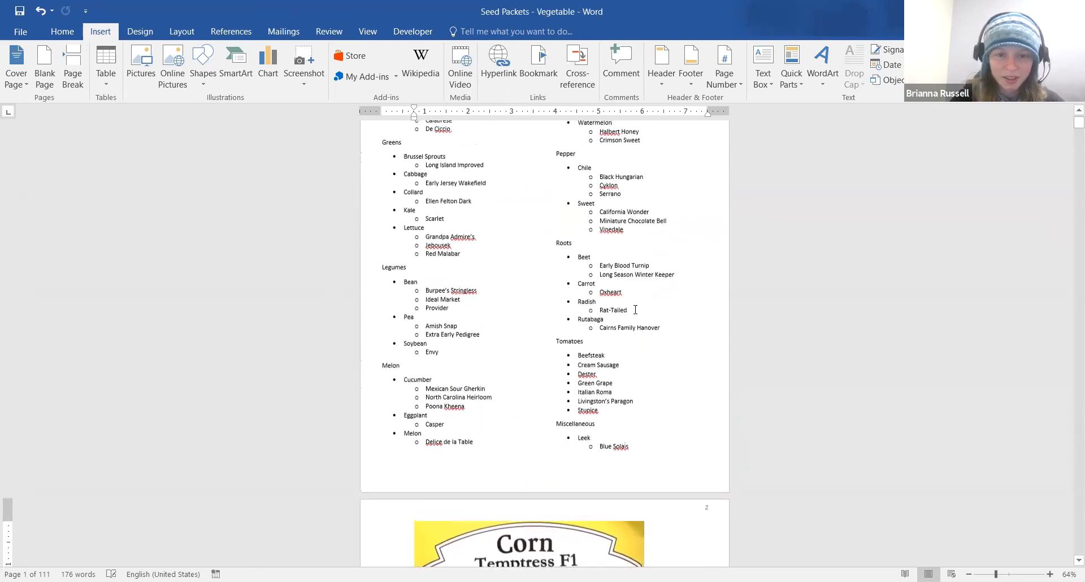
scroll(501, 220, up, 1)
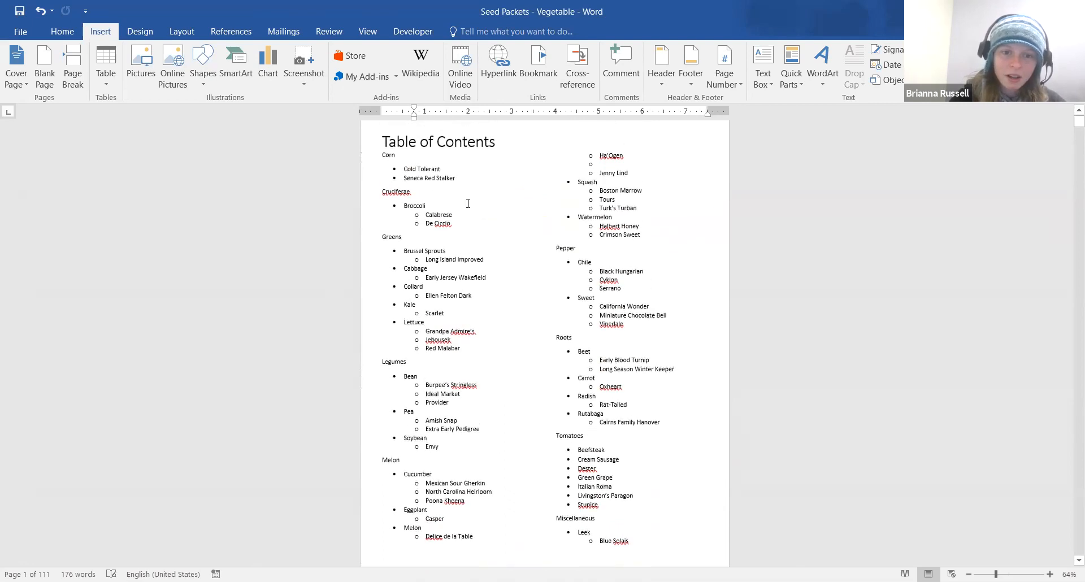
click(405, 170)
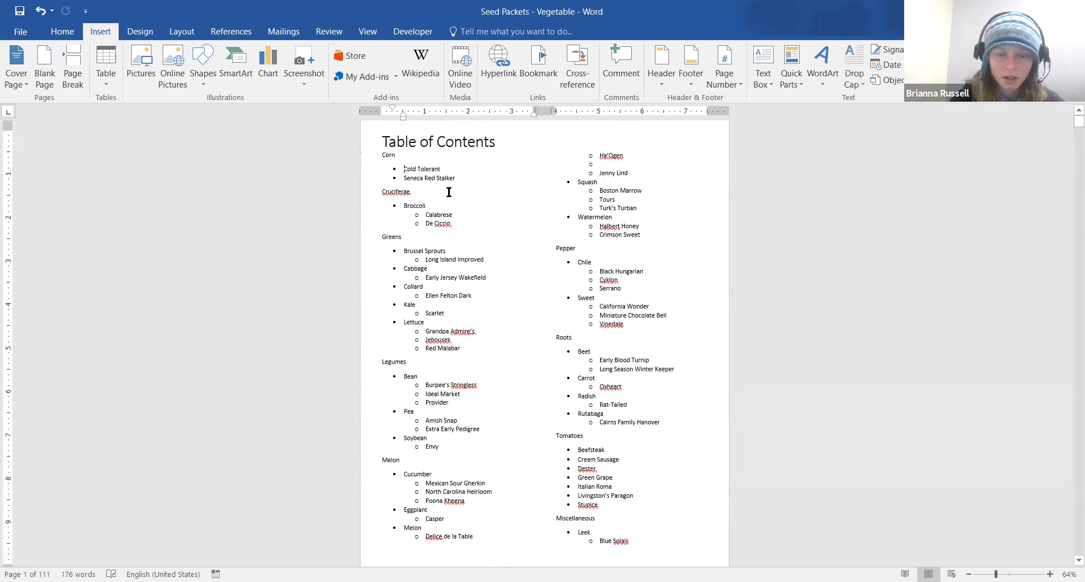
click(404, 177)
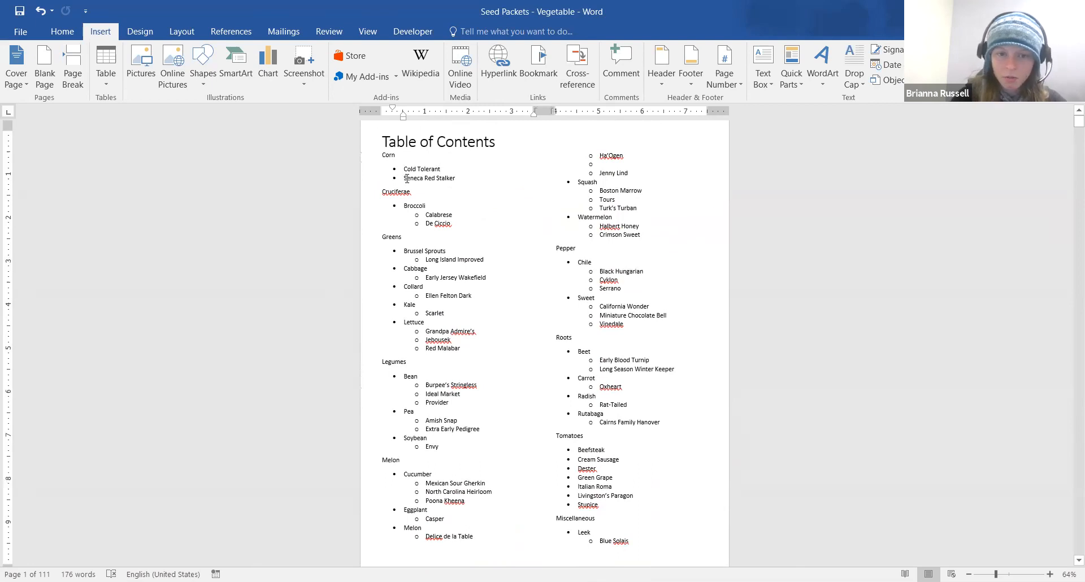
click(459, 178)
key(Return)
text(Teptress)
Hyperlink 'Teptress' to the CornTemptress bookmark and follow the link to test it
drag(430, 188, 405, 190)
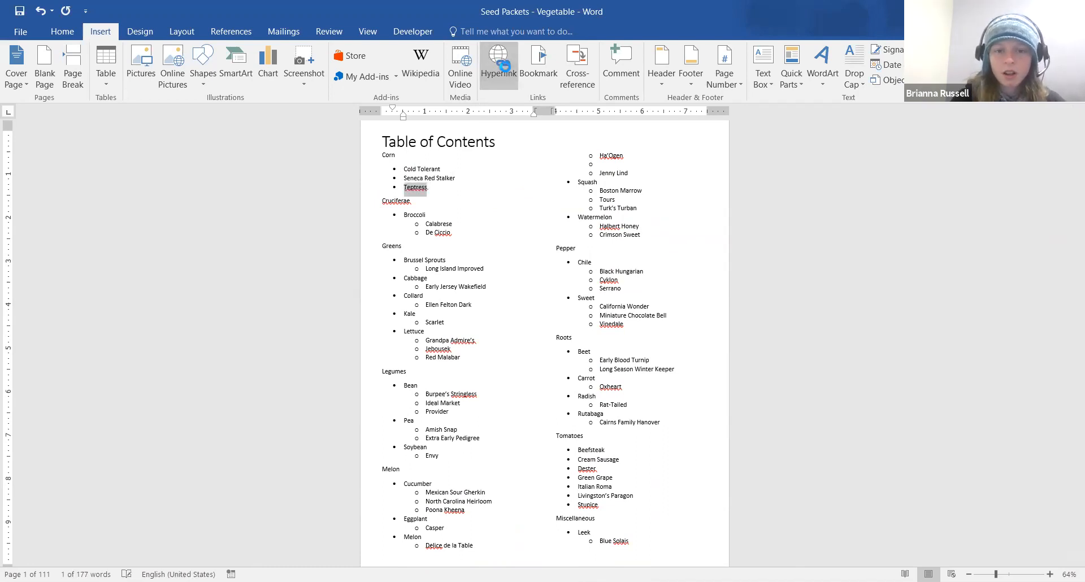
click(502, 65)
click(430, 268)
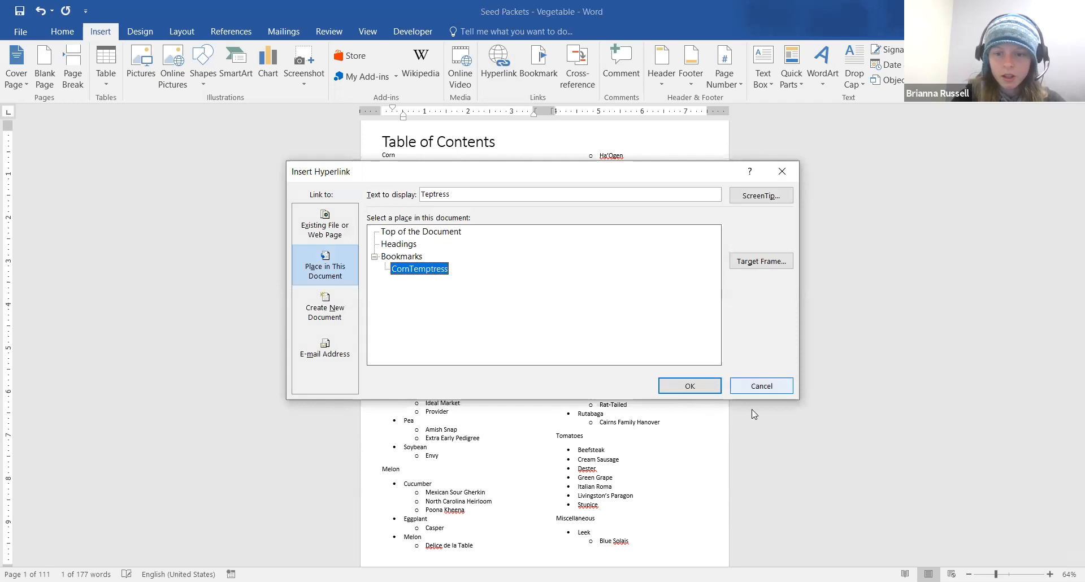
click(700, 388)
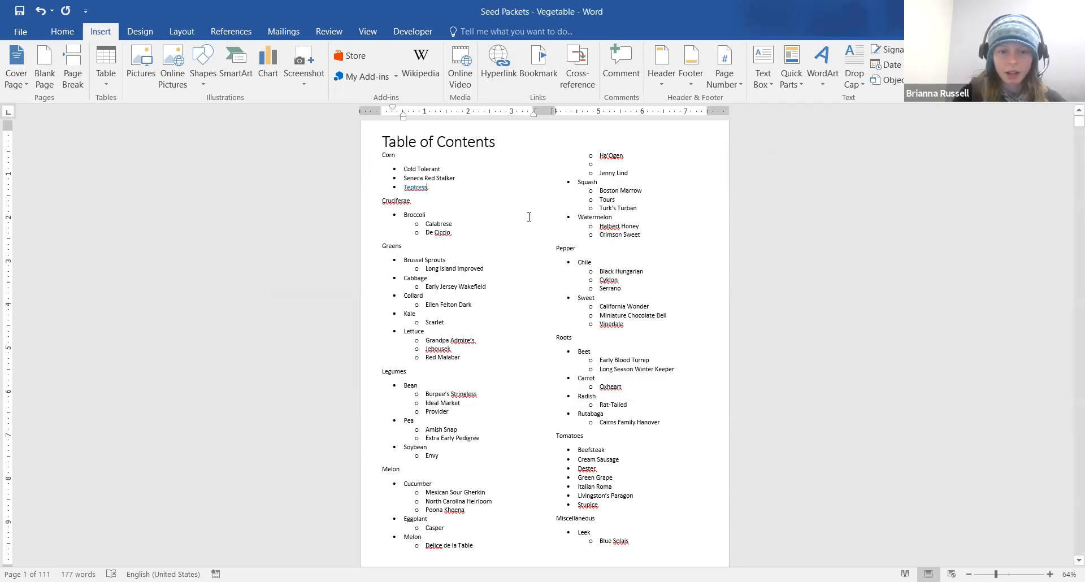
ctrl+click(423, 190)
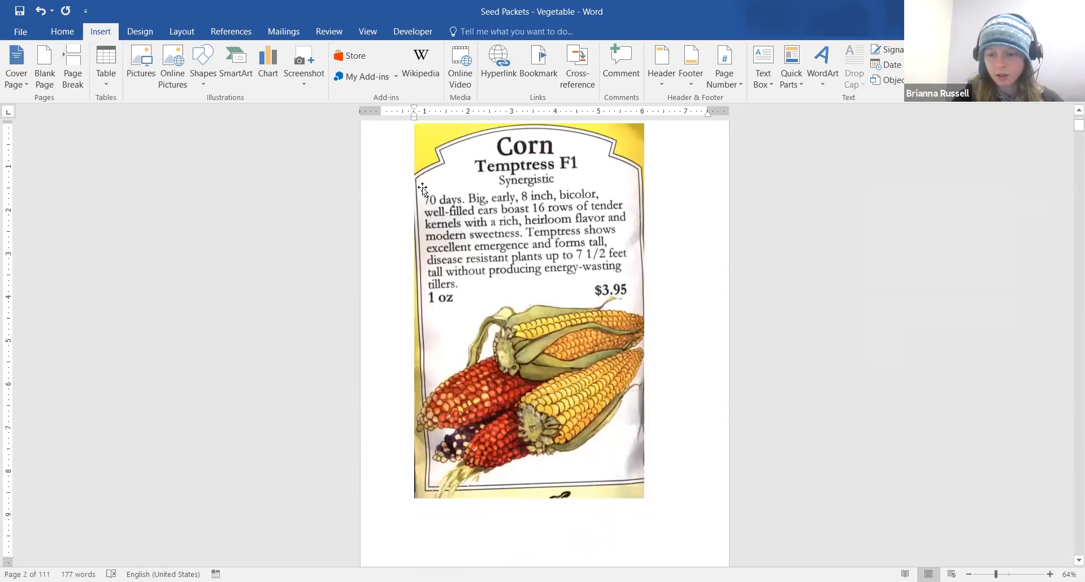
drag(1070, 130, 1070, 221)
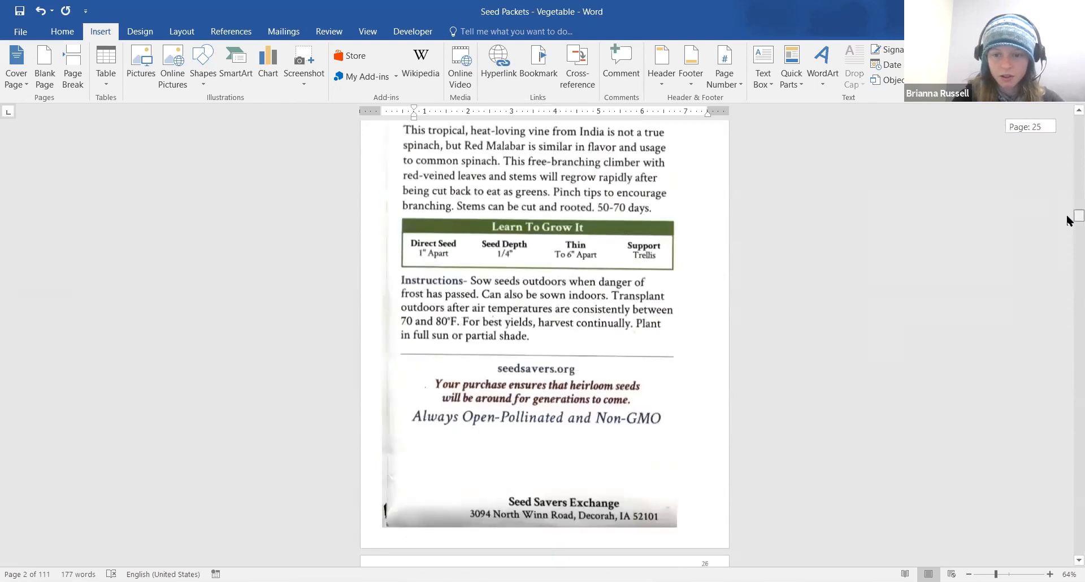